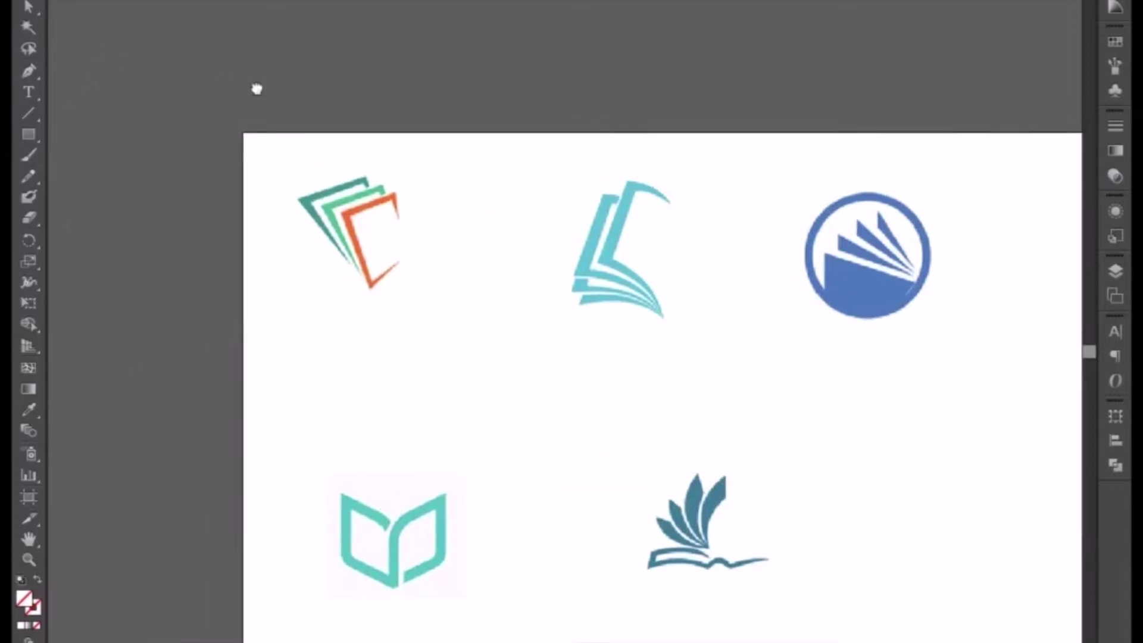
# Step: Zoom in on the first logo and start a Pen outline along the orange page's outer corners
pyautogui.hscroll(-5, 255, 89)
pyautogui.scroll(2, 255, 89)
pyautogui.scroll(3, 284, 110)
pyautogui.scroll(2, 284, 113)
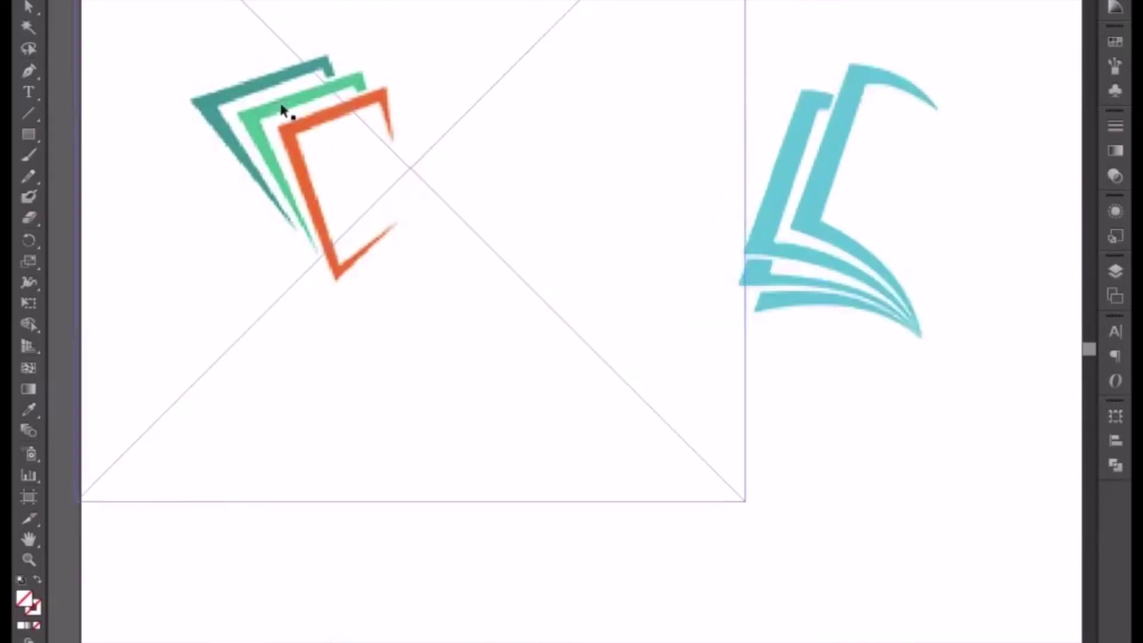
pyautogui.moveTo(142, 131); pyautogui.dragTo(357, 385)
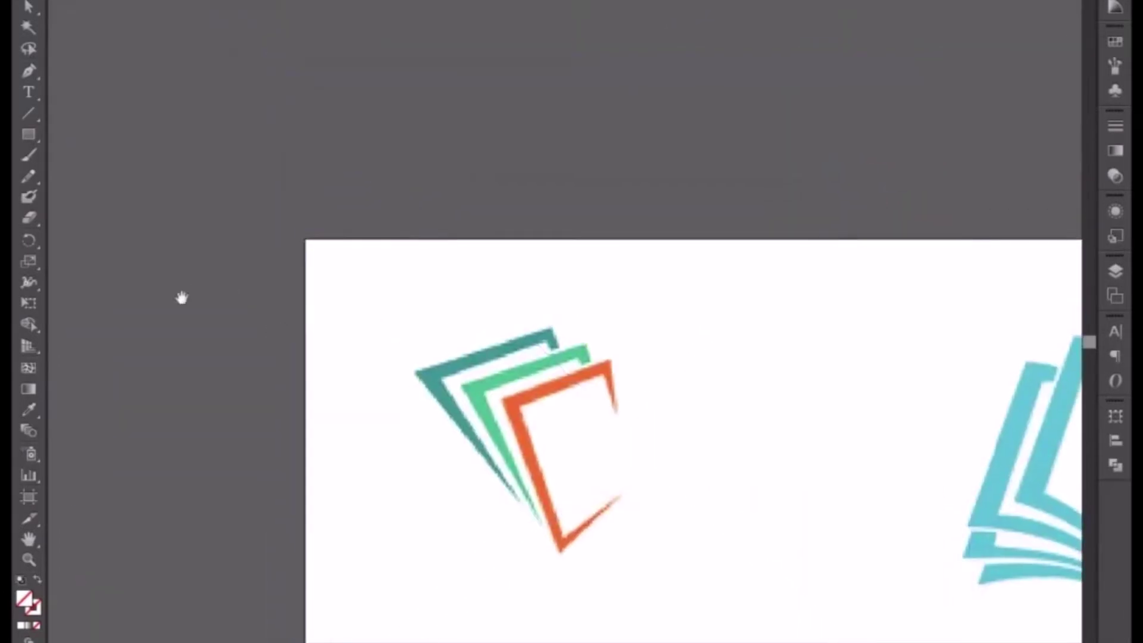
pyautogui.moveTo(182, 299); pyautogui.dragTo(99, 204)
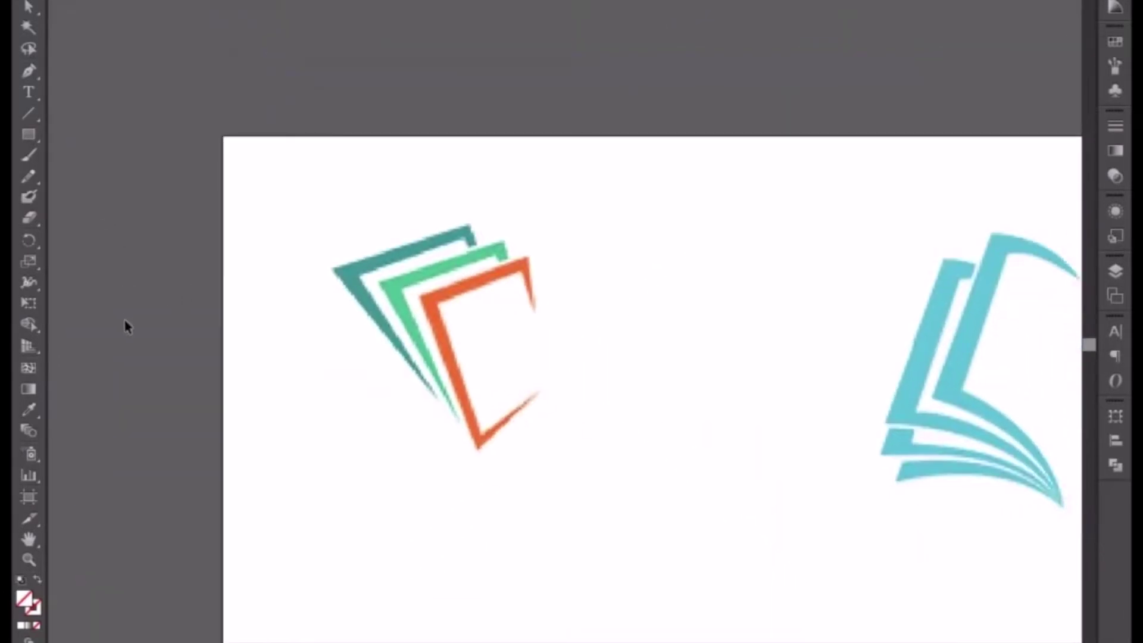
pyautogui.moveTo(127, 324); pyautogui.dragTo(44, 316)
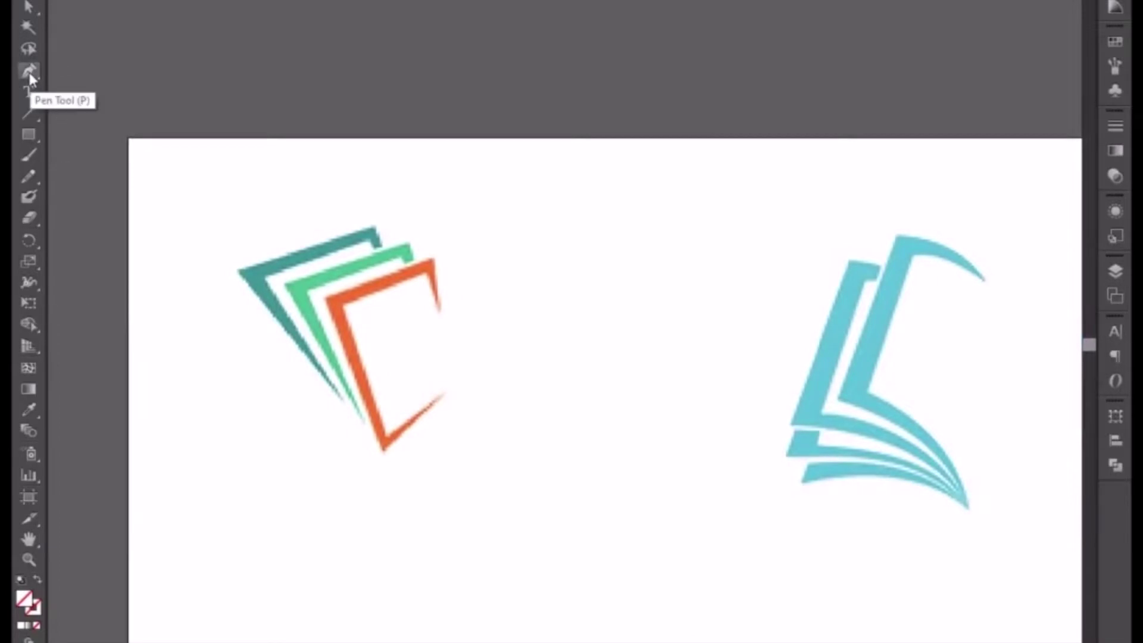
pyautogui.click(29, 73)
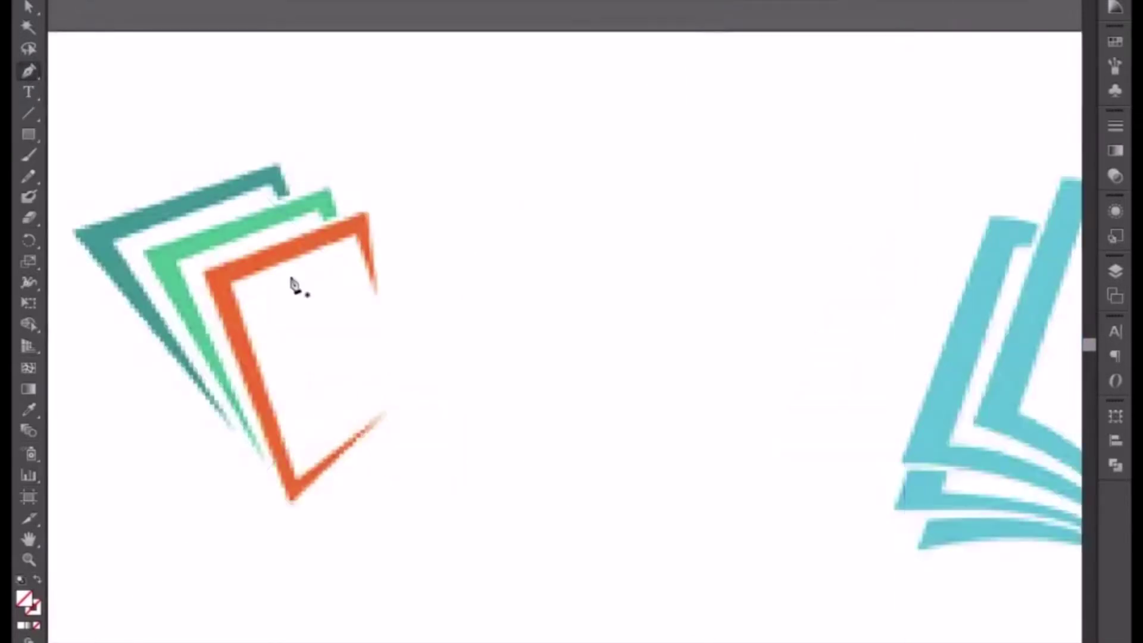
pyautogui.click(375, 294)
pyautogui.click(369, 210)
pyautogui.click(205, 271)
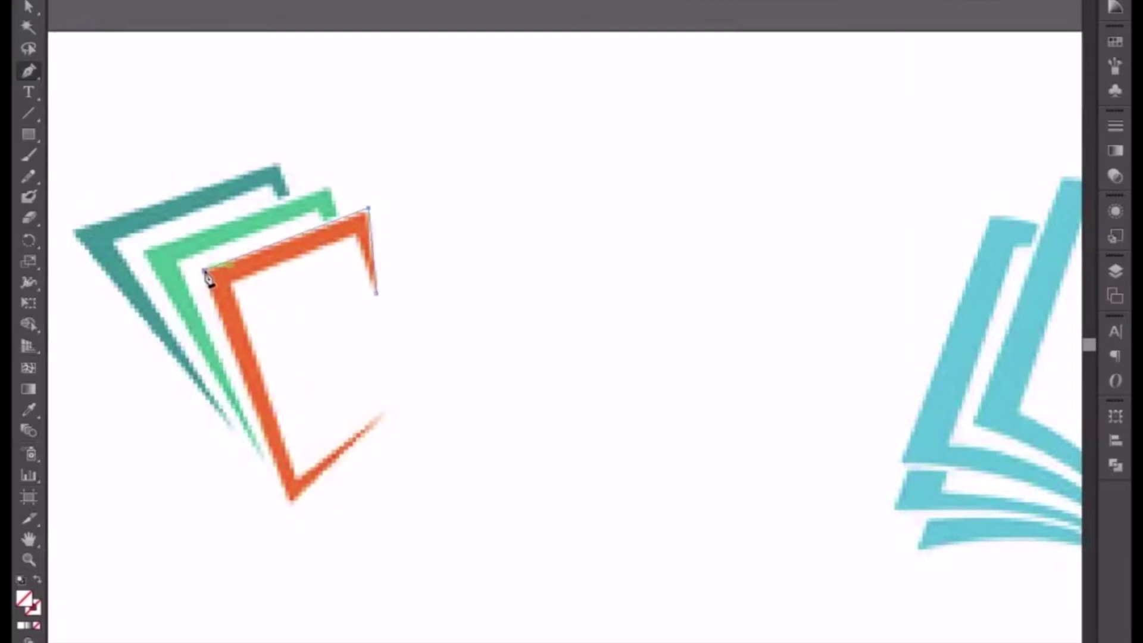
# Step: Finish and close the orange page outline, then fill it with the logo's orange
pyautogui.click(292, 505)
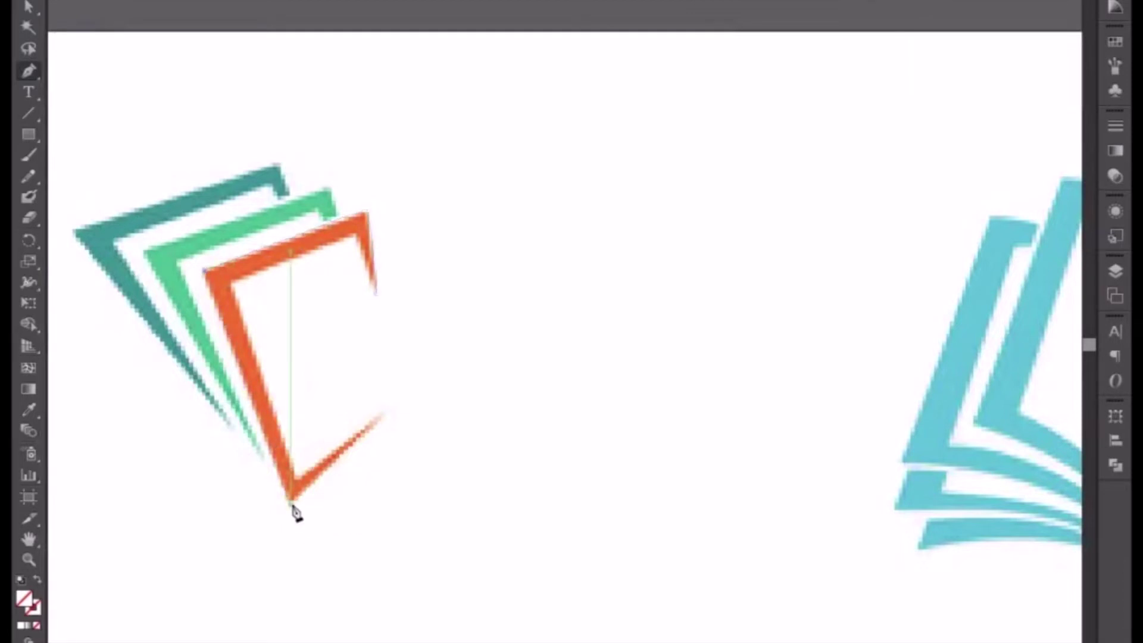
pyautogui.click(384, 414)
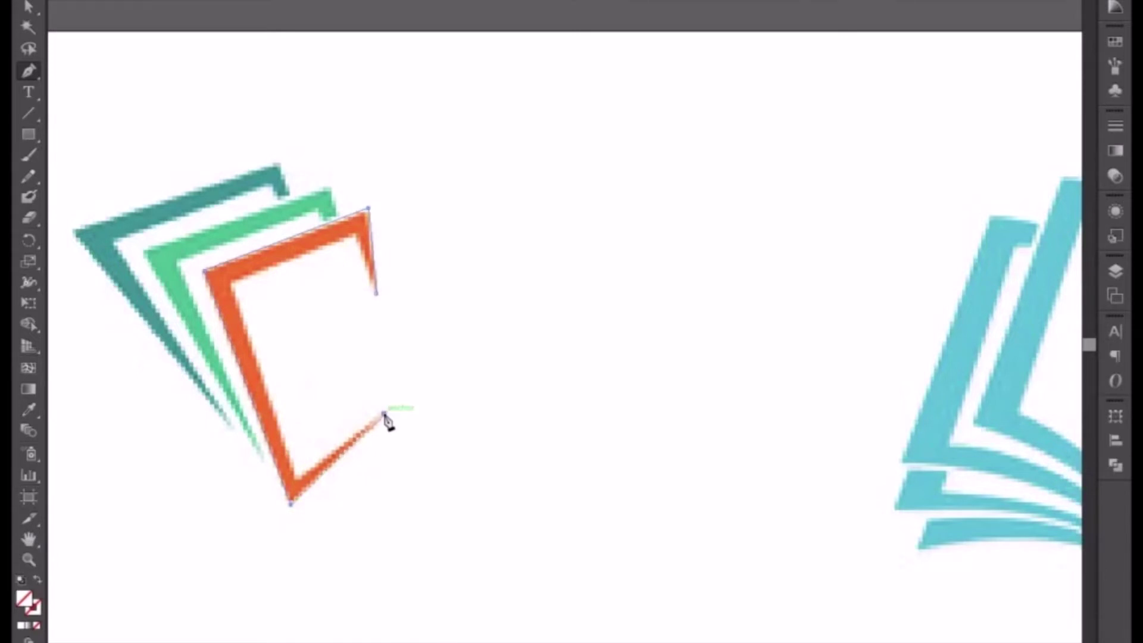
pyautogui.click(295, 477)
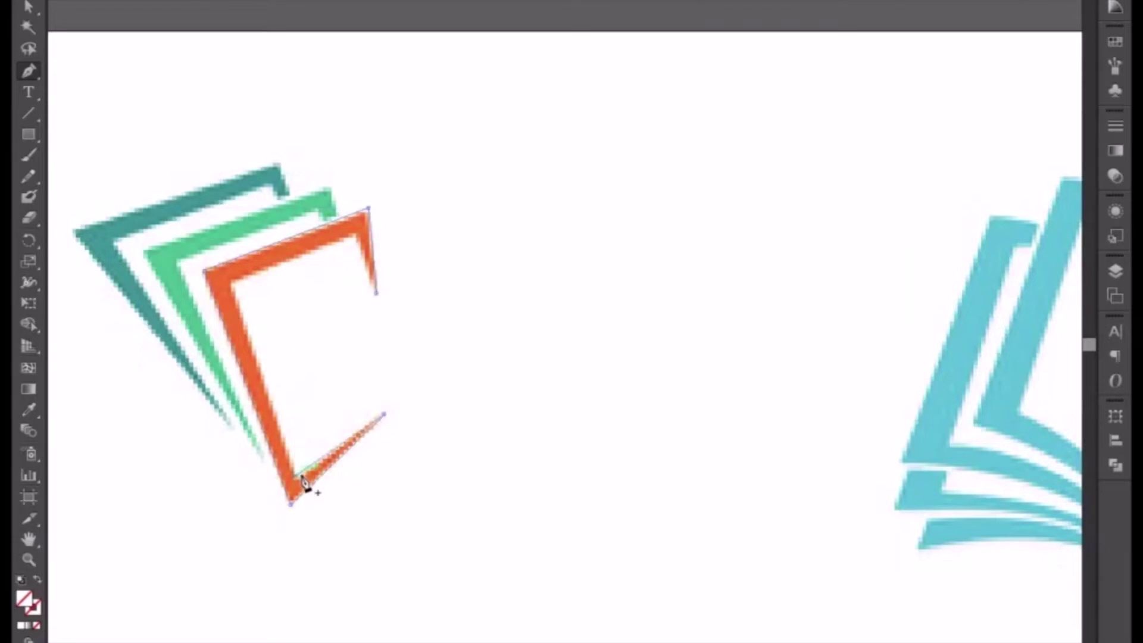
pyautogui.click(233, 285)
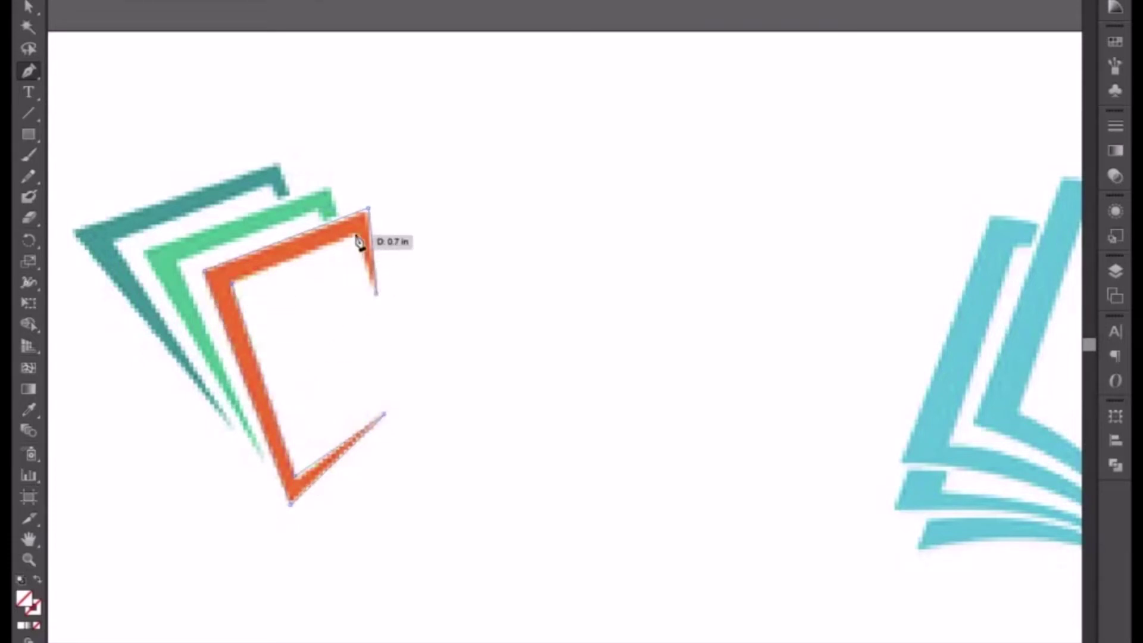
pyautogui.click(356, 234)
pyautogui.click(376, 293)
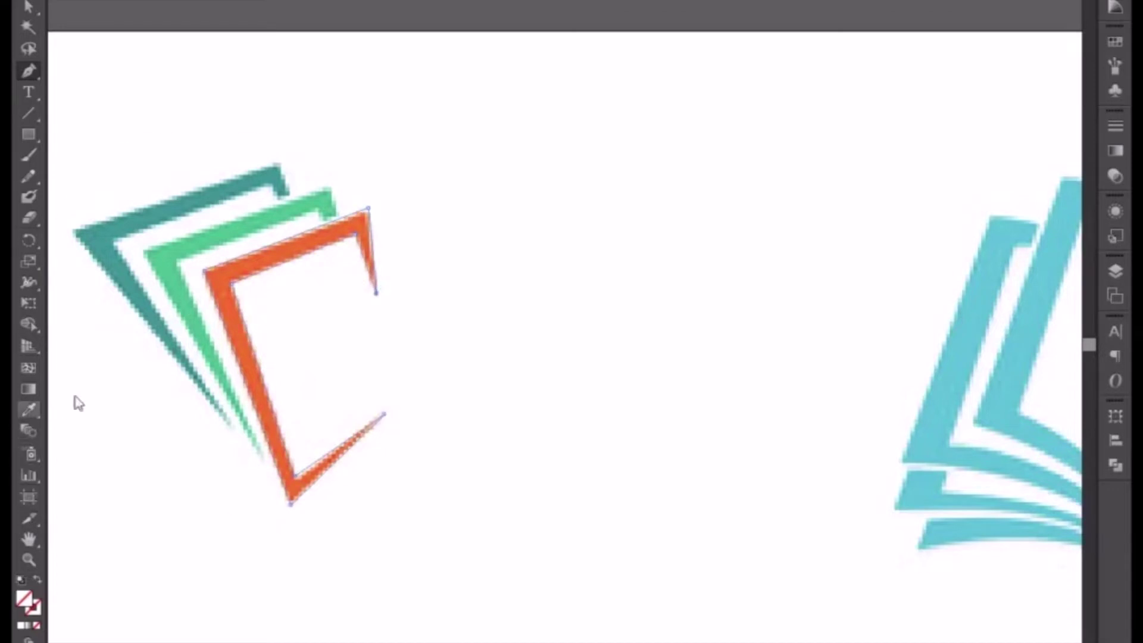
pyautogui.press('i')
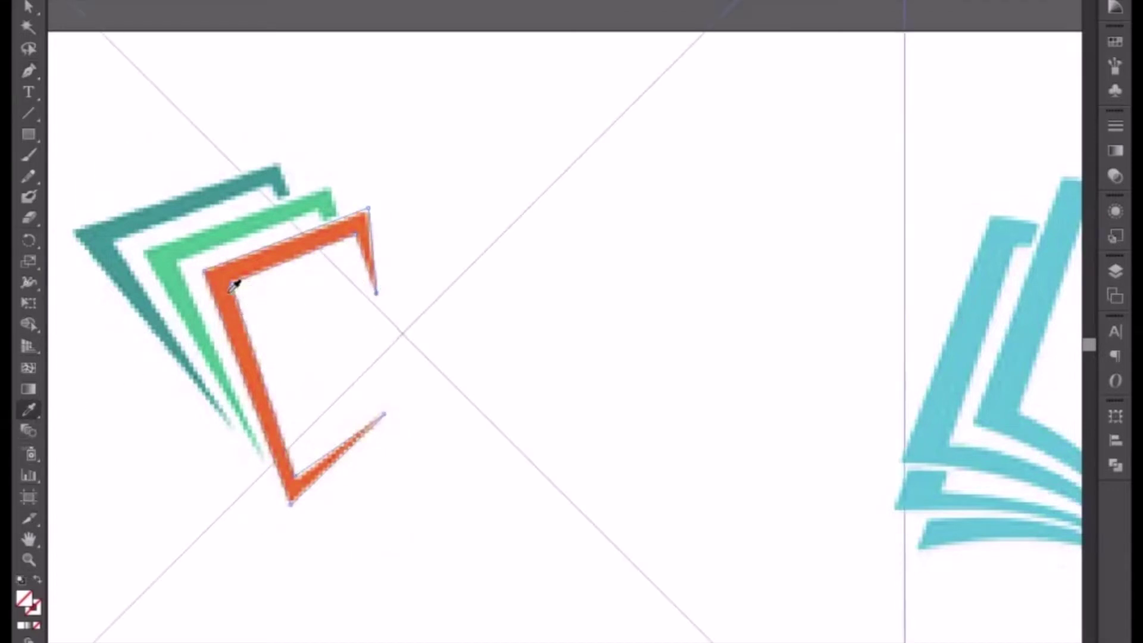
pyautogui.click(229, 279)
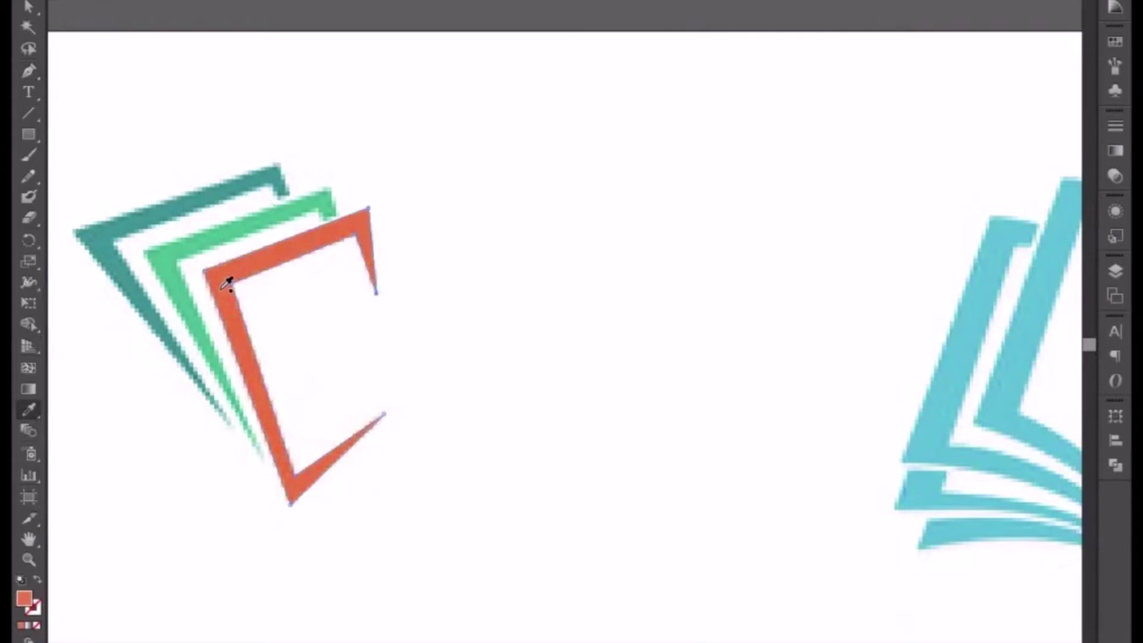
# Step: Trace the green page's corners and notch with the Pen tool, using no fill
pyautogui.click(29, 71)
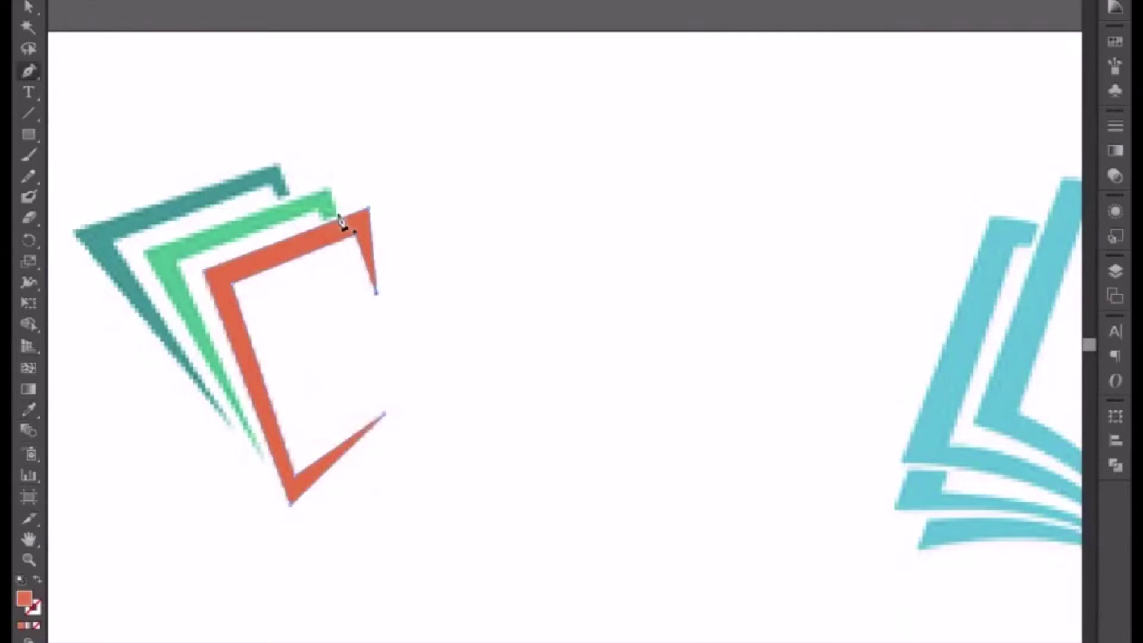
pyautogui.click(331, 187)
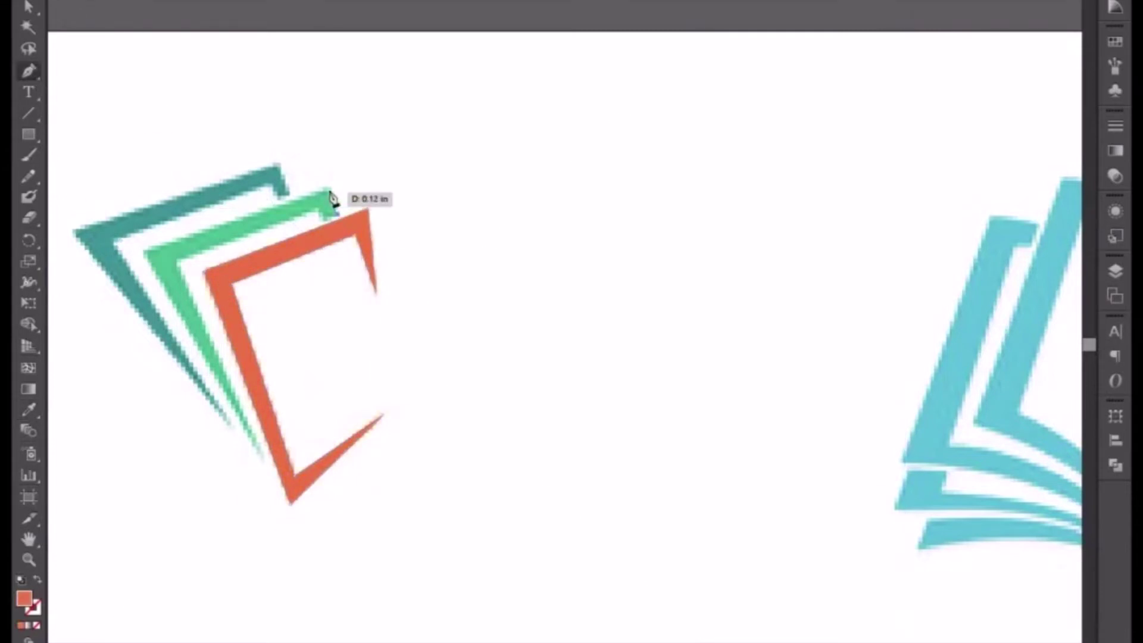
pyautogui.click(145, 253)
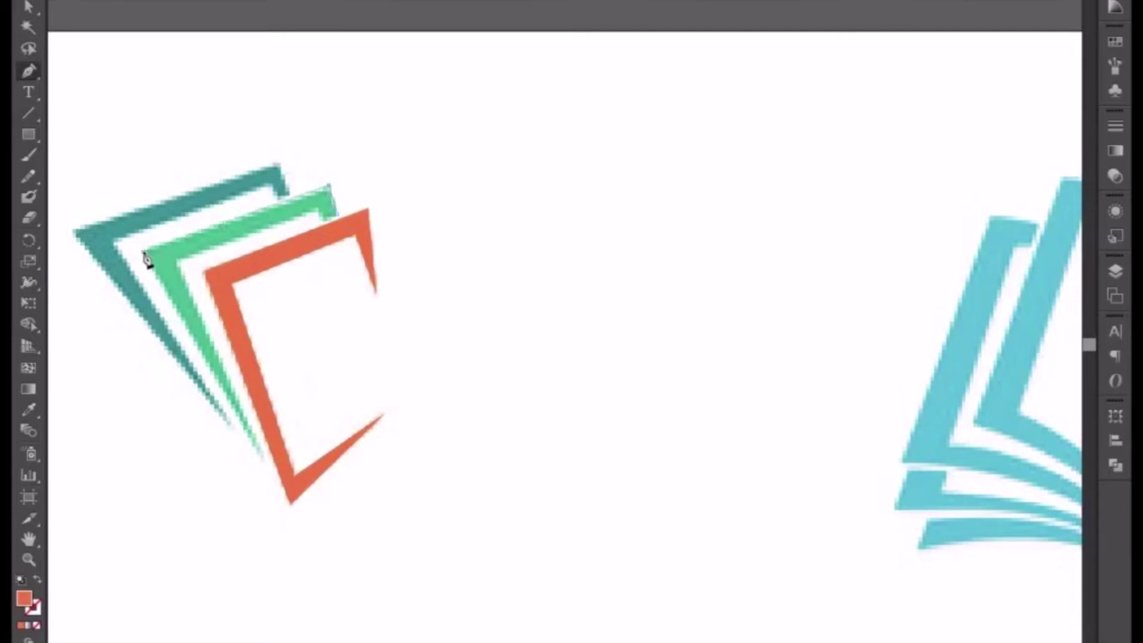
pyautogui.click(266, 464)
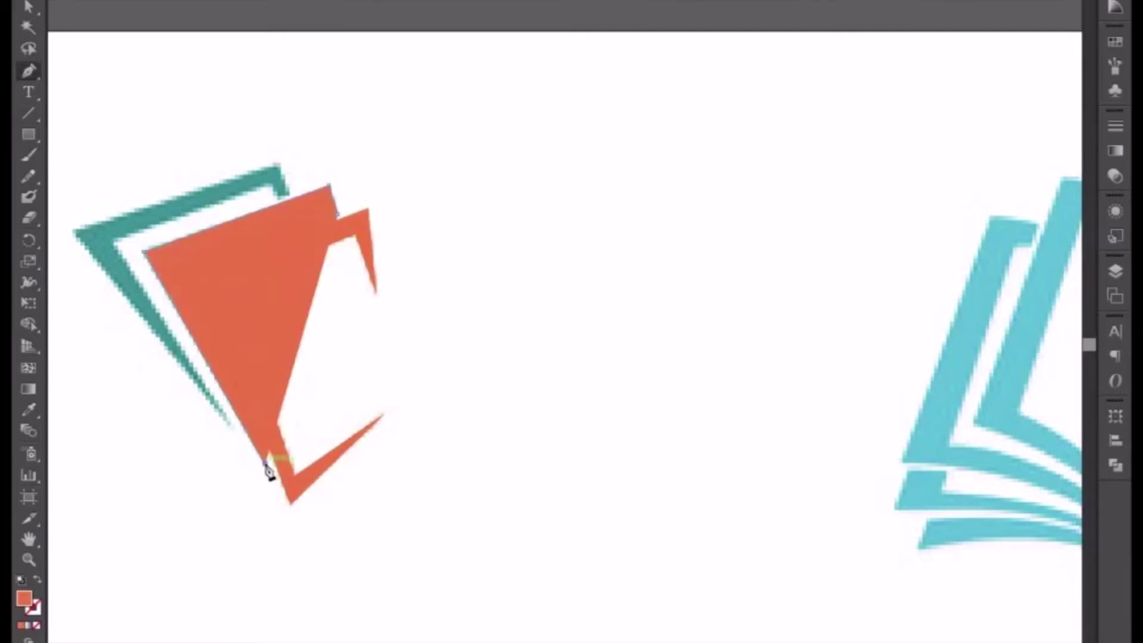
pyautogui.click(37, 581)
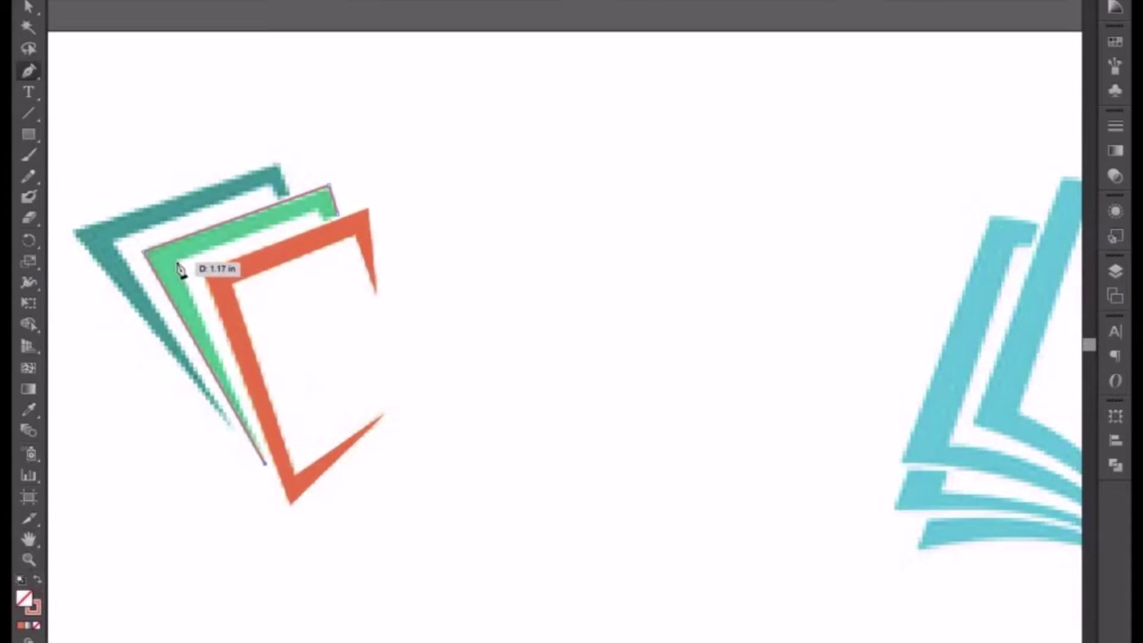
pyautogui.click(325, 233)
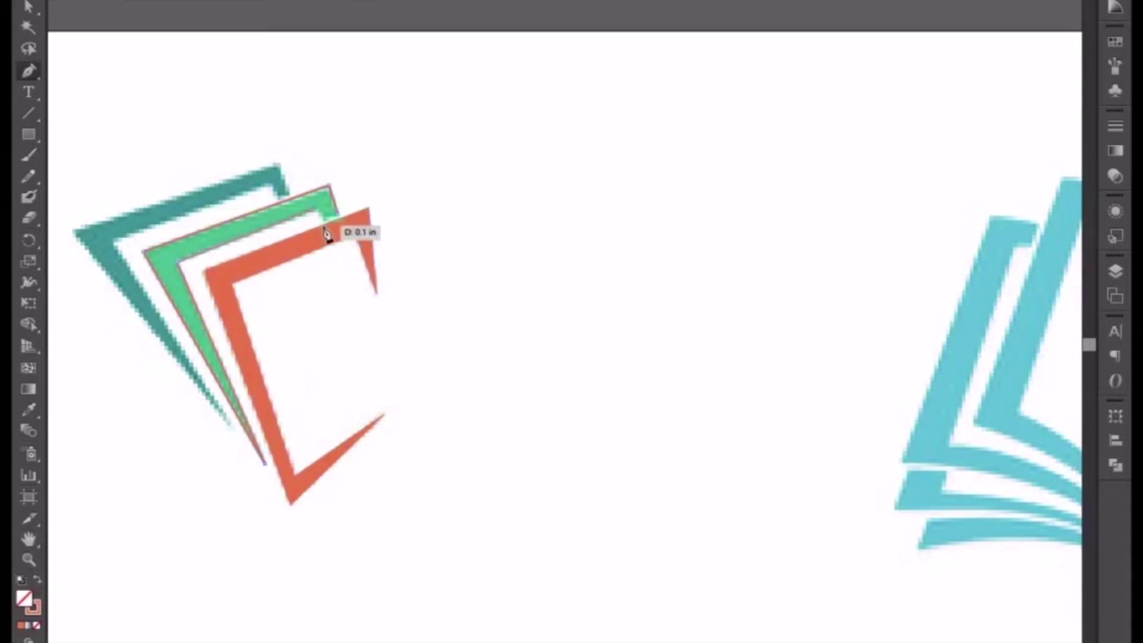
pyautogui.click(322, 225)
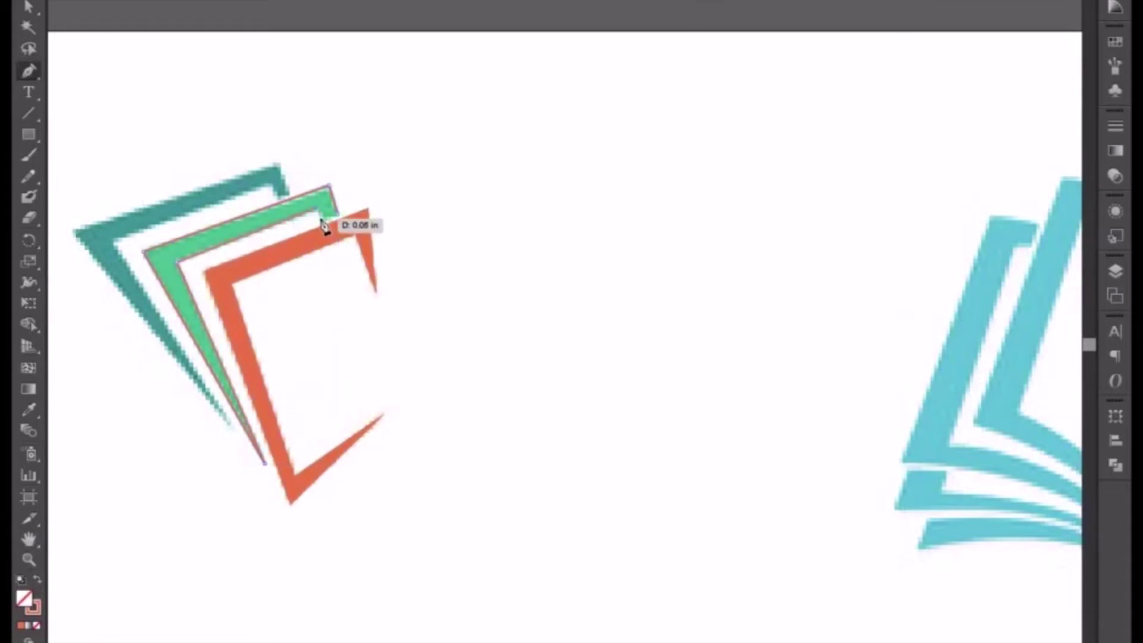
pyautogui.click(339, 223)
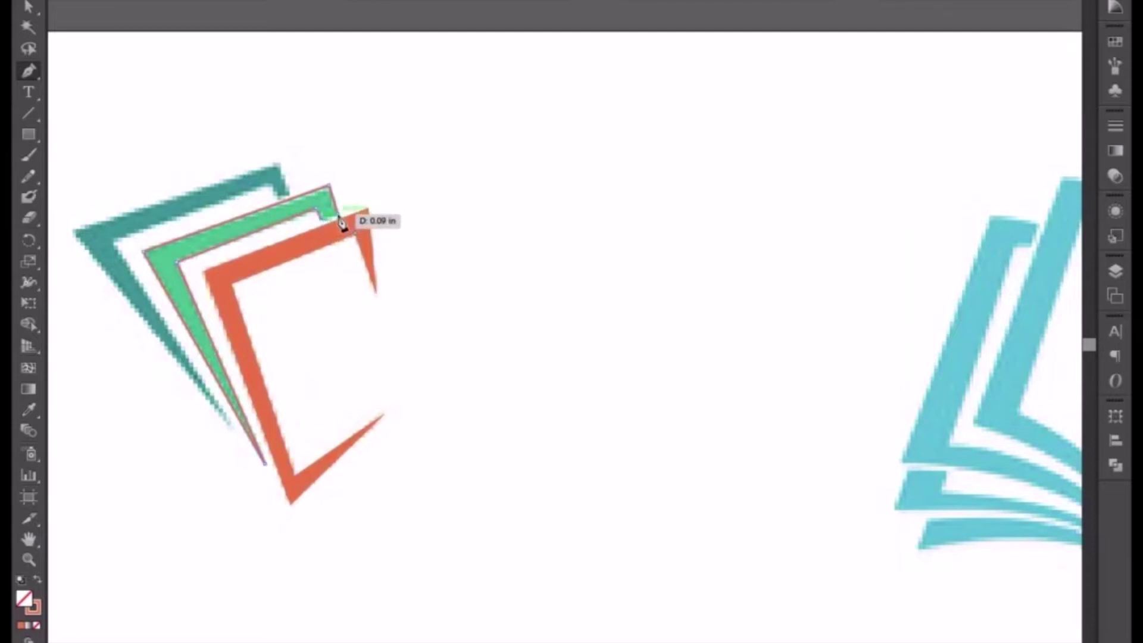
# Step: Zoom in on the notch and move its anchor onto the green corner
pyautogui.moveTo(309, 245); pyautogui.dragTo(377, 388)
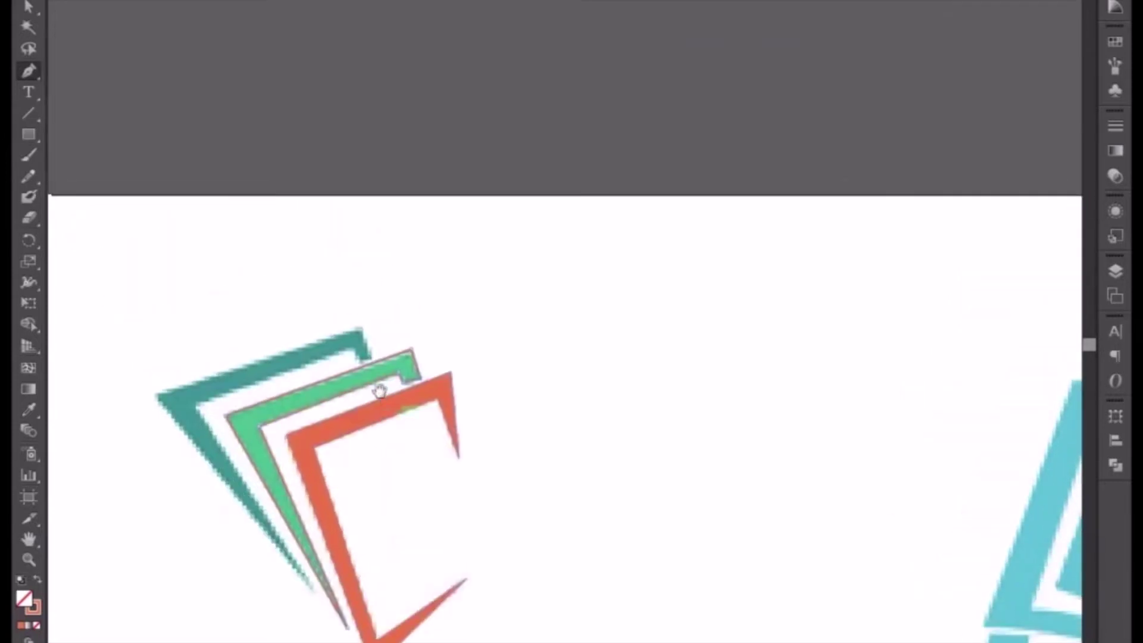
pyautogui.hotkey('ctrl', '+')
pyautogui.press('a')
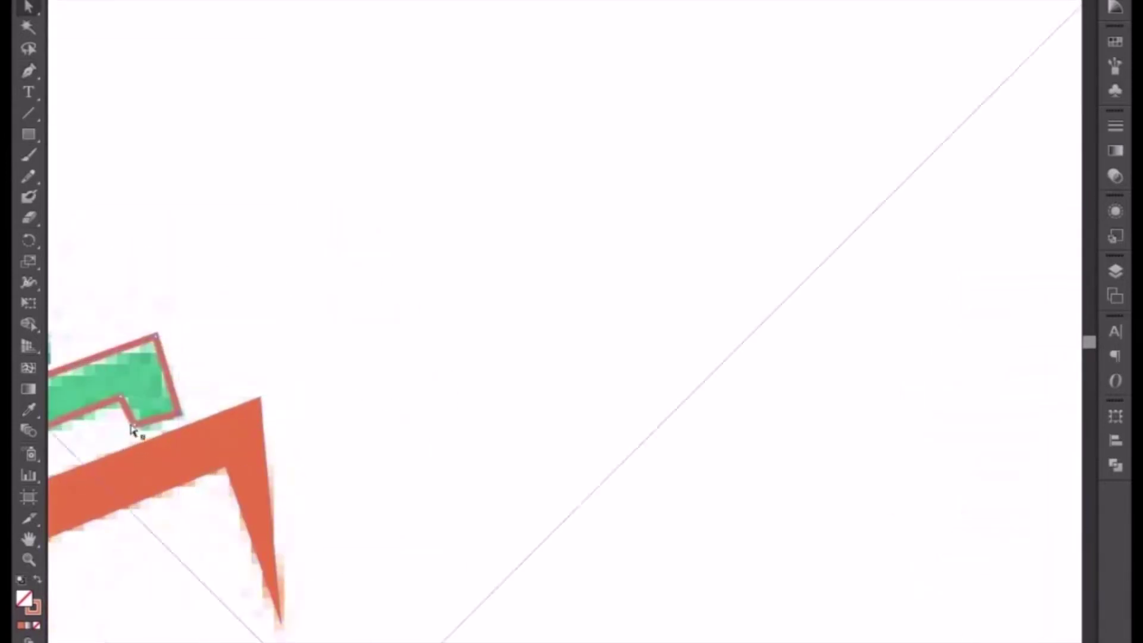
pyautogui.moveTo(122, 397); pyautogui.dragTo(125, 398)
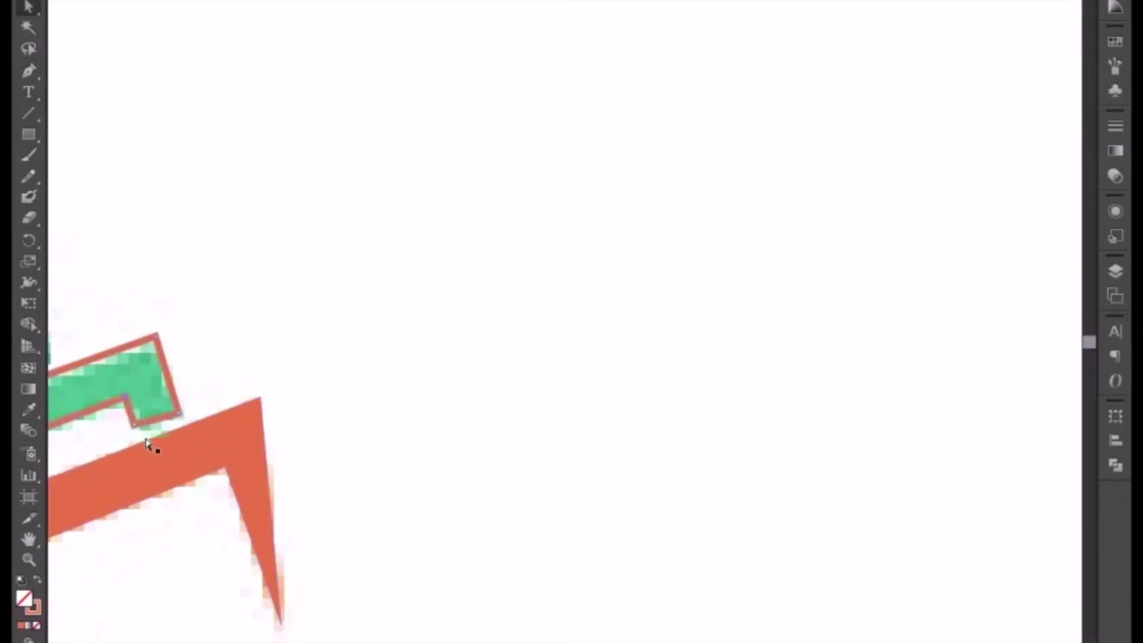
pyautogui.moveTo(148, 393); pyautogui.dragTo(344, 331)
pyautogui.hotkey('ctrl', '-')
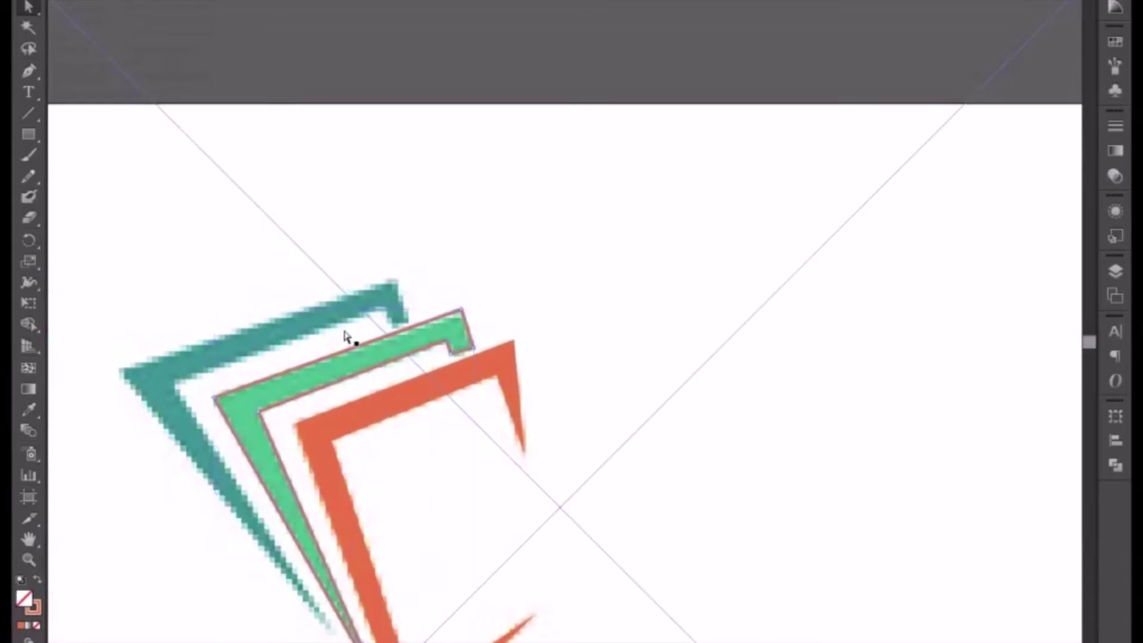
# Step: Fill the green outline with the logo's green, then trace the teal page with no fill
pyautogui.click(31, 410)
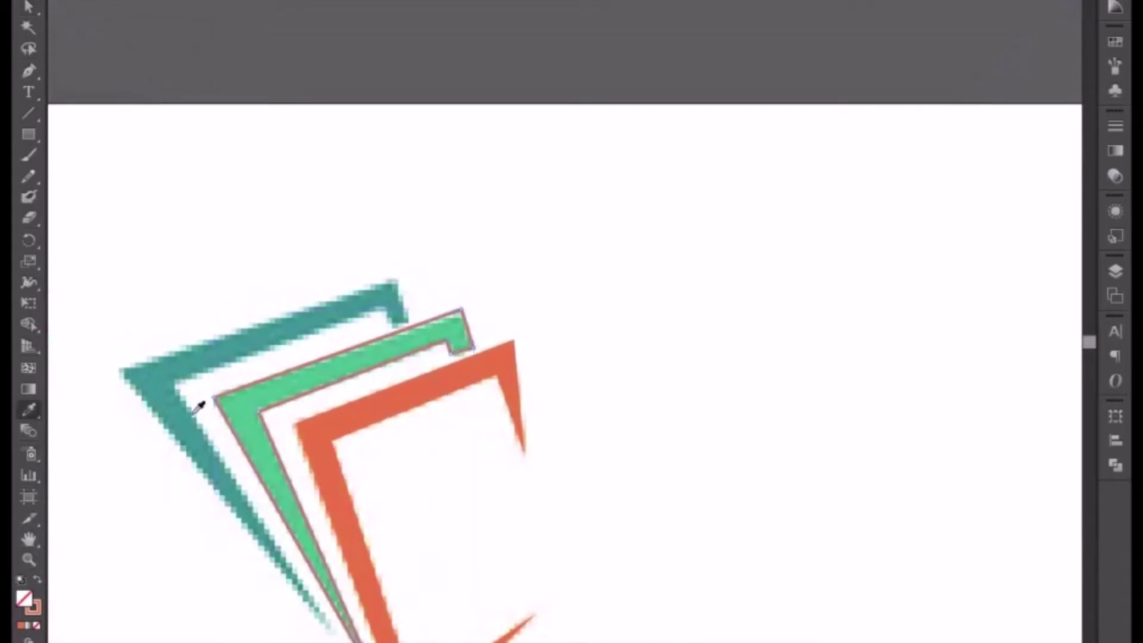
pyautogui.click(241, 400)
pyautogui.click(28, 71)
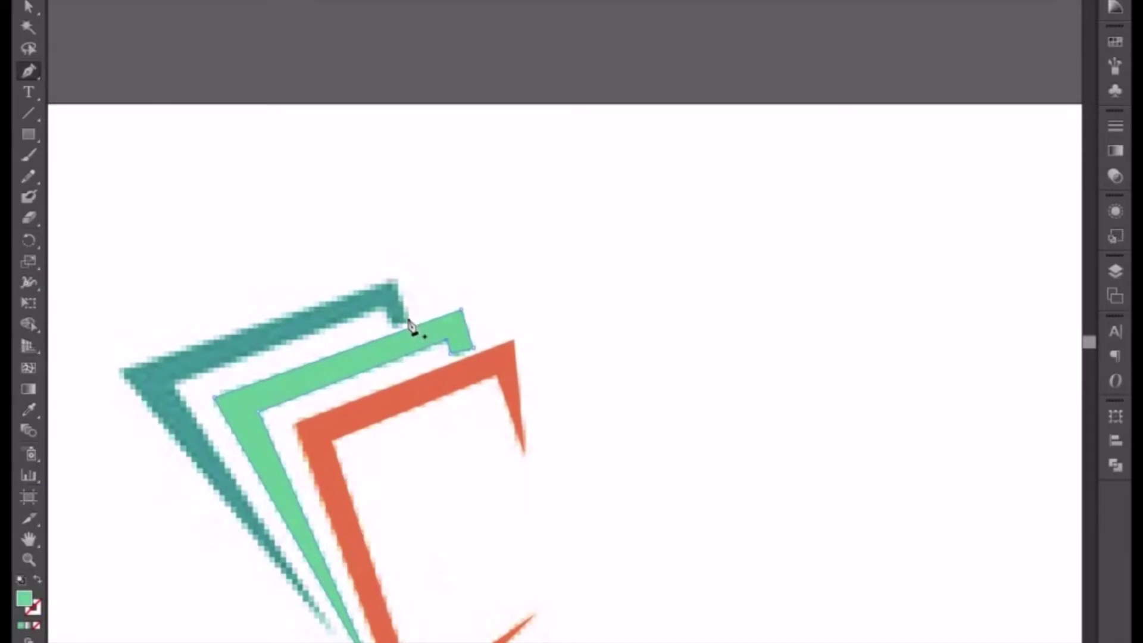
pyautogui.click(392, 279)
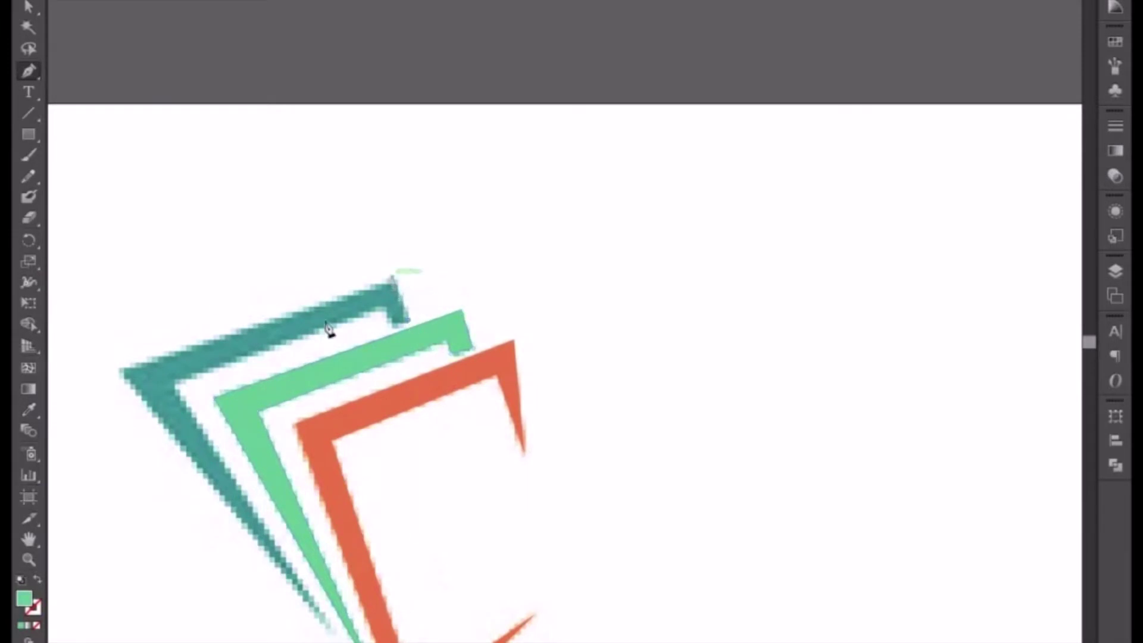
pyautogui.click(121, 373)
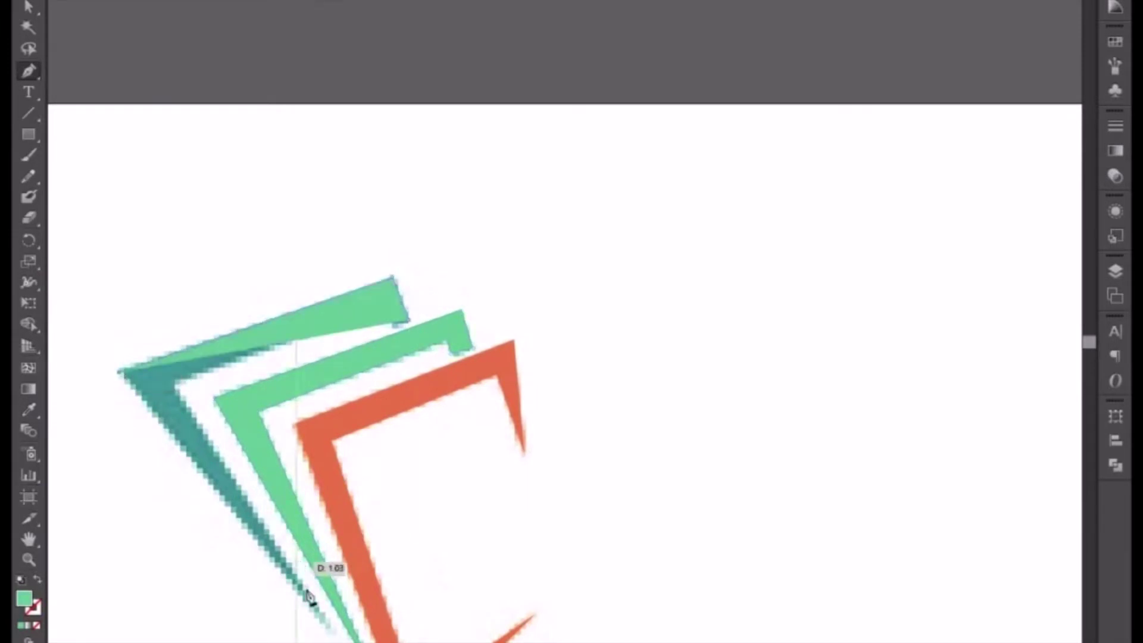
pyautogui.click(332, 630)
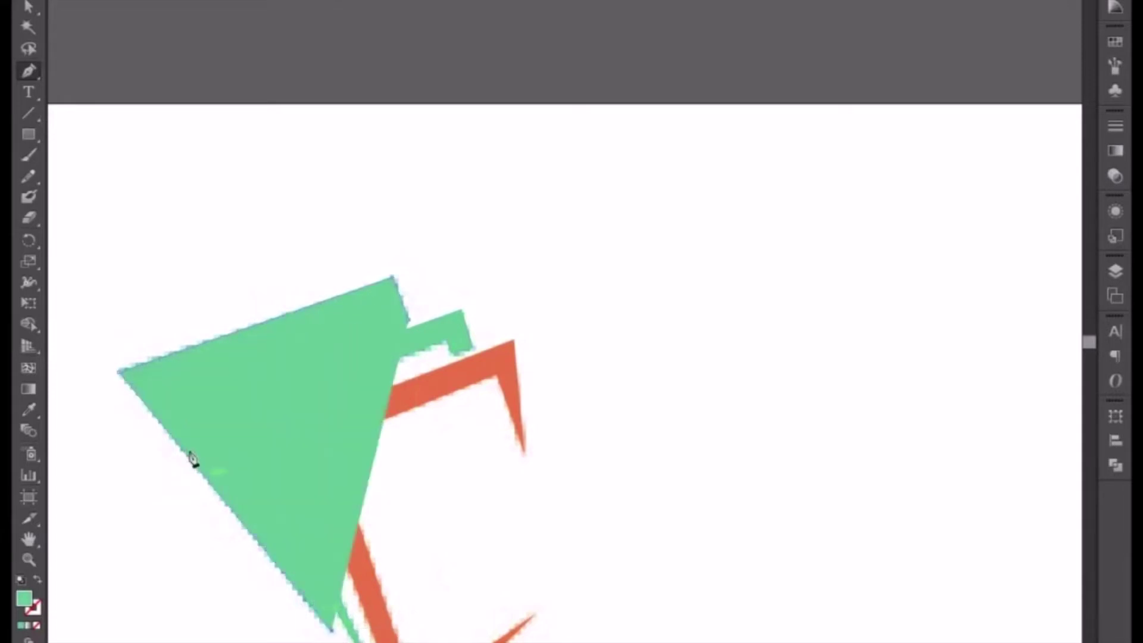
pyautogui.click(38, 580)
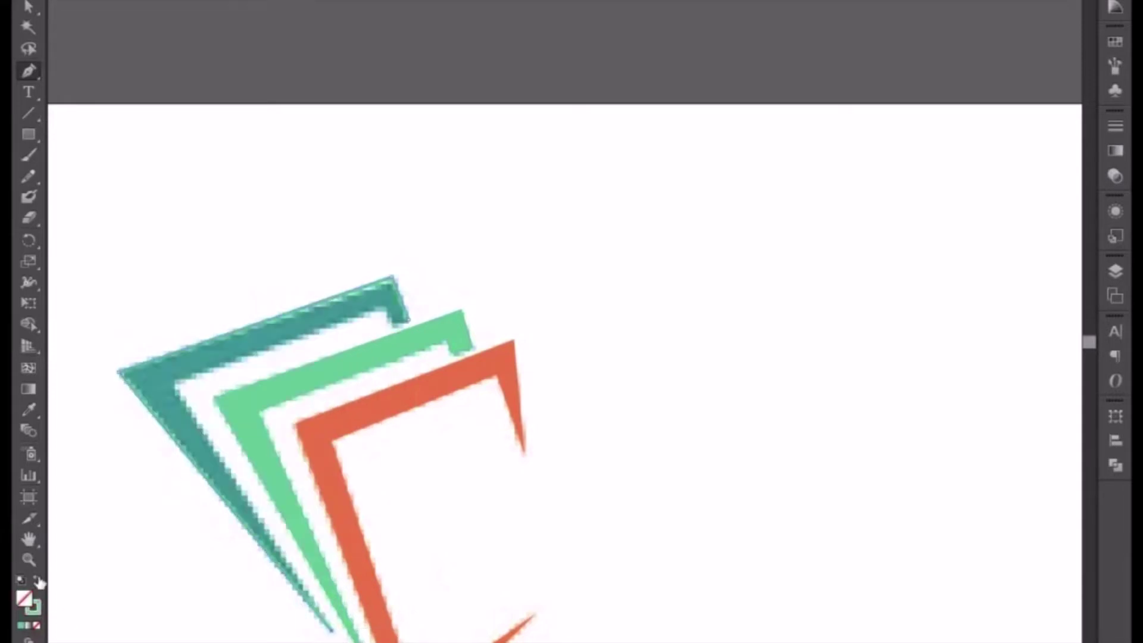
pyautogui.click(177, 390)
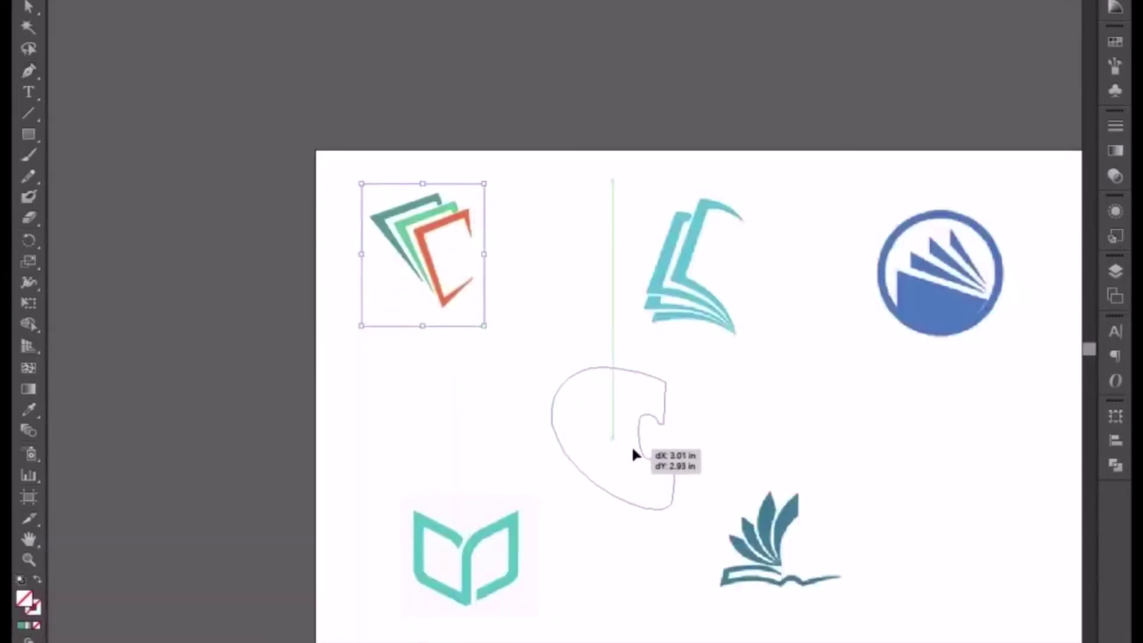
# Step: Place a logo copy at the artboard centre and select the top-left page-stack logo
pyautogui.moveTo(633, 455); pyautogui.dragTo(632, 454)
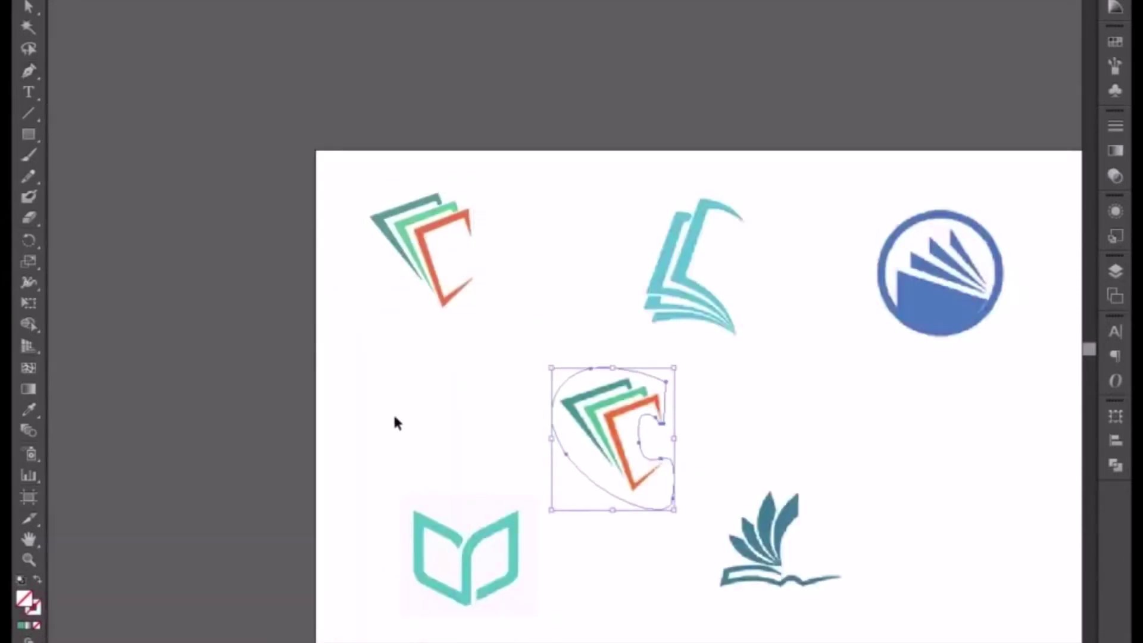
pyautogui.click(396, 421)
pyautogui.hotkey('ctrl', '+')
pyautogui.hotkey('ctrl', '+')
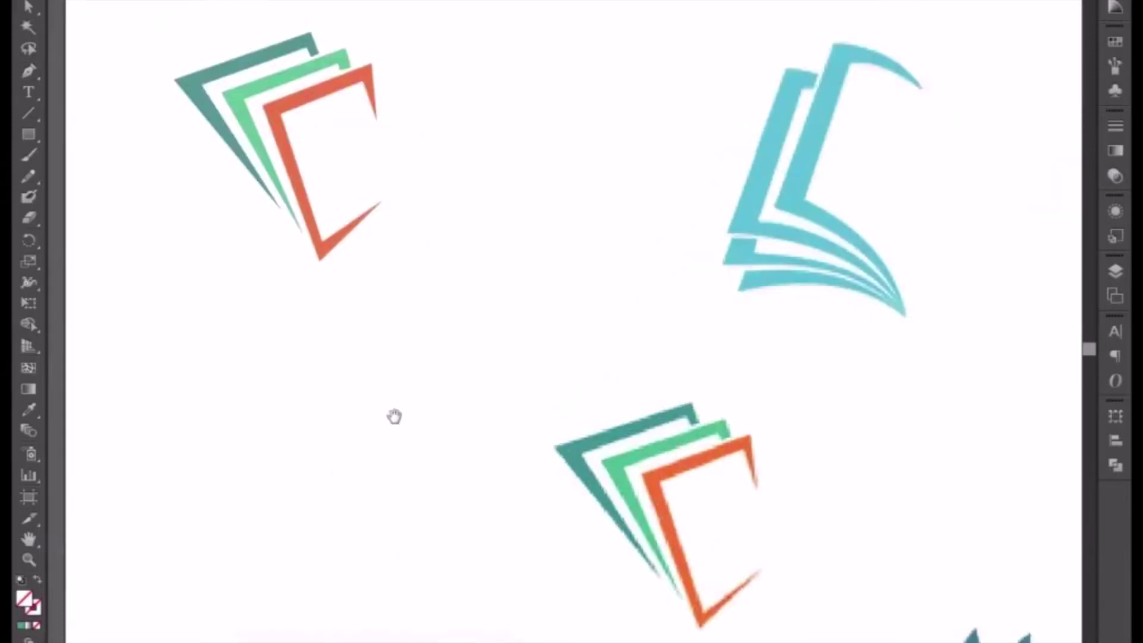
pyautogui.moveTo(396, 417); pyautogui.dragTo(414, 593)
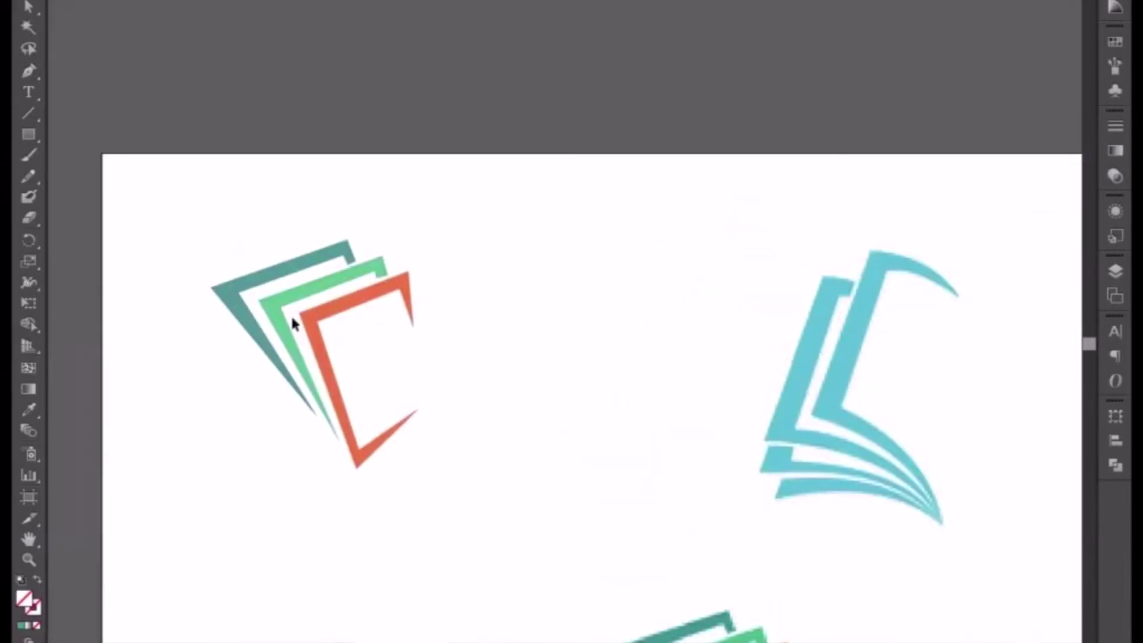
pyautogui.moveTo(190, 226); pyautogui.dragTo(448, 507)
# Step: Type 'education' right of the logo, enlarge it slightly higher, and show Character settings
pyautogui.press('a')
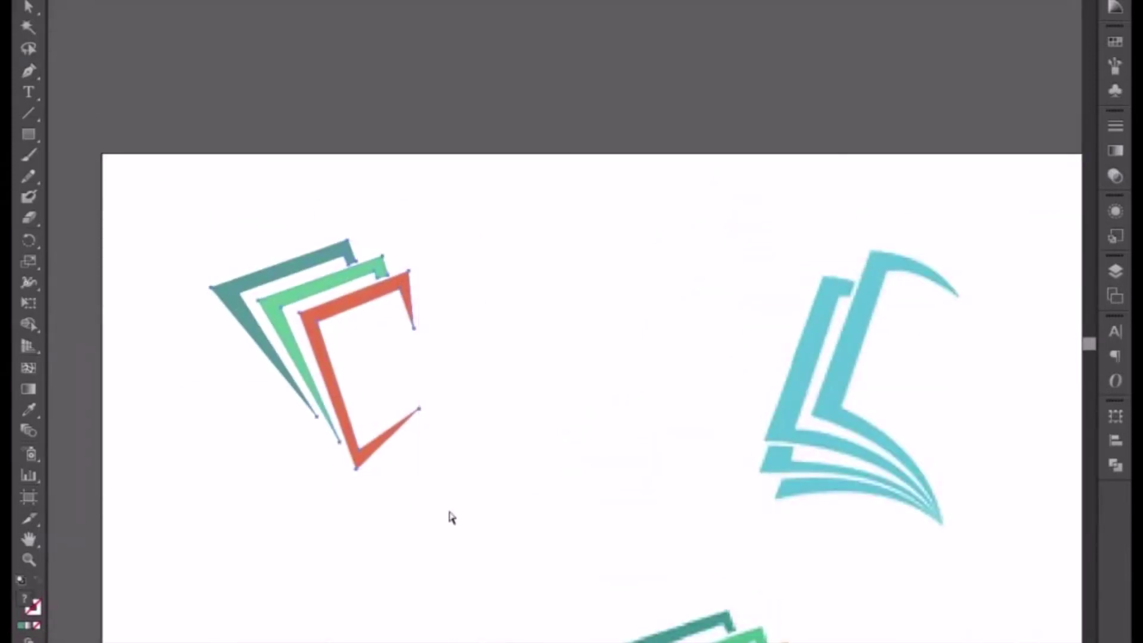
pyautogui.press('v')
pyautogui.click(125, 137)
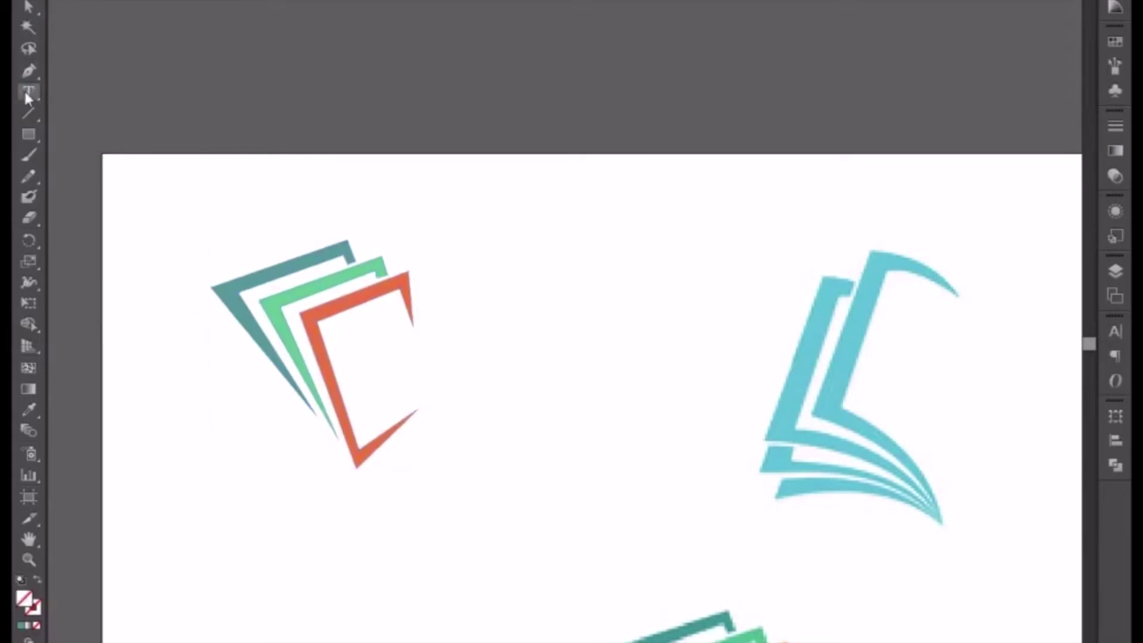
pyautogui.click(28, 93)
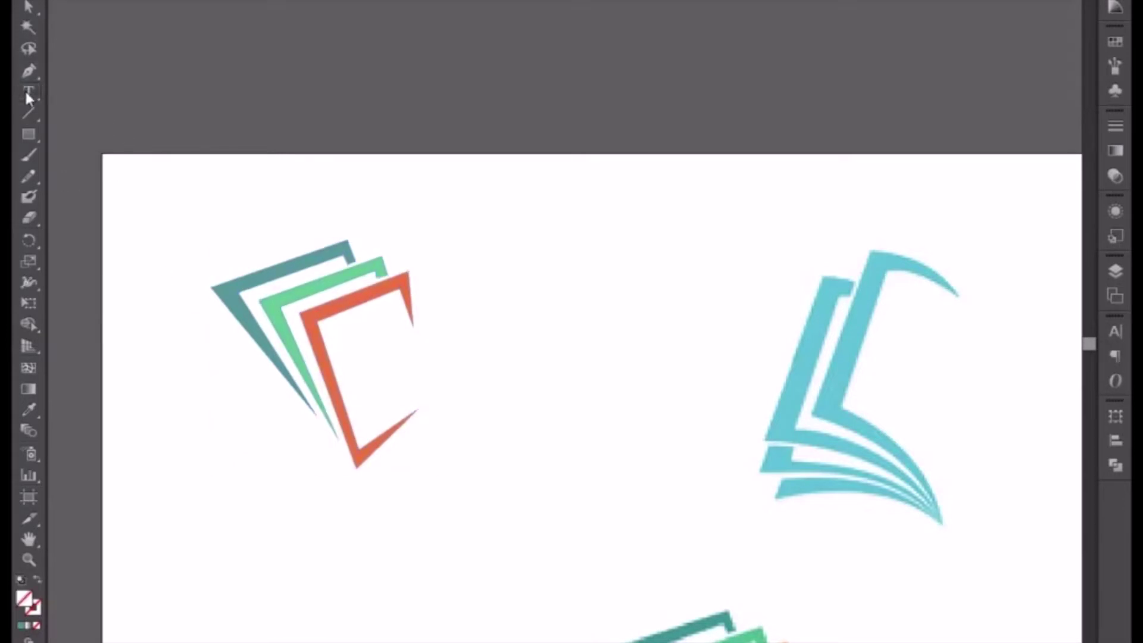
pyautogui.click(422, 361)
pyautogui.write('education')
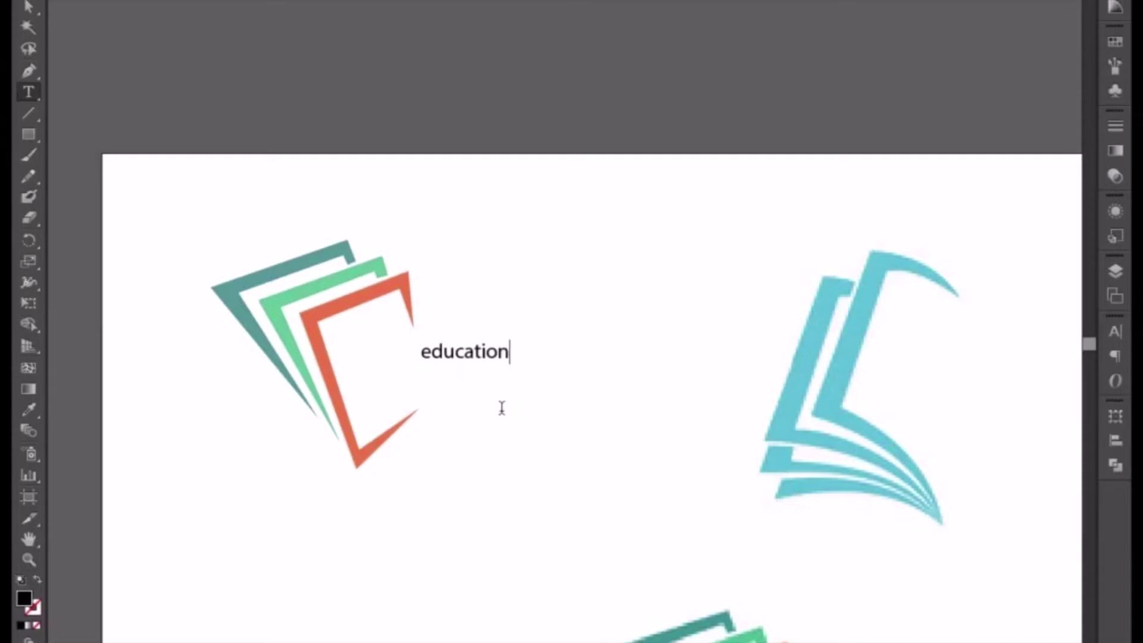
pyautogui.press('Escape')
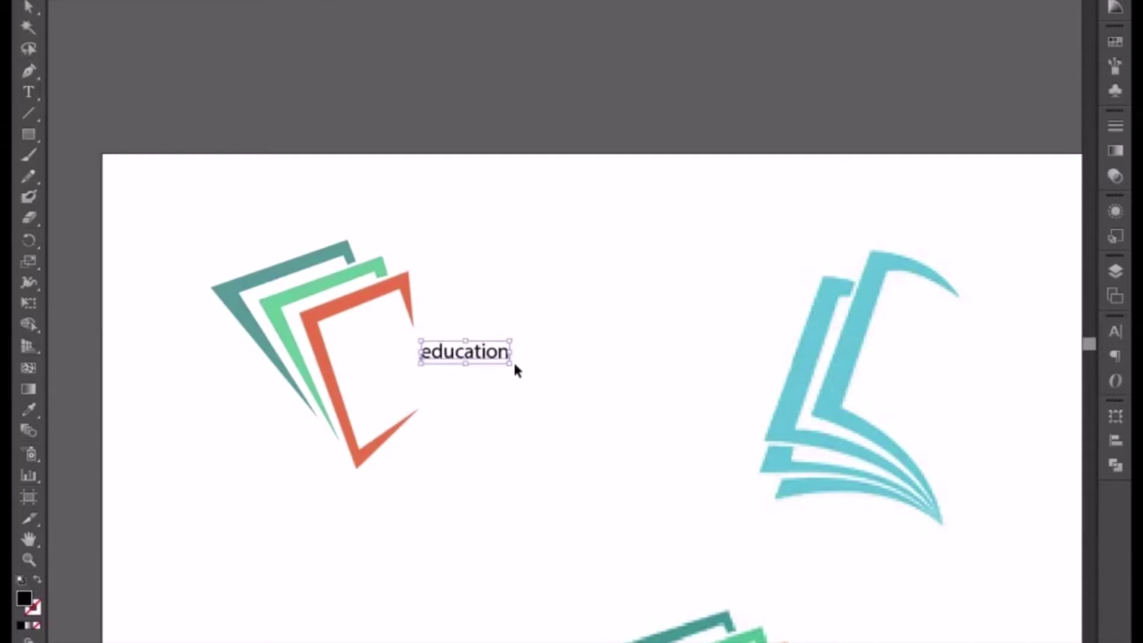
pyautogui.moveTo(511, 363); pyautogui.dragTo(640, 444)
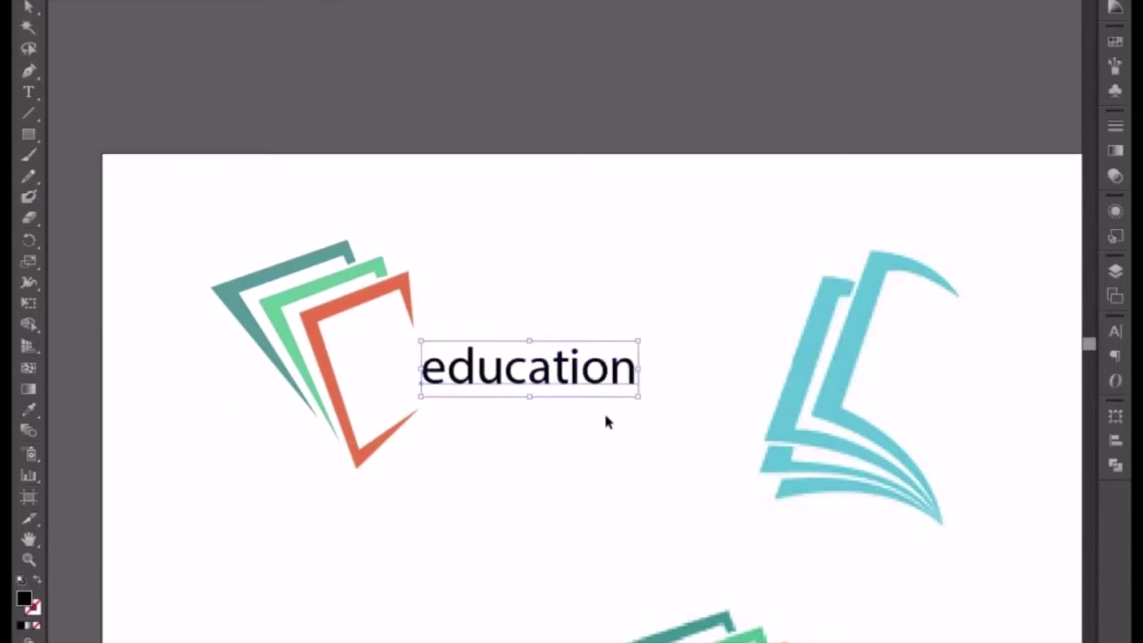
pyautogui.moveTo(566, 388)
pyautogui.mouseDown()
pyautogui.moveTo(566, 376)
pyautogui.moveTo(597, 380)
pyautogui.mouseUp()
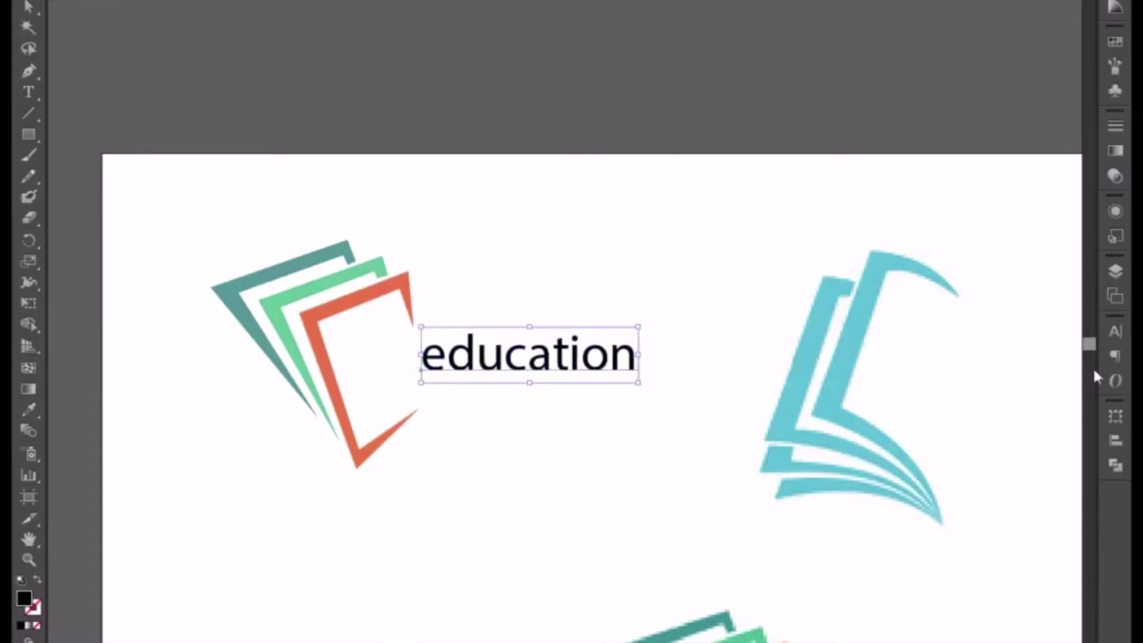
pyautogui.click(1123, 335)
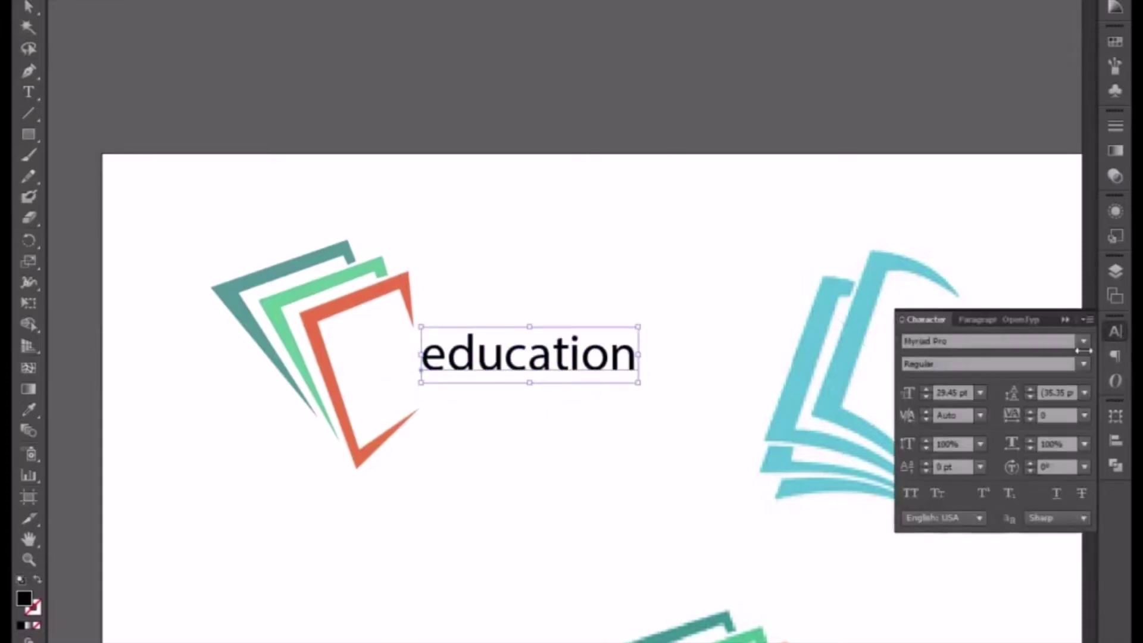
# Step: Make the text all caps, enlarge it to about 31.75 pt, and try other font families
pyautogui.click(910, 493)
pyautogui.moveTo(519, 364); pyautogui.dragTo(501, 379)
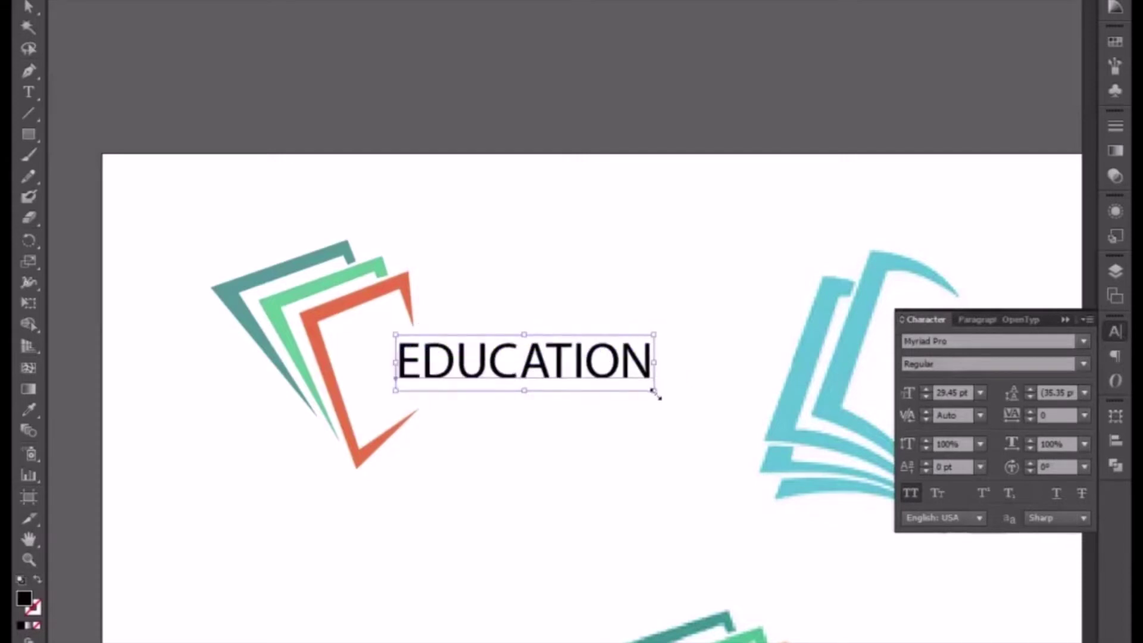
pyautogui.moveTo(654, 393); pyautogui.dragTo(675, 396)
pyautogui.click(1016, 341)
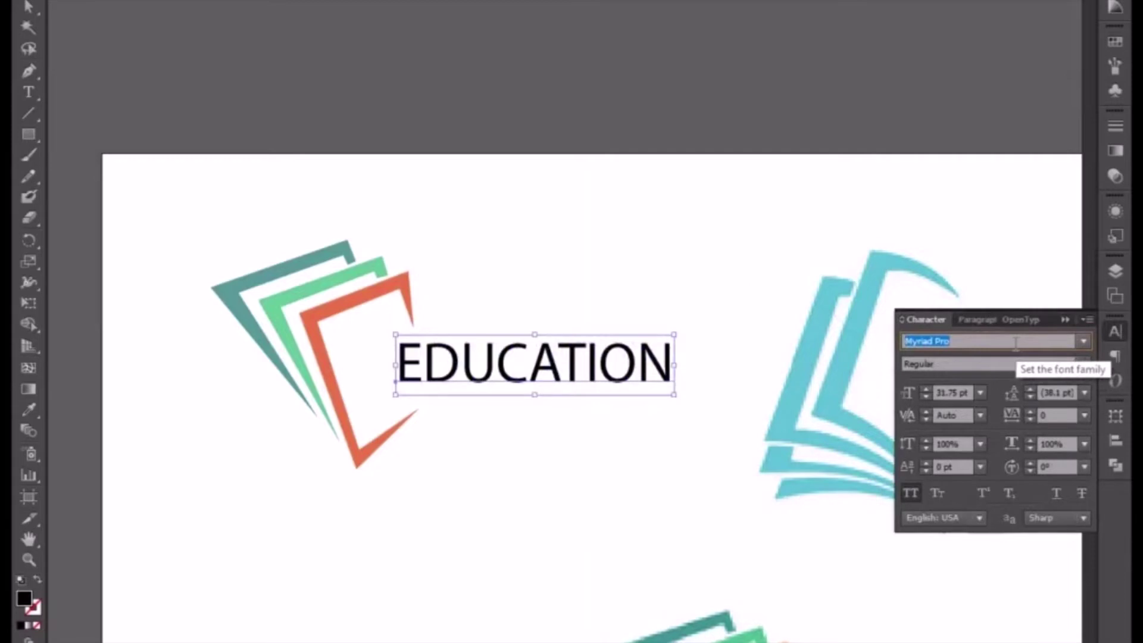
pyautogui.press('Down')
pyautogui.press('Down')
pyautogui.press('Down')
pyautogui.press('Down')
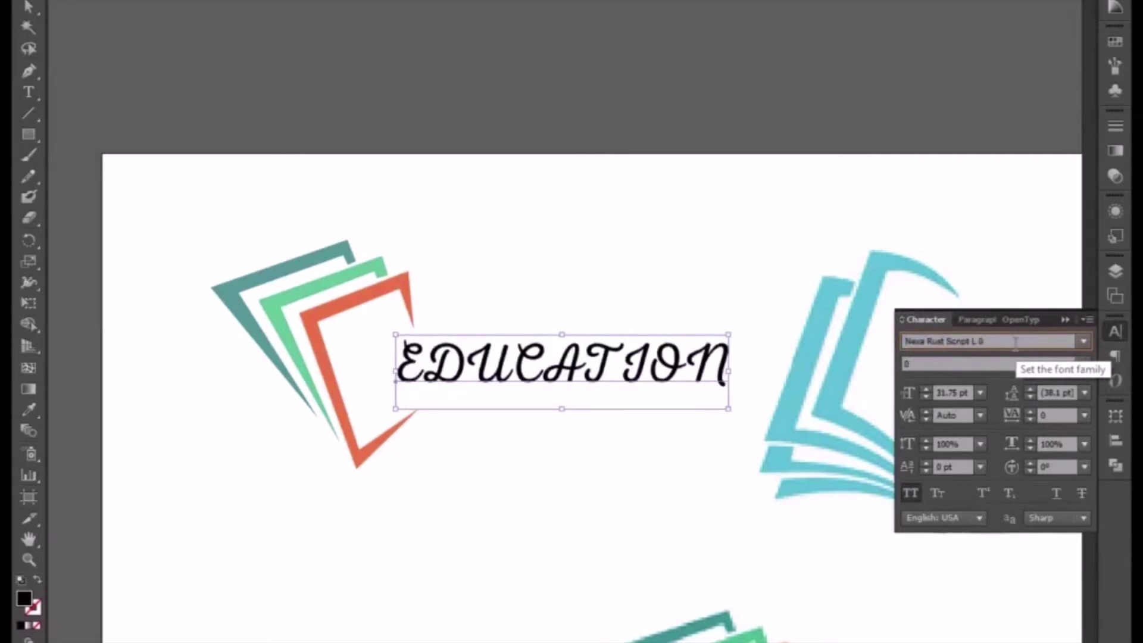
pyautogui.press('Down')
pyautogui.press('Down')
pyautogui.press('Down')
pyautogui.press('Down')
pyautogui.press('Down')
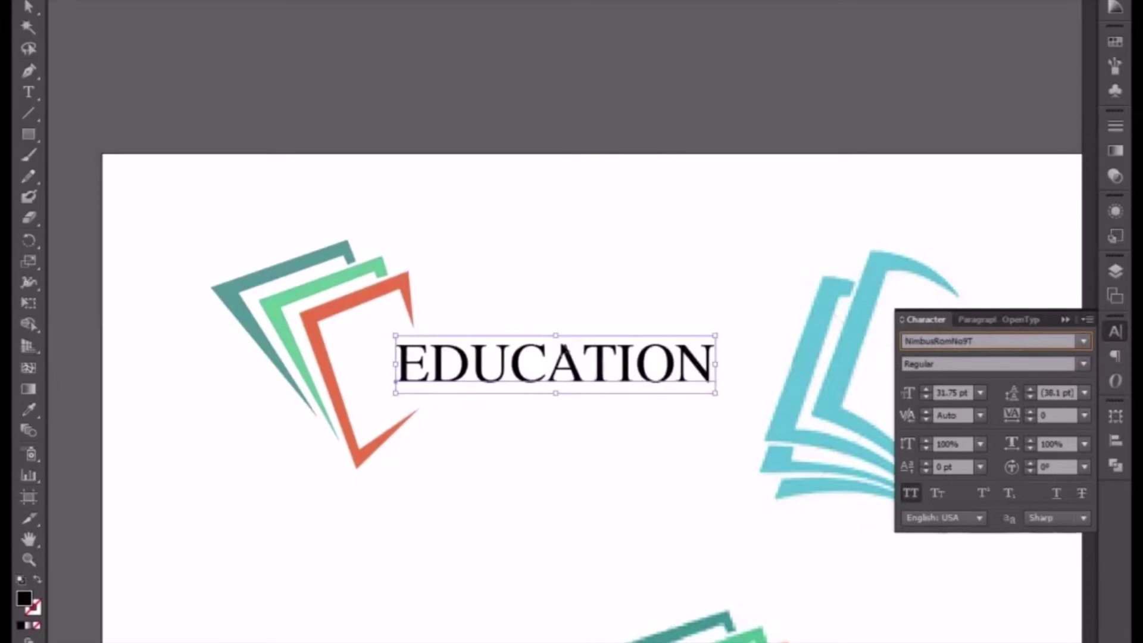
# Step: Duplicate EDUCATION upward and set the lower copy's font to Roboto Black
pyautogui.moveTo(527, 357); pyautogui.dragTo(529, 238)
pyautogui.click(536, 375)
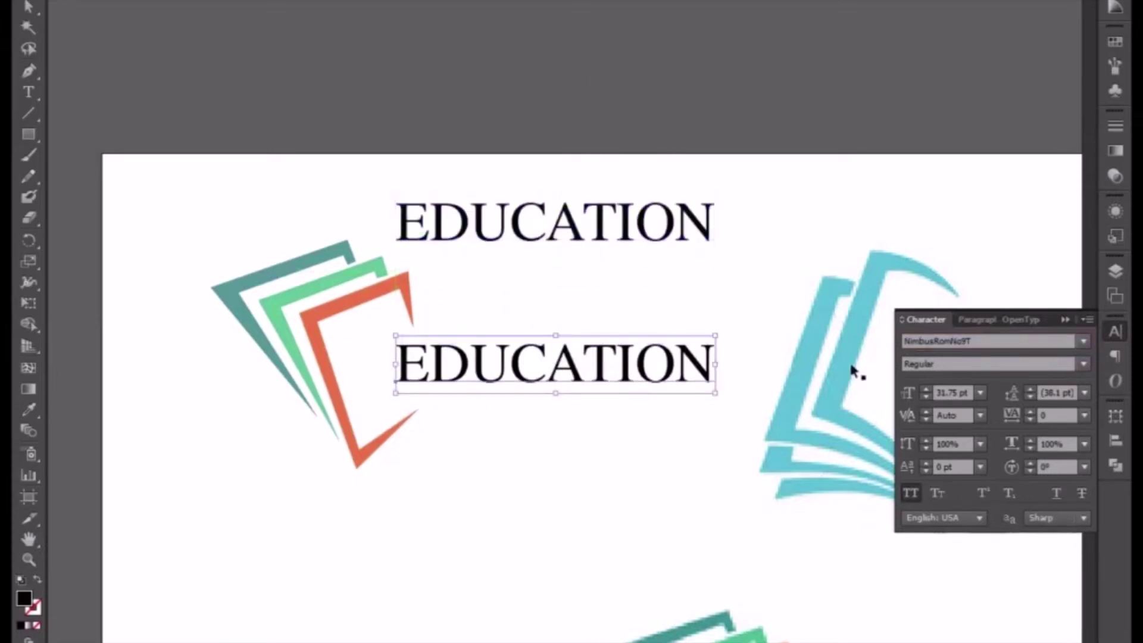
pyautogui.click(974, 338)
pyautogui.press('Down')
pyautogui.press('Down')
pyautogui.press('Down')
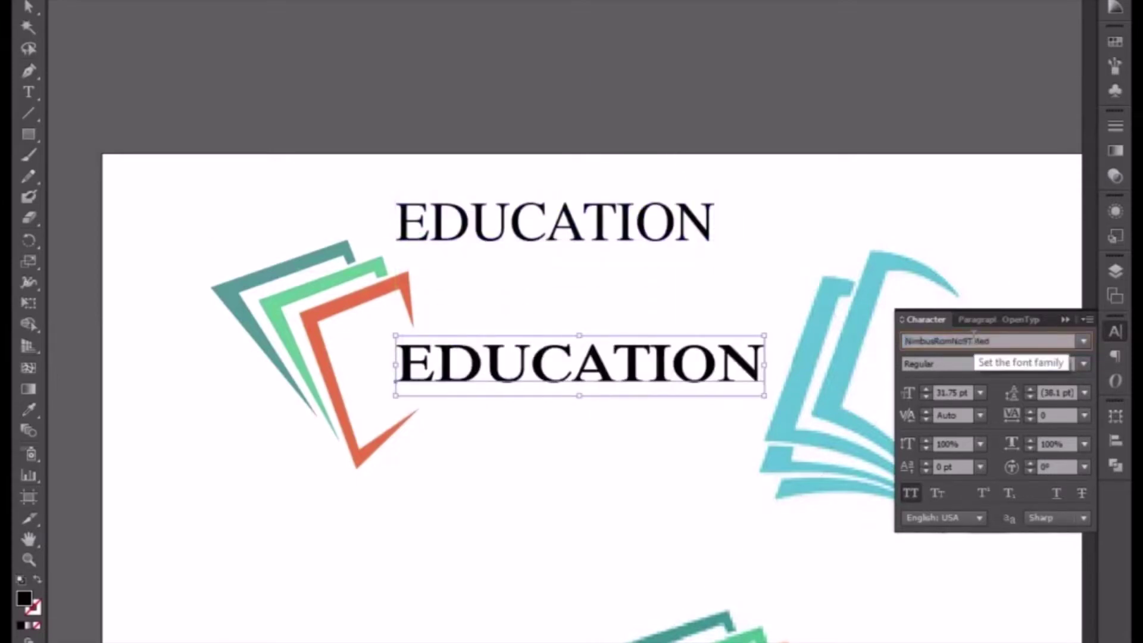
pyautogui.press('Down')
pyautogui.press('Down')
pyautogui.press('Down')
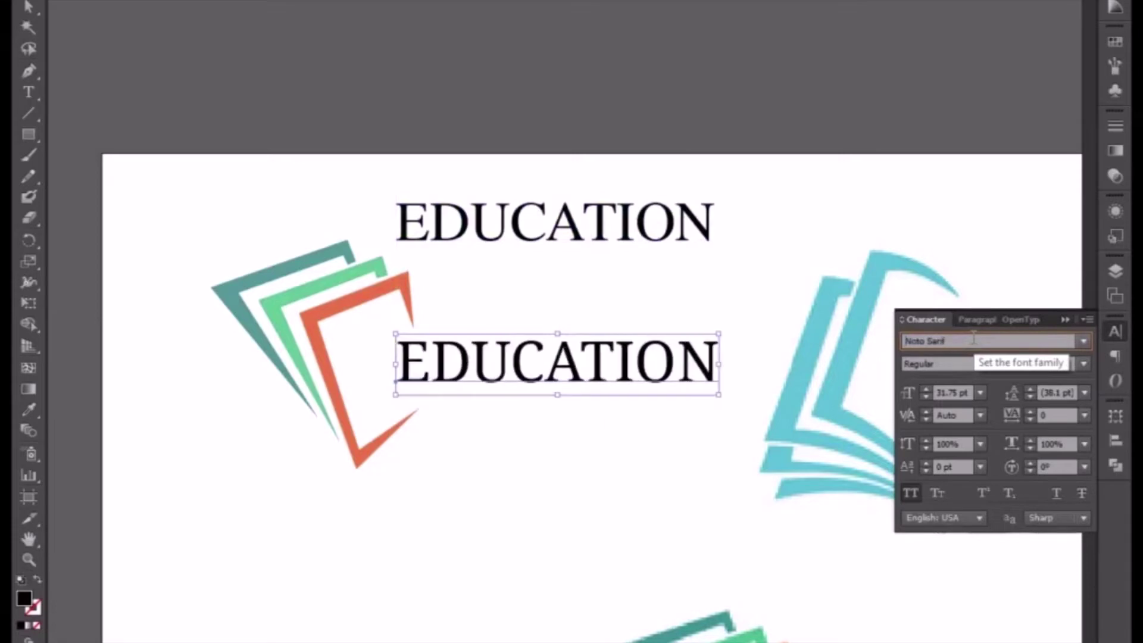
pyautogui.press('Down')
pyautogui.press('Down')
pyautogui.press('Down')
pyautogui.press('Down')
pyautogui.press('Down')
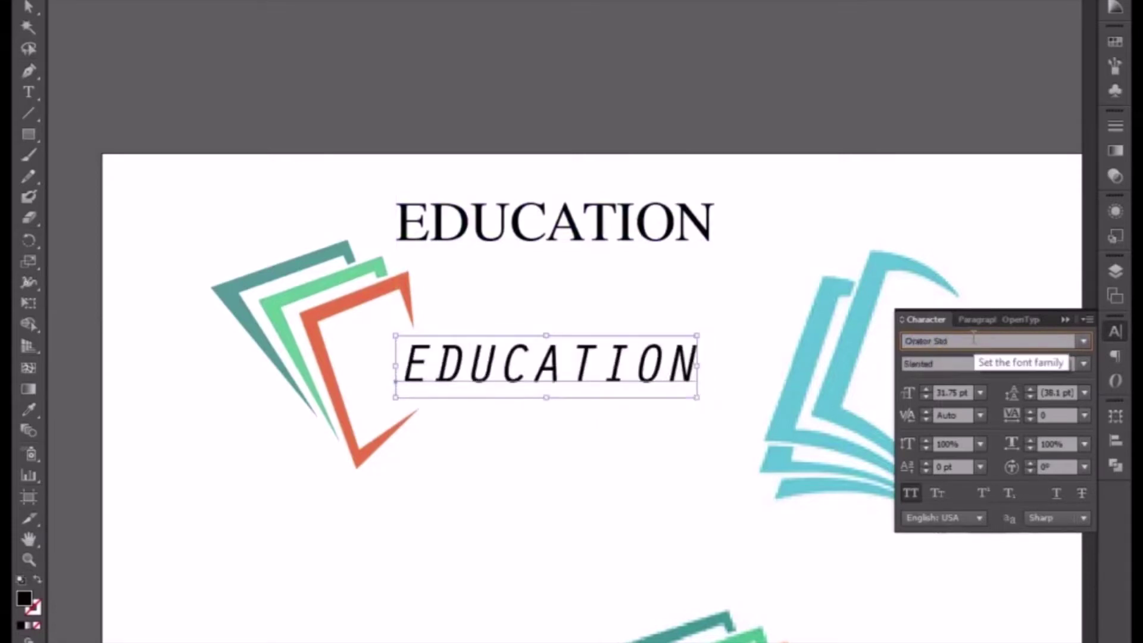
pyautogui.press('Down')
pyautogui.press('Down')
pyautogui.press('Down')
pyautogui.press('Down')
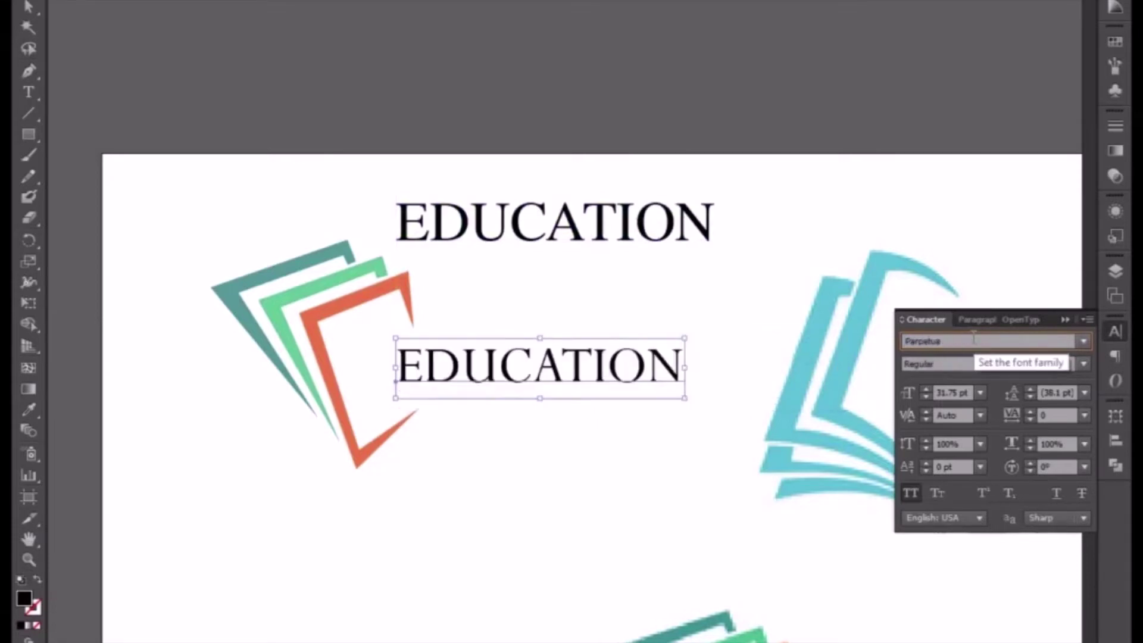
pyautogui.press('Down')
pyautogui.press('Down')
pyautogui.press('Down')
pyautogui.press('Down')
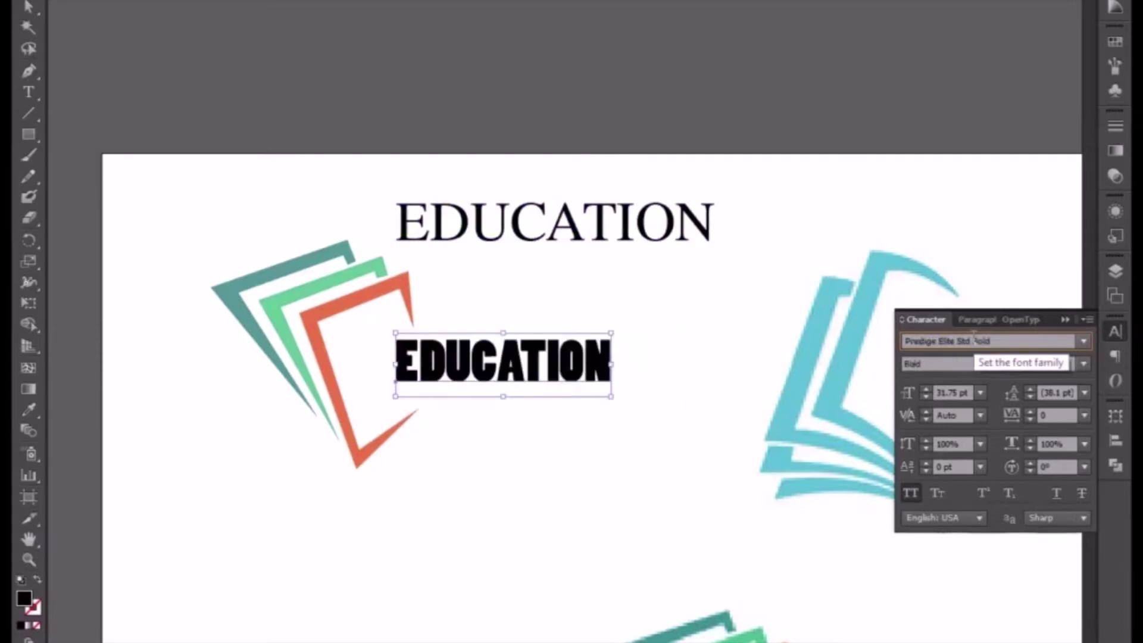
pyautogui.press('Up')
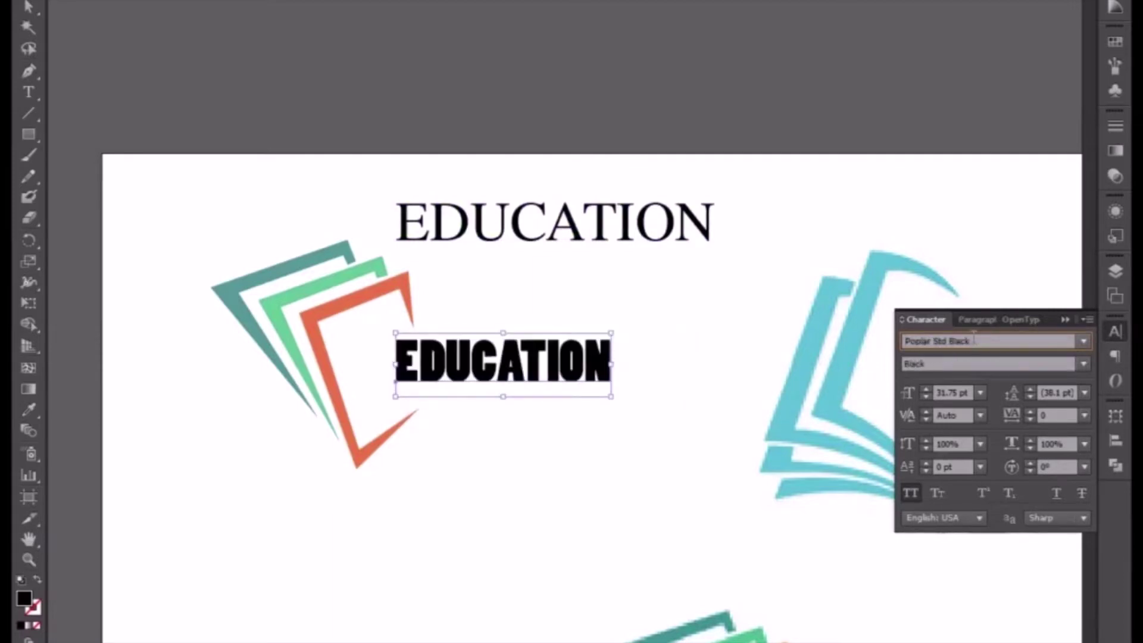
pyautogui.press('Down')
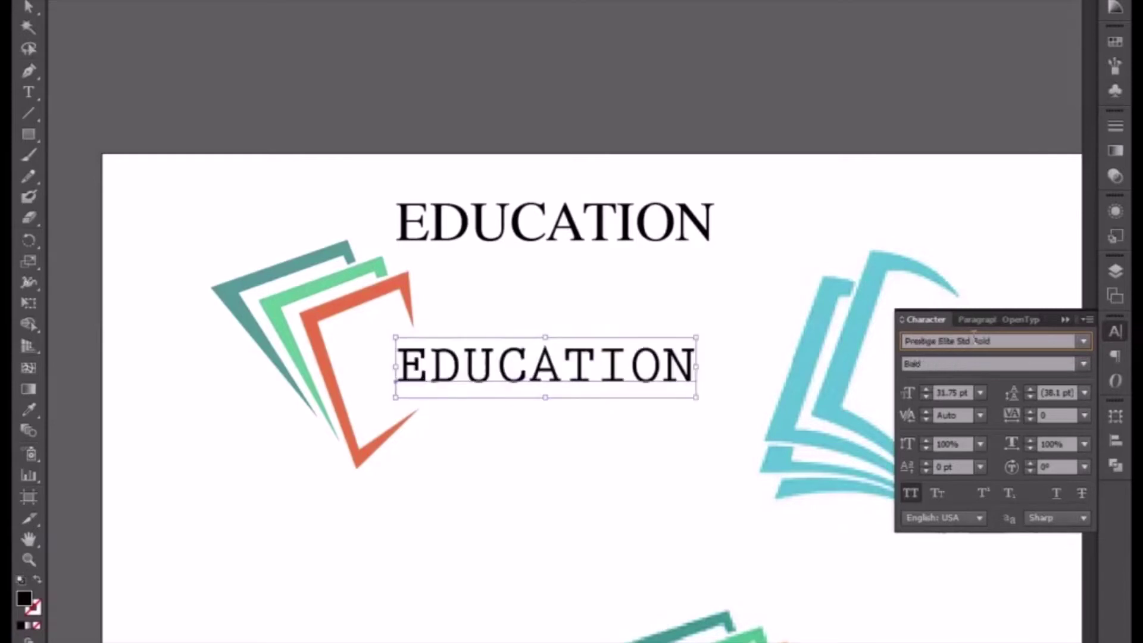
pyautogui.press('Down')
pyautogui.press('Down')
pyautogui.press('Down')
pyautogui.press('Down')
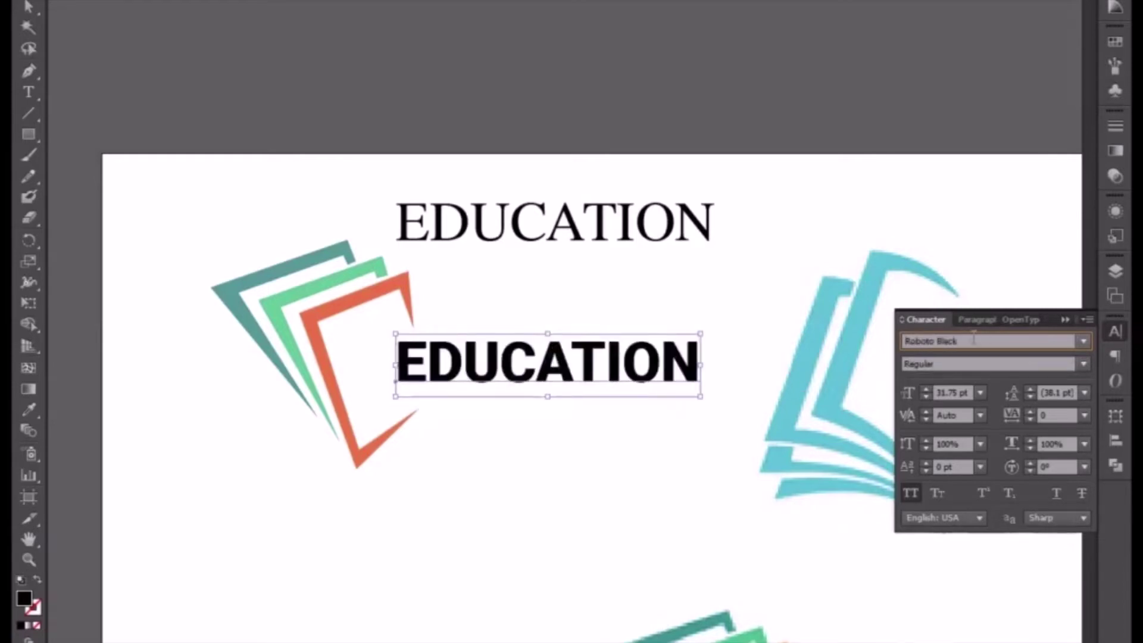
pyautogui.press('Up')
pyautogui.press('Down')
pyautogui.click(551, 238)
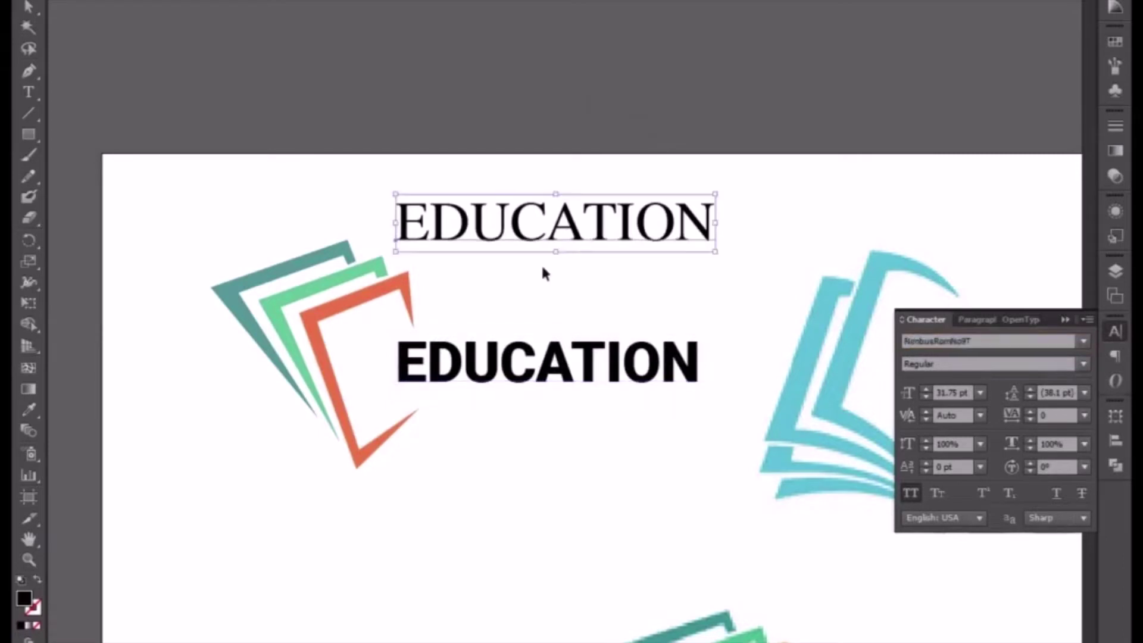
pyautogui.click(582, 381)
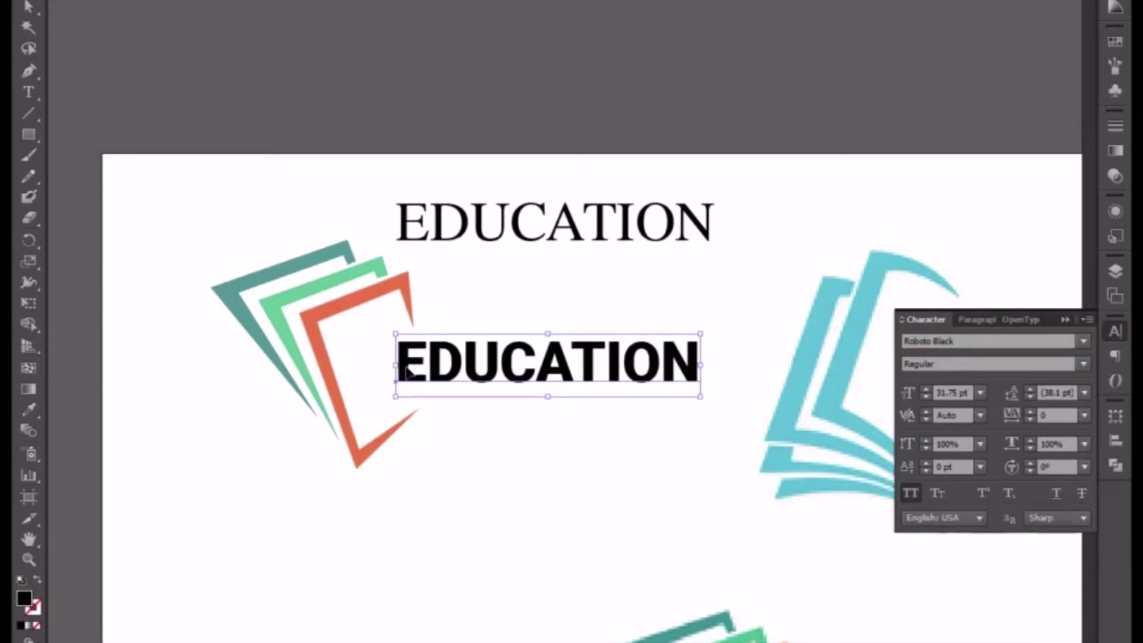
# Step: Copy the serif EDUCATION below the bold one and retype it as 'TAGLINE HERE'
pyautogui.click(526, 238)
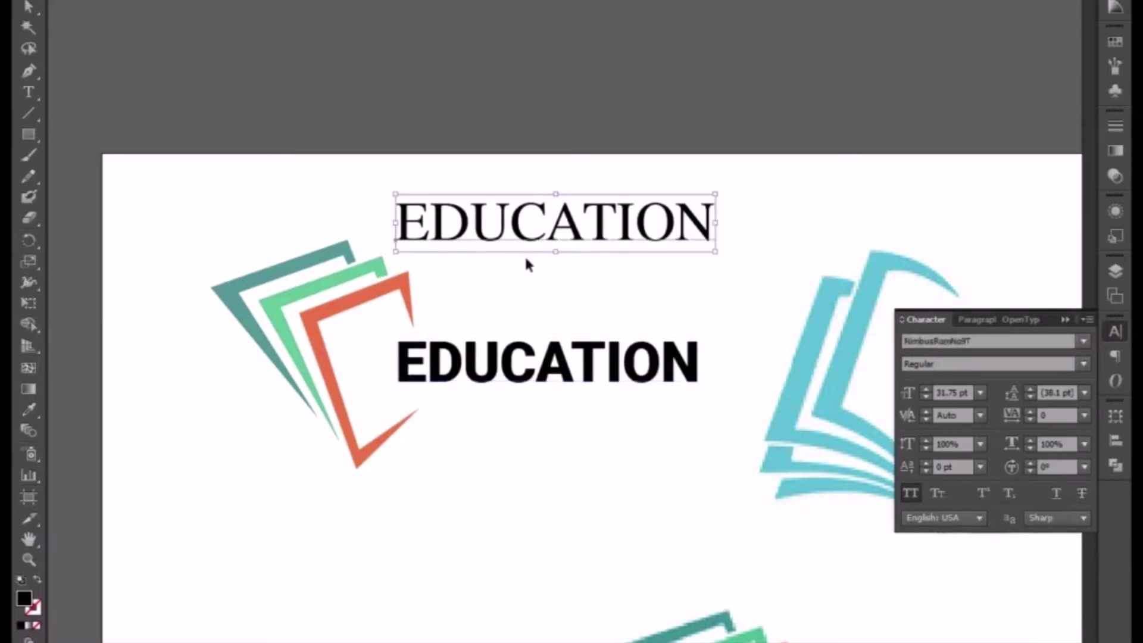
pyautogui.moveTo(548, 236); pyautogui.dragTo(558, 437)
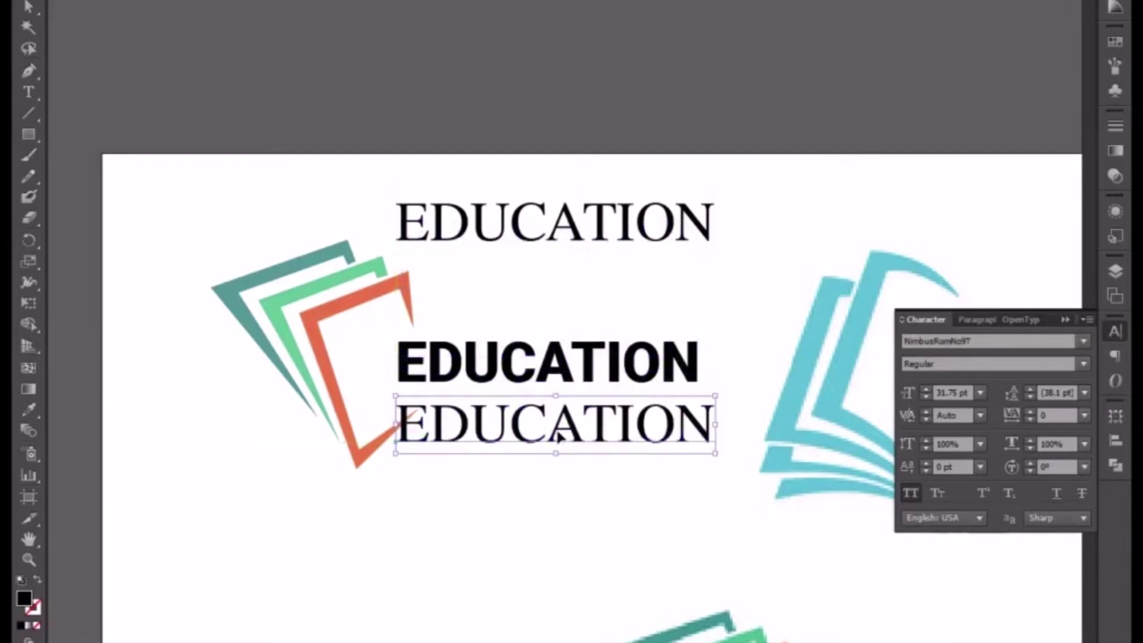
pyautogui.tripleClick(558, 438)
pyautogui.write('TA')
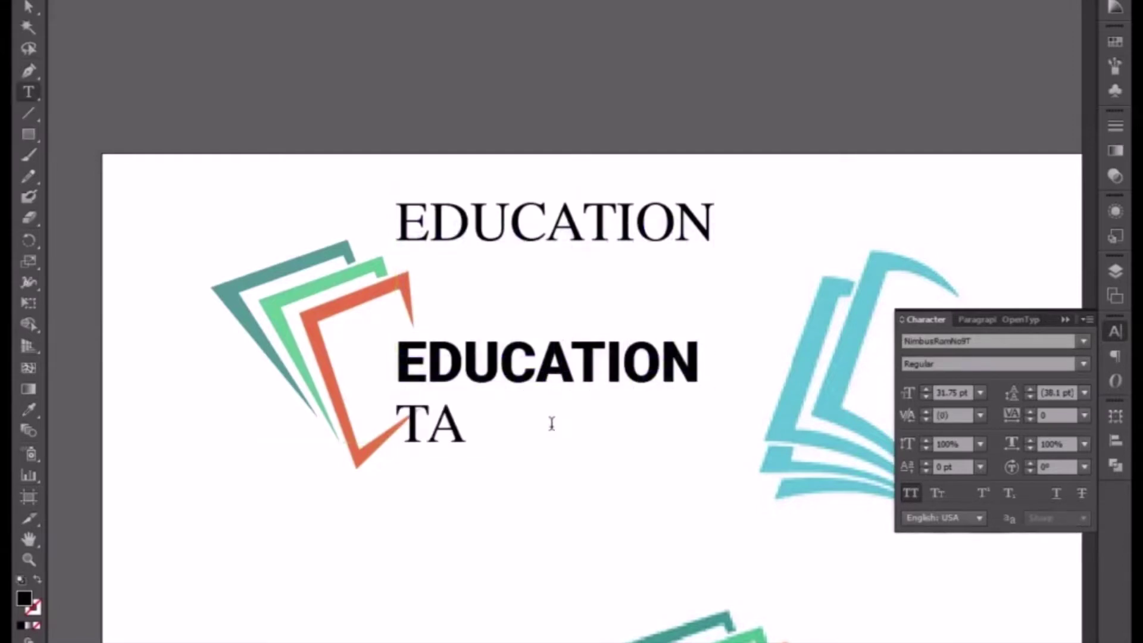
pyautogui.write('GE')
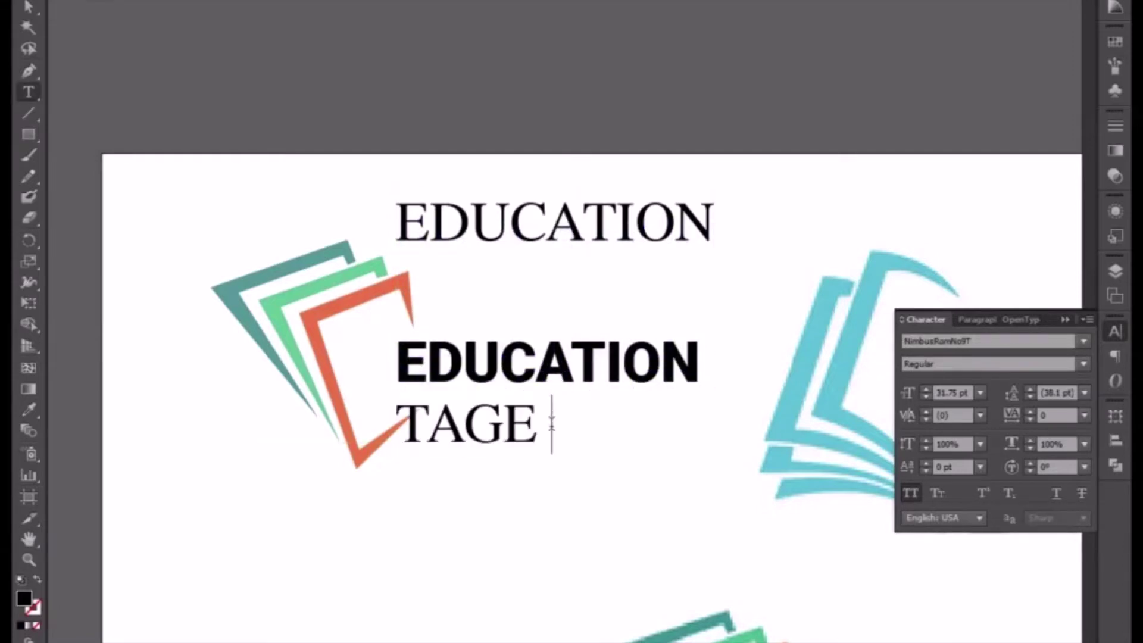
pyautogui.press('BackSpace')
pyautogui.write('LINE ')
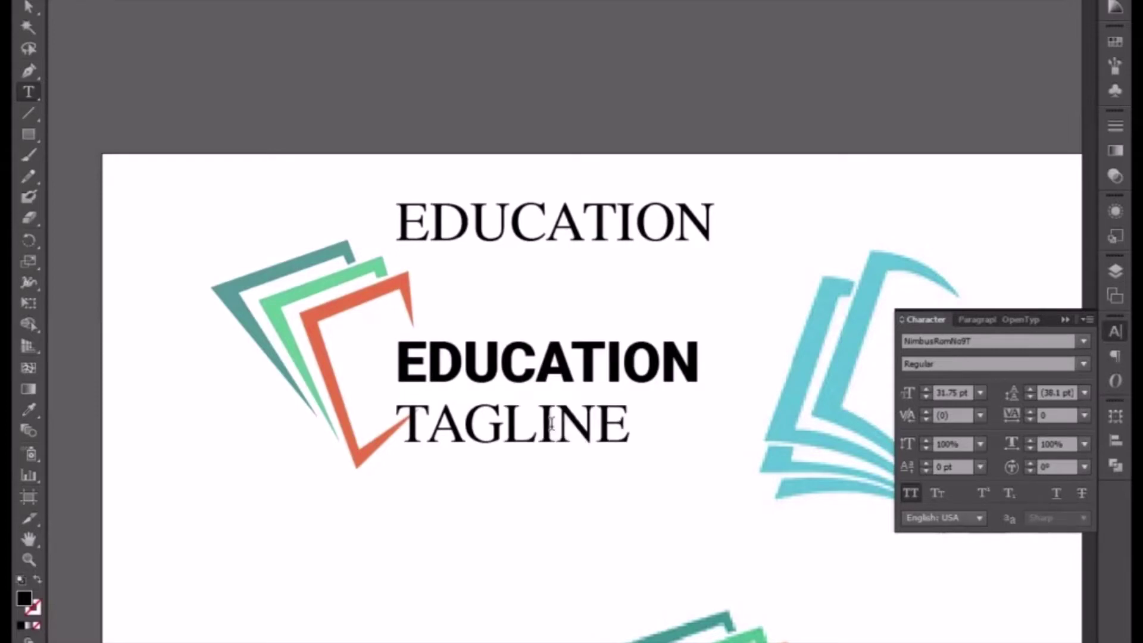
pyautogui.write('HERE')
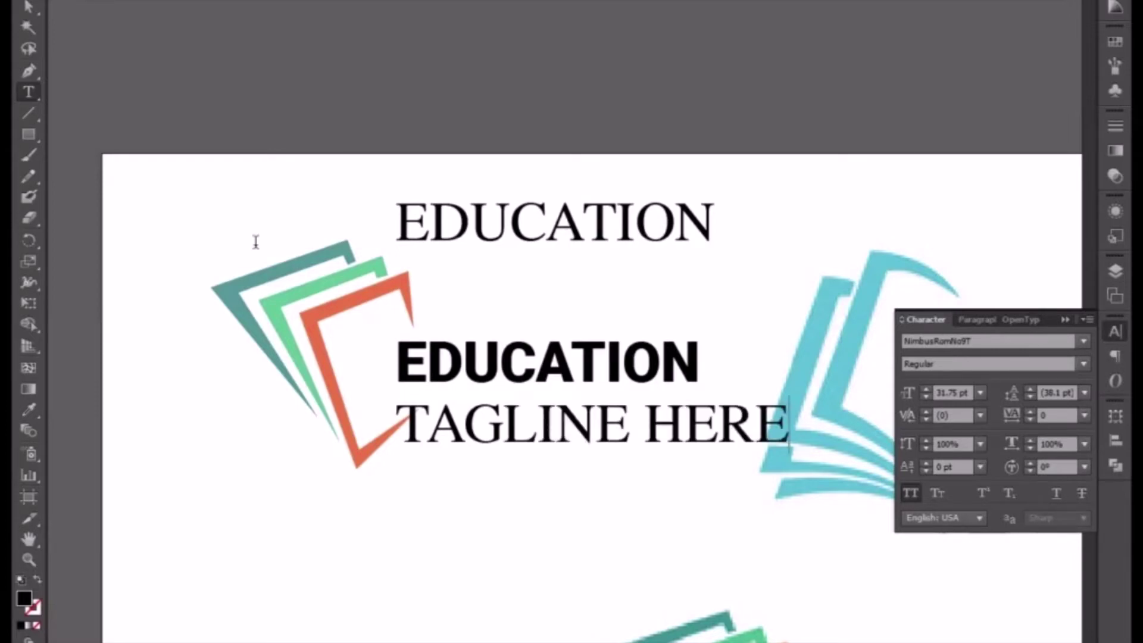
pyautogui.press('Escape')
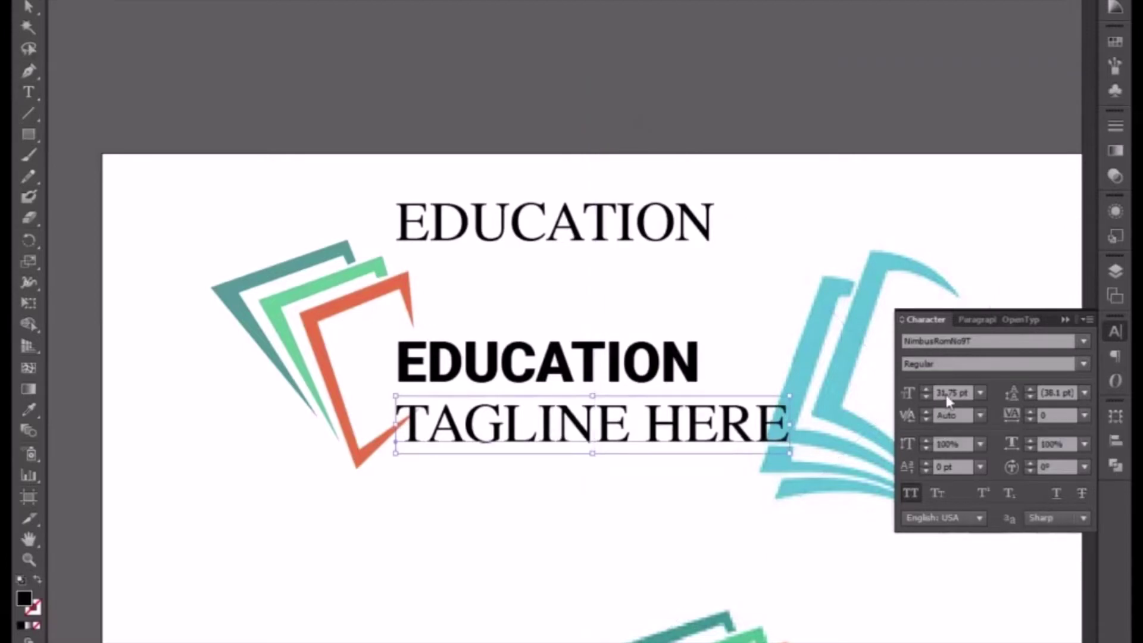
# Step: Set the tagline to 10 pt and position it under the bold EDUCATION
pyautogui.click(946, 393)
pyautogui.press('Down')
pyautogui.press('Down')
pyautogui.press('Down')
pyautogui.press('Down')
pyautogui.press('Down')
pyautogui.press('Down')
pyautogui.press('Down')
pyautogui.press('Down')
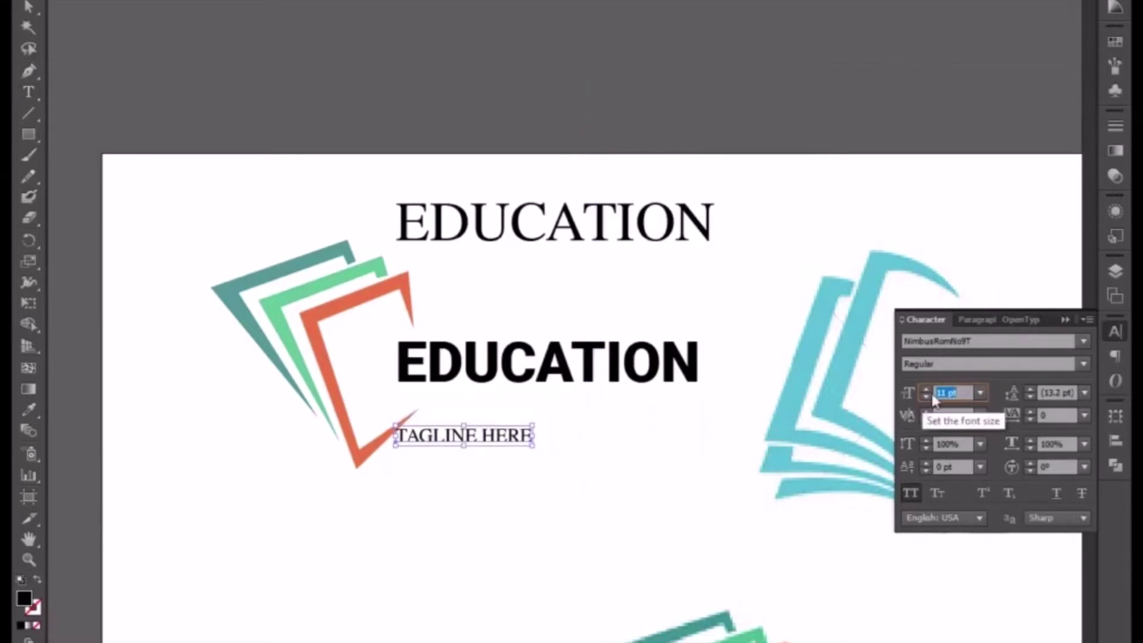
pyautogui.press('Down')
pyautogui.moveTo(477, 440); pyautogui.dragTo(477, 401)
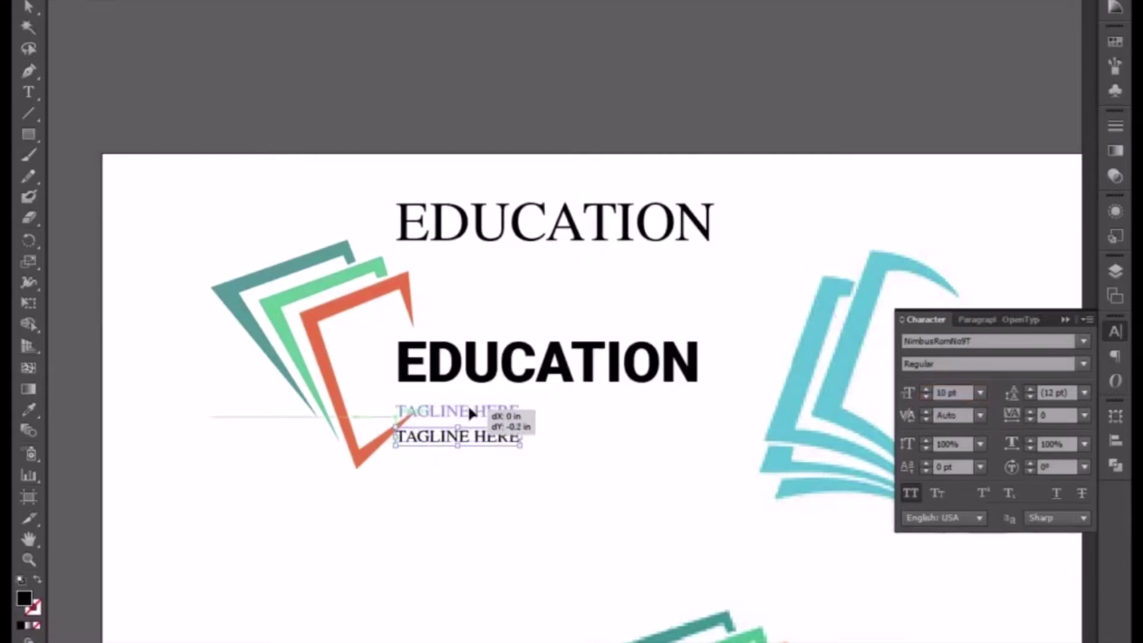
pyautogui.keyDown('shift'); pyautogui.click(525, 378); pyautogui.keyUp('shift')
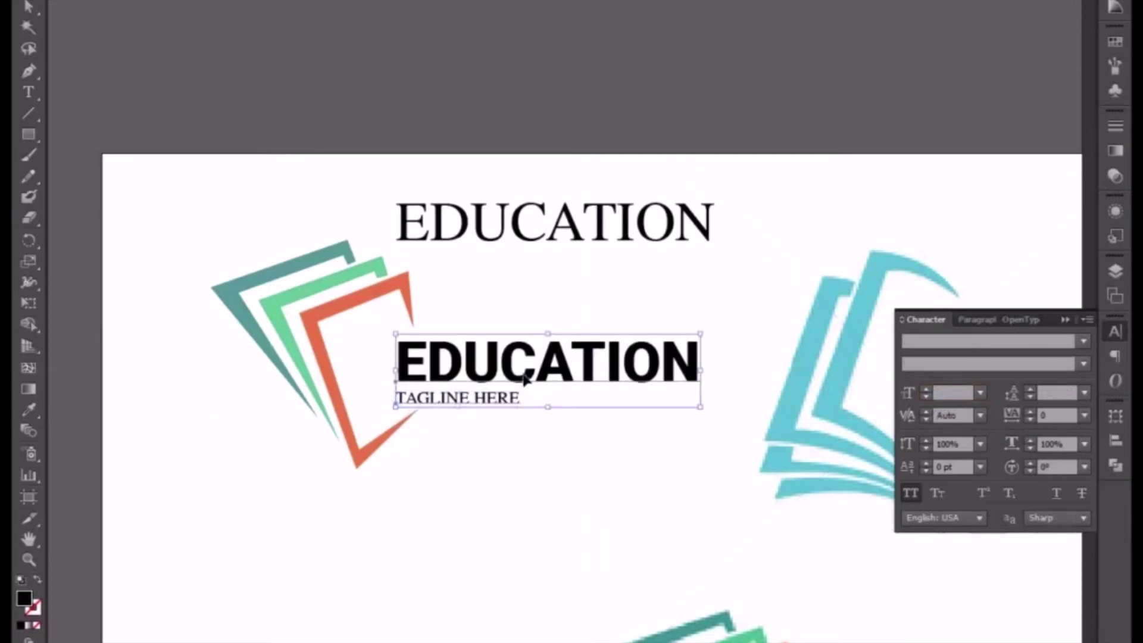
pyautogui.press('Up')
pyautogui.press('Up')
pyautogui.click(481, 432)
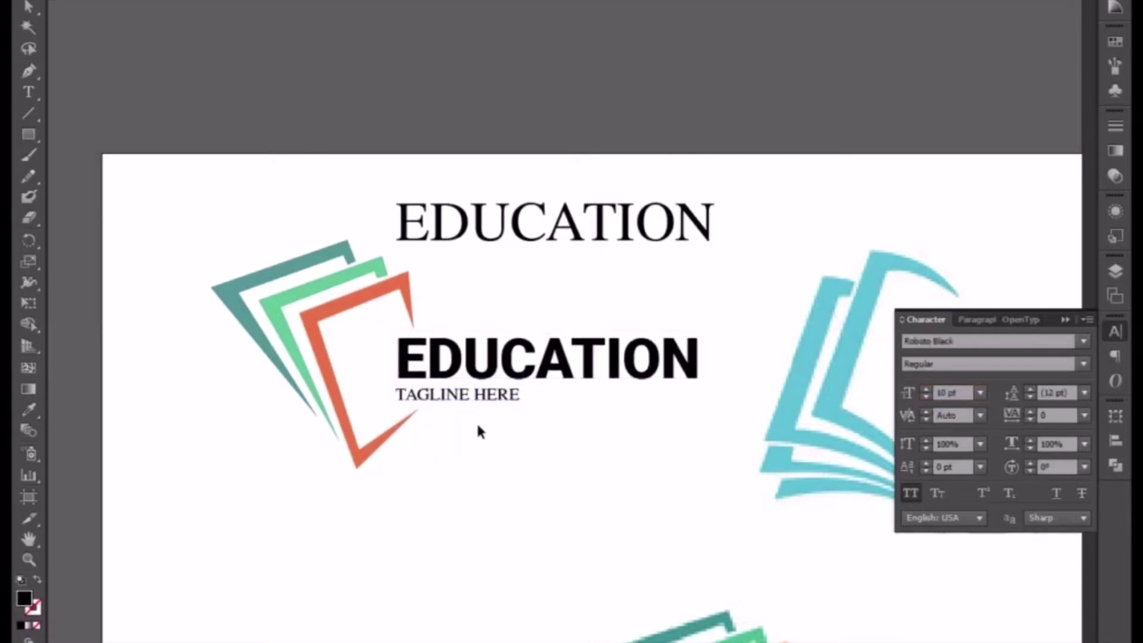
pyautogui.click(480, 400)
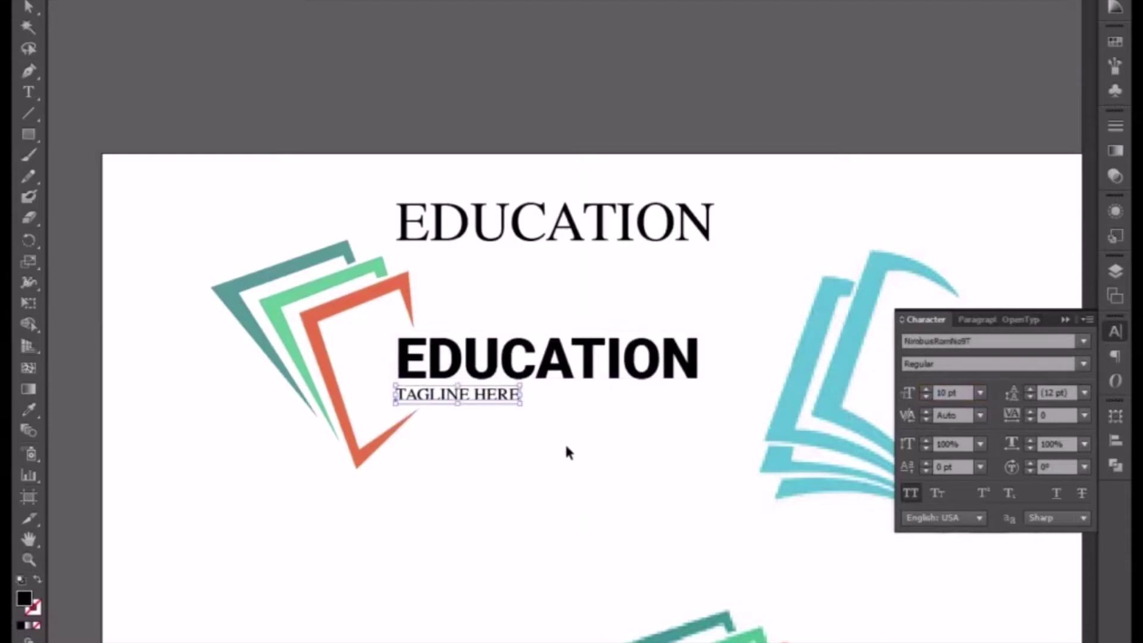
# Step: Set the tagline's tracking to 943 after trying 800
pyautogui.click(1066, 415)
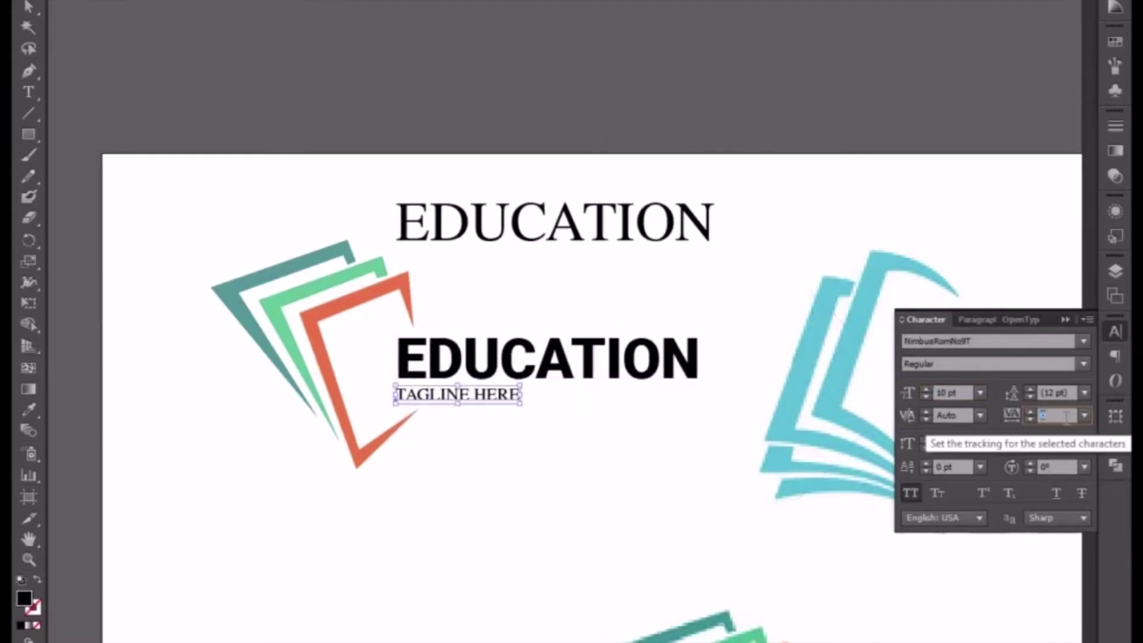
pyautogui.write('500')
pyautogui.press('Return')
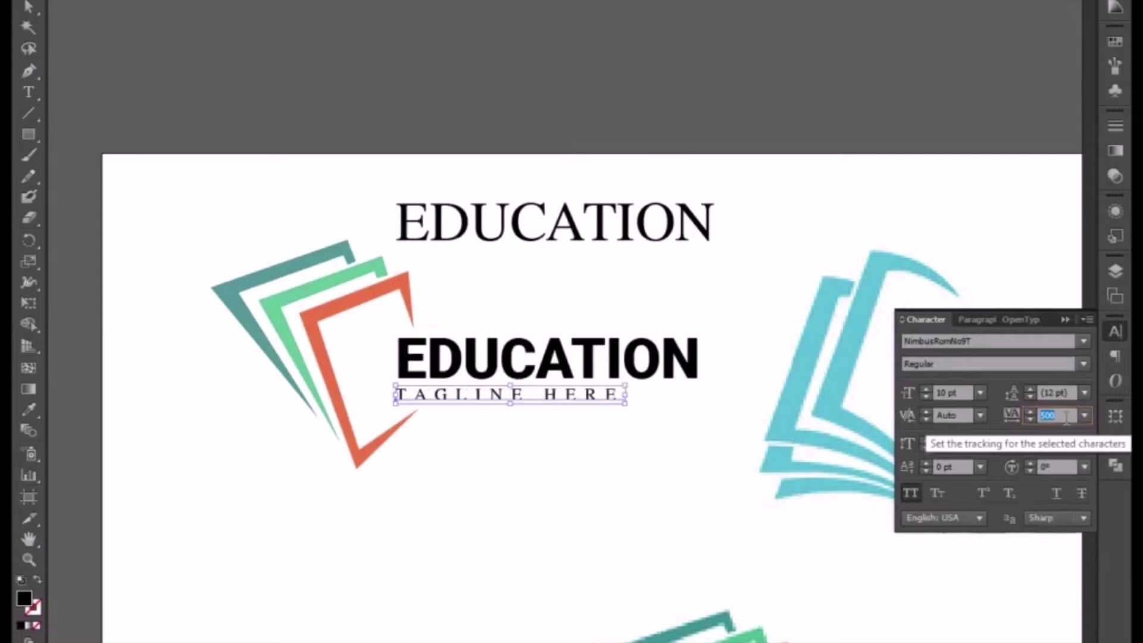
pyautogui.write('800')
pyautogui.press('Return')
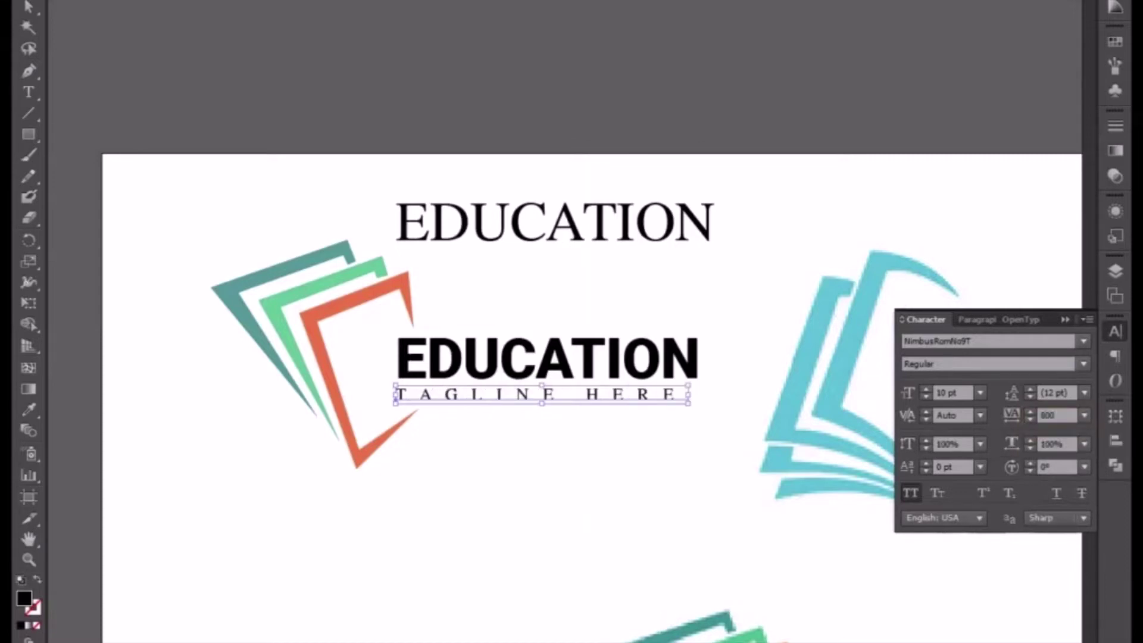
pyautogui.click(1066, 415)
pyautogui.write('1000')
pyautogui.press('Return')
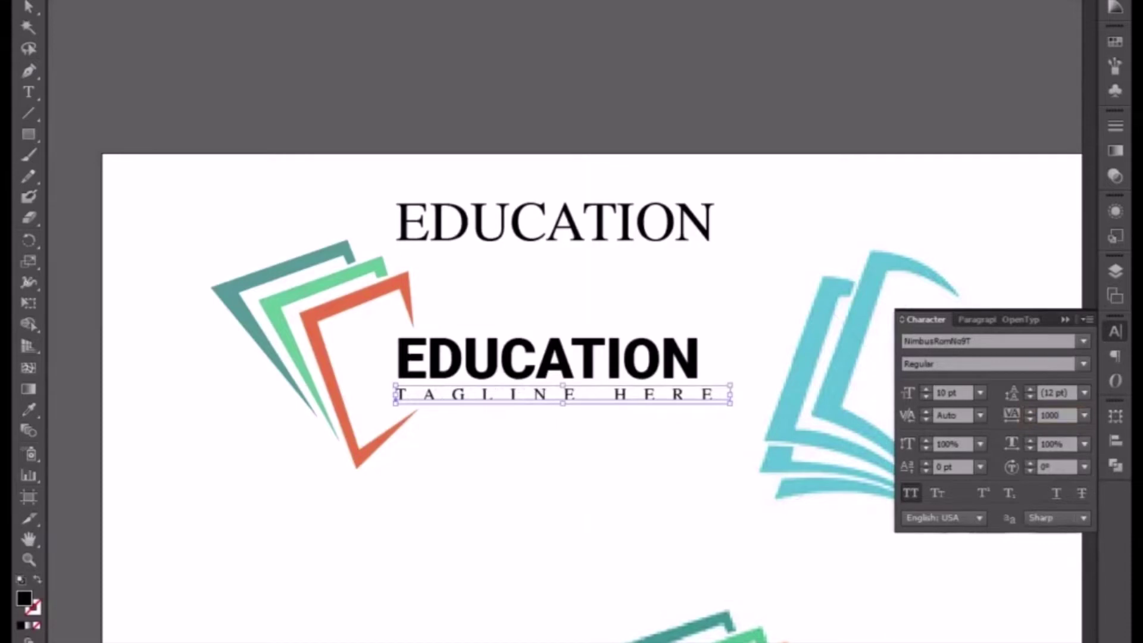
pyautogui.write('943')
pyautogui.press('Return')
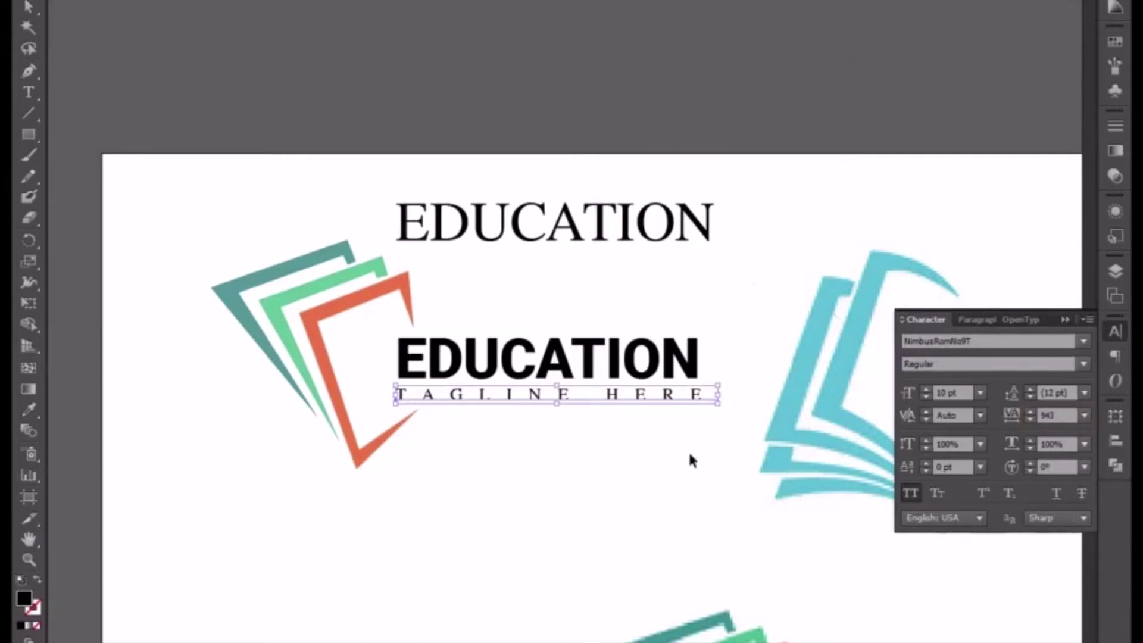
pyautogui.click(475, 527)
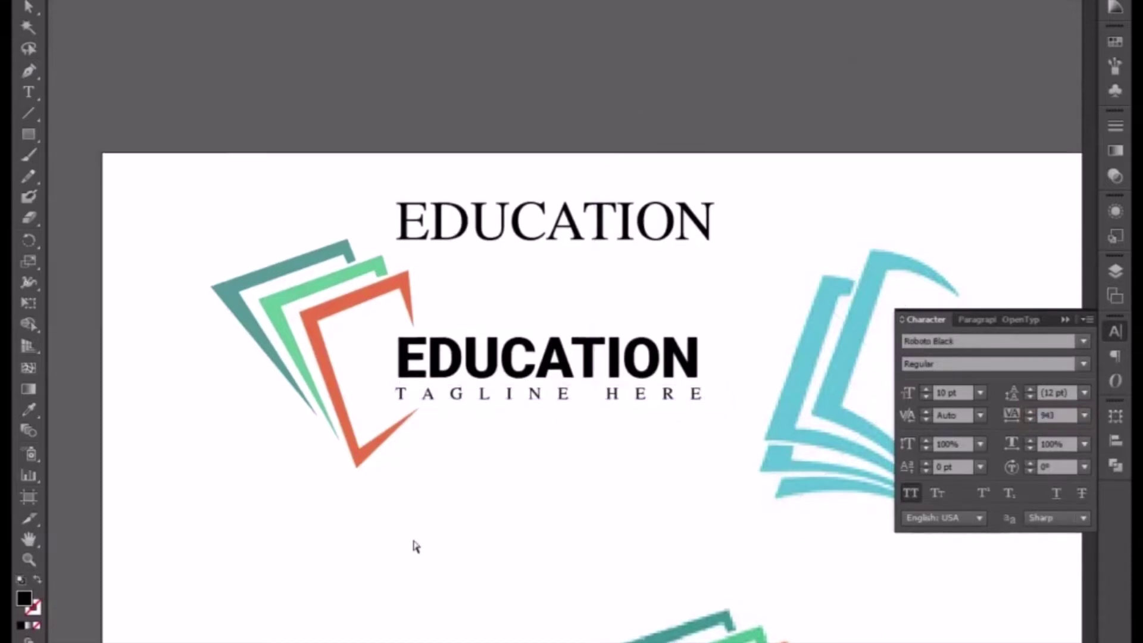
pyautogui.hotkey('ctrl', '-')
# Step: Move the serif EDUCATION onto the pasteboard and zoom in on the teal book icon
pyautogui.moveTo(414, 535); pyautogui.dragTo(348, 601)
pyautogui.moveTo(464, 384); pyautogui.dragTo(443, 275)
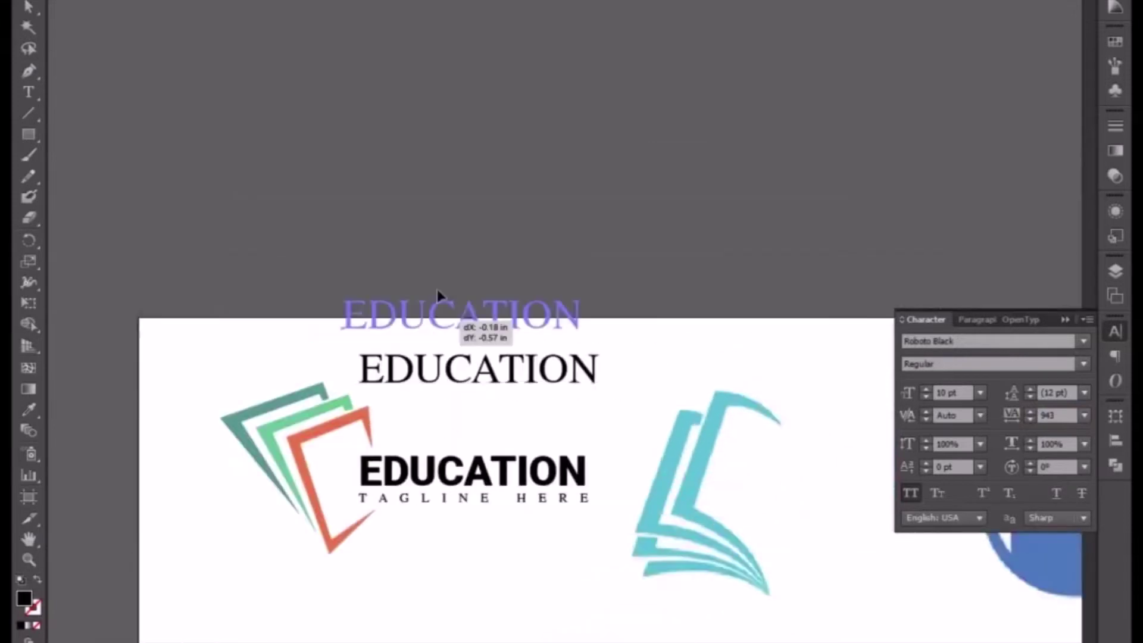
pyautogui.hotkey('ctrl', '+')
pyautogui.moveTo(549, 355); pyautogui.dragTo(713, 371)
# Step: Pen-trace the first teal page's curved top edge, ending in a sharp top anchor
pyautogui.press('p')
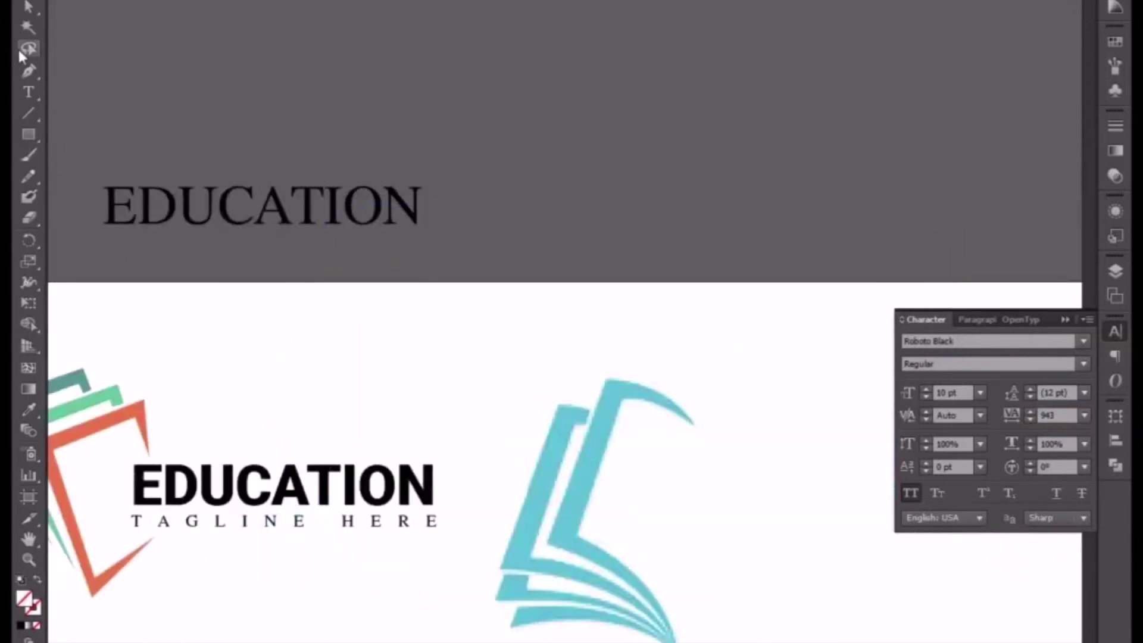
pyautogui.scroll(2, 564, 382)
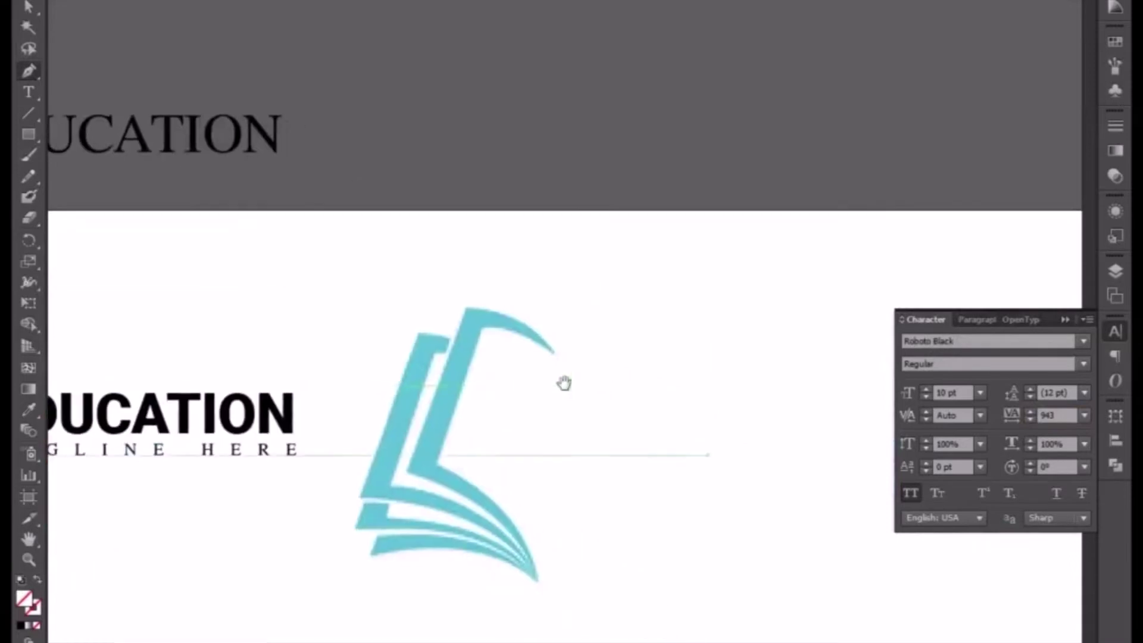
pyautogui.scroll(2, 566, 388)
pyautogui.scroll(3, 567, 390)
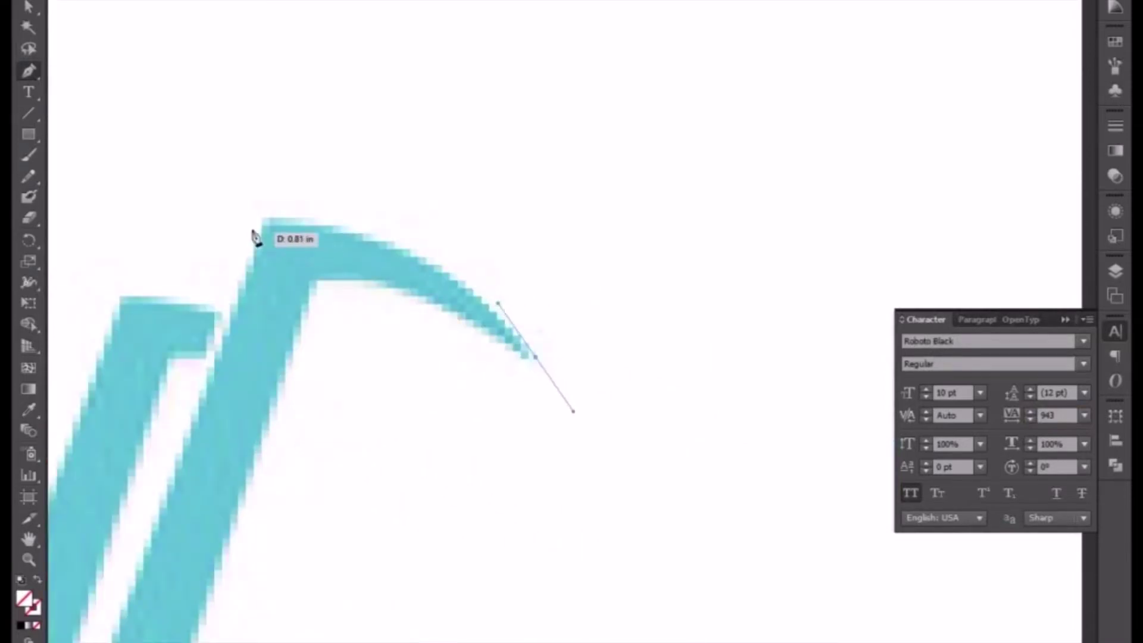
pyautogui.moveTo(260, 219); pyautogui.dragTo(125, 222)
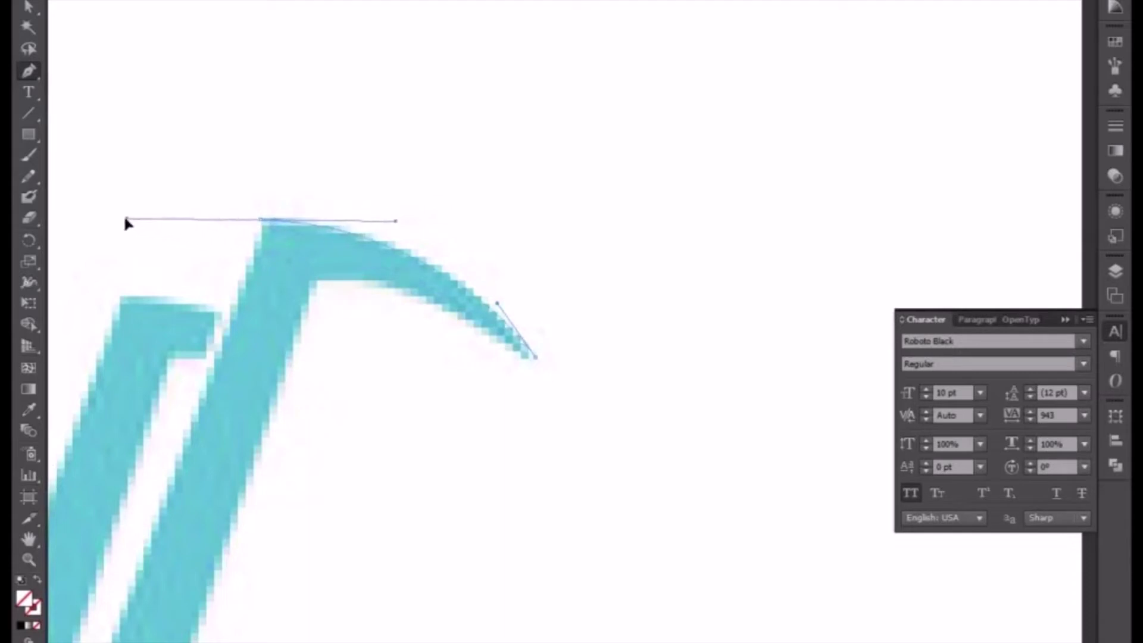
pyautogui.moveTo(294, 365); pyautogui.dragTo(462, 259)
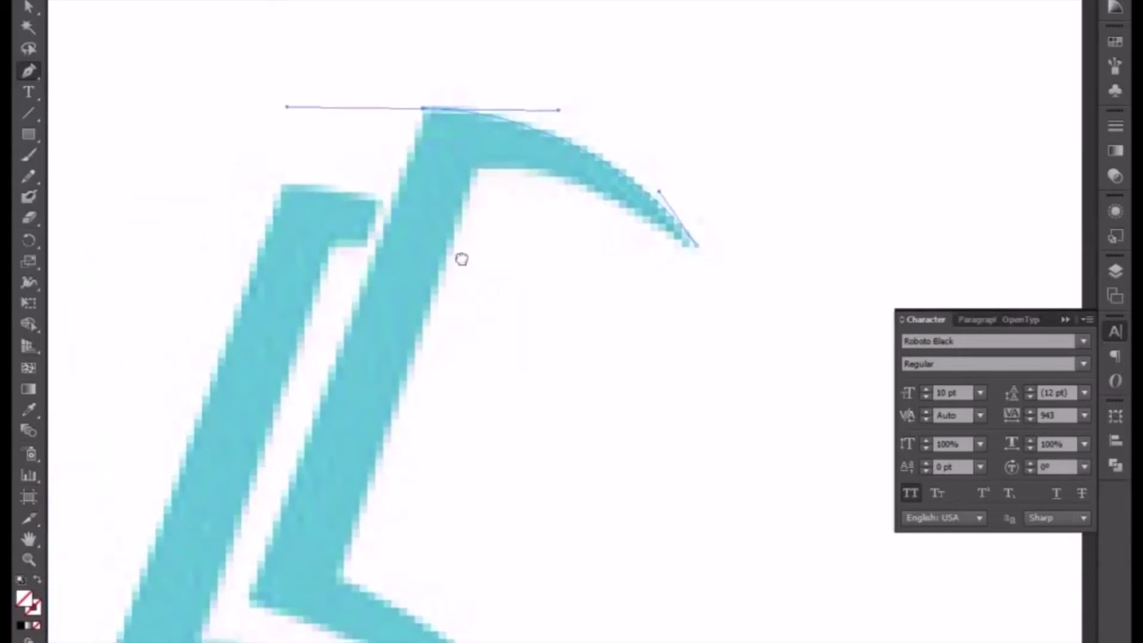
pyautogui.click(424, 111)
# Step: Trace the first page's lower-left corner and its lower curve out to a sharp tip
pyautogui.click(249, 598)
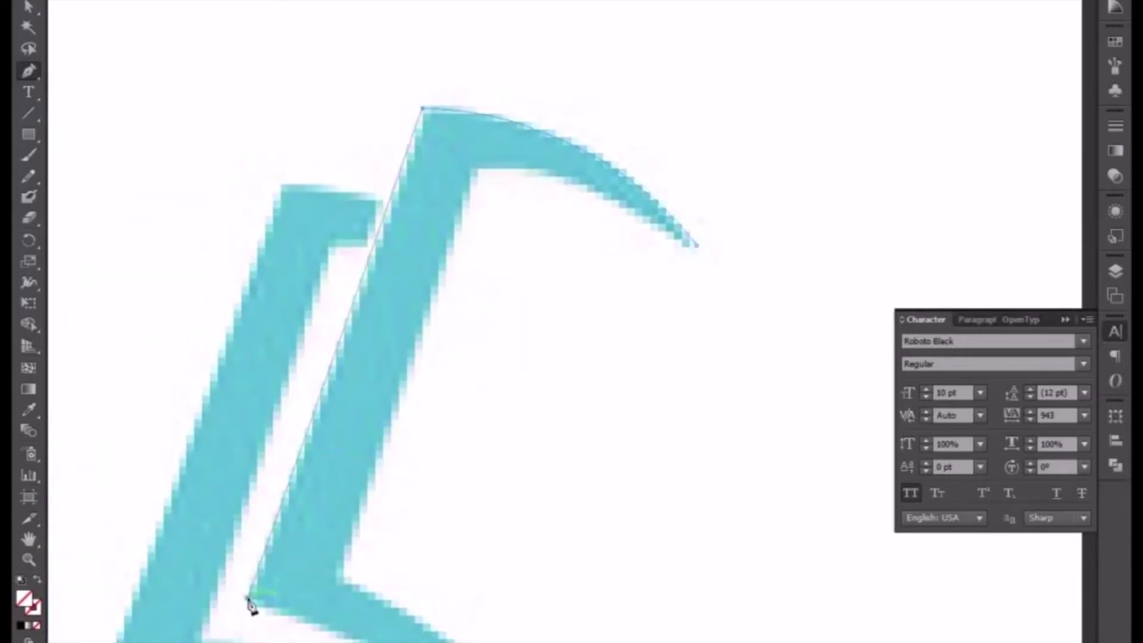
pyautogui.scroll(-5, 238, 416)
pyautogui.hscroll(3, 220, 358)
pyautogui.moveTo(491, 628)
pyautogui.mouseDown()
pyautogui.moveTo(499, 640)
pyautogui.moveTo(569, 639)
pyautogui.mouseUp()
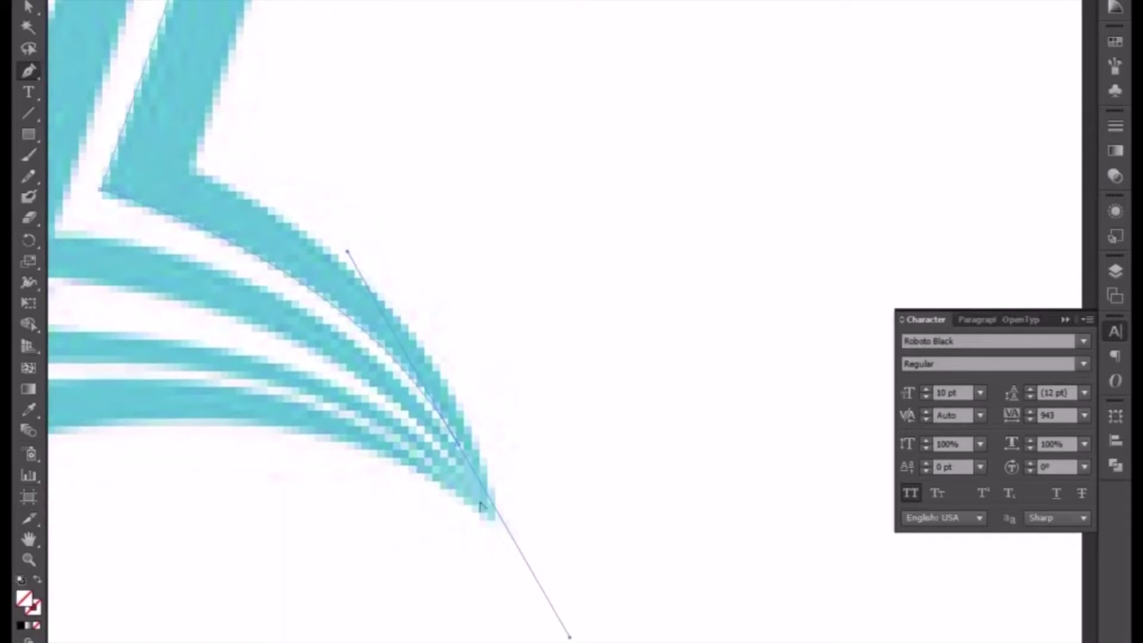
pyautogui.click(460, 446)
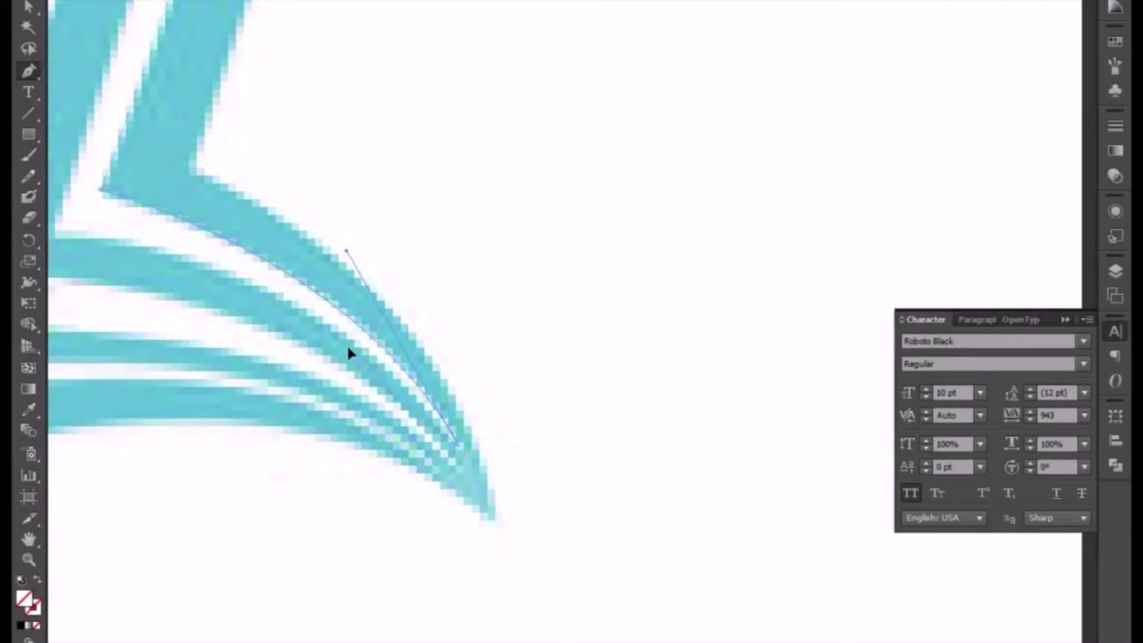
pyautogui.moveTo(248, 403); pyautogui.dragTo(511, 375)
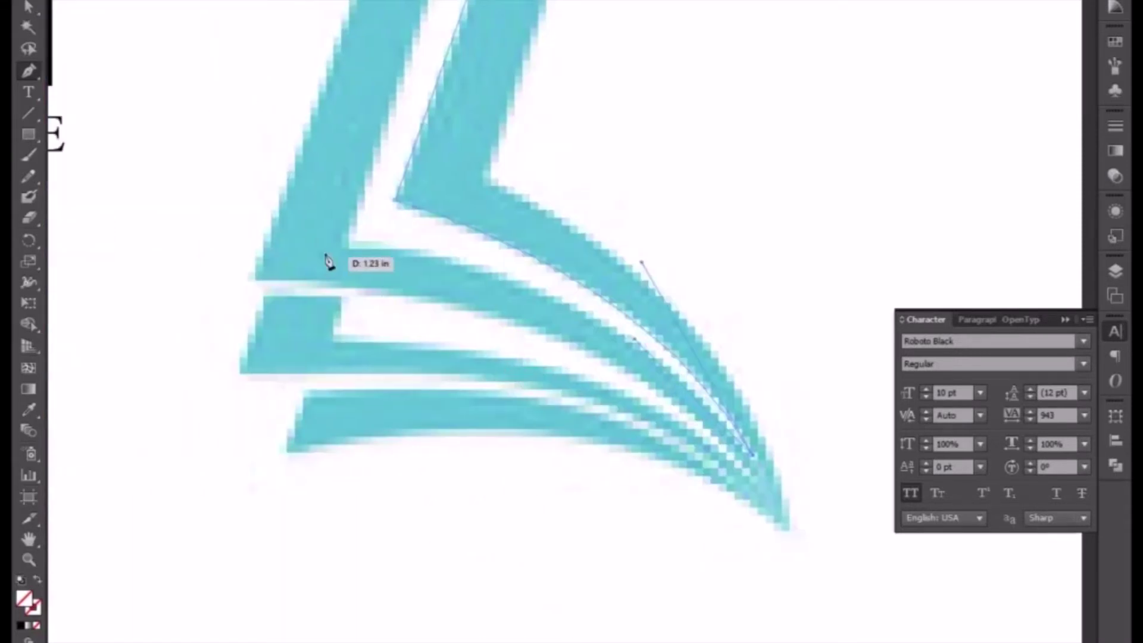
# Step: Follow the first page's inner curve and close its outline at the top corners
pyautogui.moveTo(344, 250); pyautogui.dragTo(177, 240)
pyautogui.keyDown('ctrl'); pyautogui.click(649, 334); pyautogui.keyUp('ctrl')
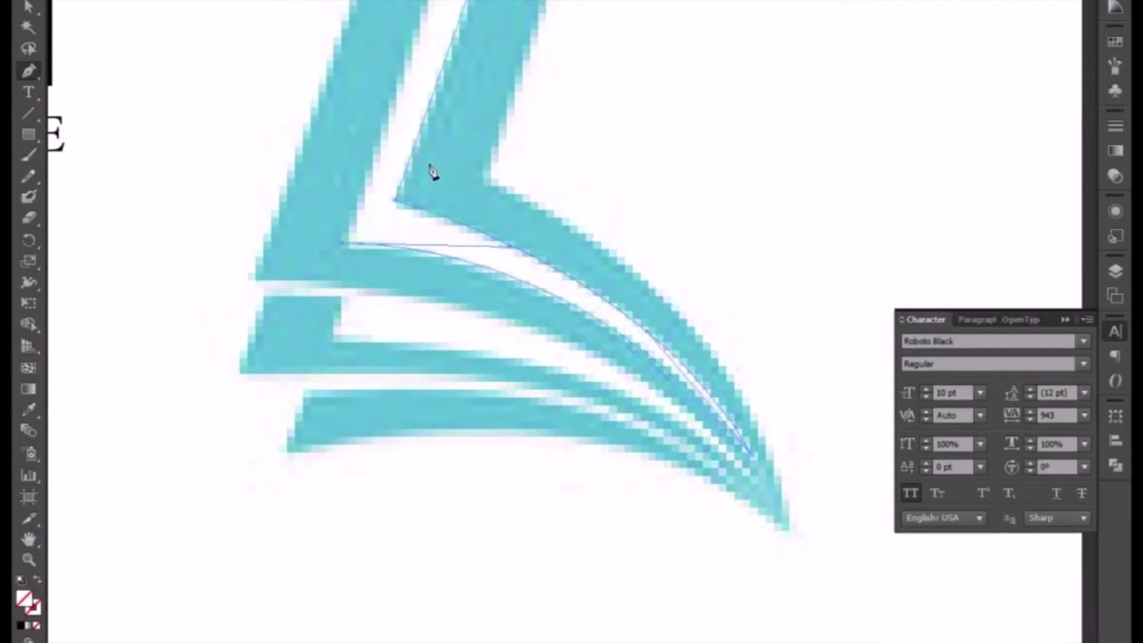
pyautogui.scroll(5, 433, 171)
pyautogui.click(396, 372)
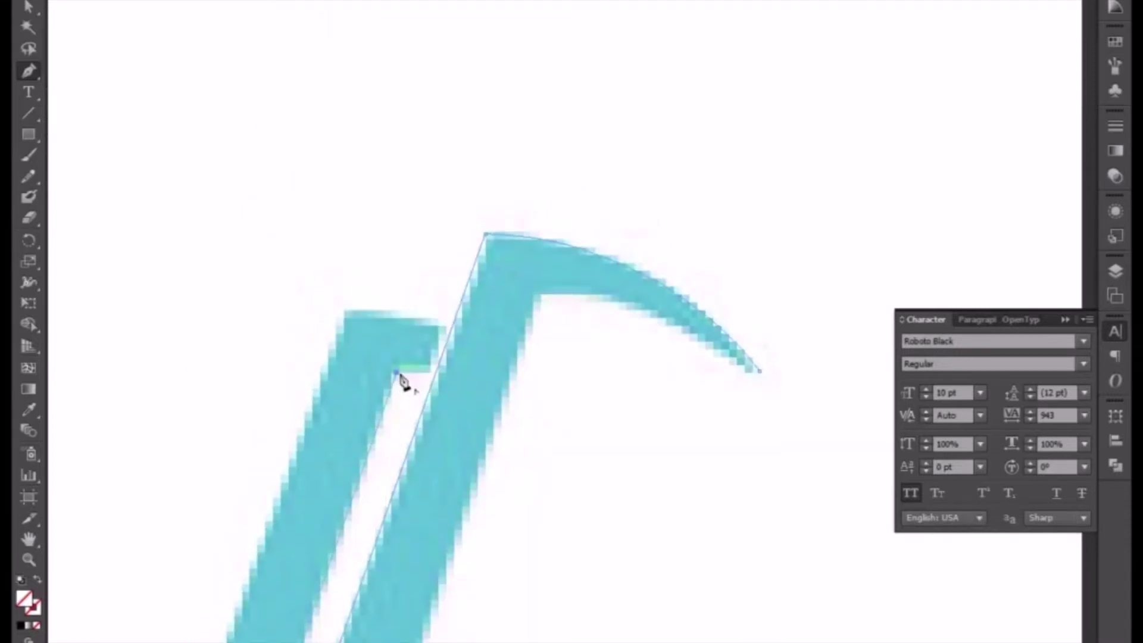
pyautogui.click(432, 369)
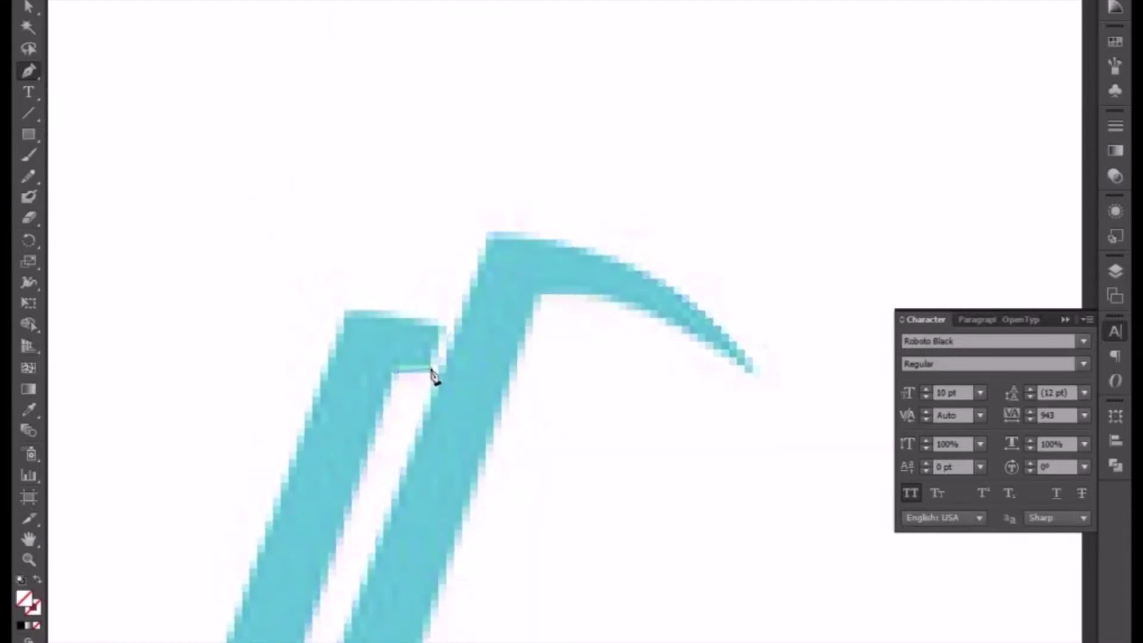
pyautogui.click(443, 325)
pyautogui.click(346, 311)
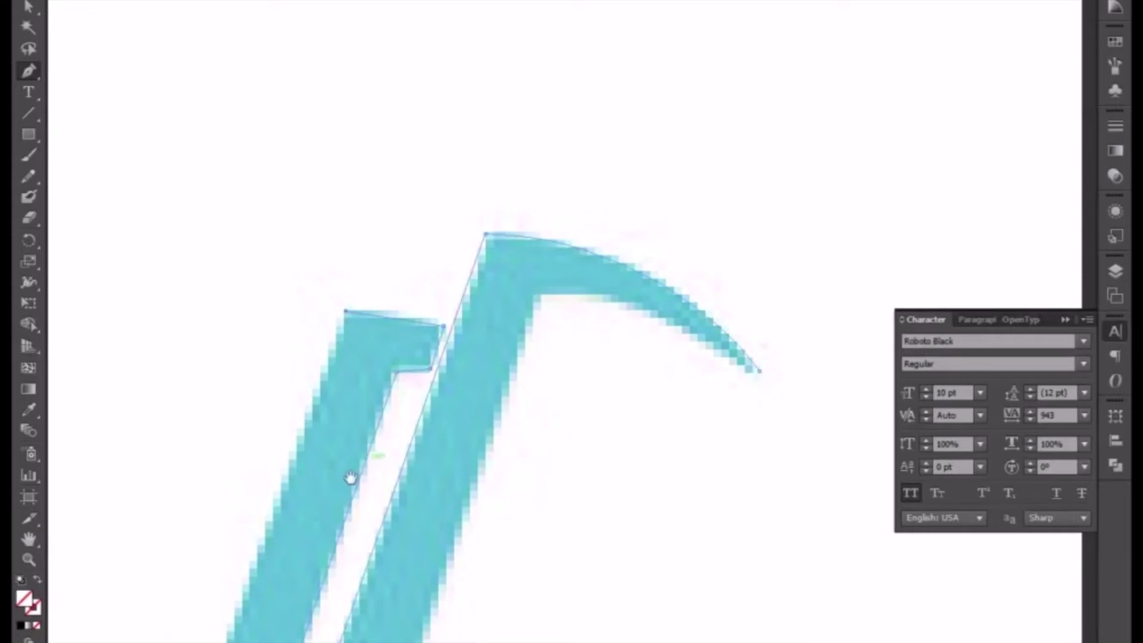
# Step: Trace the second page: curved edge to a sharp tip, then its curved underside
pyautogui.moveTo(350, 477); pyautogui.dragTo(511, 79)
pyautogui.click(332, 399)
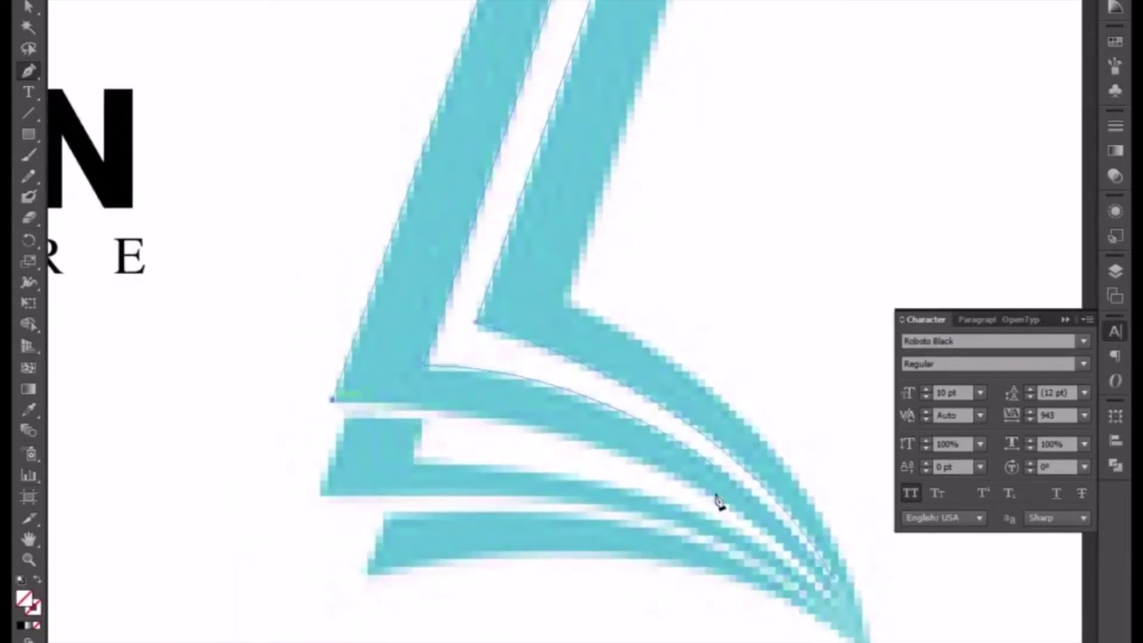
pyautogui.moveTo(718, 502); pyautogui.dragTo(594, 335)
pyautogui.moveTo(708, 430); pyautogui.dragTo(868, 629)
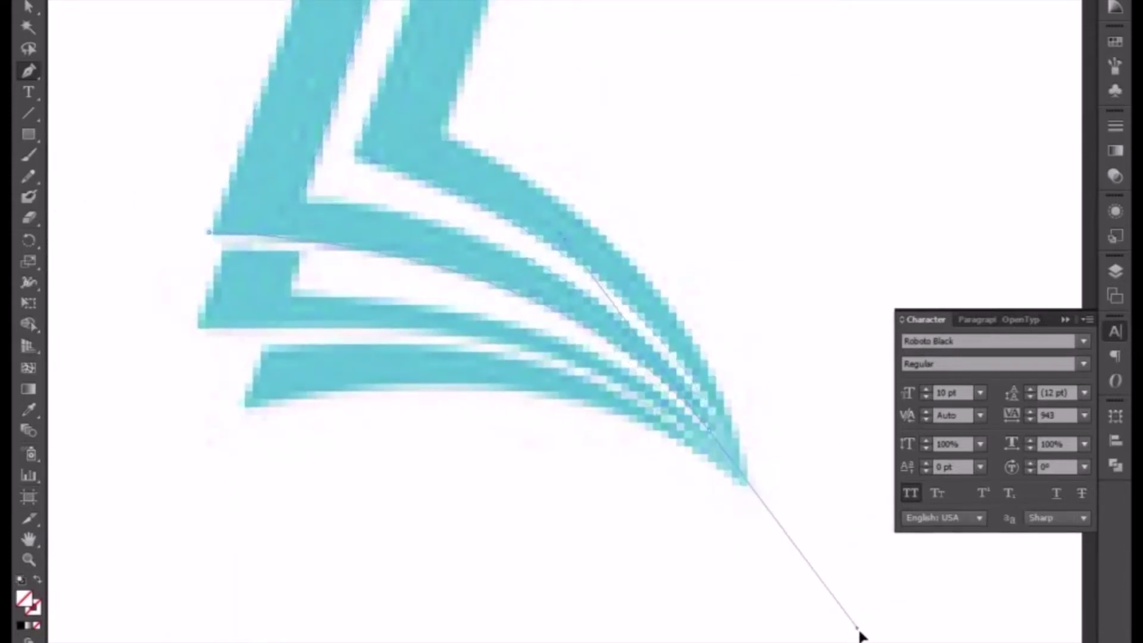
pyautogui.click(711, 435)
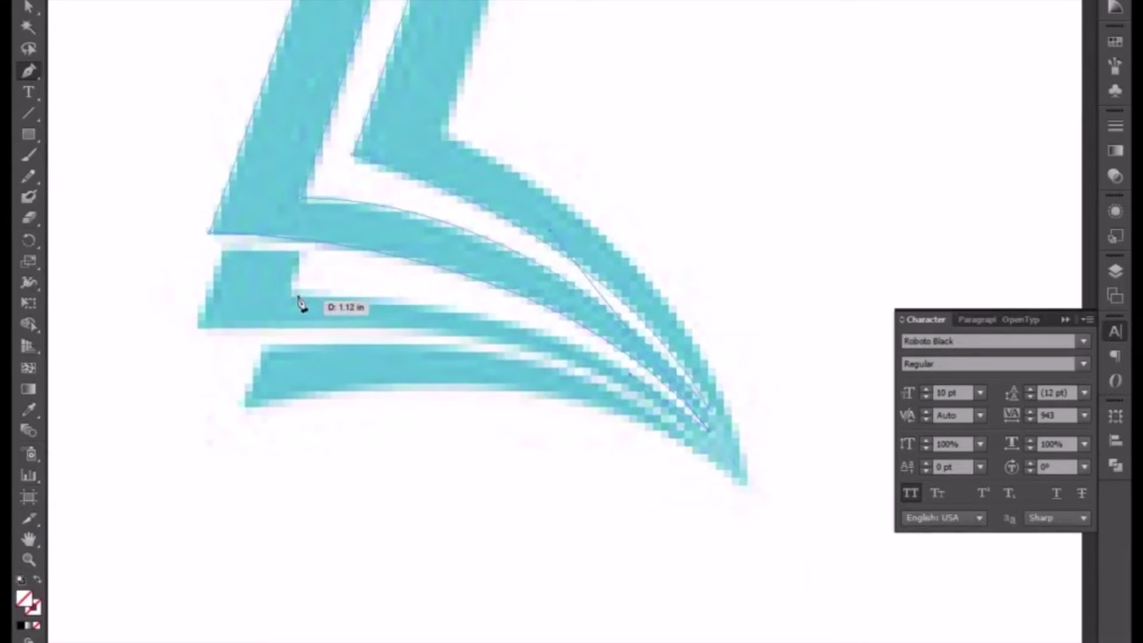
pyautogui.moveTo(291, 290)
pyautogui.mouseDown()
pyautogui.moveTo(123, 286)
pyautogui.moveTo(156, 273)
pyautogui.mouseUp()
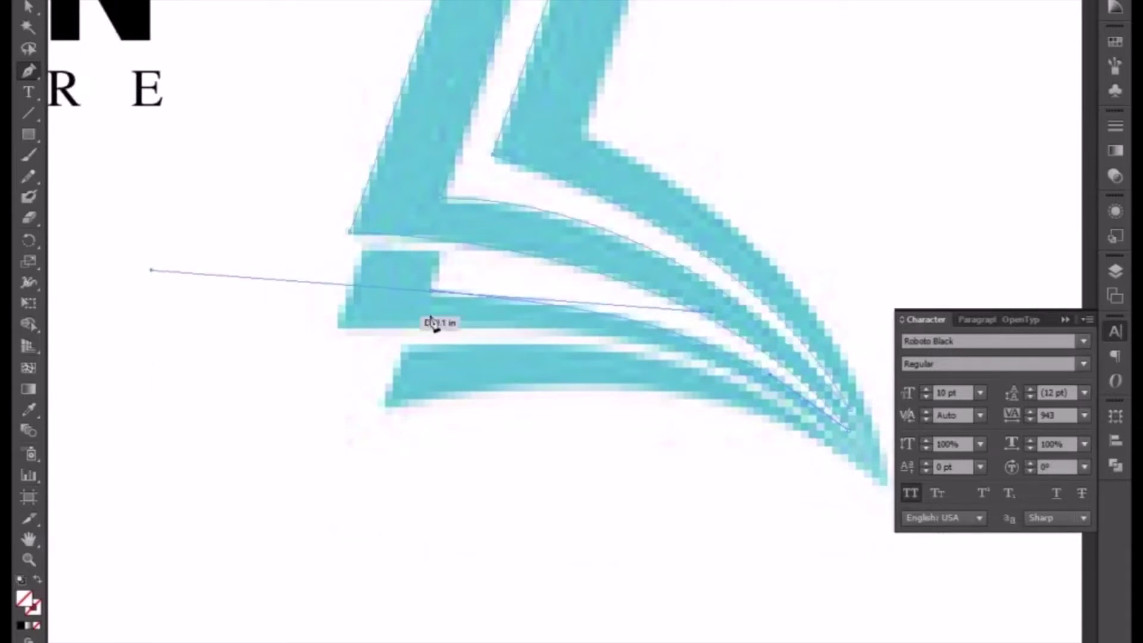
pyautogui.click(432, 291)
# Step: Trace the third page's top edge and the bottom-left corners of the lower pages
pyautogui.click(441, 252)
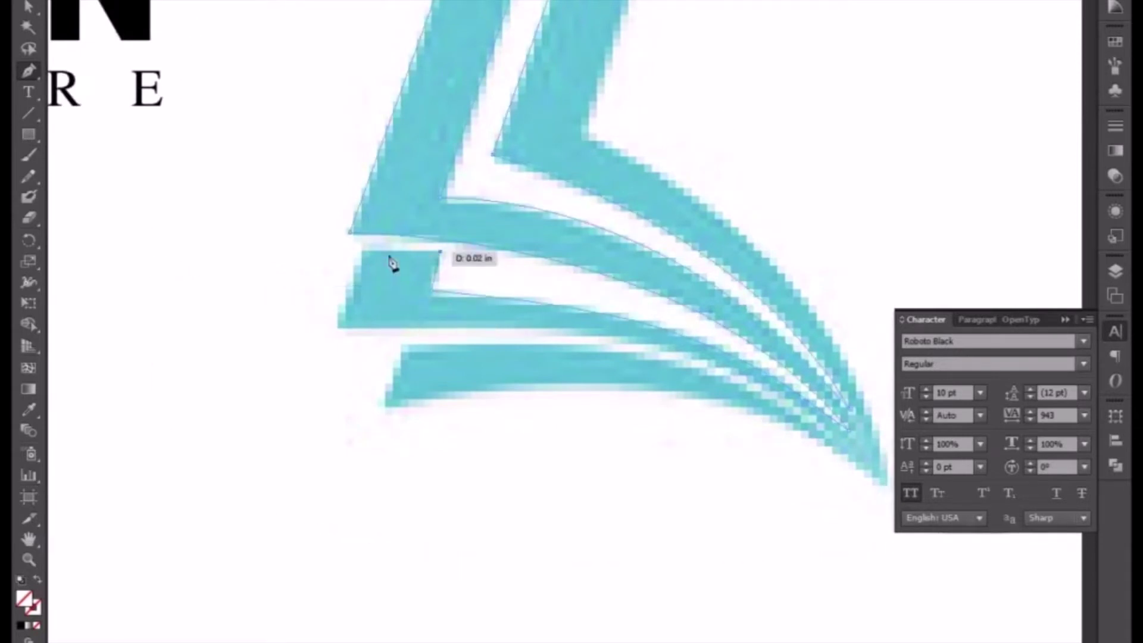
pyautogui.click(362, 252)
pyautogui.moveTo(339, 325); pyautogui.dragTo(335, 328)
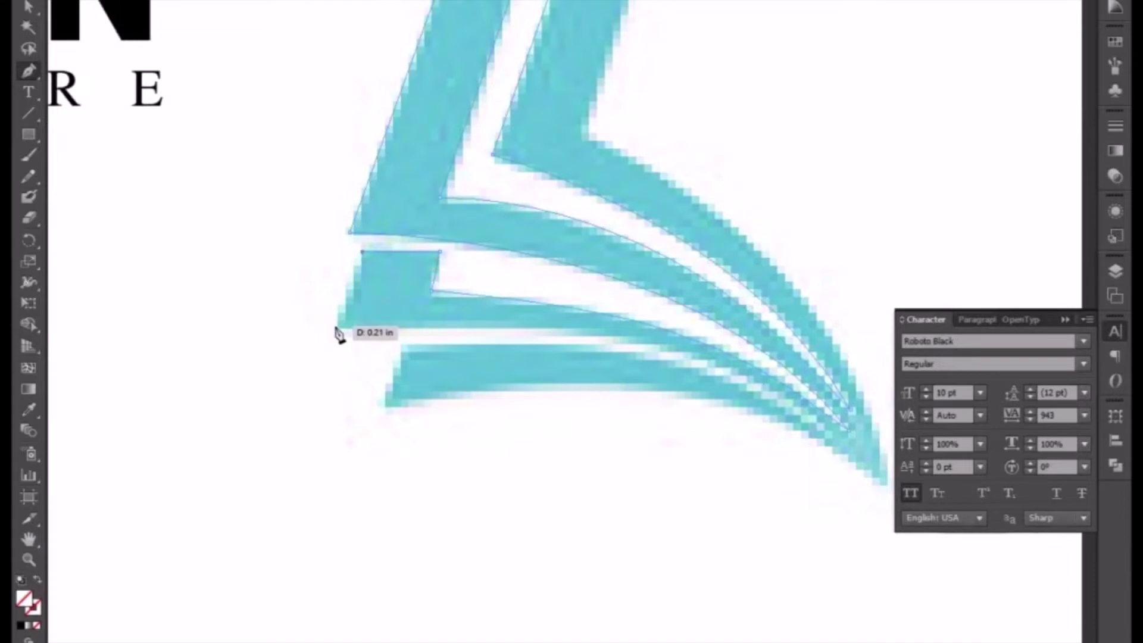
pyautogui.click(400, 350)
pyautogui.scroll(-3, 357, 327)
pyautogui.click(330, 302)
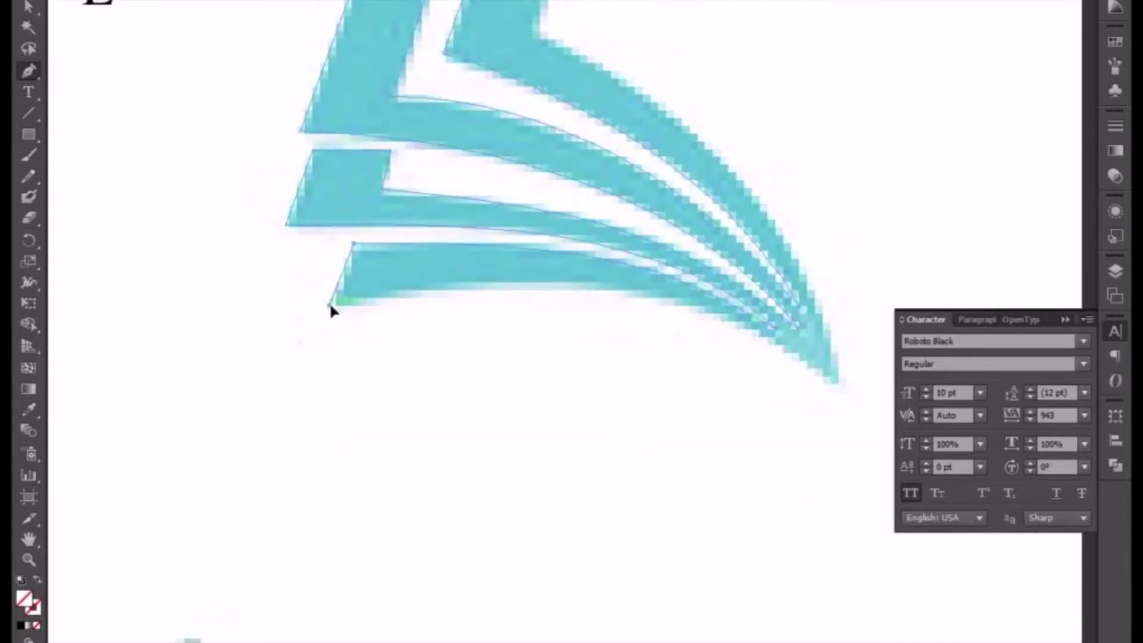
# Step: Curve the outline along the lowest page's bottom edge to the inner corner and bottom tip
pyautogui.scroll(-3, 617, 327)
pyautogui.hscroll(5, 618, 327)
pyautogui.moveTo(593, 290); pyautogui.dragTo(617, 326)
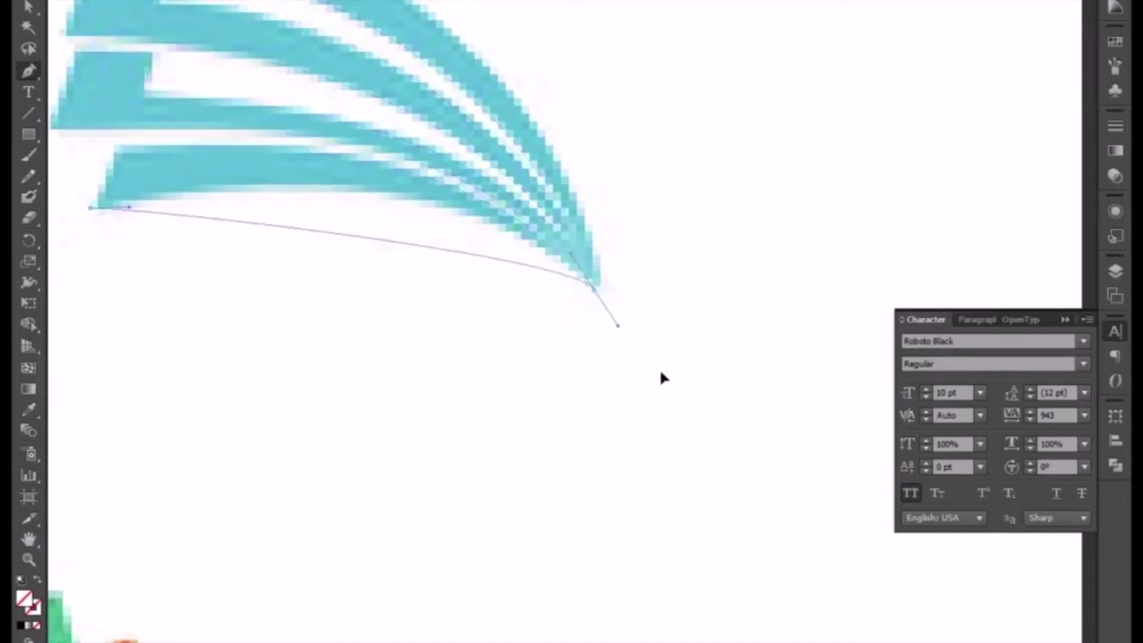
pyautogui.moveTo(664, 378); pyautogui.dragTo(737, 438)
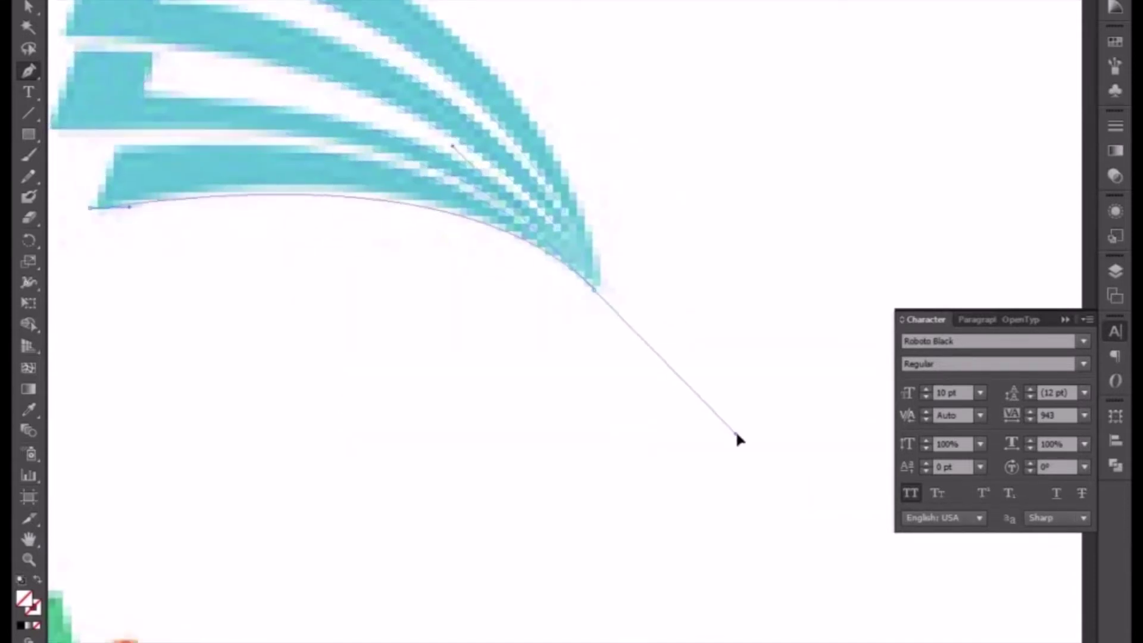
pyautogui.click(595, 291)
pyautogui.scroll(5, 357, 321)
pyautogui.hscroll(-1, 358, 322)
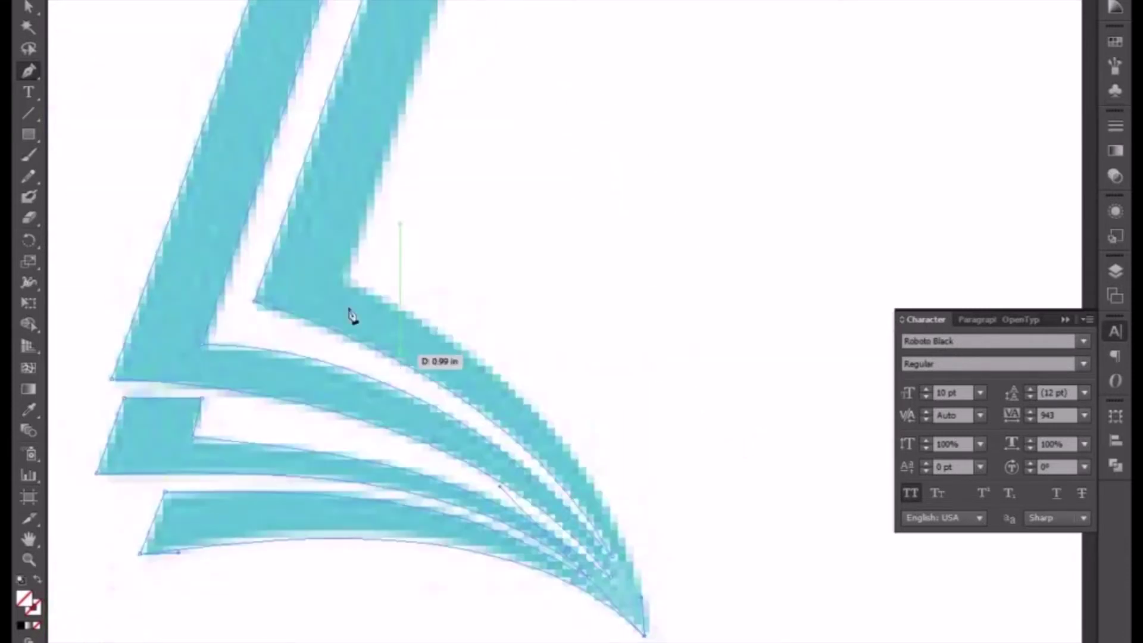
pyautogui.moveTo(347, 288); pyautogui.dragTo(134, 183)
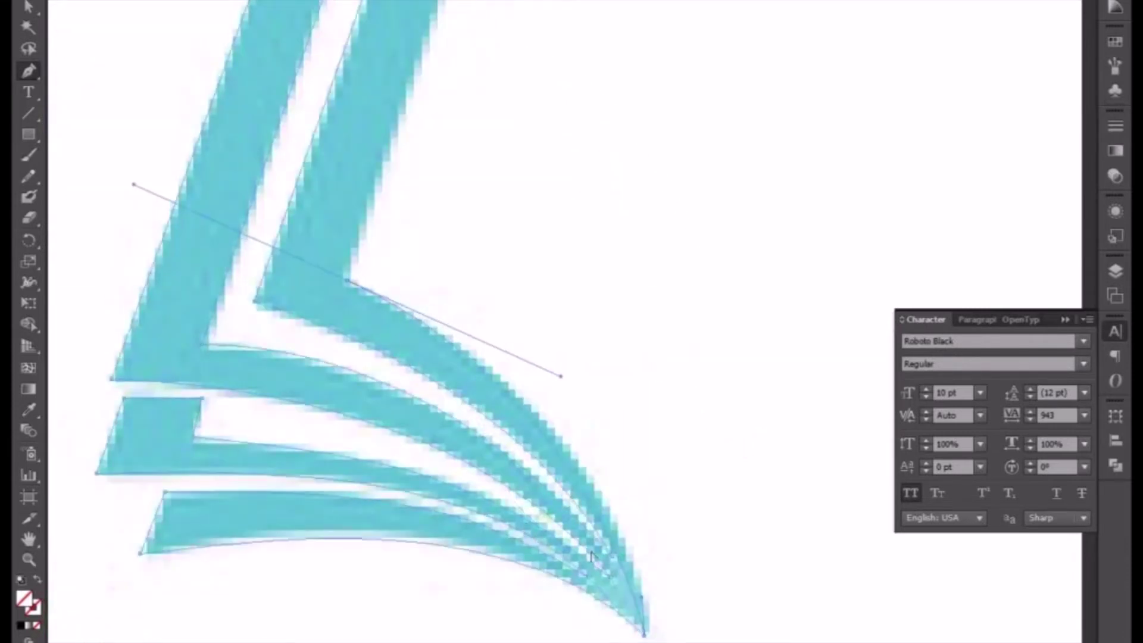
pyautogui.click(644, 633)
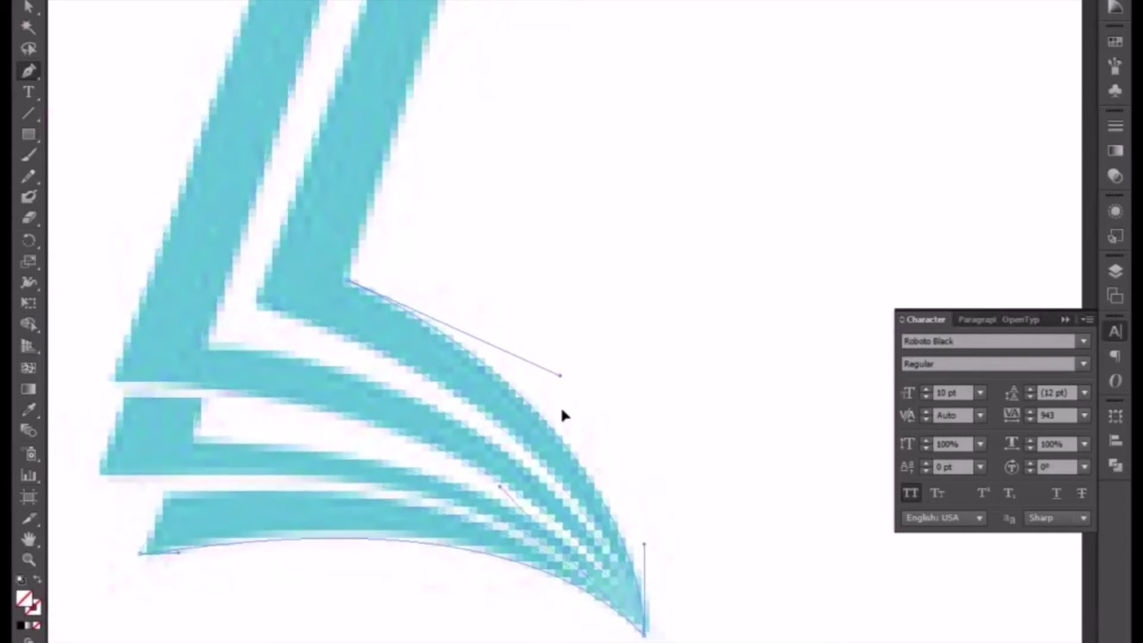
# Step: Add an anchor on the feather's inner arc and refine the curve near its tip
pyautogui.moveTo(402, 361); pyautogui.dragTo(381, 552)
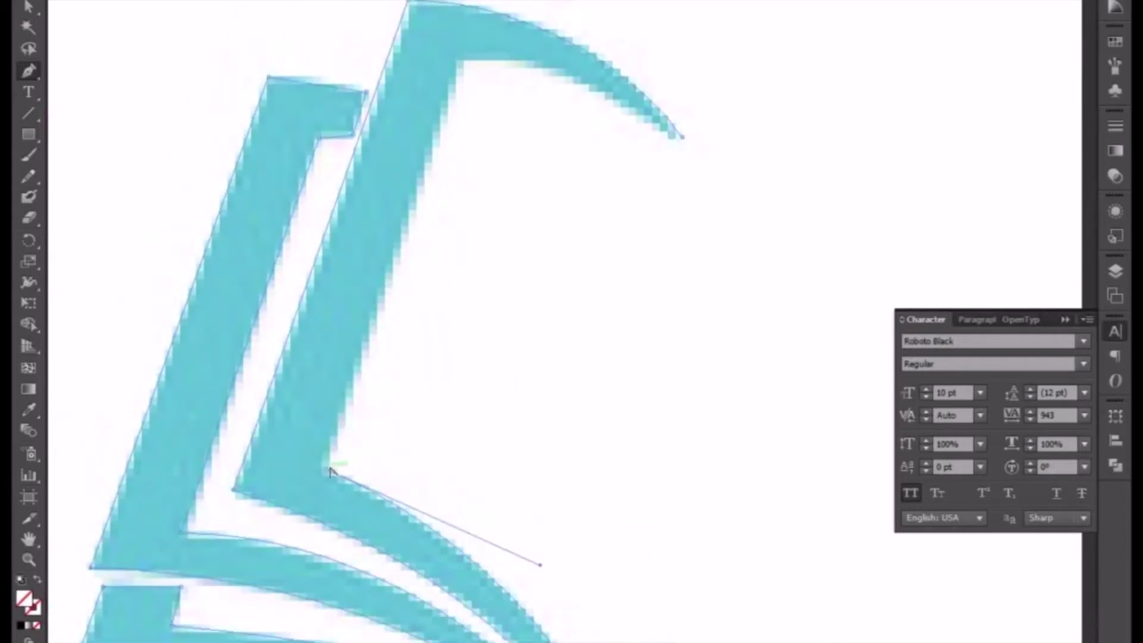
pyautogui.click(466, 67)
pyautogui.press('a')
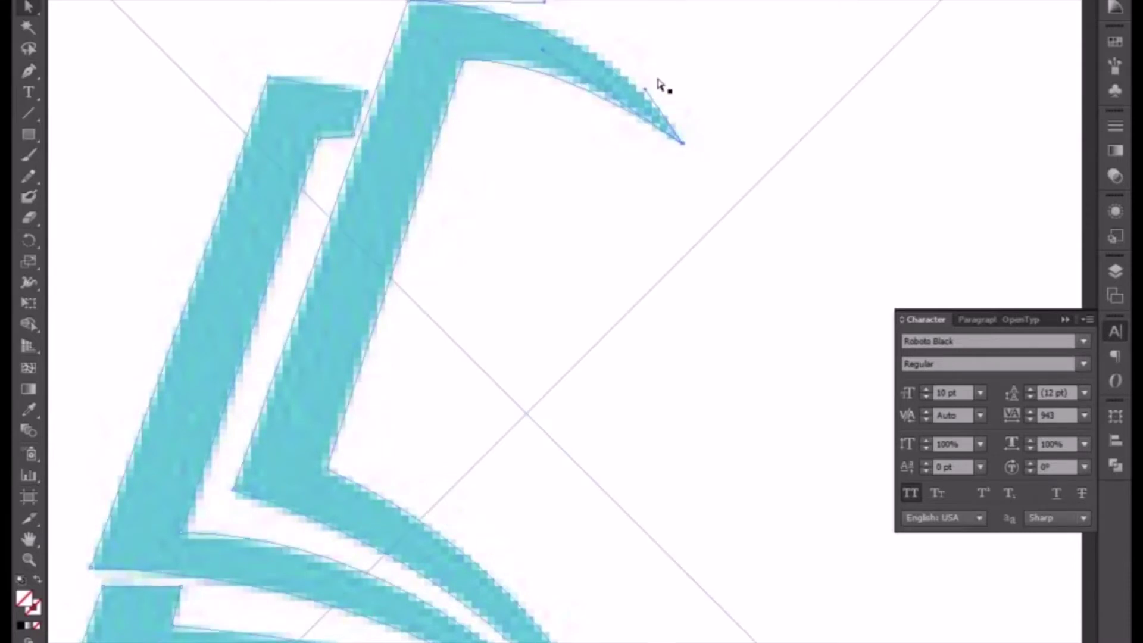
pyautogui.moveTo(649, 86); pyautogui.dragTo(652, 82)
pyautogui.hotkey('ctrl', '-')
# Step: Fill the traced book shape with the light blue sampled from the reference book
pyautogui.hotkey('ctrl', '-')
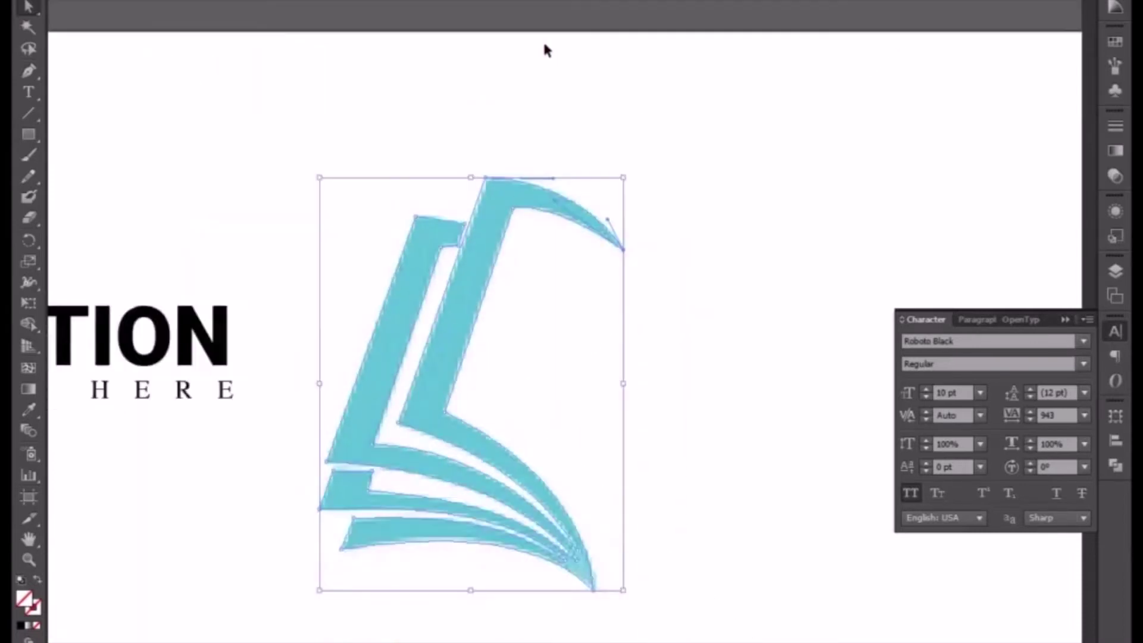
pyautogui.hotkey('ctrl', '-')
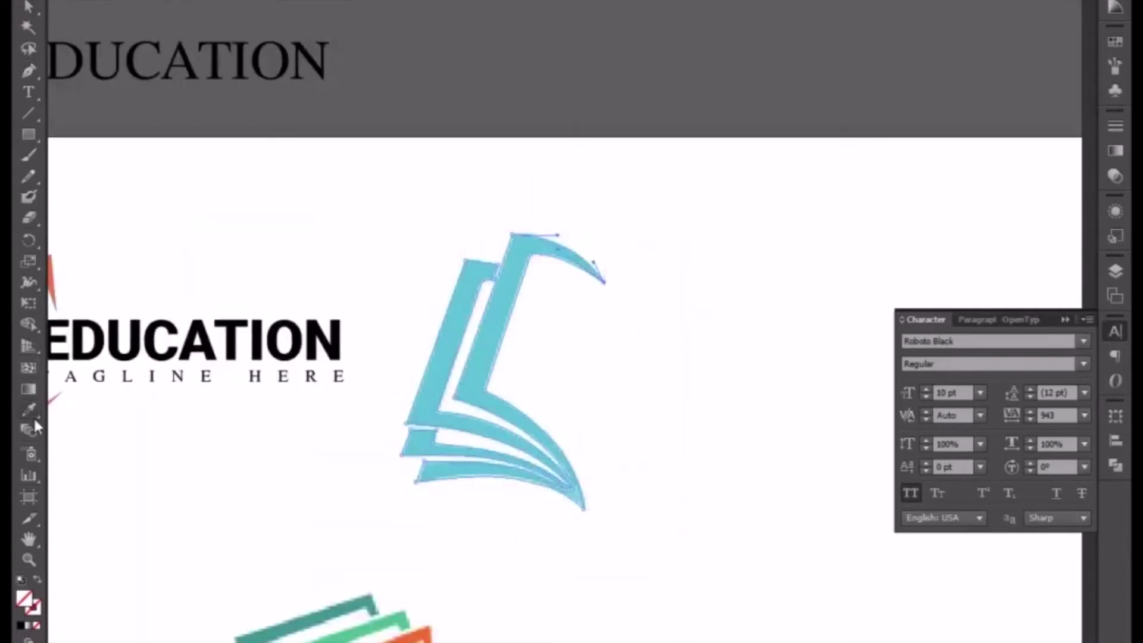
pyautogui.click(482, 363)
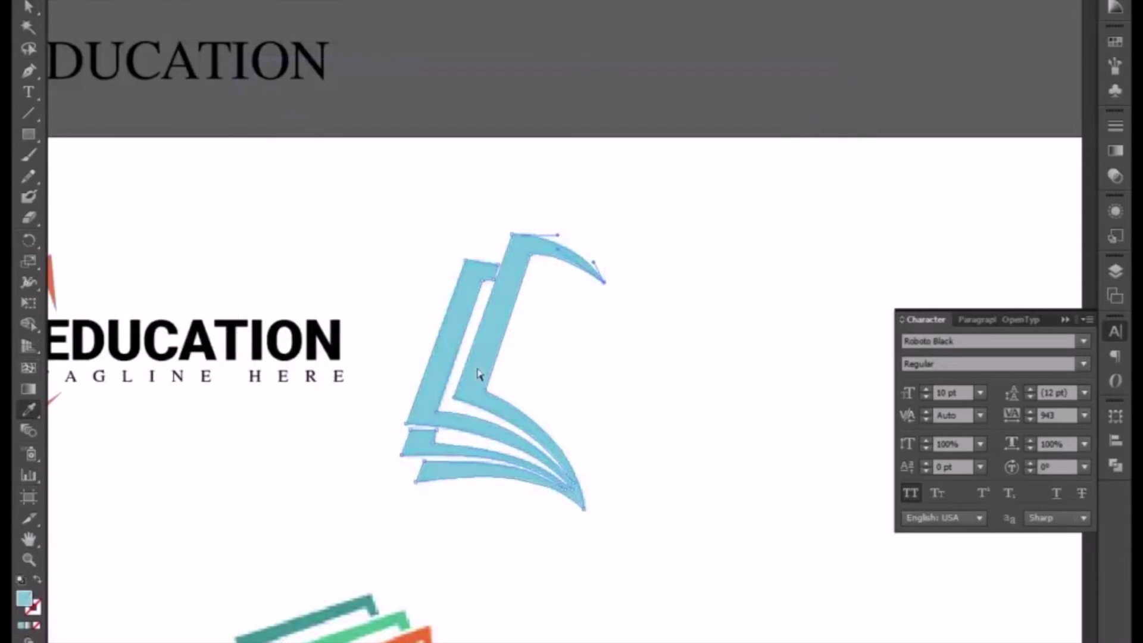
pyautogui.hotkey('ctrl', '-')
pyautogui.click(28, 6)
# Step: Duplicate the EDUCATION wordmark and tagline beside the book icon
pyautogui.click(357, 371)
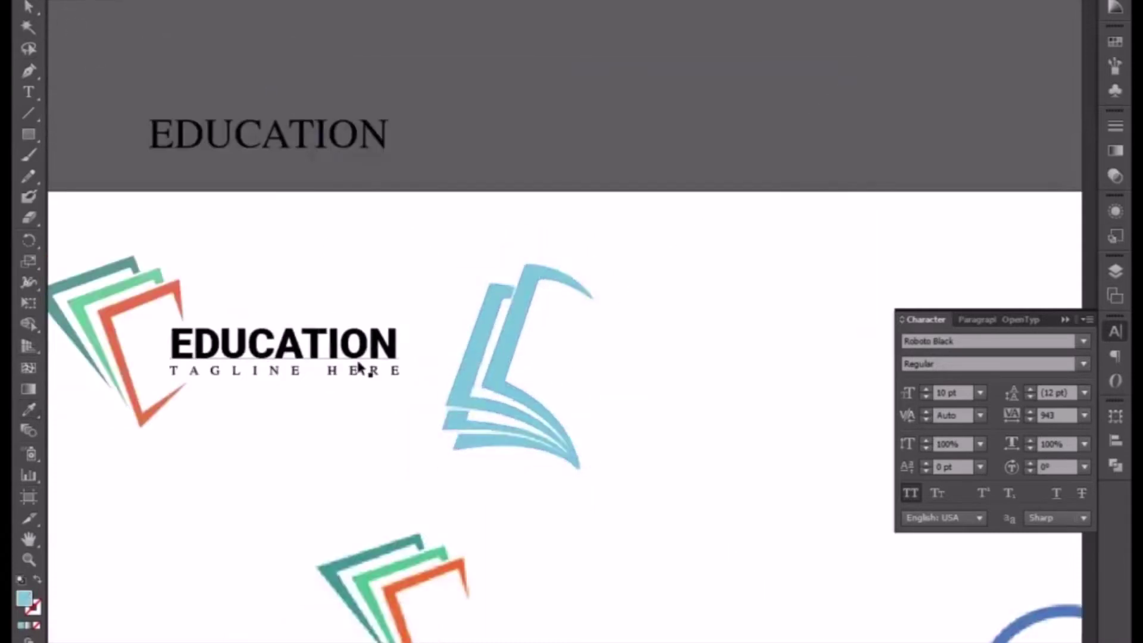
pyautogui.keyDown('shift'); pyautogui.click(322, 343); pyautogui.keyUp('shift')
pyautogui.moveTo(388, 427); pyautogui.dragTo(249, 458)
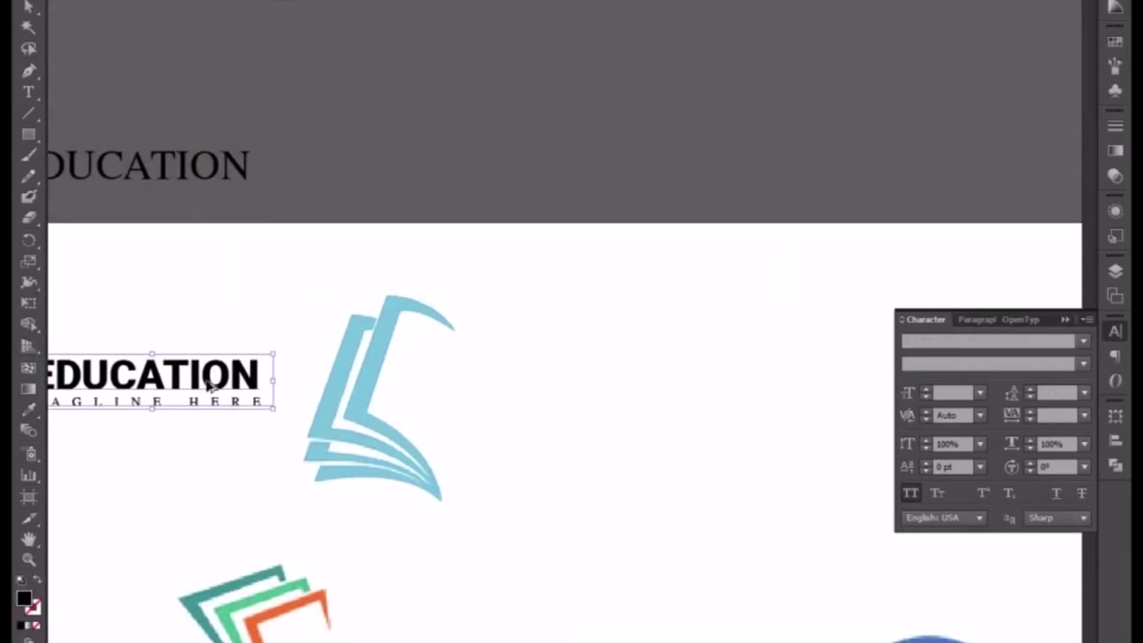
pyautogui.moveTo(211, 386); pyautogui.dragTo(606, 387)
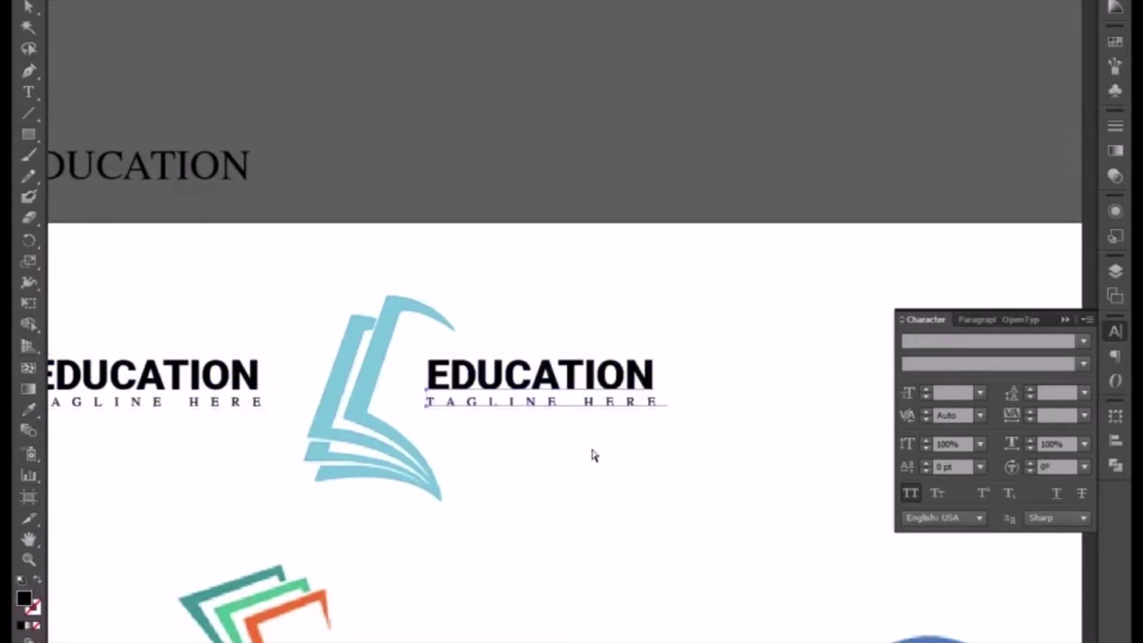
pyautogui.hotkey('ctrl', '-')
# Step: Enlarge the copied wordmark next to the book icon
pyautogui.click(590, 466)
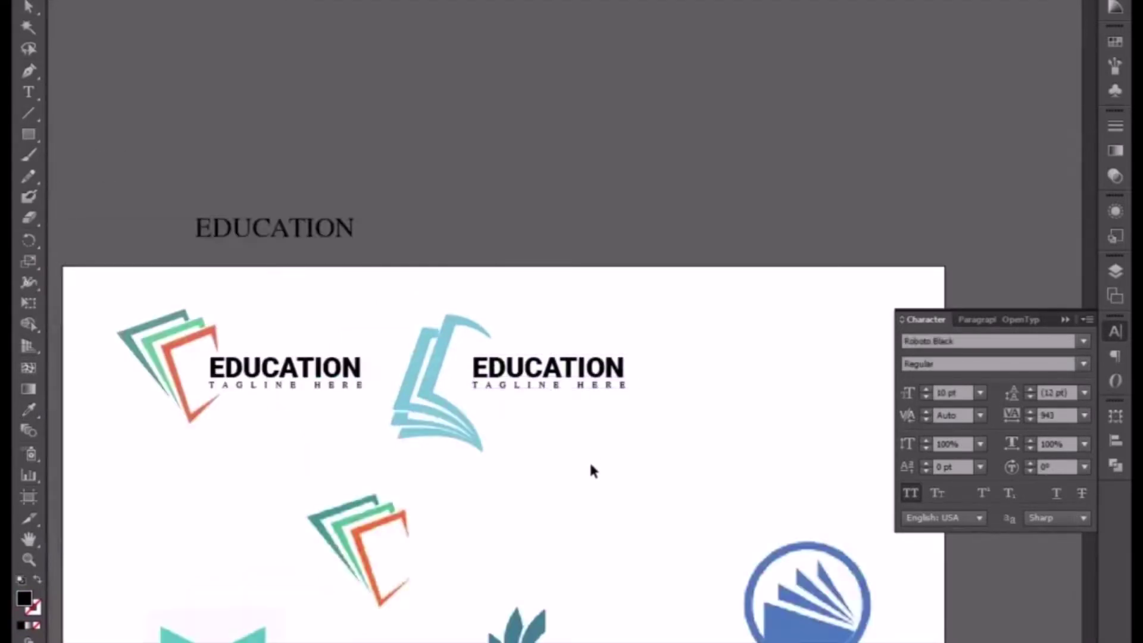
pyautogui.moveTo(631, 416); pyautogui.dragTo(557, 353)
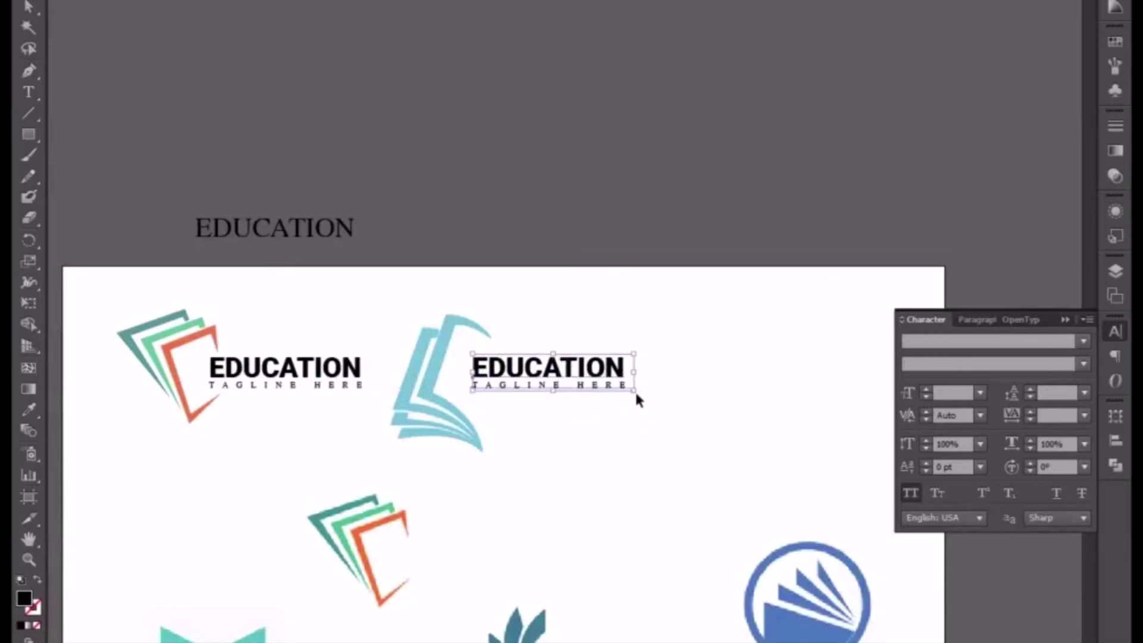
pyautogui.moveTo(635, 389); pyautogui.dragTo(719, 409)
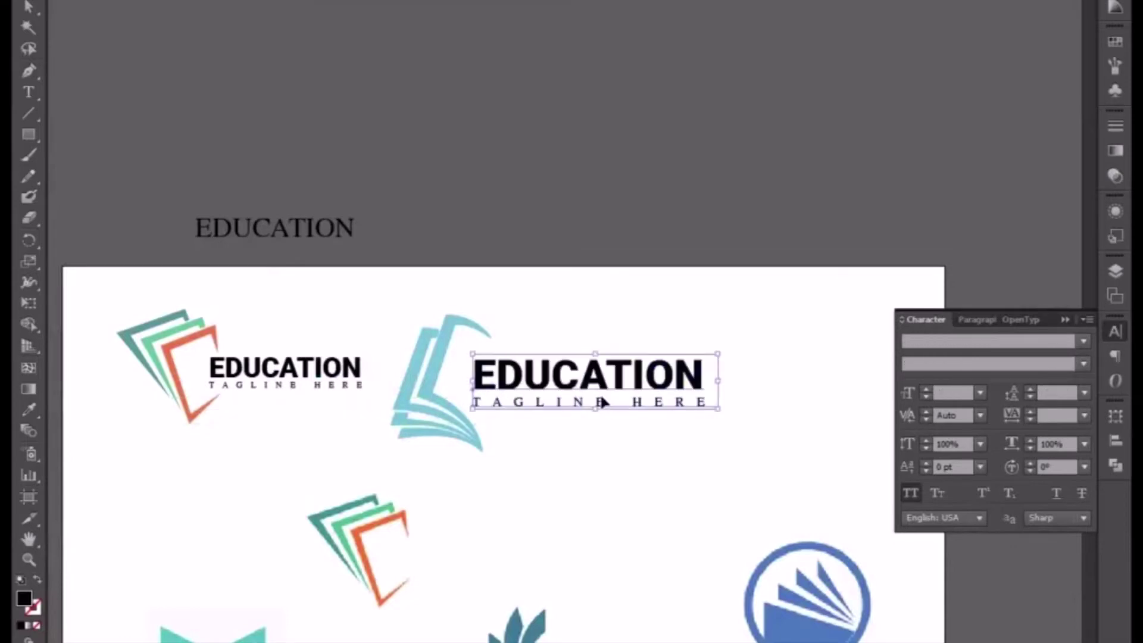
pyautogui.click(614, 477)
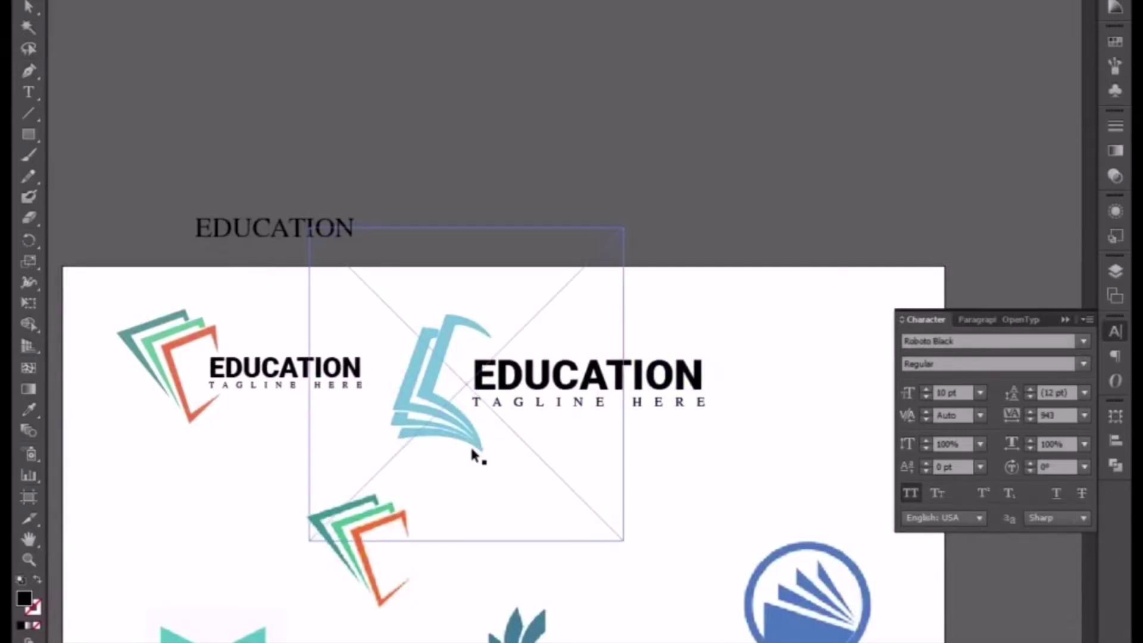
# Step: Duplicate the book icon lower right and shift the book logo with its wordmark right
pyautogui.scroll(-5, 481, 336)
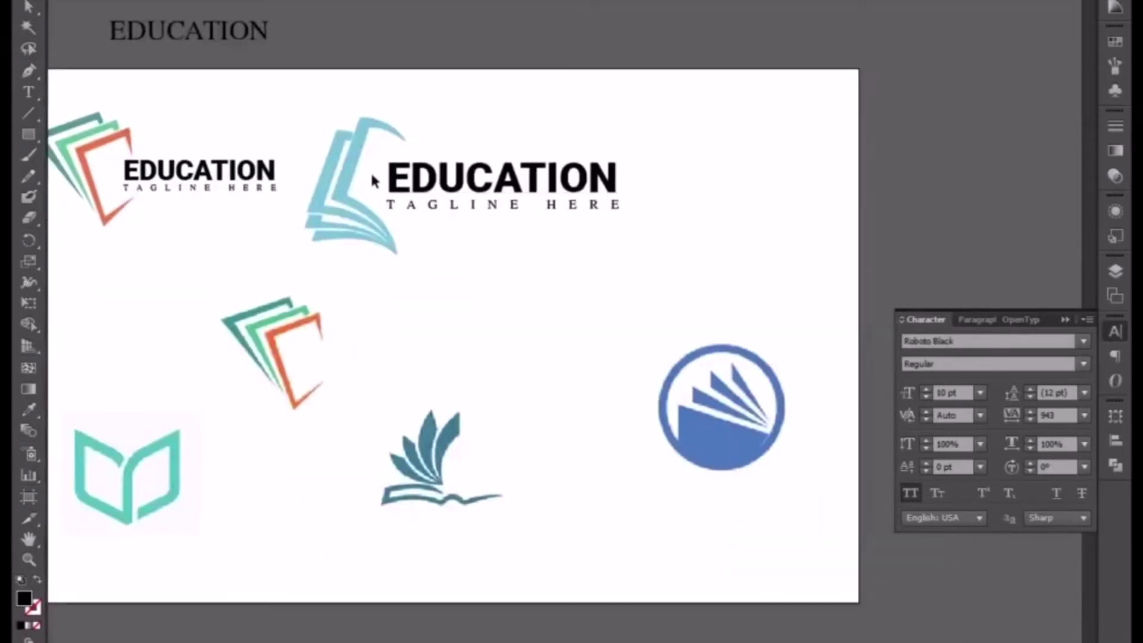
pyautogui.moveTo(370, 171)
pyautogui.mouseDown()
pyautogui.moveTo(484, 390)
pyautogui.moveTo(788, 556)
pyautogui.mouseUp()
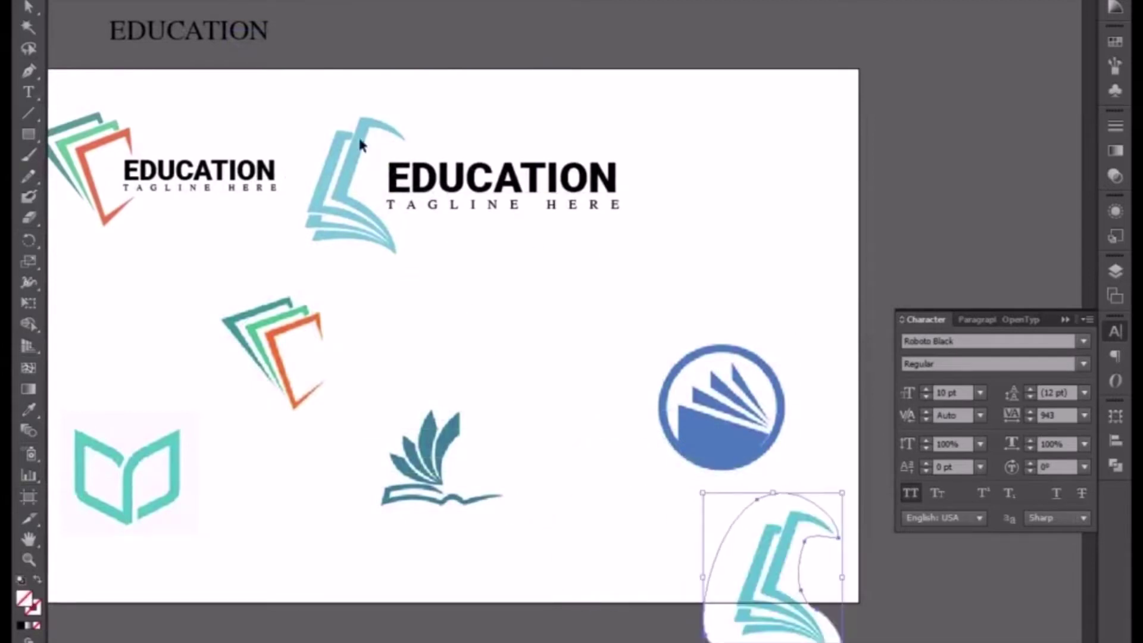
pyautogui.moveTo(315, 98); pyautogui.dragTo(429, 250)
pyautogui.moveTo(437, 192)
pyautogui.mouseDown()
pyautogui.moveTo(549, 174)
pyautogui.moveTo(530, 212)
pyautogui.mouseUp()
pyautogui.click(534, 299)
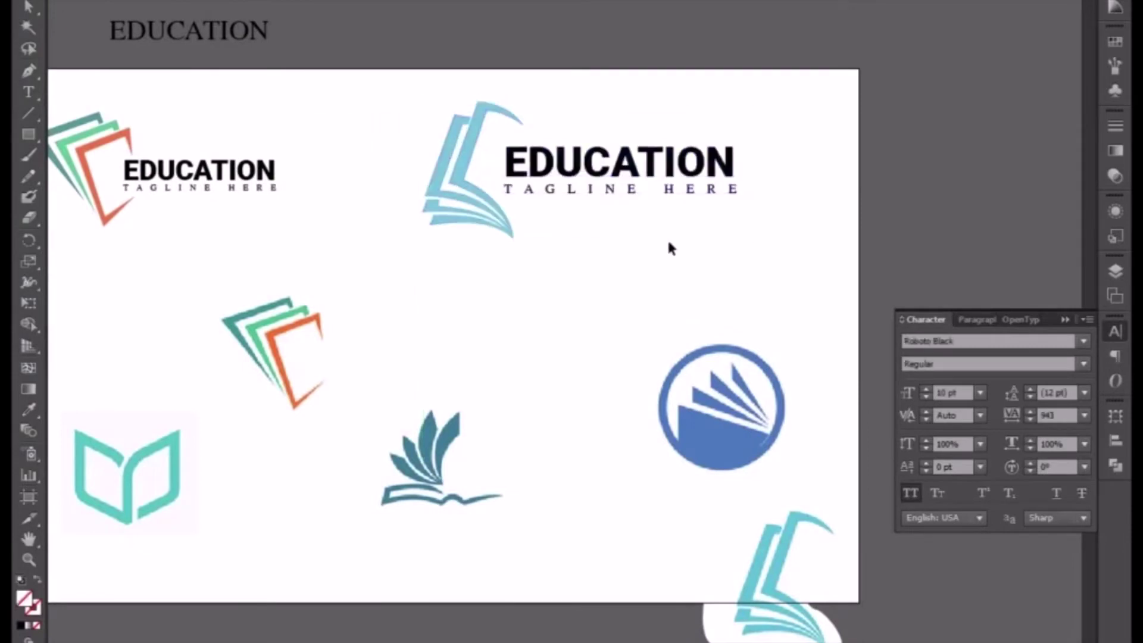
# Step: Move the top-left logo and wordmark group up and to the left
pyautogui.moveTo(332, 223); pyautogui.dragTo(411, 266)
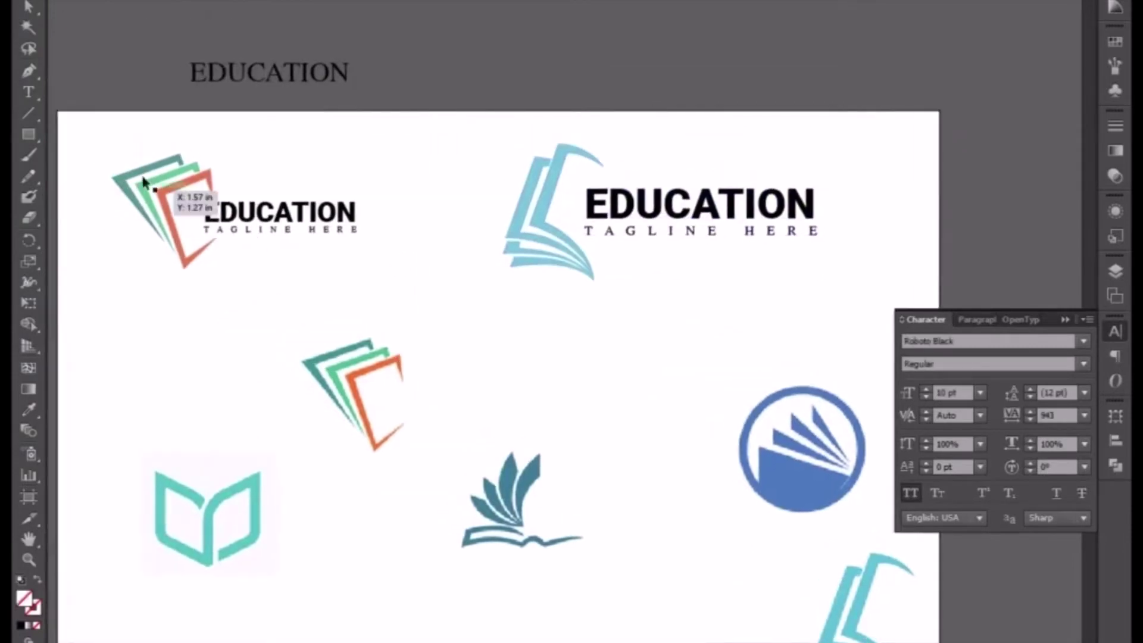
pyautogui.moveTo(93, 145); pyautogui.dragTo(400, 284)
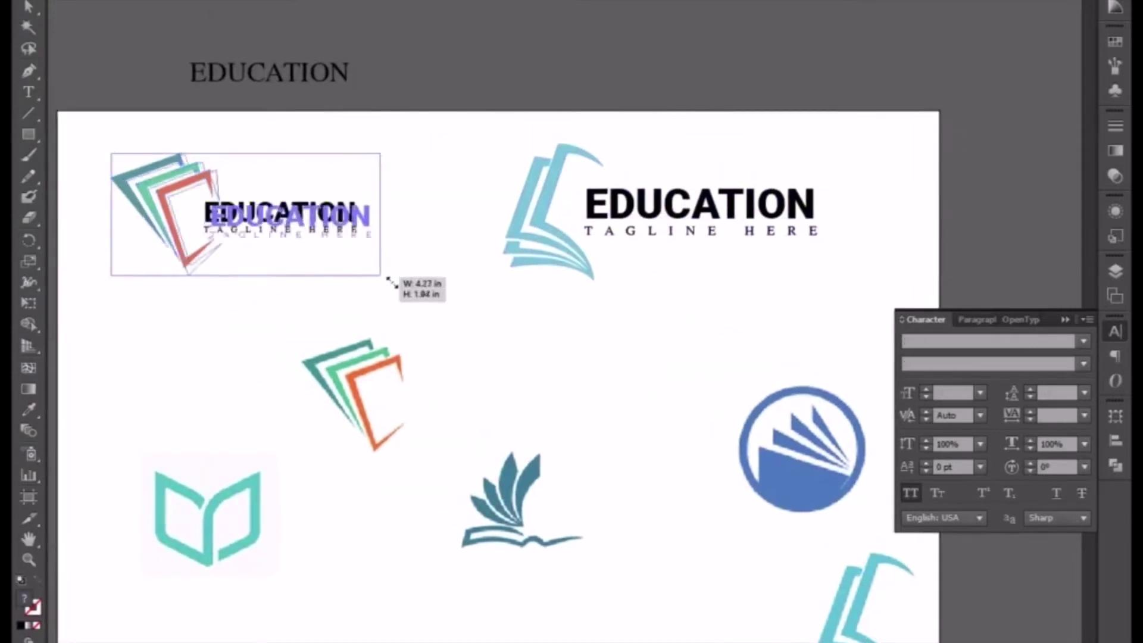
pyautogui.moveTo(356, 229); pyautogui.dragTo(330, 205)
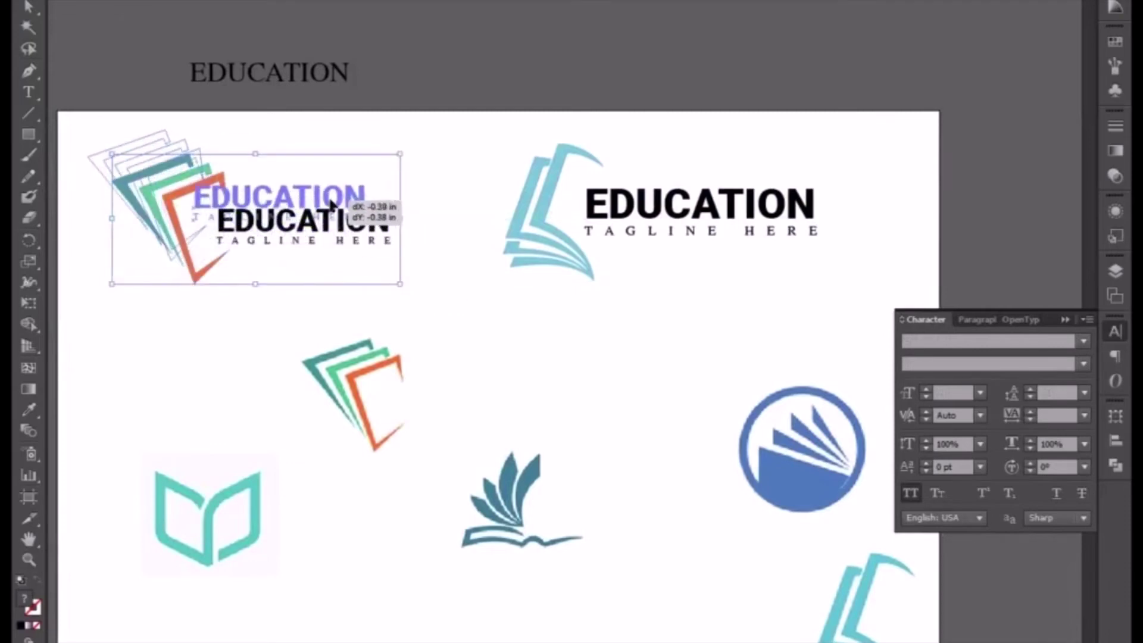
pyautogui.moveTo(479, 164)
pyautogui.mouseDown()
pyautogui.moveTo(696, 267)
pyautogui.moveTo(691, 258)
pyautogui.mouseUp()
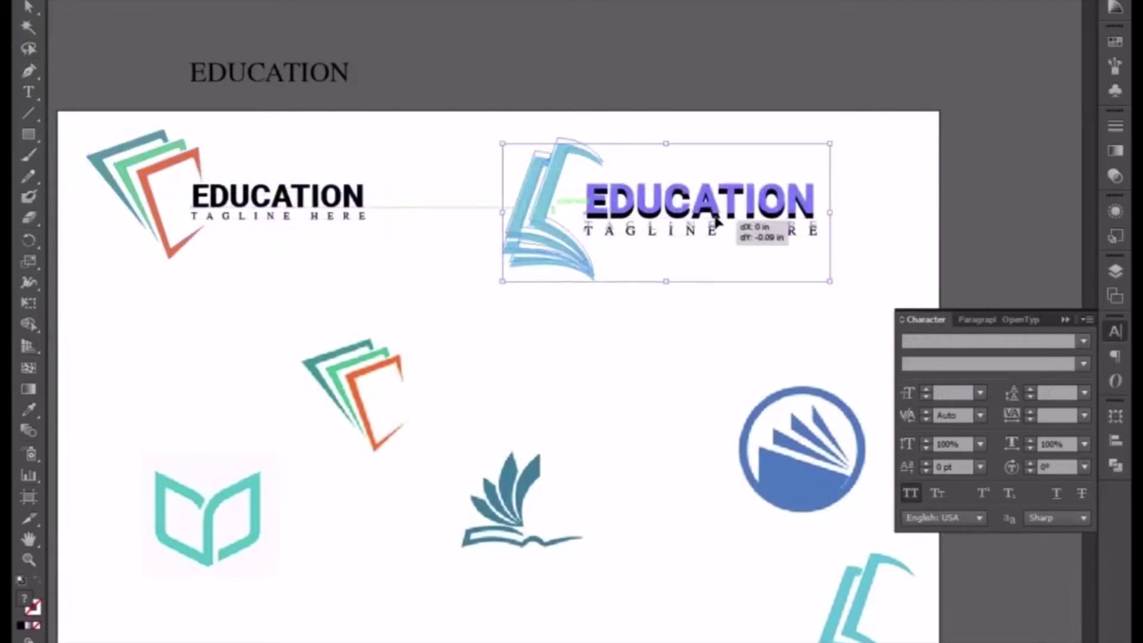
pyautogui.click(569, 319)
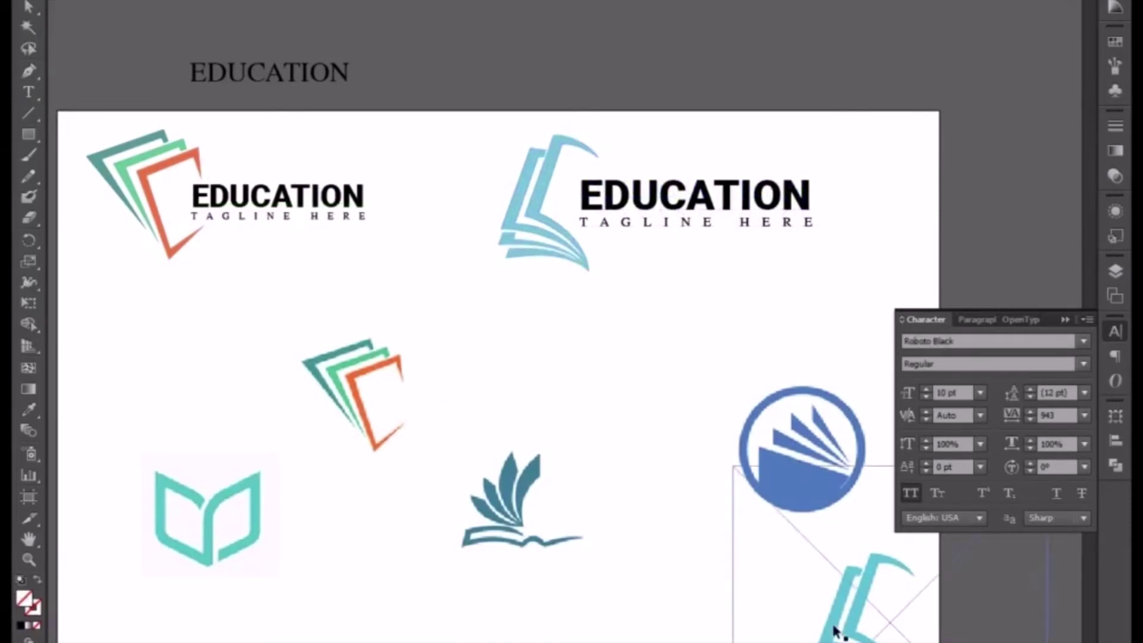
# Step: Bring the copied book icon onto the artboard and move the blue circle logo up-left
pyautogui.moveTo(835, 622); pyautogui.dragTo(700, 553)
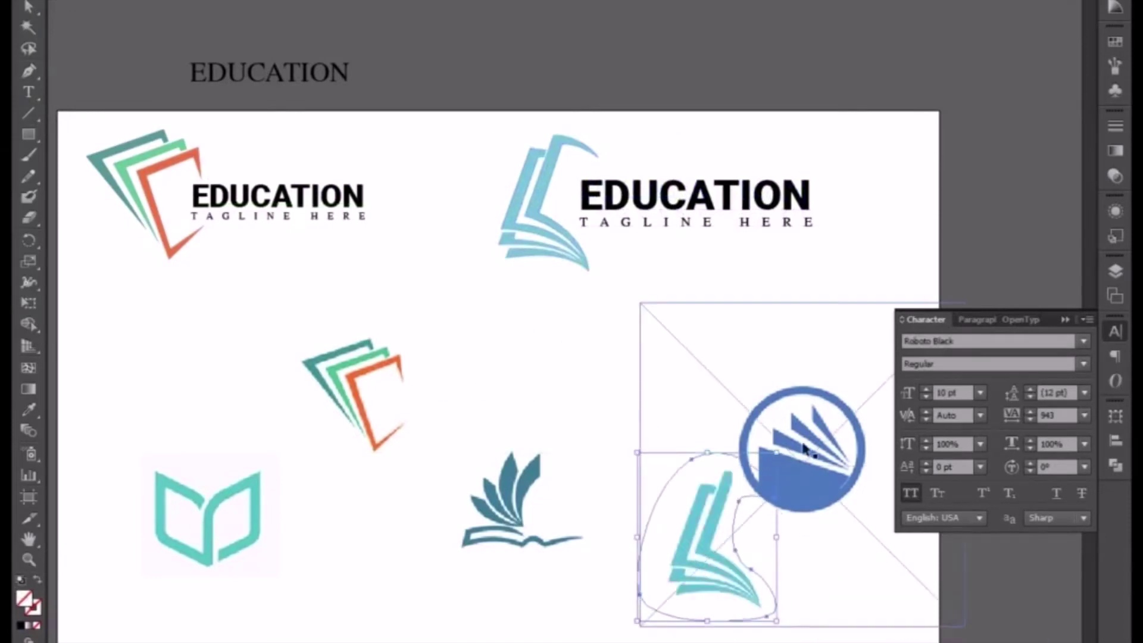
pyautogui.moveTo(827, 449); pyautogui.dragTo(827, 378)
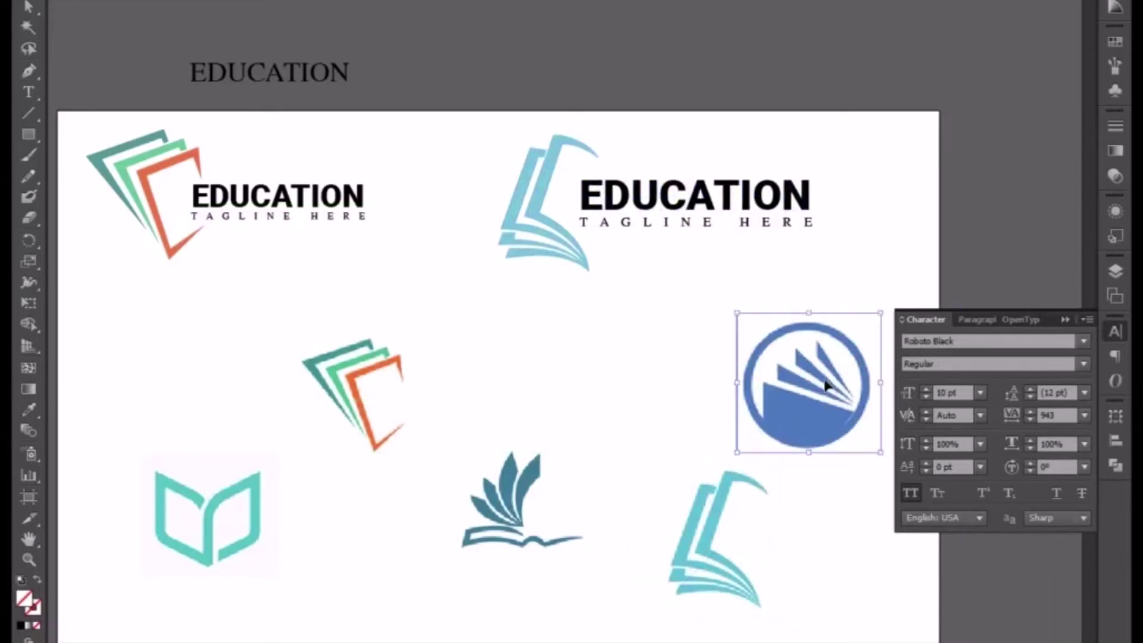
pyautogui.hscroll(5, 455, 391)
pyautogui.moveTo(570, 406); pyautogui.dragTo(503, 351)
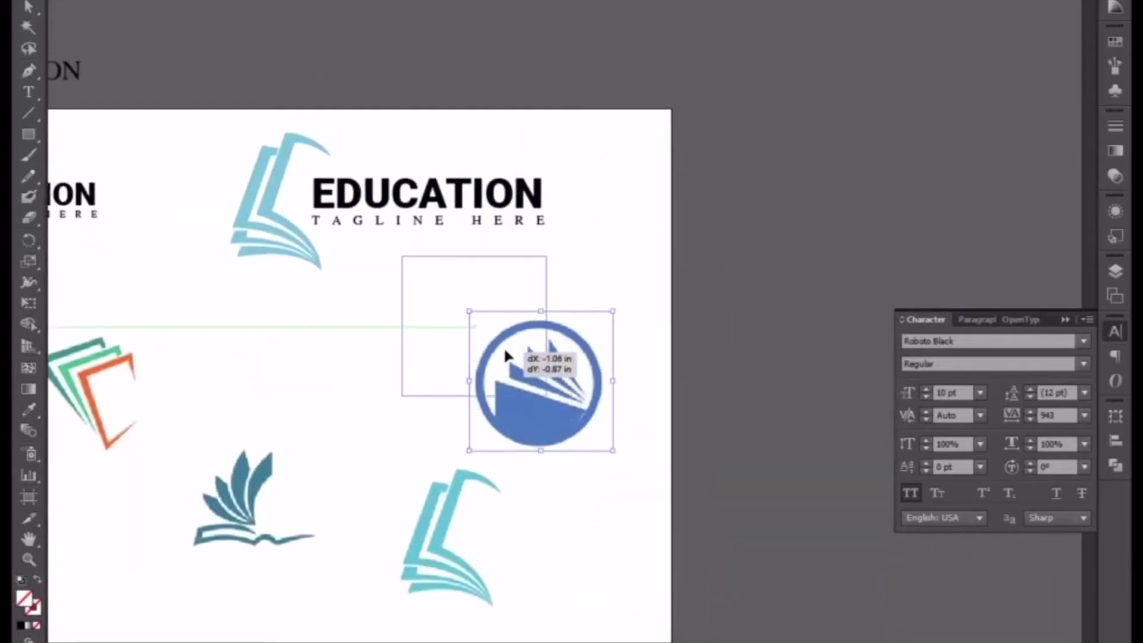
# Step: Pen-trace the thin stripe and fill it with the logo's blue via the Eyedropper
pyautogui.hotkey('ctrl', '+')
pyautogui.hotkey('ctrl', '+')
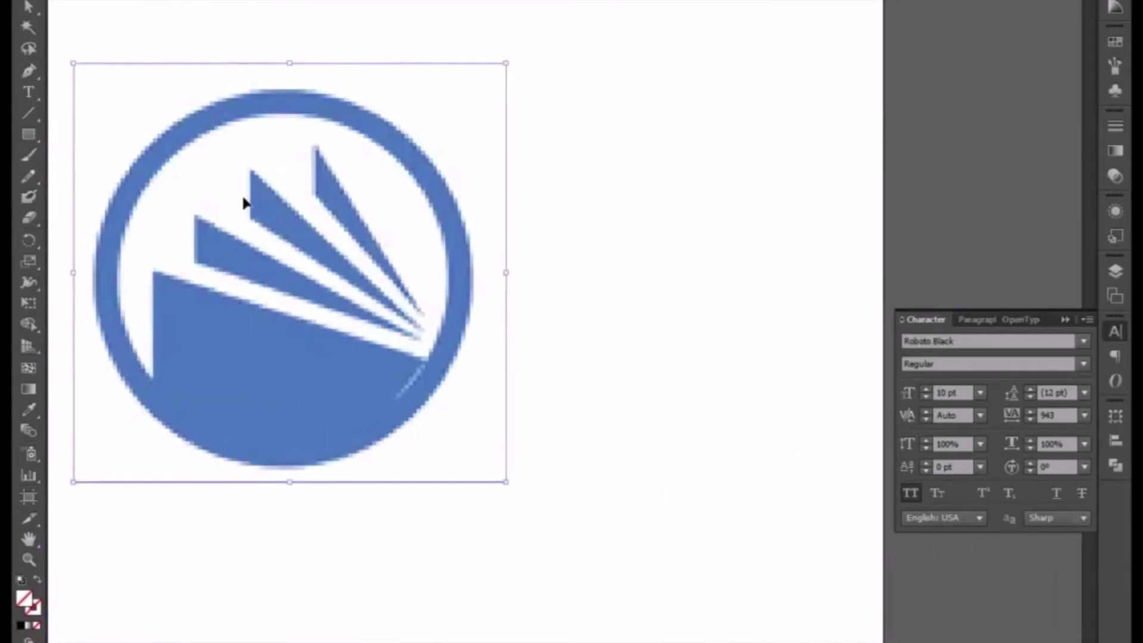
pyautogui.click(29, 71)
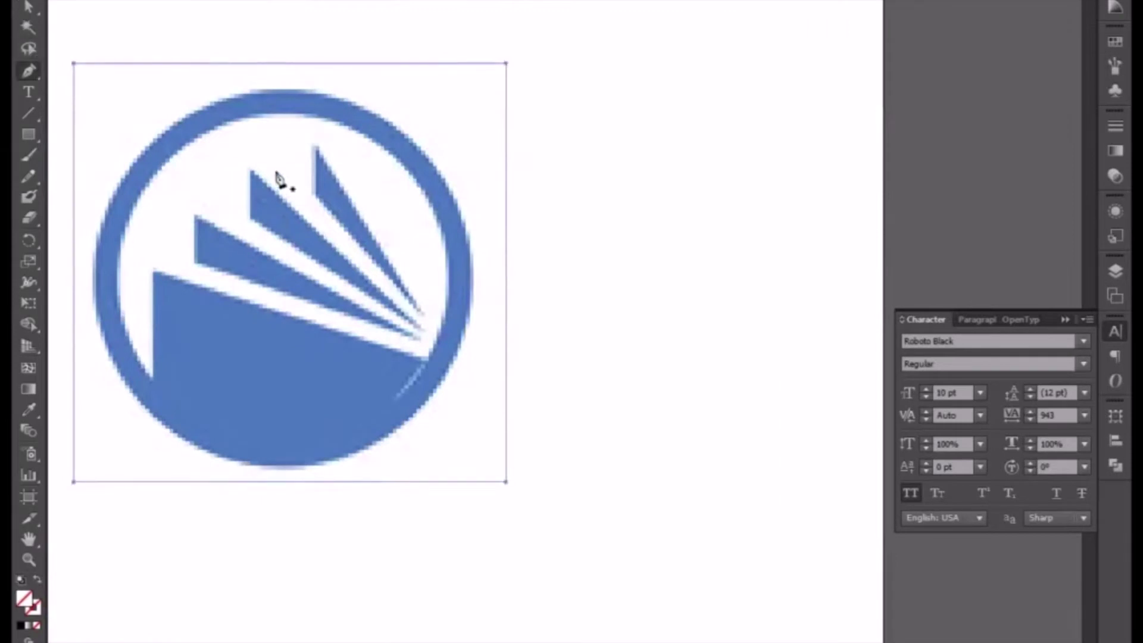
pyautogui.click(315, 146)
pyautogui.click(315, 194)
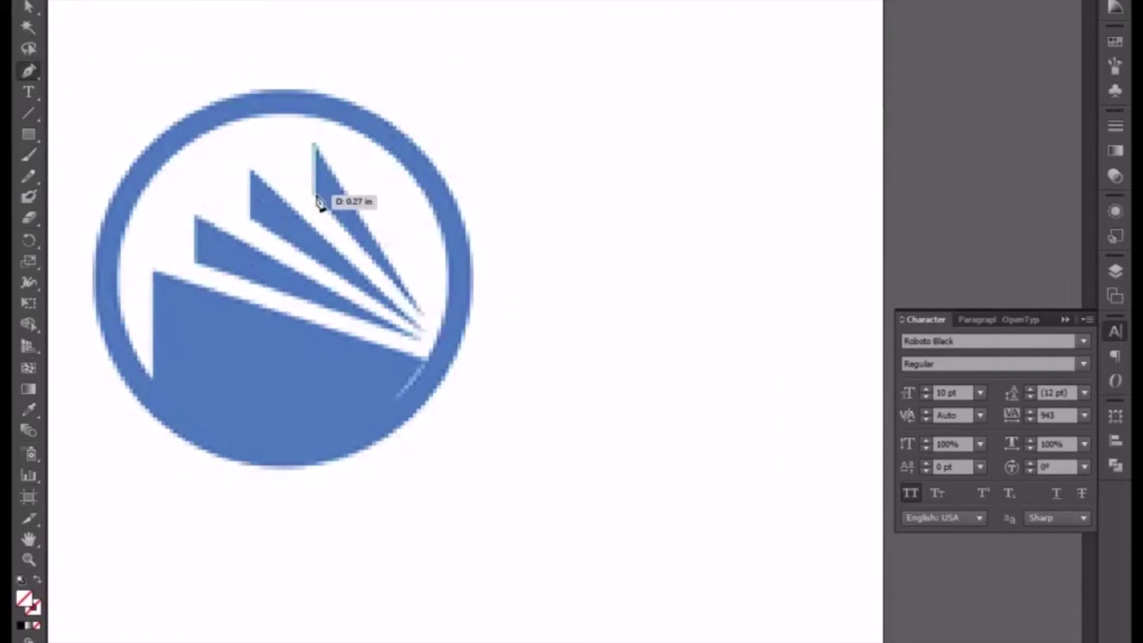
pyautogui.click(421, 311)
pyautogui.click(316, 146)
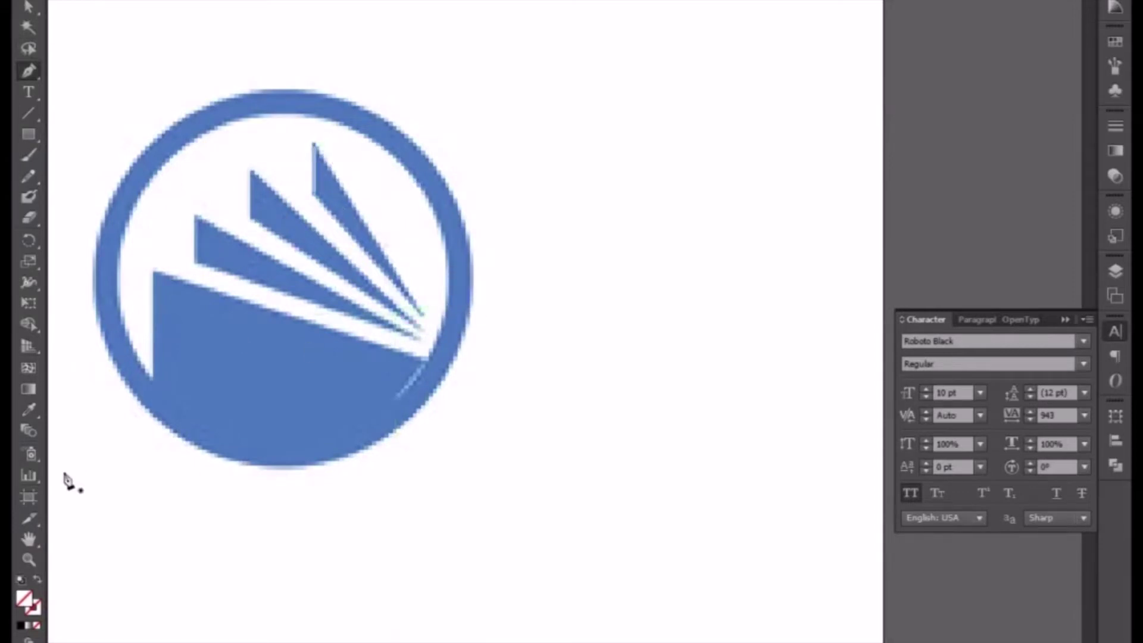
pyautogui.click(31, 411)
pyautogui.click(345, 194)
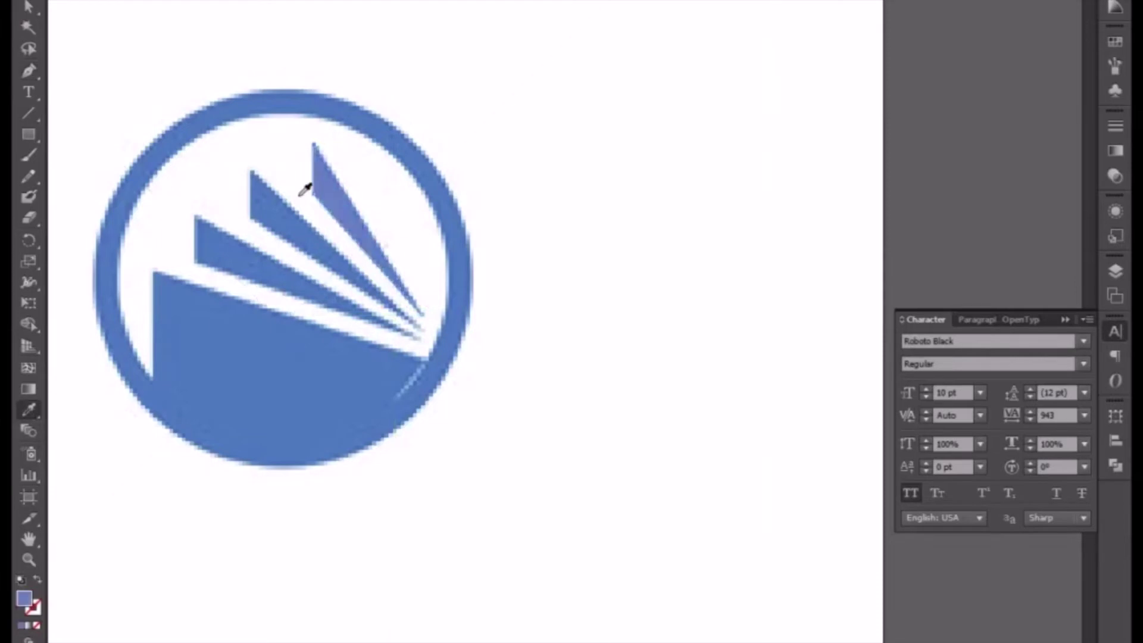
# Step: Trace the middle and upper-left stripes as closed pen paths
pyautogui.click(30, 71)
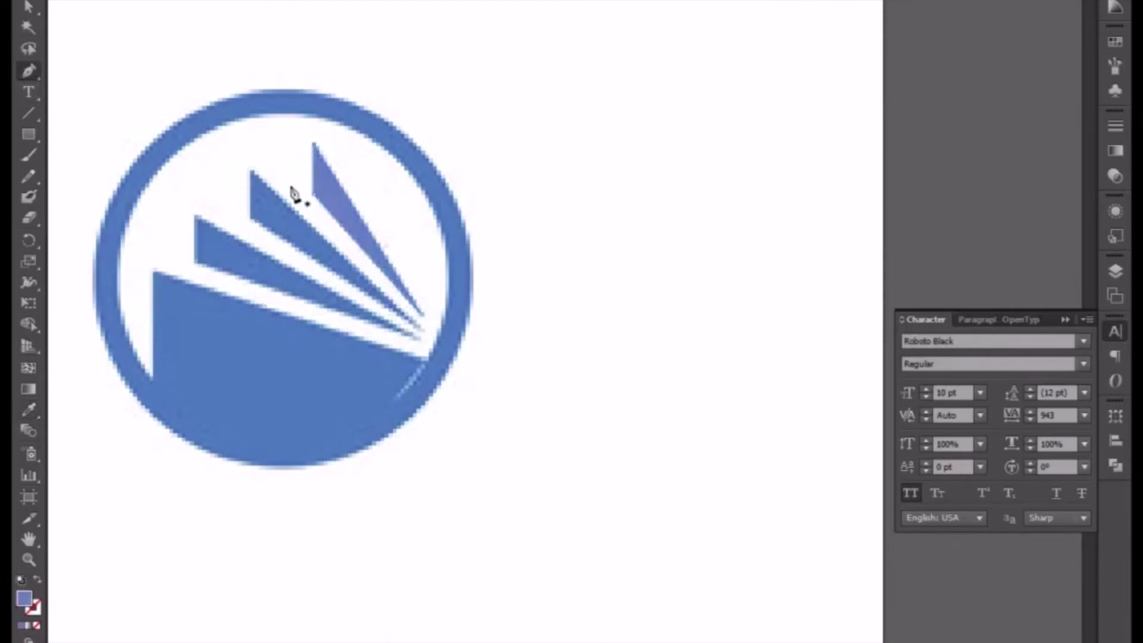
pyautogui.click(253, 177)
pyautogui.click(251, 220)
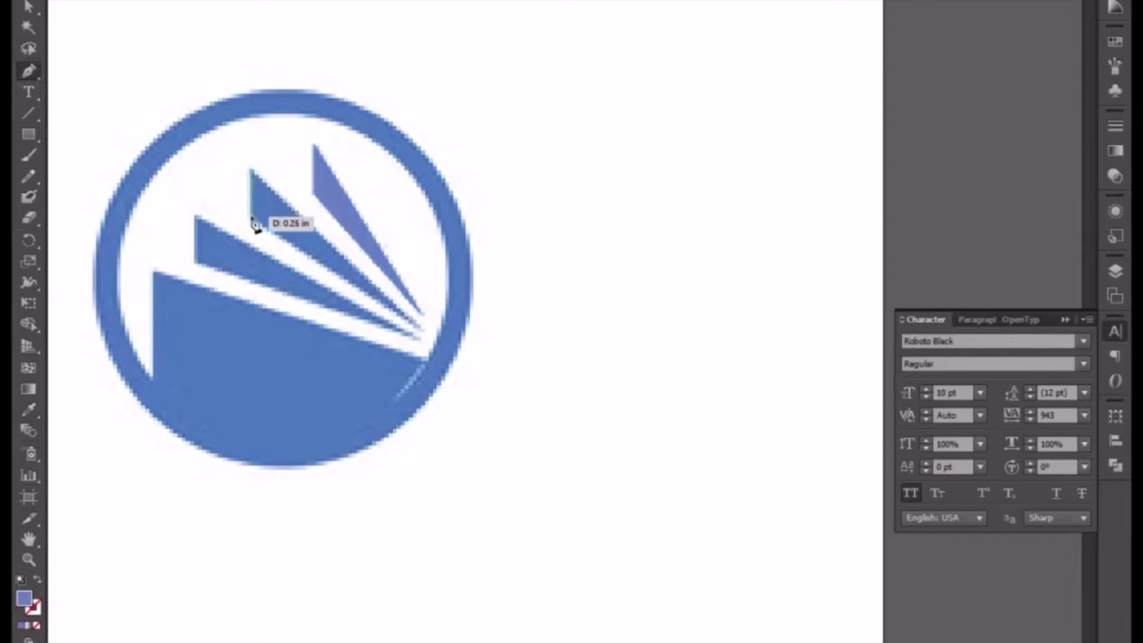
pyautogui.click(425, 328)
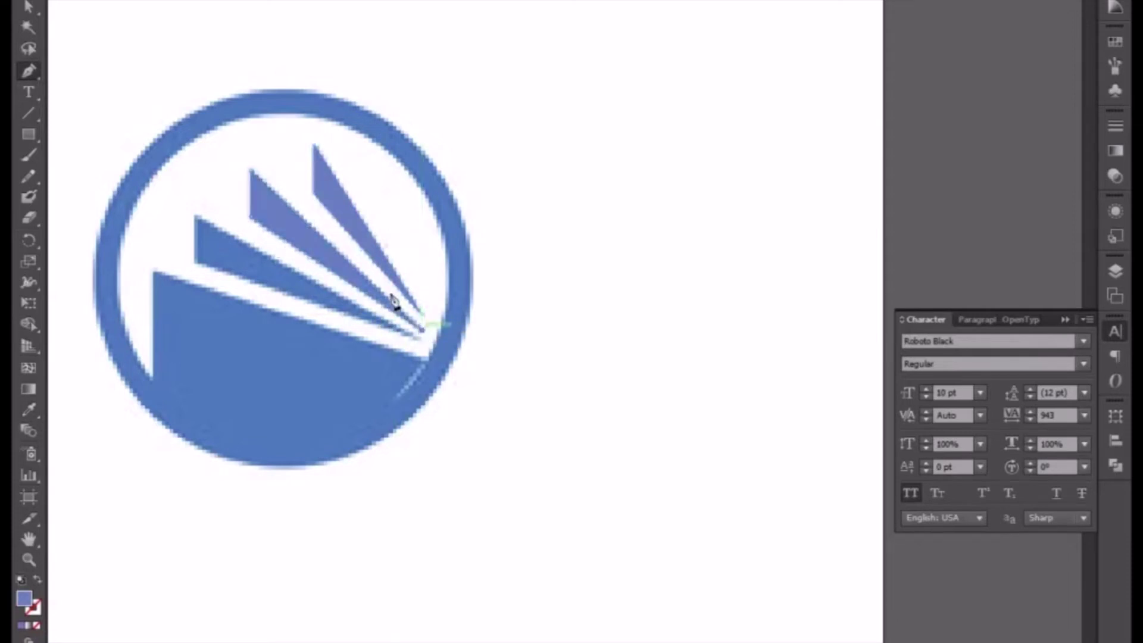
pyautogui.click(253, 173)
pyautogui.click(200, 268)
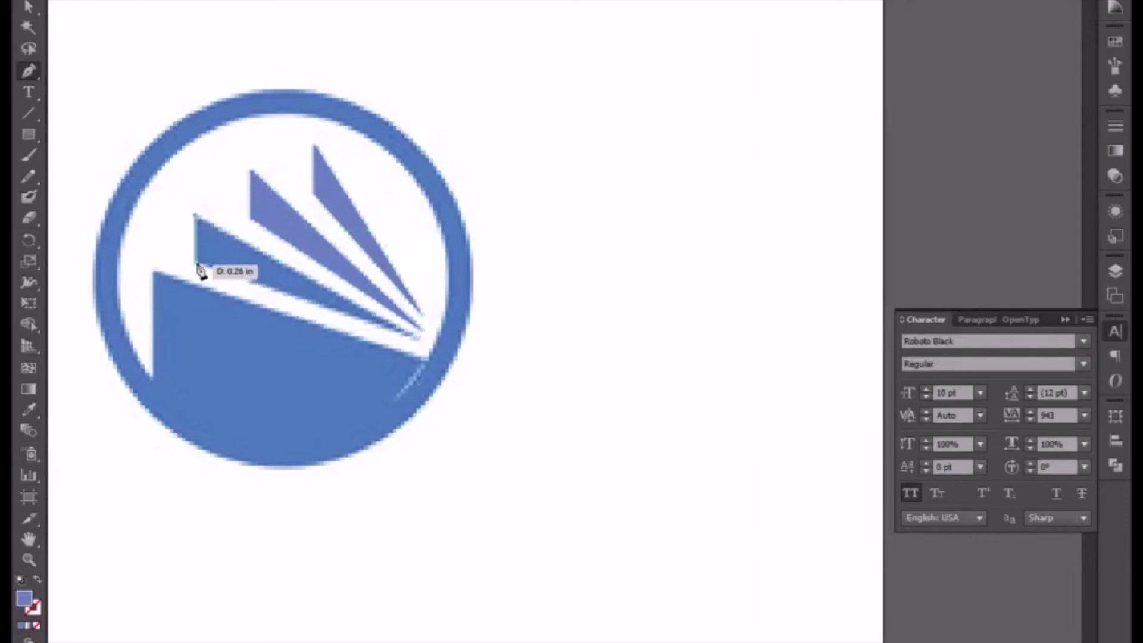
pyautogui.click(419, 349)
pyautogui.click(198, 222)
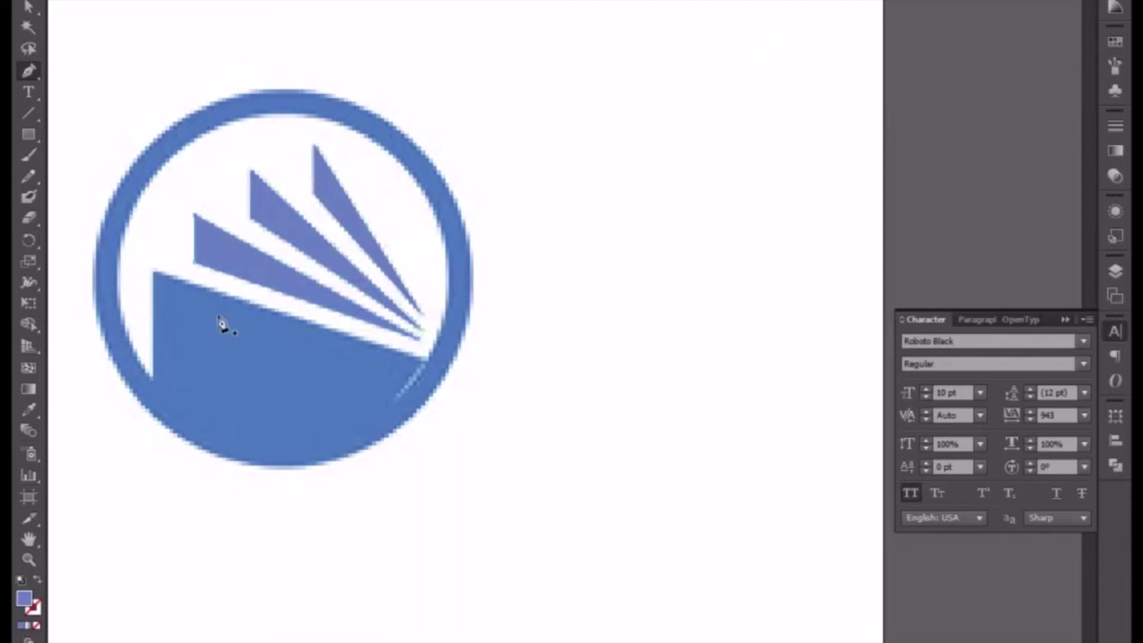
# Step: Trace the large lower book shape as a closed path along the circle's bottom
pyautogui.click(156, 275)
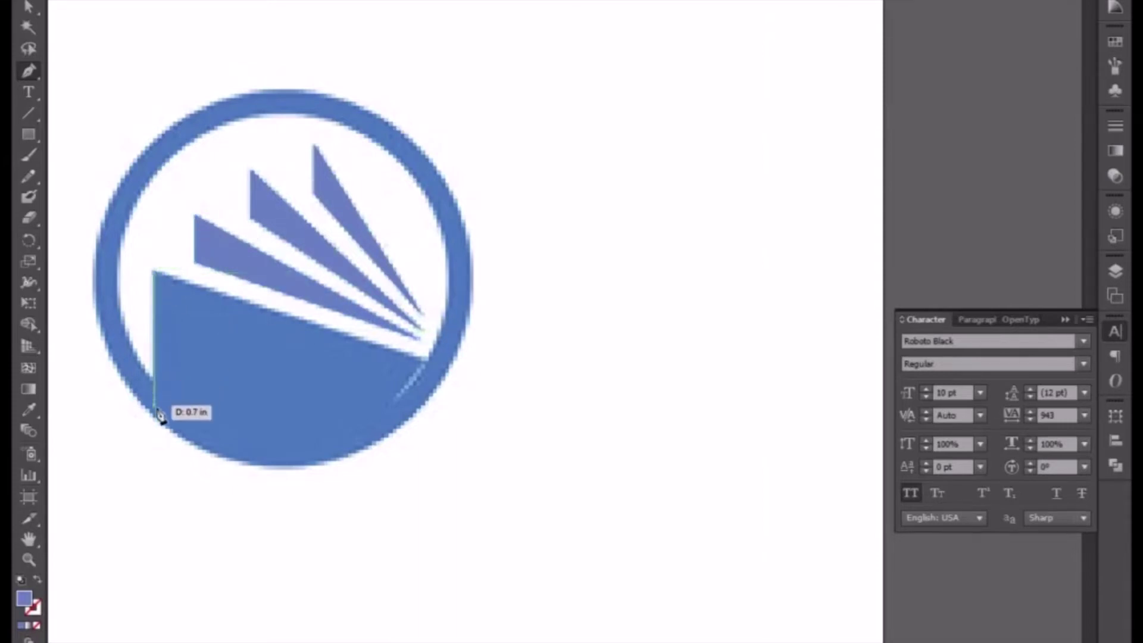
pyautogui.click(156, 405)
pyautogui.click(301, 450)
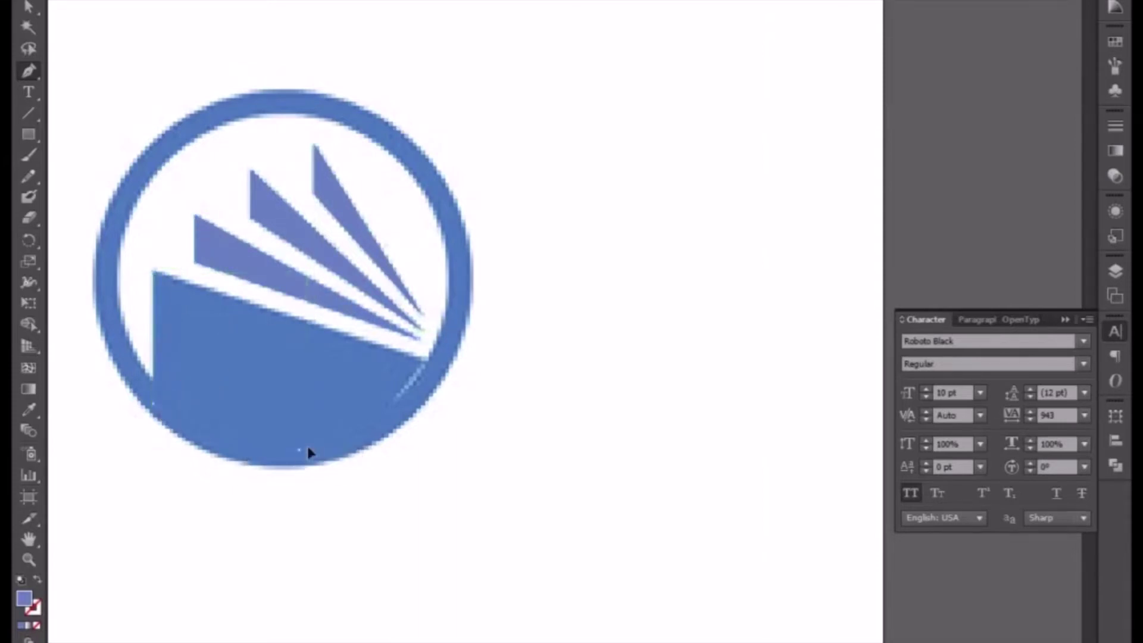
pyautogui.click(422, 357)
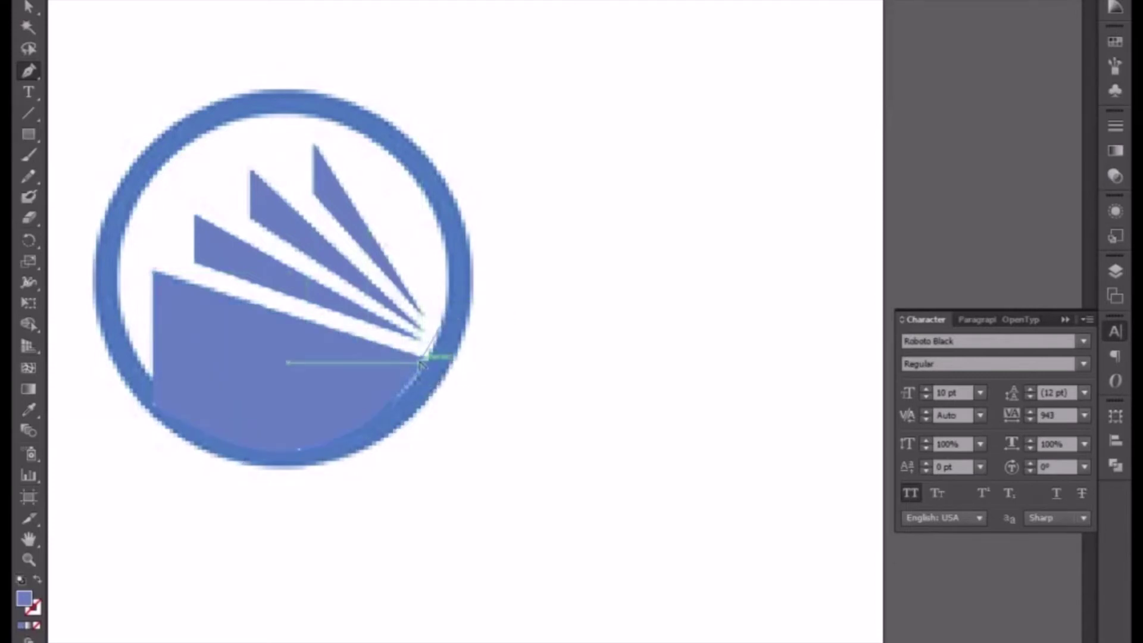
pyautogui.click(156, 273)
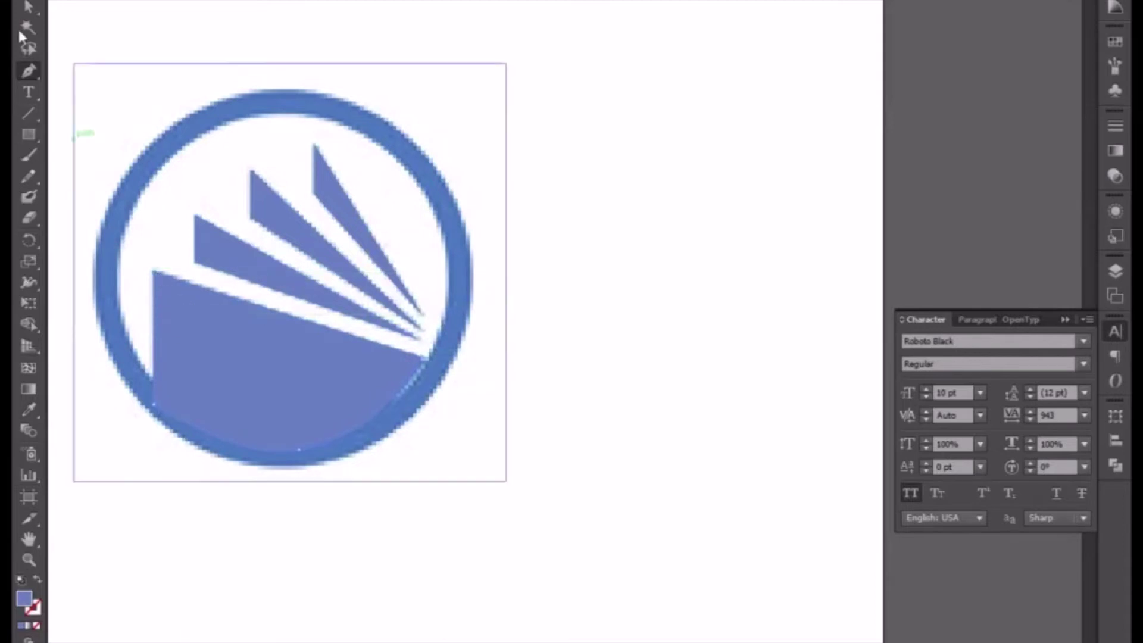
pyautogui.click(27, 137)
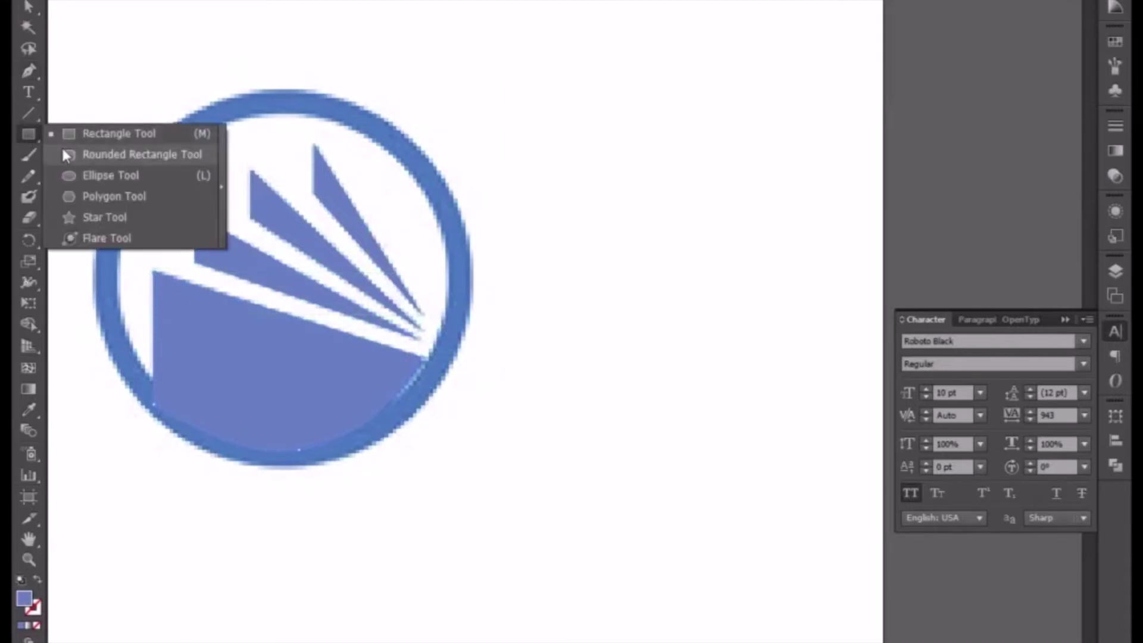
# Step: Draw an ellipse circle over the blue circle logo and enlarge it evenly from its centre
pyautogui.click(89, 175)
pyautogui.moveTo(179, 158)
pyautogui.mouseDown()
pyautogui.moveTo(421, 479)
pyautogui.moveTo(374, 443)
pyautogui.mouseUp()
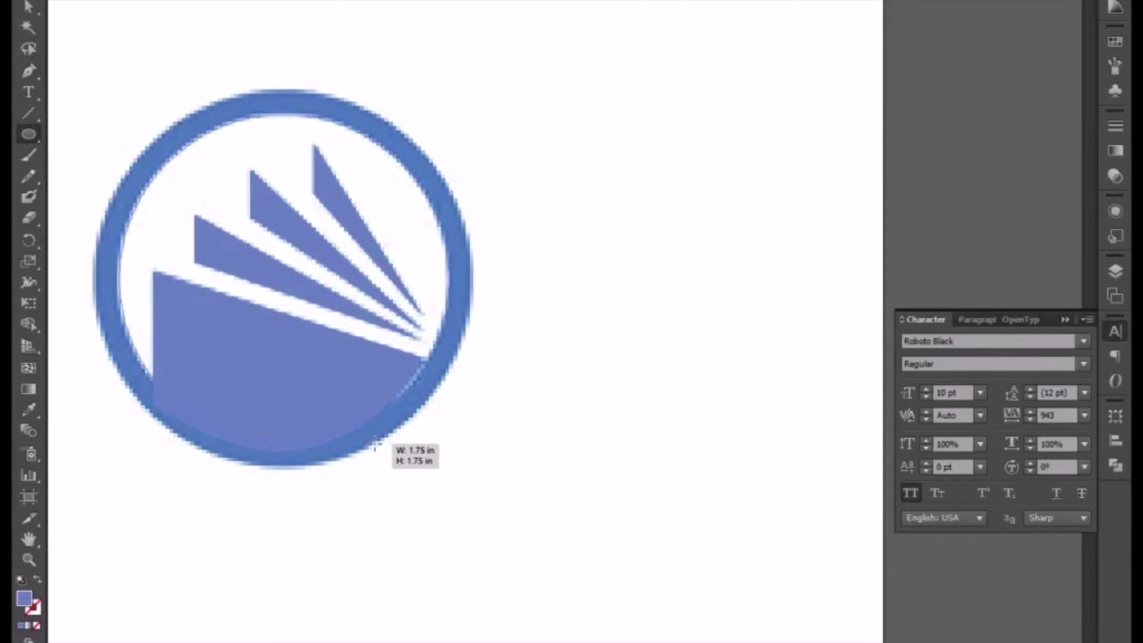
pyautogui.moveTo(373, 443); pyautogui.dragTo(374, 444)
pyautogui.press('v')
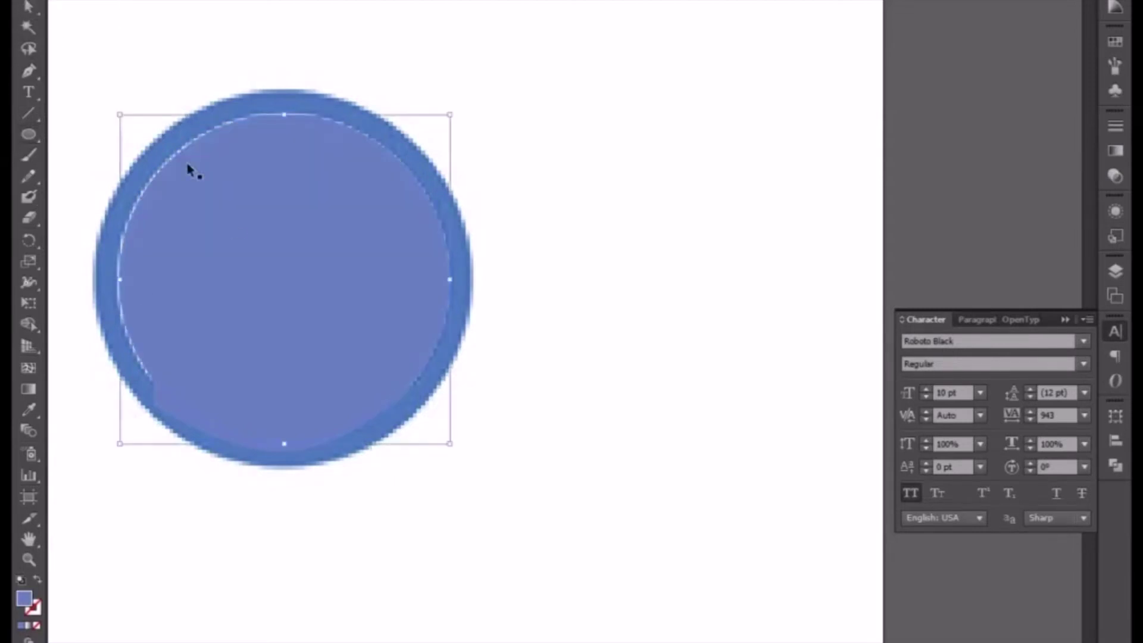
pyautogui.moveTo(451, 446); pyautogui.dragTo(462, 457)
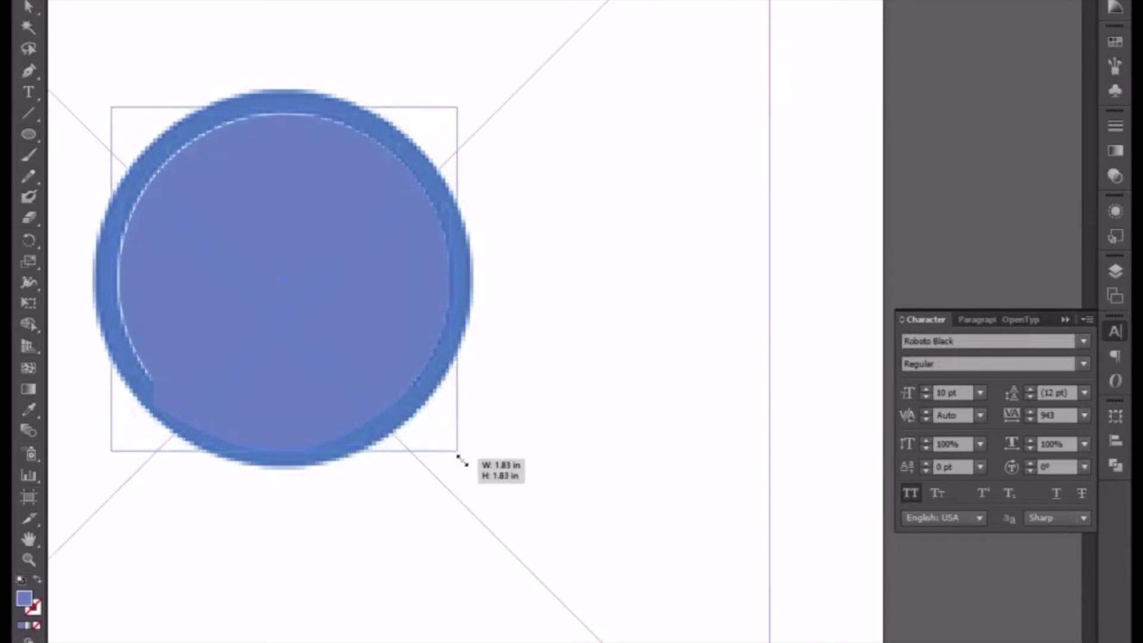
# Step: Make the circle an unfilled blue outline with an 8 pt stroke, sized to fit the logo
pyautogui.click(37, 580)
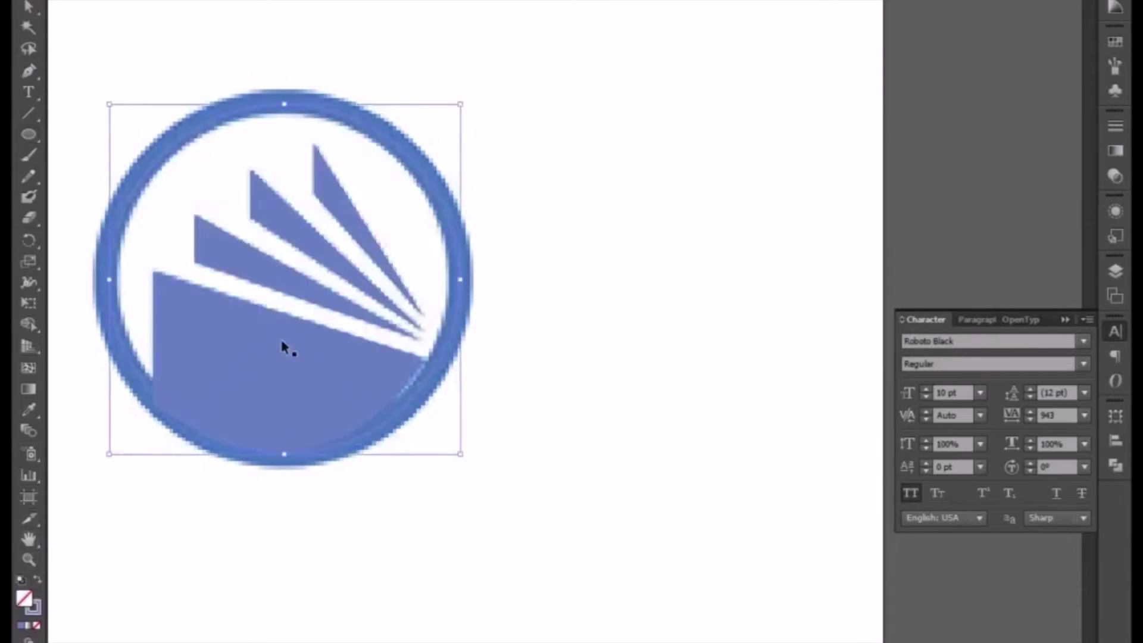
pyautogui.click(1120, 127)
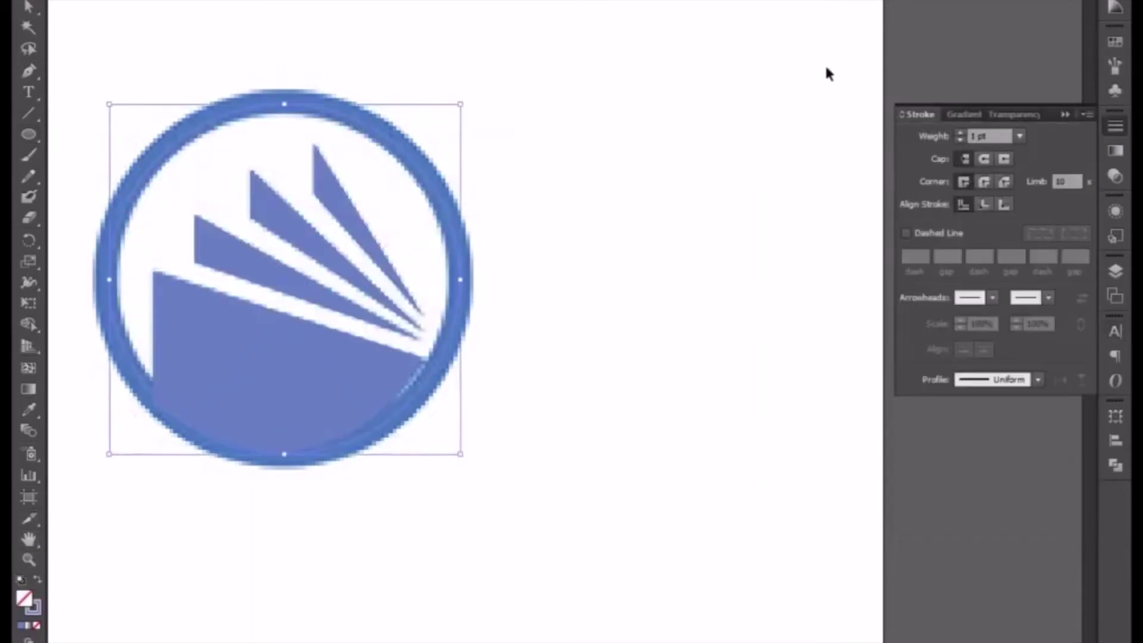
pyautogui.click(976, 136)
pyautogui.press('Up')
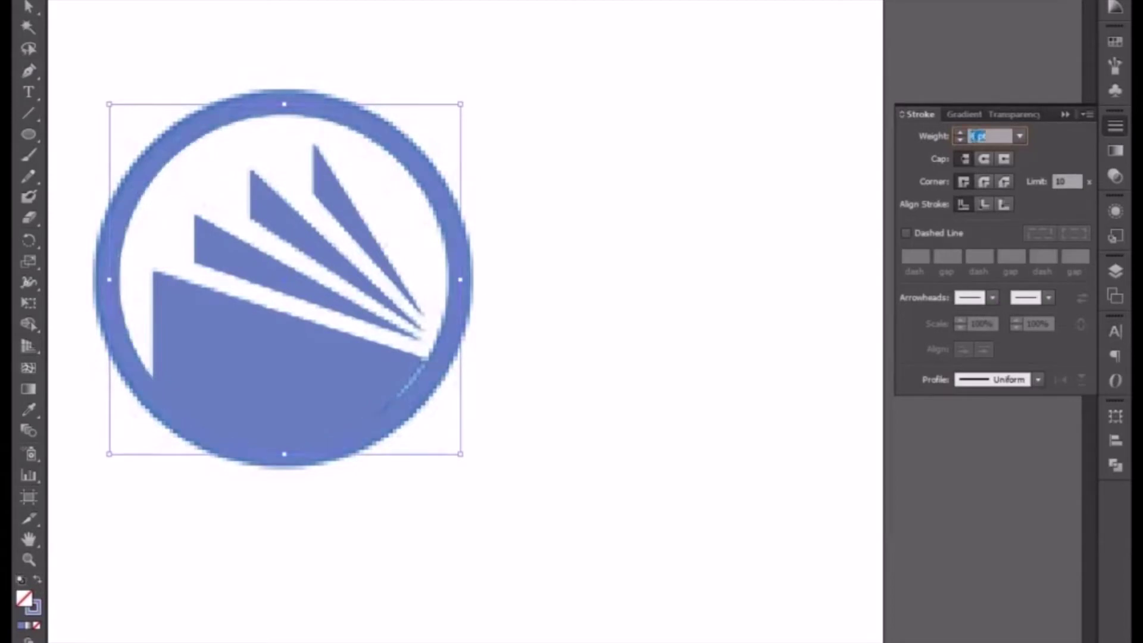
pyautogui.moveTo(113, 104)
pyautogui.mouseDown()
pyautogui.moveTo(101, 88)
pyautogui.moveTo(102, 100)
pyautogui.mouseUp()
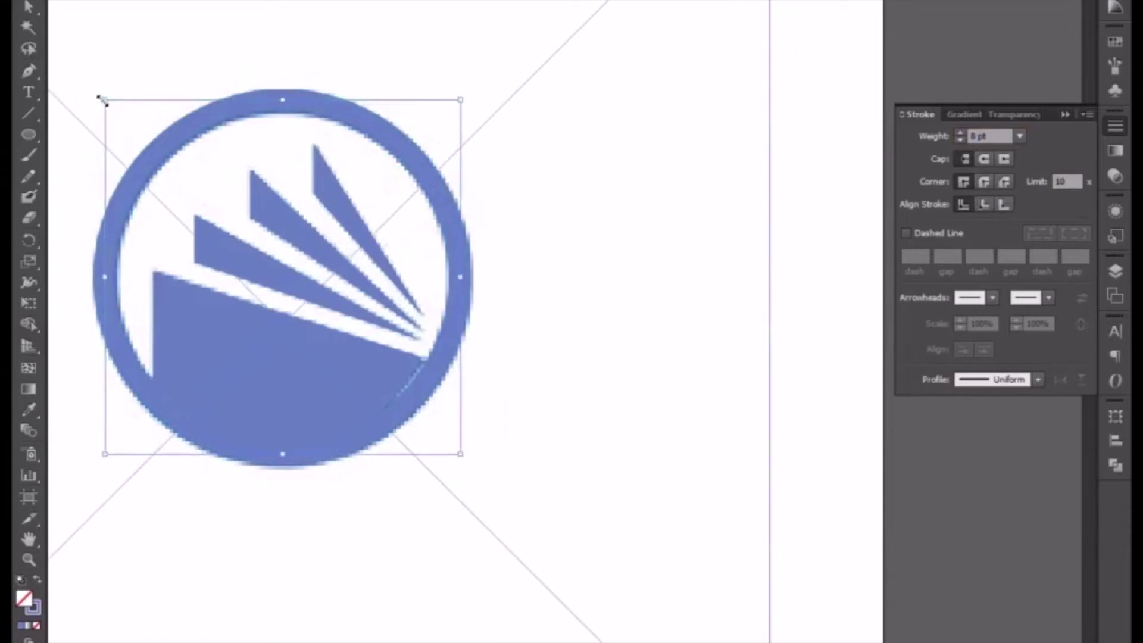
# Step: Place a copy of the round logo lower right and reselect the original's outer ring
pyautogui.hotkey('ctrl', '-')
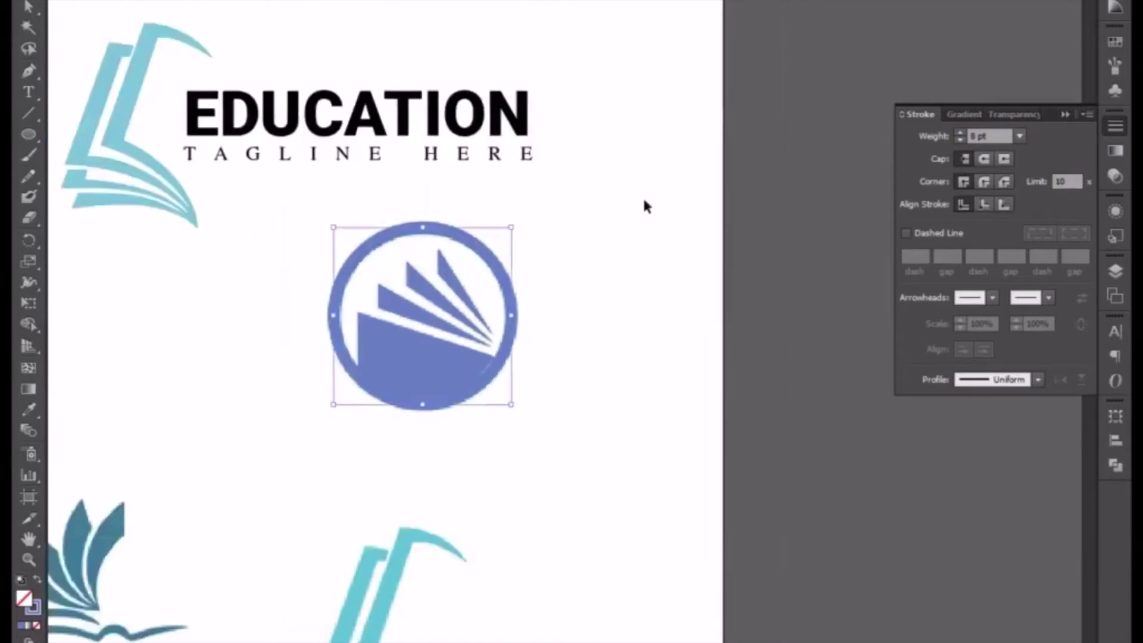
pyautogui.scroll(-3, 540, 357)
pyautogui.scroll(-5, 476, 238)
pyautogui.click(435, 112)
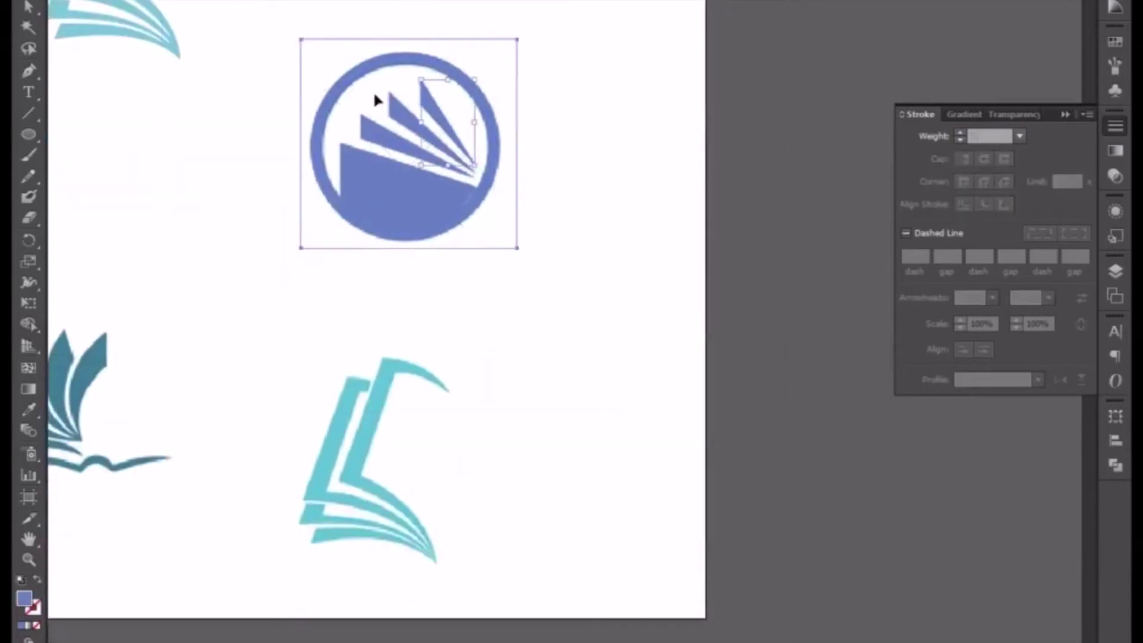
pyautogui.moveTo(370, 94); pyautogui.dragTo(526, 373)
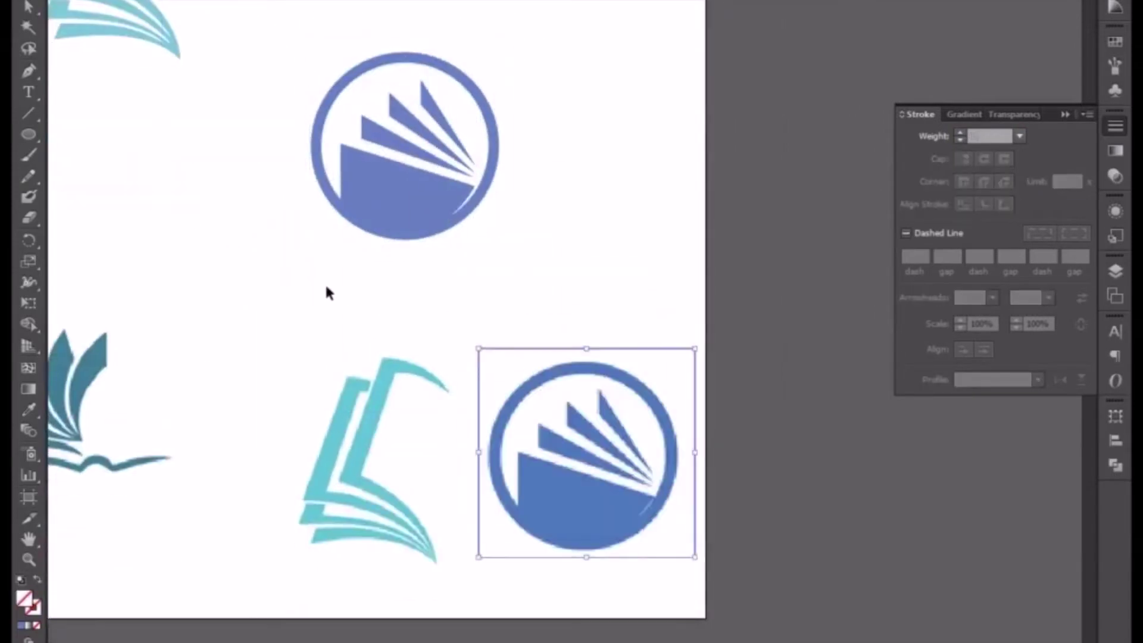
pyautogui.scroll(5, 327, 291)
pyautogui.moveTo(307, 247); pyautogui.dragTo(601, 474)
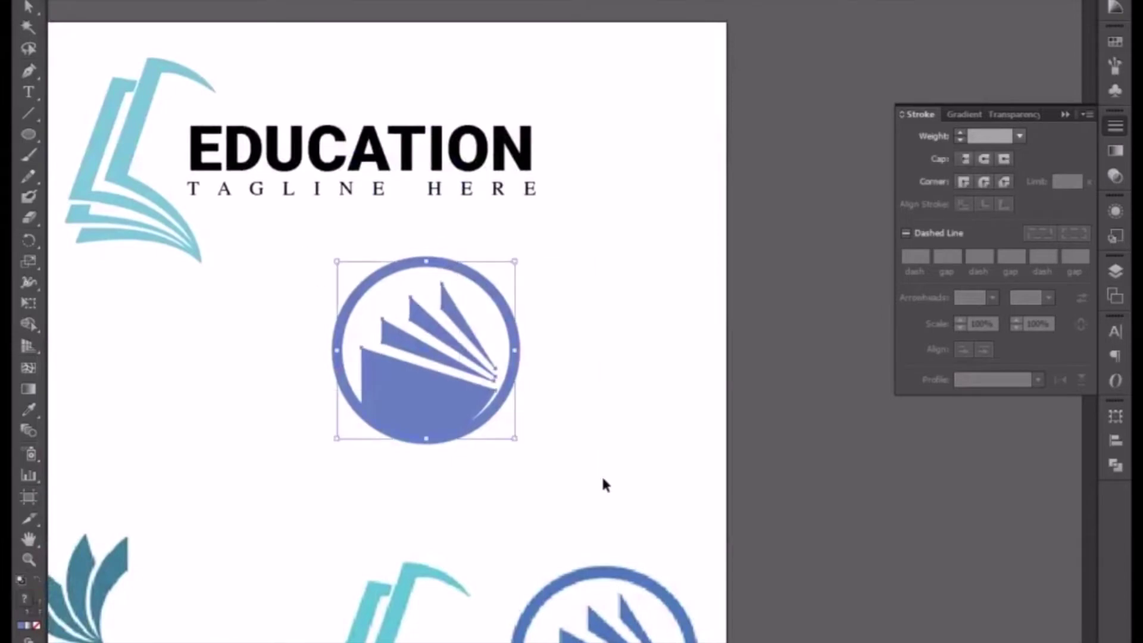
pyautogui.click(370, 296)
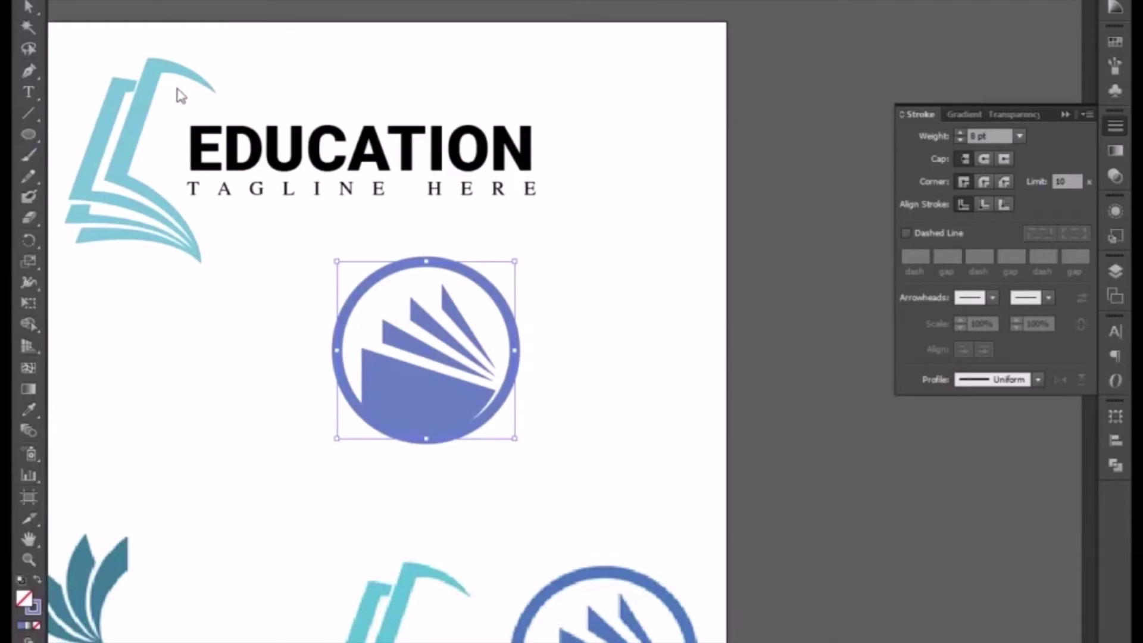
# Step: Expand the ring's stroke into a filled shape, then select the inner book shape
pyautogui.click(162, 7)
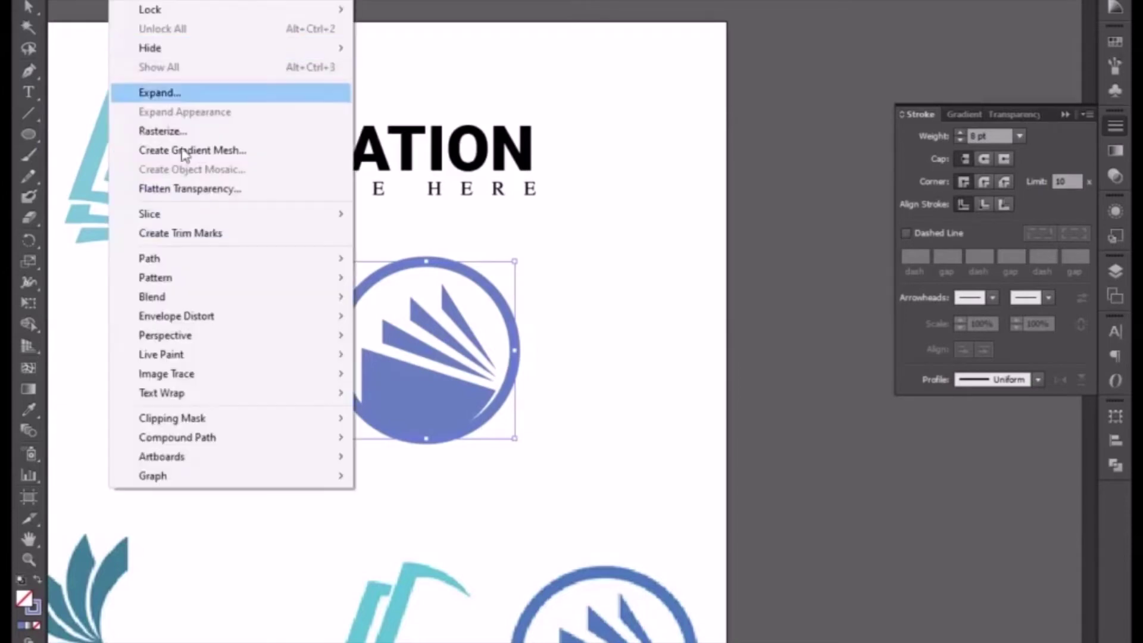
pyautogui.click(166, 95)
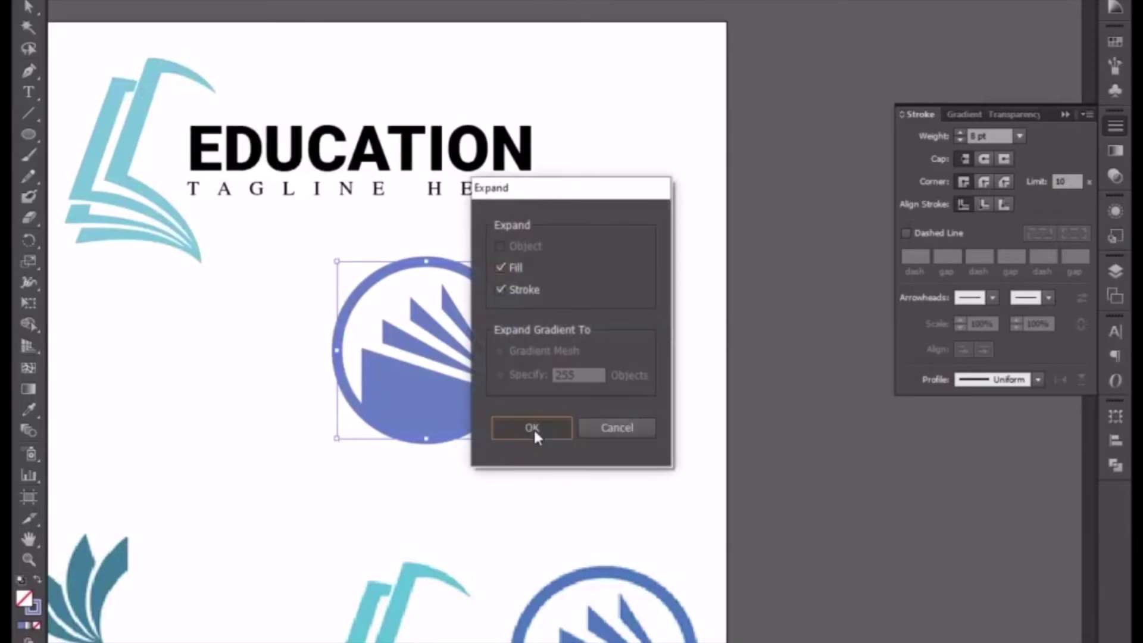
pyautogui.click(532, 428)
pyautogui.click(29, 8)
pyautogui.click(66, 51)
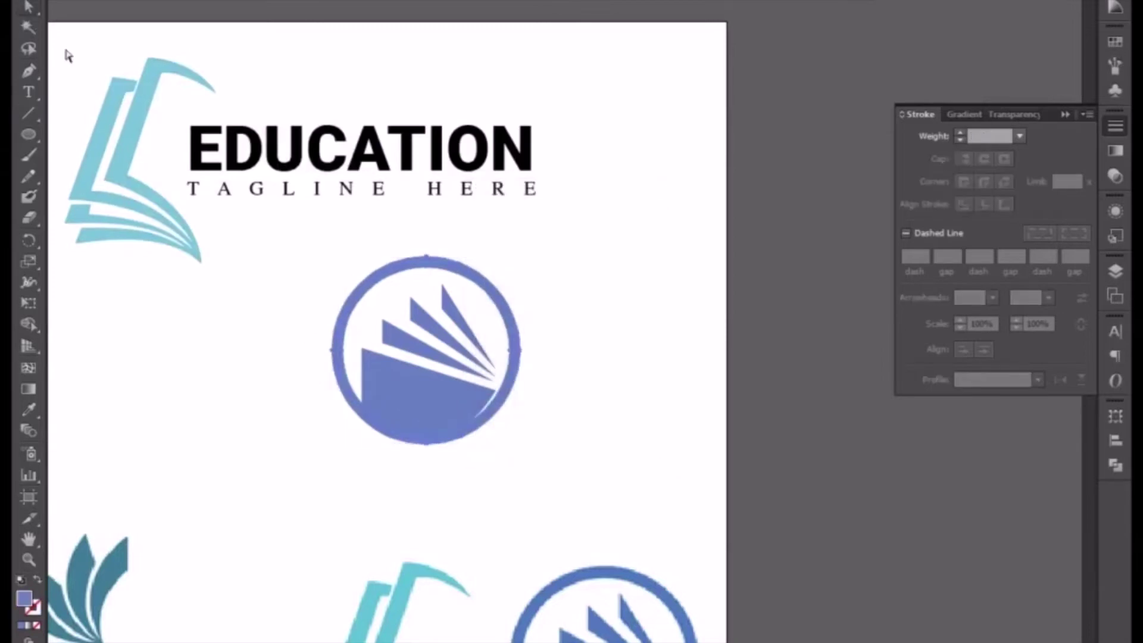
pyautogui.click(460, 389)
# Step: Zoom in and reshape the inner curve of the white sliver near the book corner
pyautogui.scroll(2, 461, 393)
pyautogui.scroll(3, 440, 417)
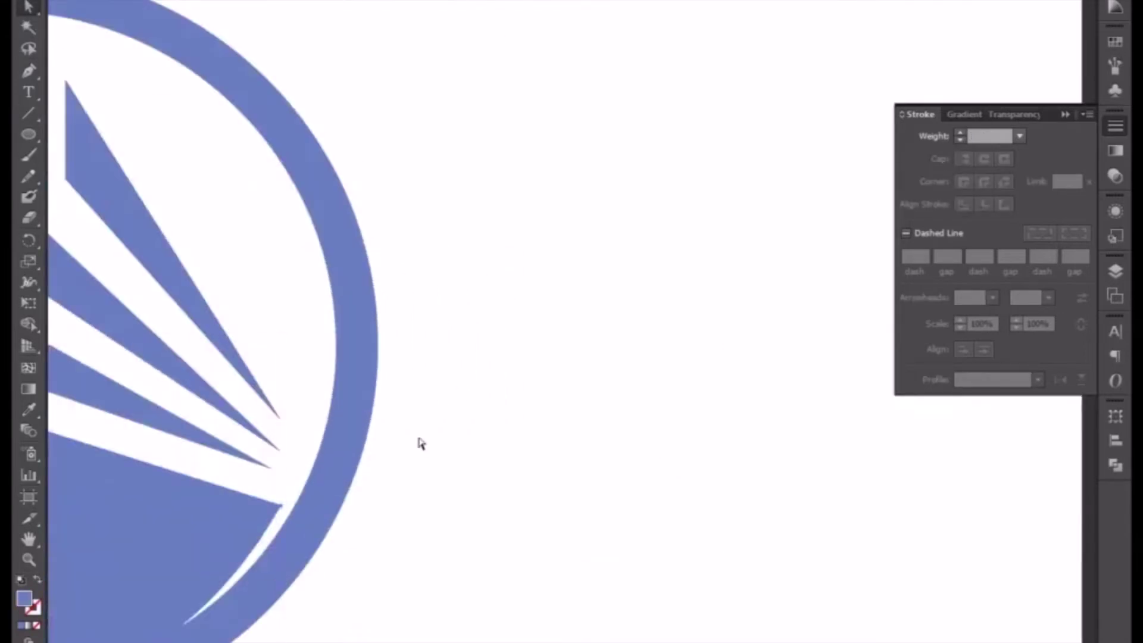
pyautogui.moveTo(282, 512); pyautogui.dragTo(282, 507)
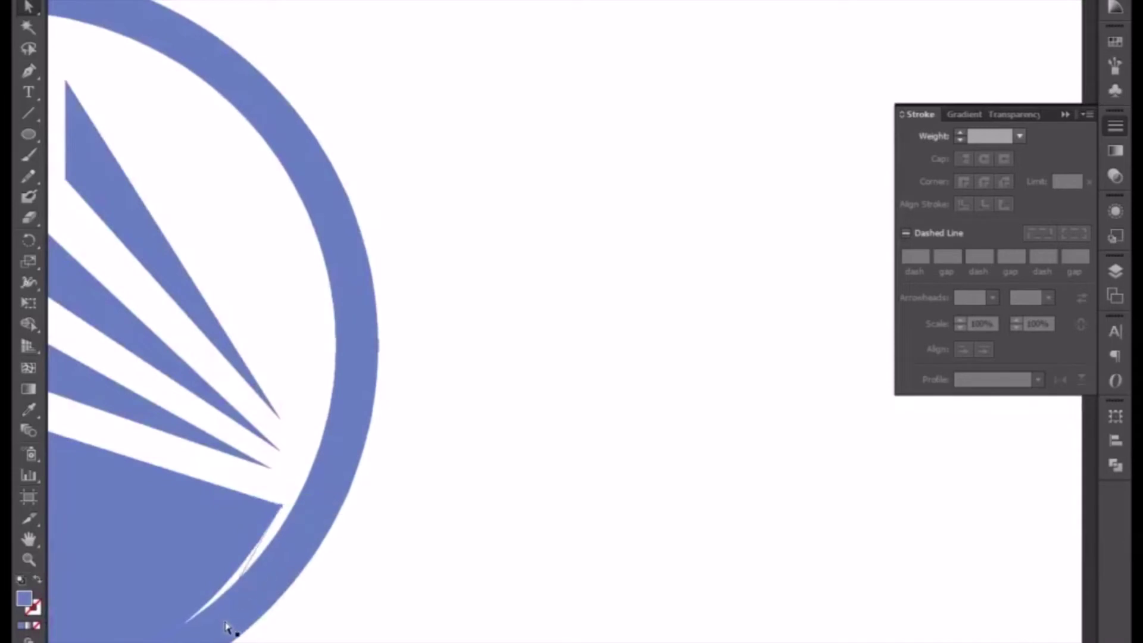
pyautogui.moveTo(226, 628); pyautogui.dragTo(332, 390)
pyautogui.scroll(2, 334, 397)
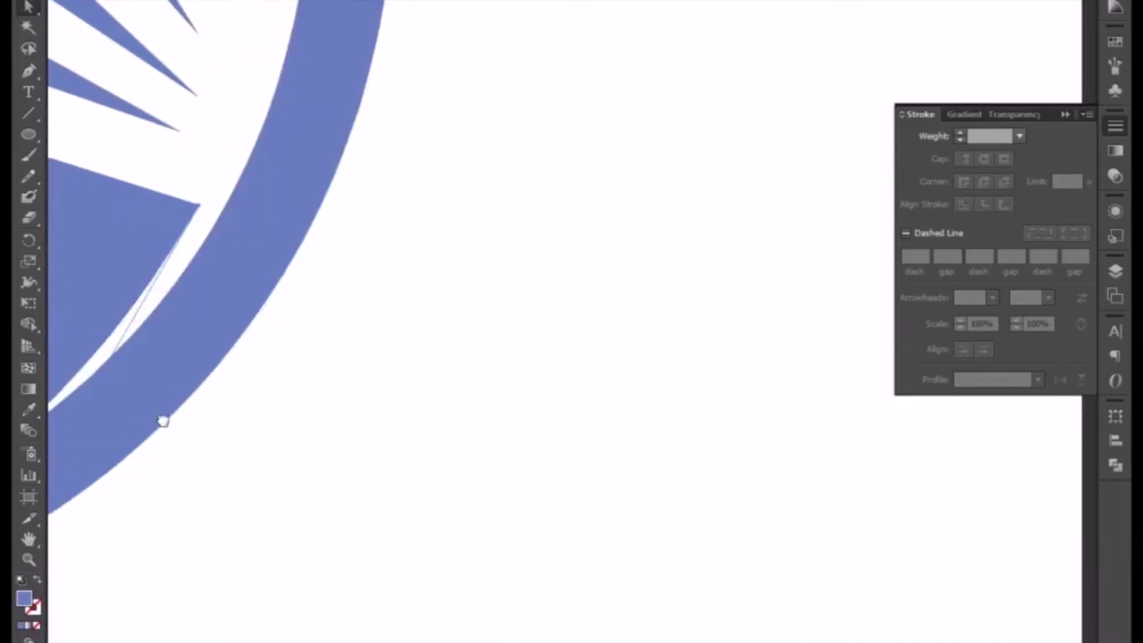
pyautogui.moveTo(162, 420); pyautogui.dragTo(393, 294)
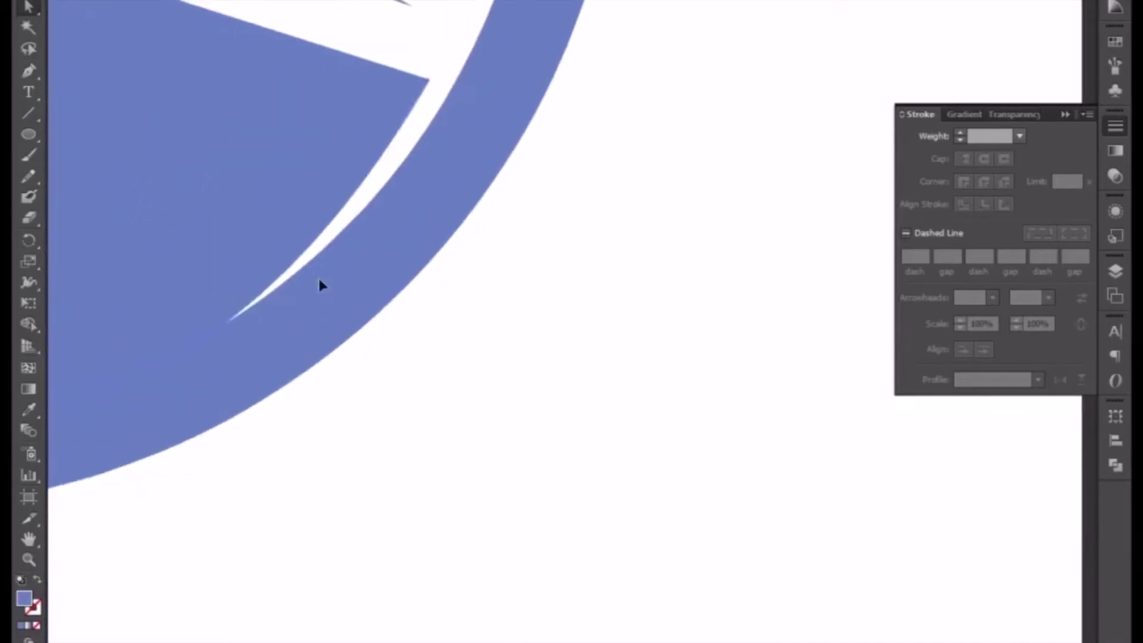
pyautogui.moveTo(319, 276); pyautogui.dragTo(332, 327)
# Step: Marquee-select the whole blue circle logo and shrink it proportionally
pyautogui.scroll(-2, 404, 408)
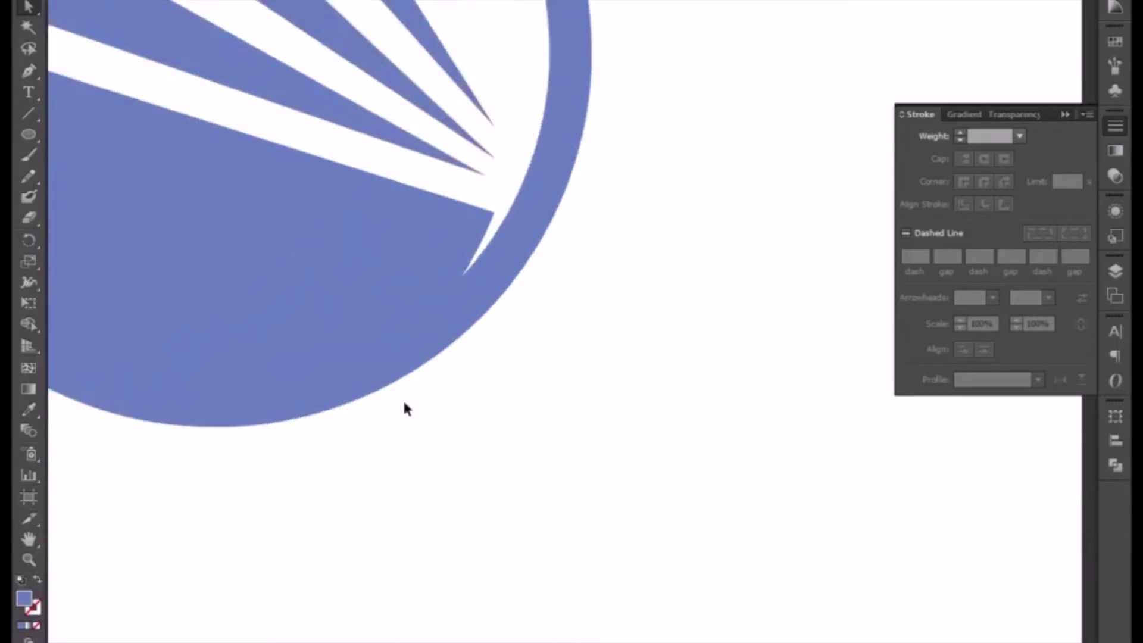
pyautogui.scroll(-2, 404, 408)
pyautogui.scroll(-2, 404, 408)
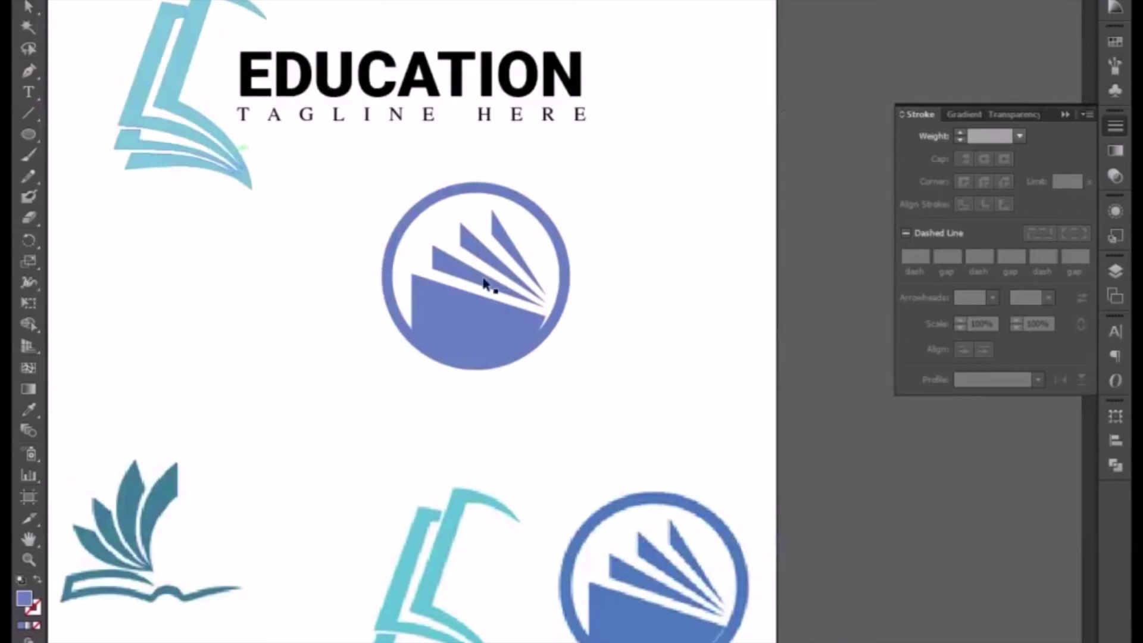
pyautogui.moveTo(362, 178); pyautogui.dragTo(636, 415)
pyautogui.press('a')
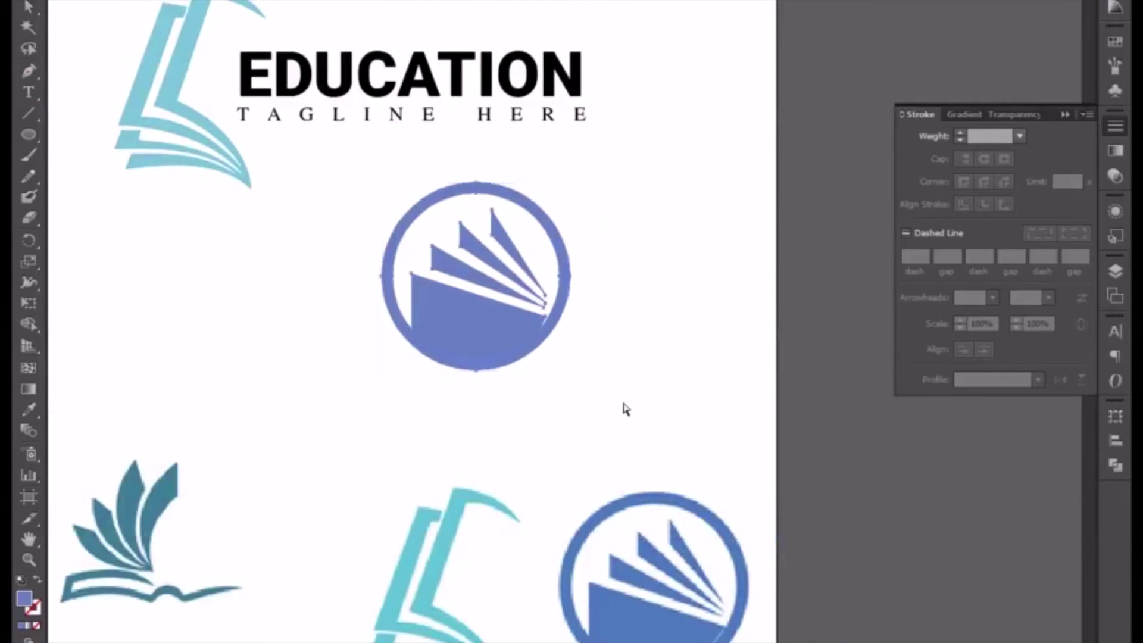
pyautogui.press('v')
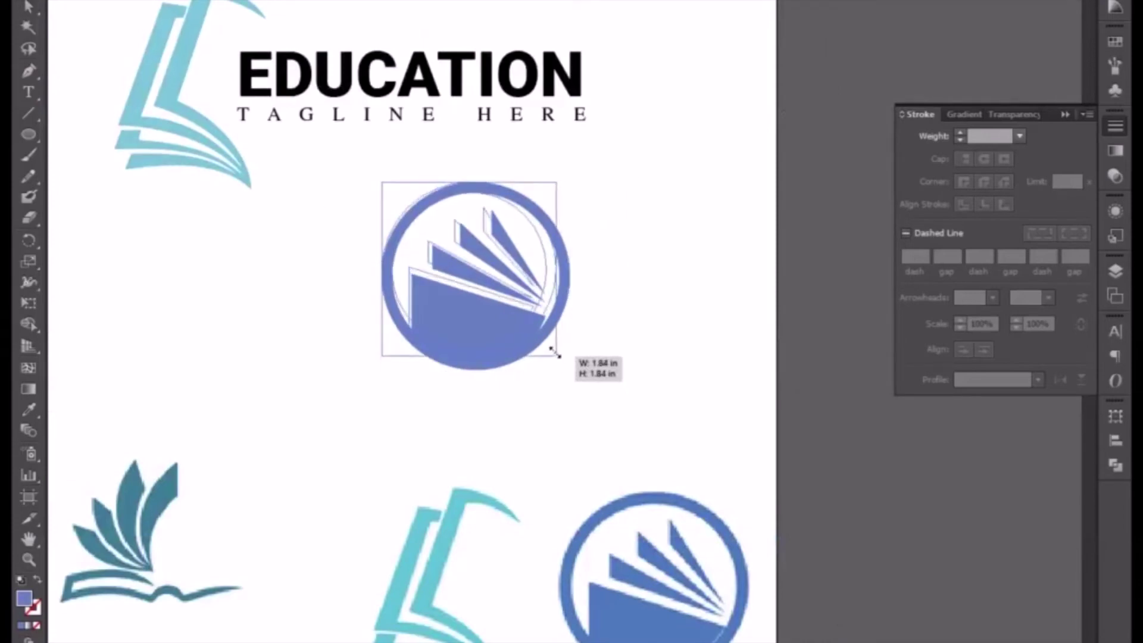
pyautogui.moveTo(569, 372); pyautogui.dragTo(529, 330)
pyautogui.moveTo(470, 298); pyautogui.dragTo(502, 366)
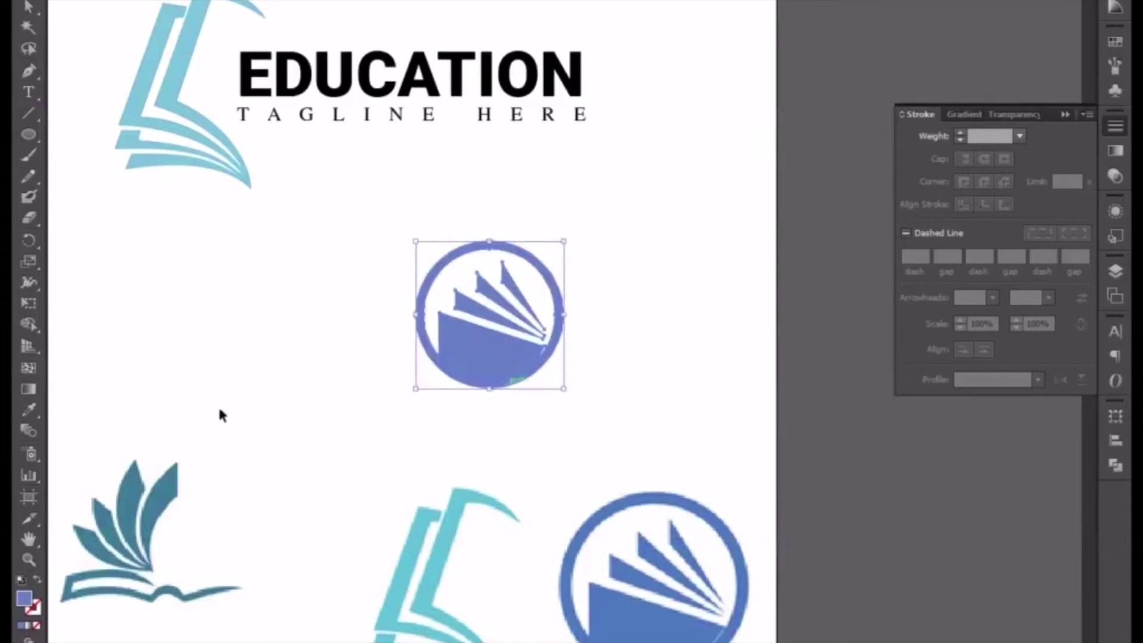
# Step: Change the circle logo's fill to a slightly deeper, more saturated blue
pyautogui.doubleClick(24, 600)
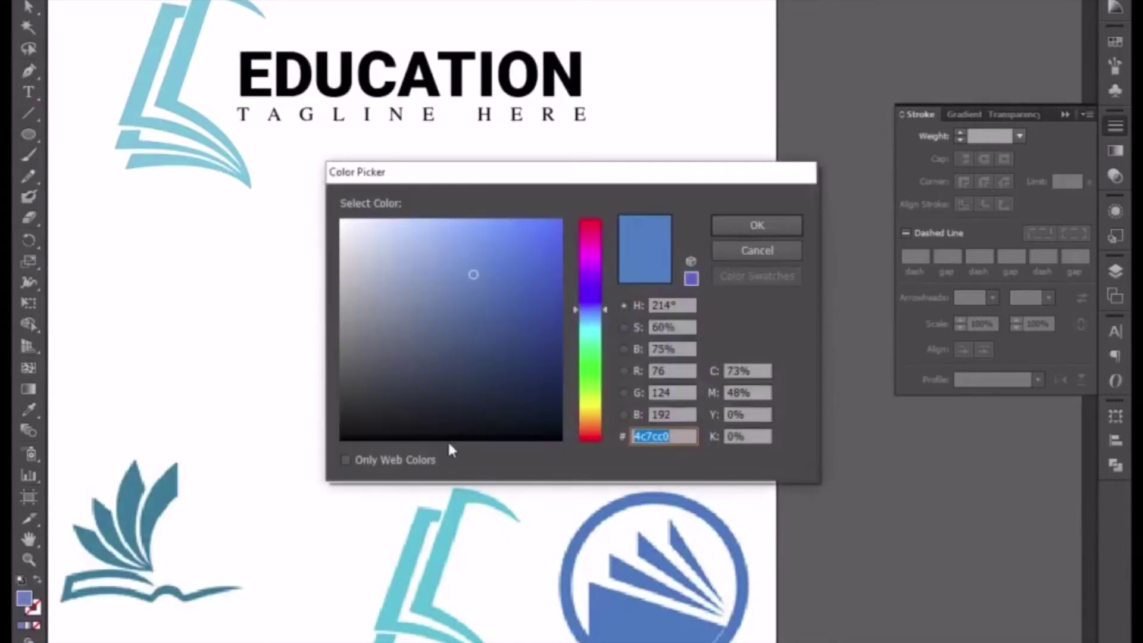
pyautogui.moveTo(473, 275); pyautogui.dragTo(518, 274)
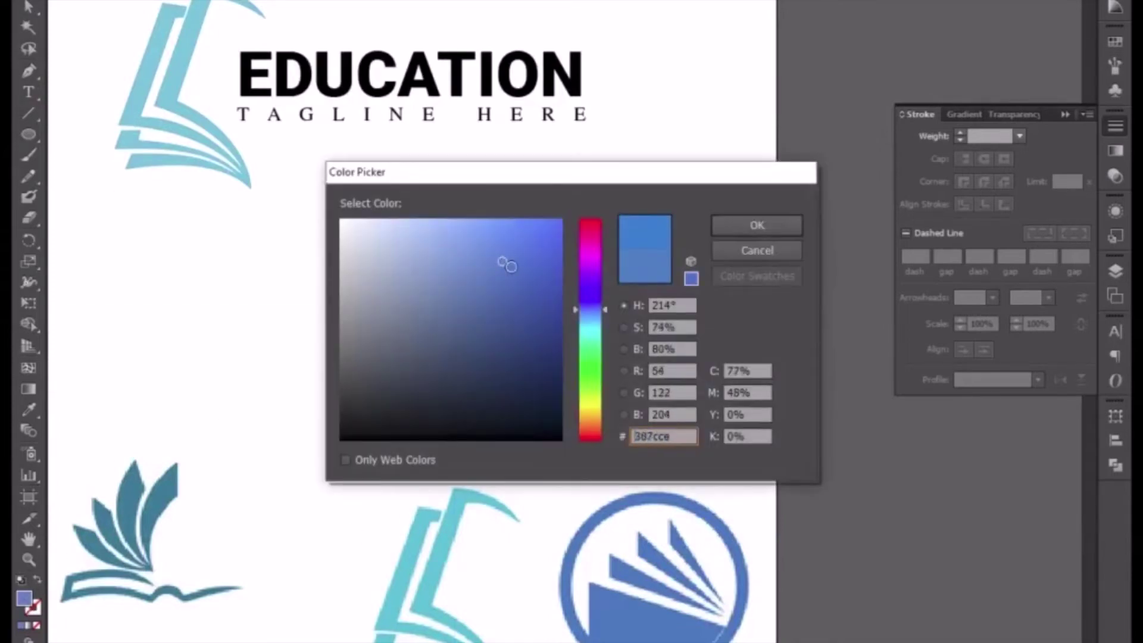
pyautogui.click(729, 223)
pyautogui.click(551, 423)
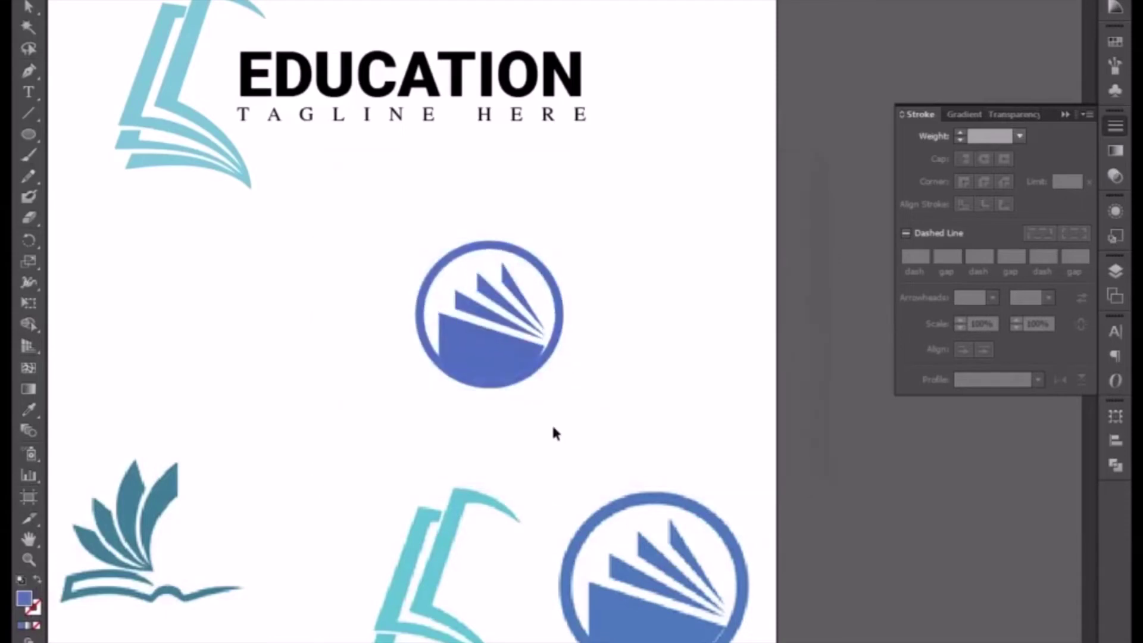
# Step: Recolour the book logo beside the EDUCATION wordmark to teal #43b2c4
pyautogui.moveTo(412, 395); pyautogui.dragTo(583, 411)
pyautogui.scroll(-2, 581, 420)
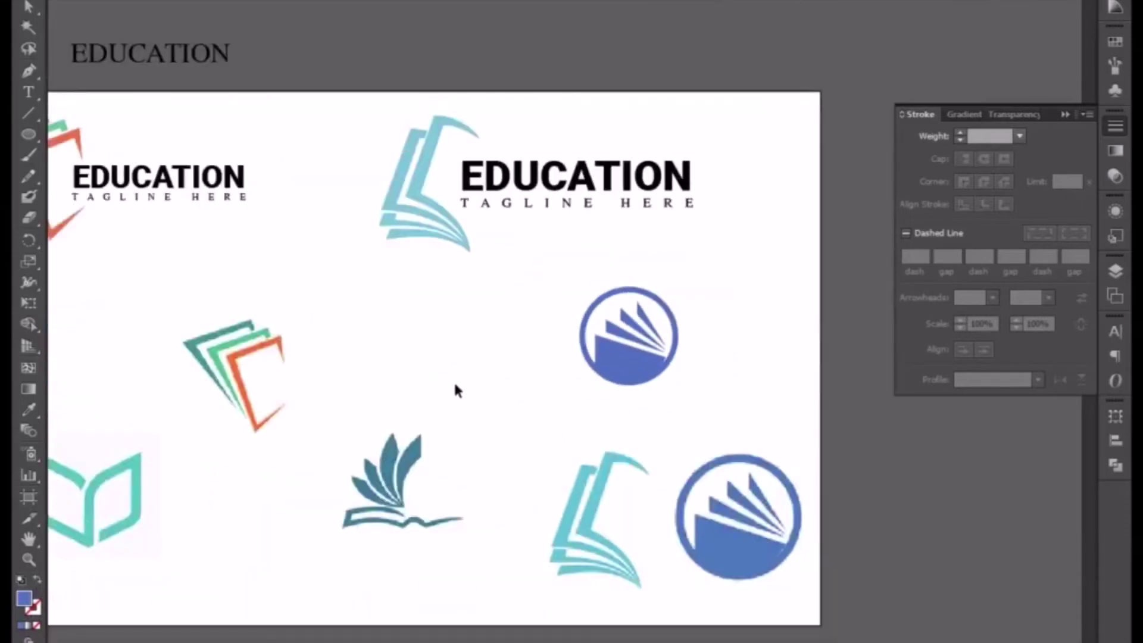
pyautogui.click(441, 219)
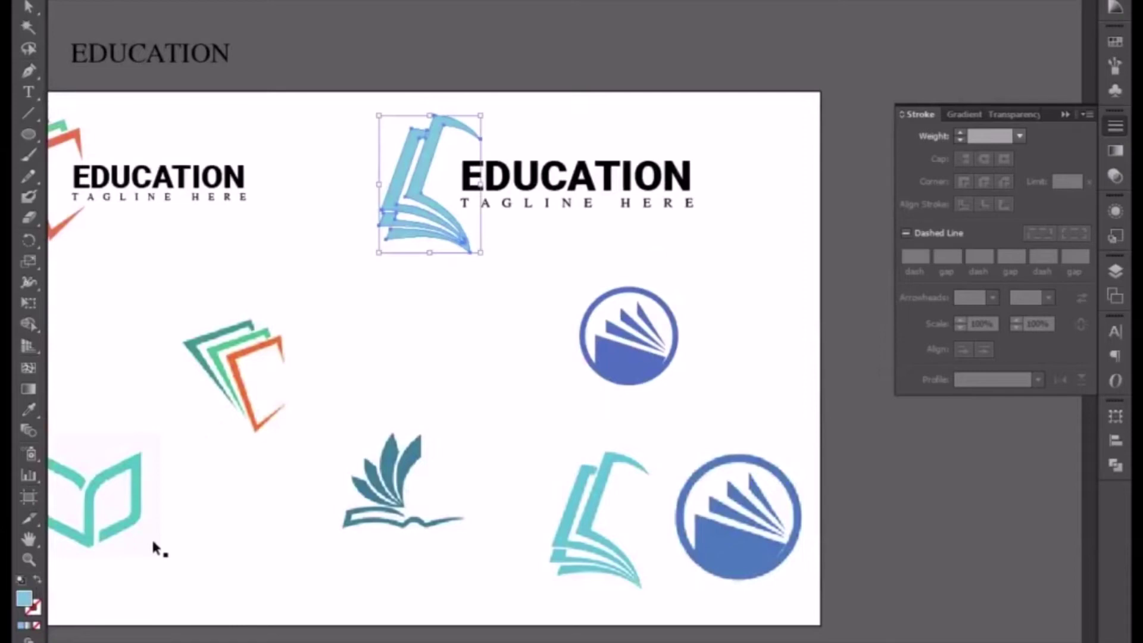
pyautogui.doubleClick(24, 600)
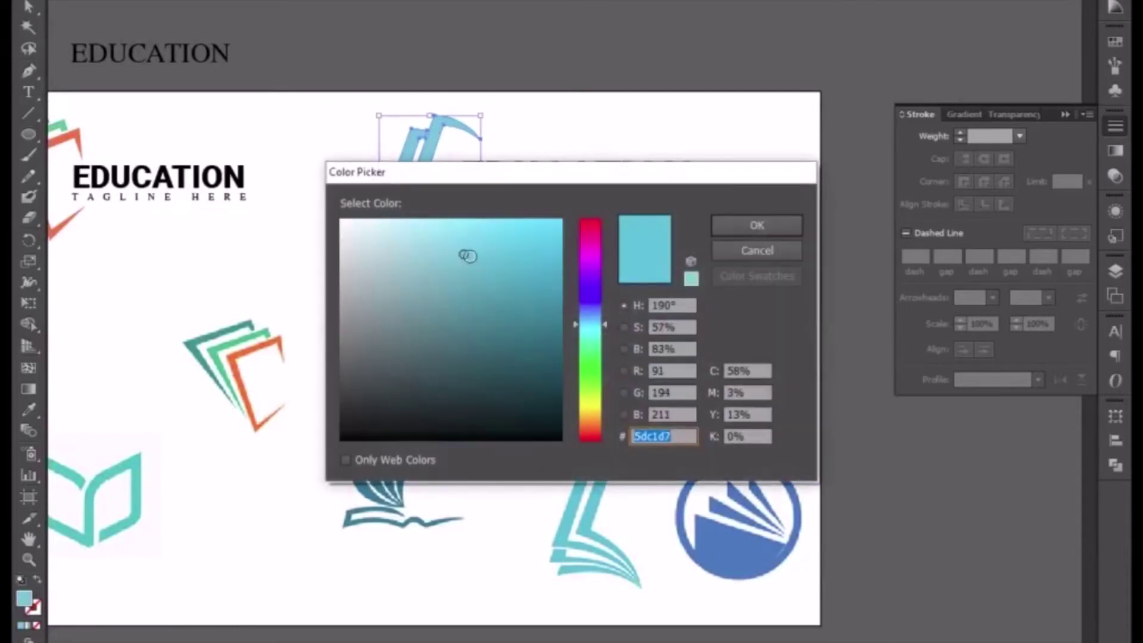
pyautogui.moveTo(468, 256); pyautogui.dragTo(487, 270)
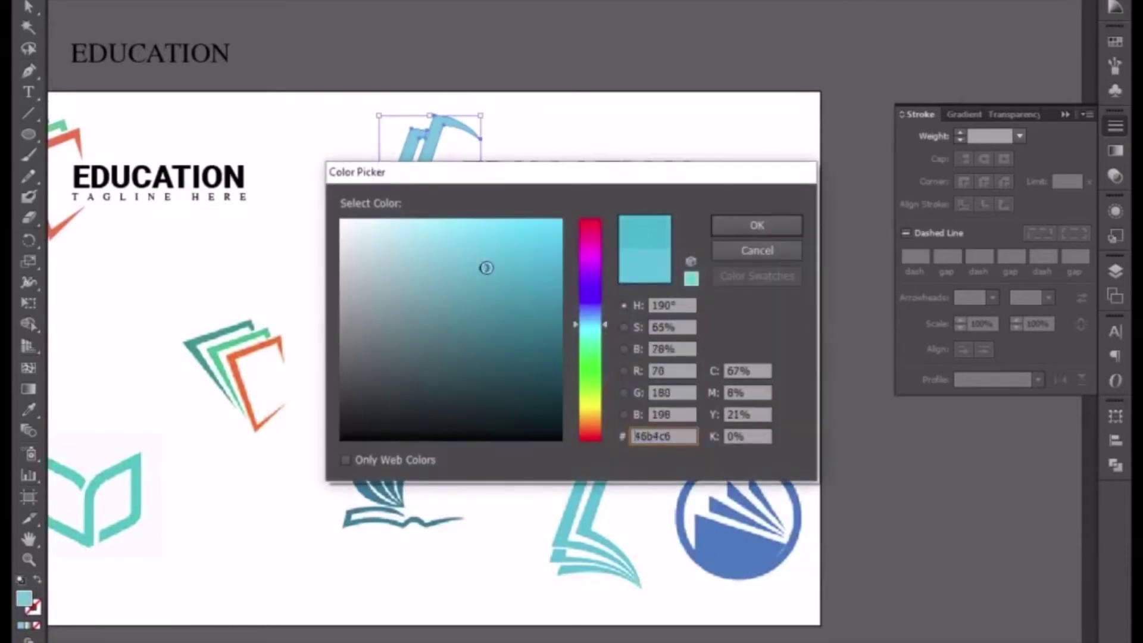
pyautogui.click(731, 226)
pyautogui.click(547, 325)
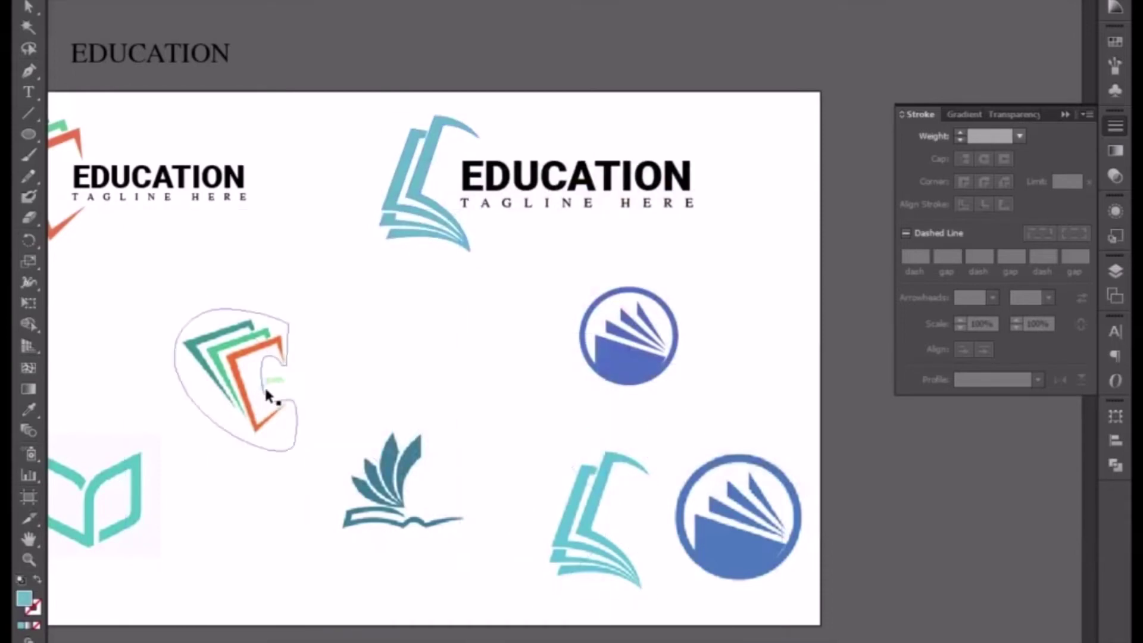
# Step: Move the orange-and-green book logo down-right and set the blue circle logo above an EDUCATION wordmark
pyautogui.moveTo(268, 396); pyautogui.dragTo(704, 513)
pyautogui.click(623, 359)
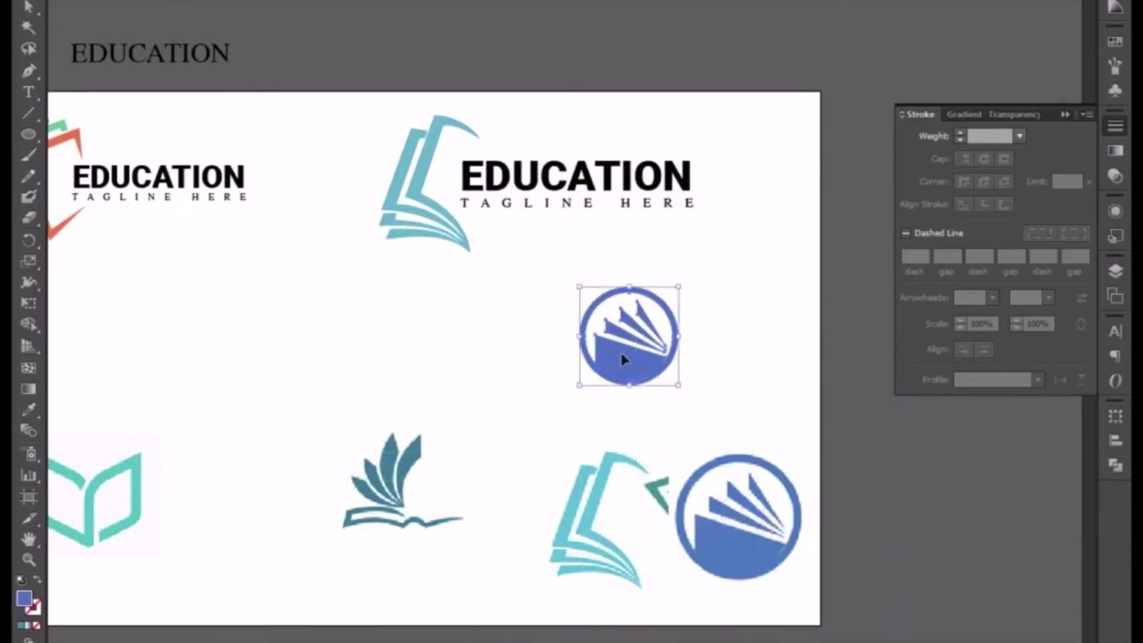
pyautogui.moveTo(626, 379)
pyautogui.mouseDown()
pyautogui.moveTo(560, 361)
pyautogui.moveTo(427, 365)
pyautogui.moveTo(239, 345)
pyautogui.mouseUp()
pyautogui.moveTo(368, 355); pyautogui.dragTo(676, 311)
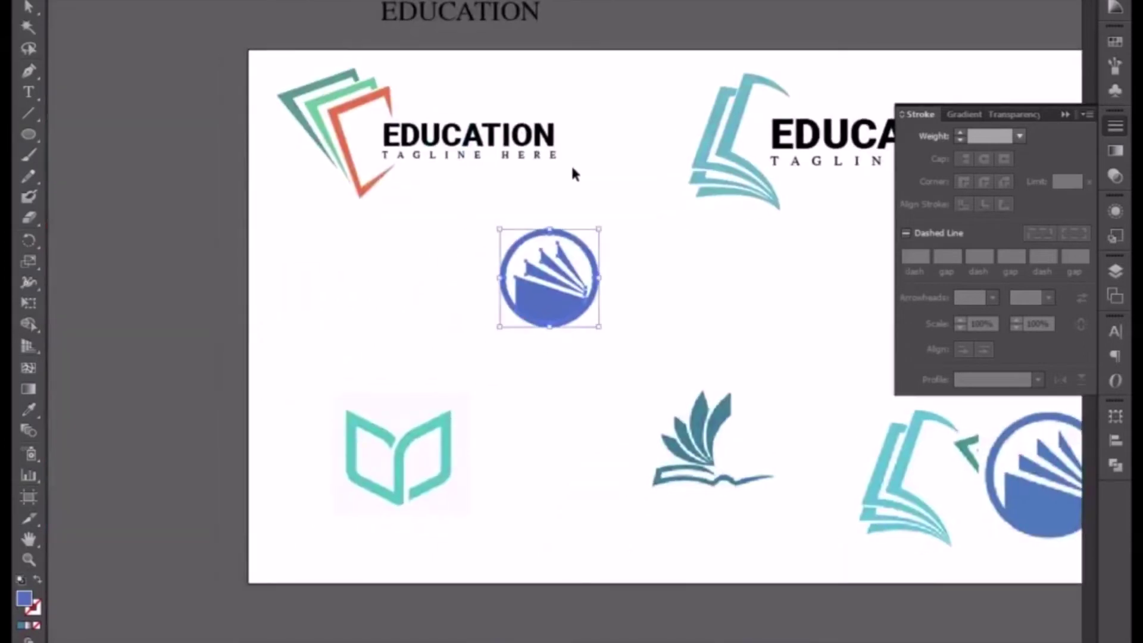
pyautogui.moveTo(534, 141); pyautogui.dragTo(451, 334)
pyautogui.moveTo(559, 309)
pyautogui.mouseDown()
pyautogui.moveTo(404, 284)
pyautogui.moveTo(407, 273)
pyautogui.mouseUp()
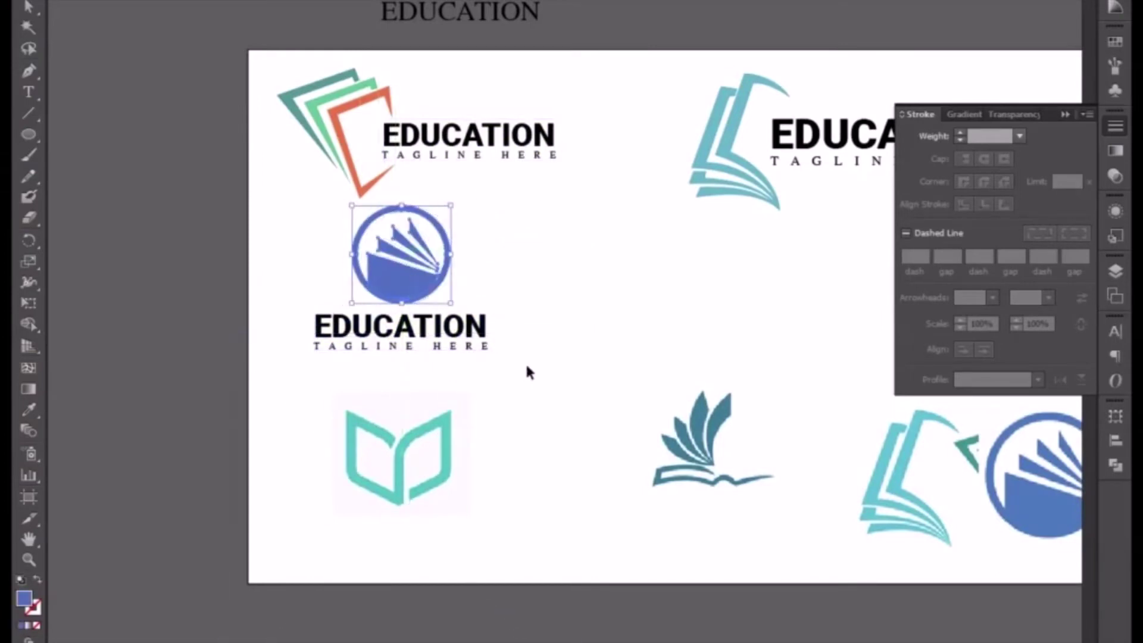
# Step: Centre the circle logo over its wordmark and move the green book logo up into the middle
pyautogui.press('Left')
pyautogui.press('Left')
pyautogui.press('Left')
pyautogui.click(305, 260)
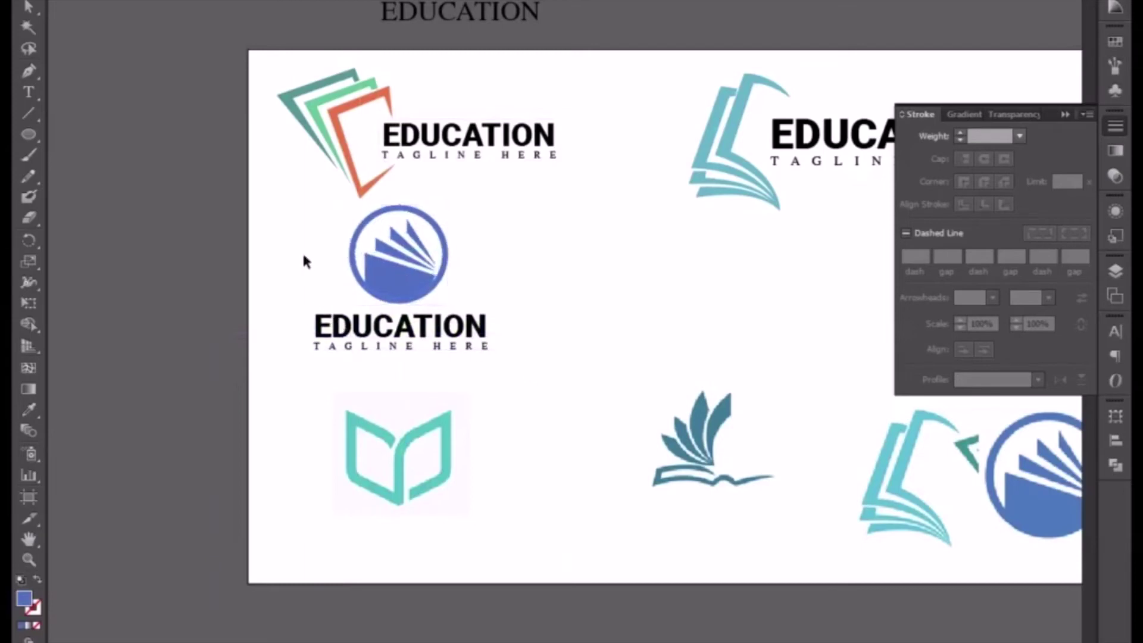
pyautogui.moveTo(304, 256); pyautogui.dragTo(451, 351)
pyautogui.moveTo(413, 297); pyautogui.dragTo(386, 339)
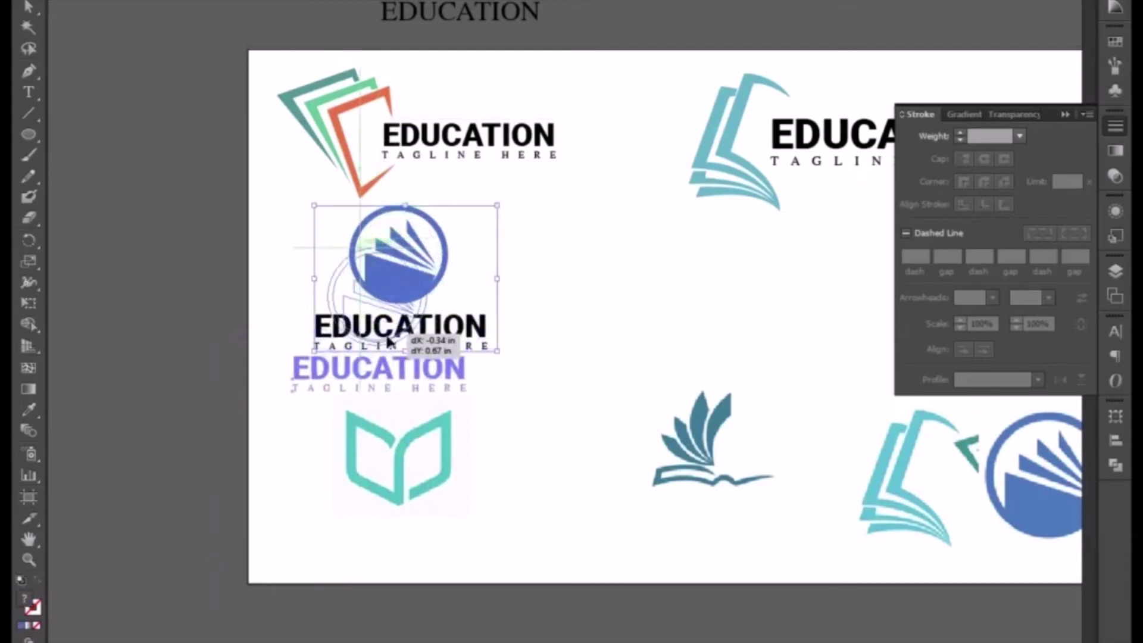
pyautogui.click(470, 314)
pyautogui.click(381, 300)
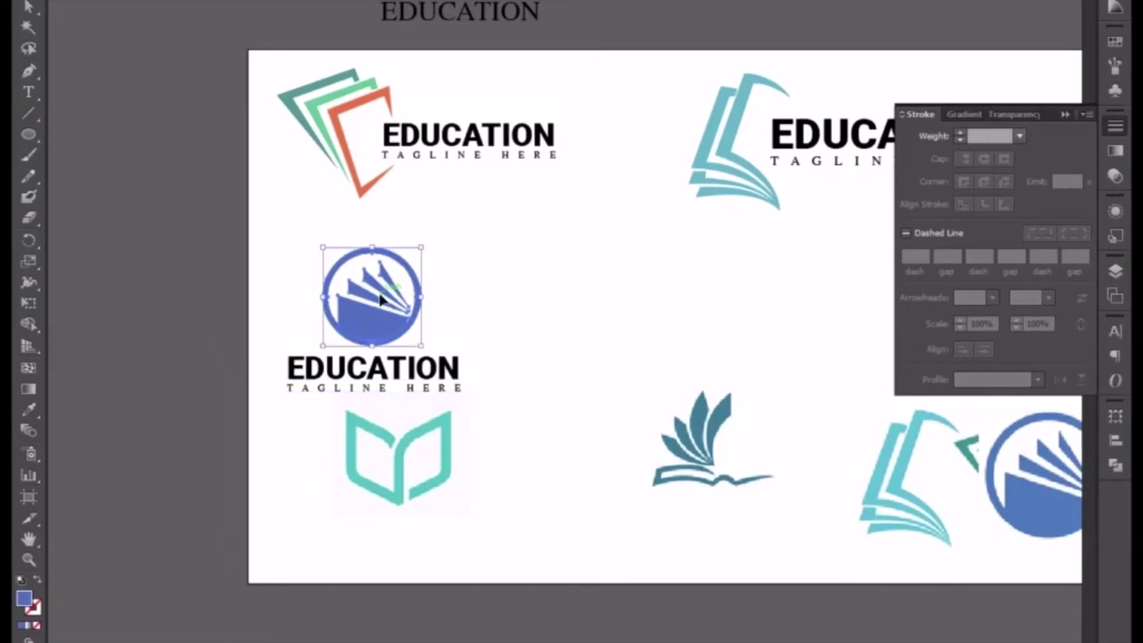
pyautogui.press('Right')
pyautogui.press('Right')
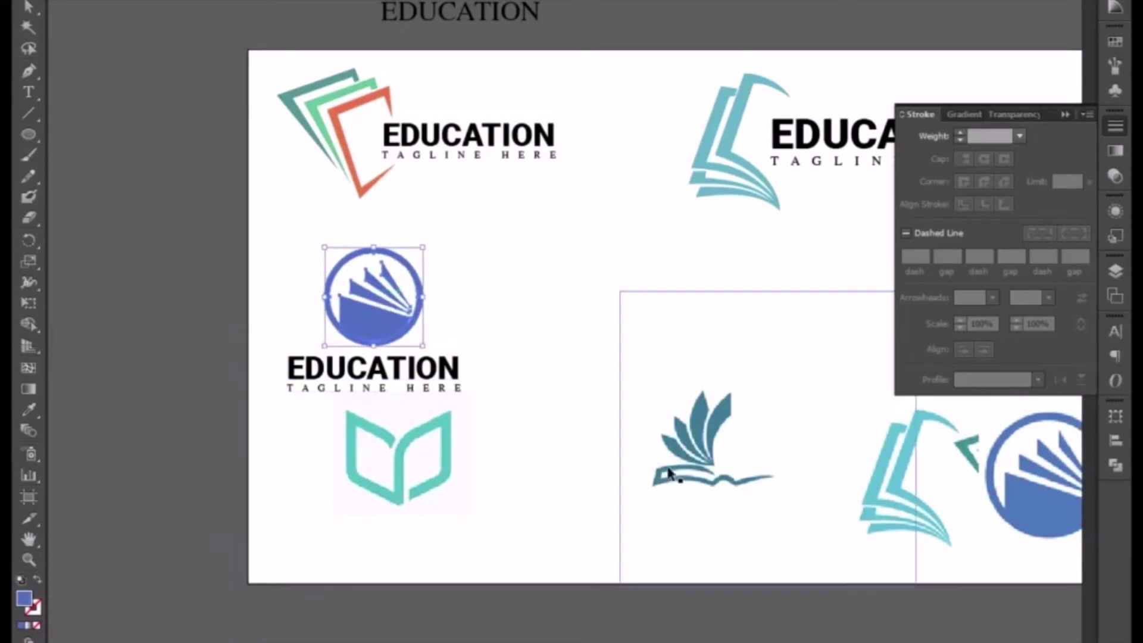
pyautogui.click(663, 485)
pyautogui.moveTo(377, 485); pyautogui.dragTo(631, 343)
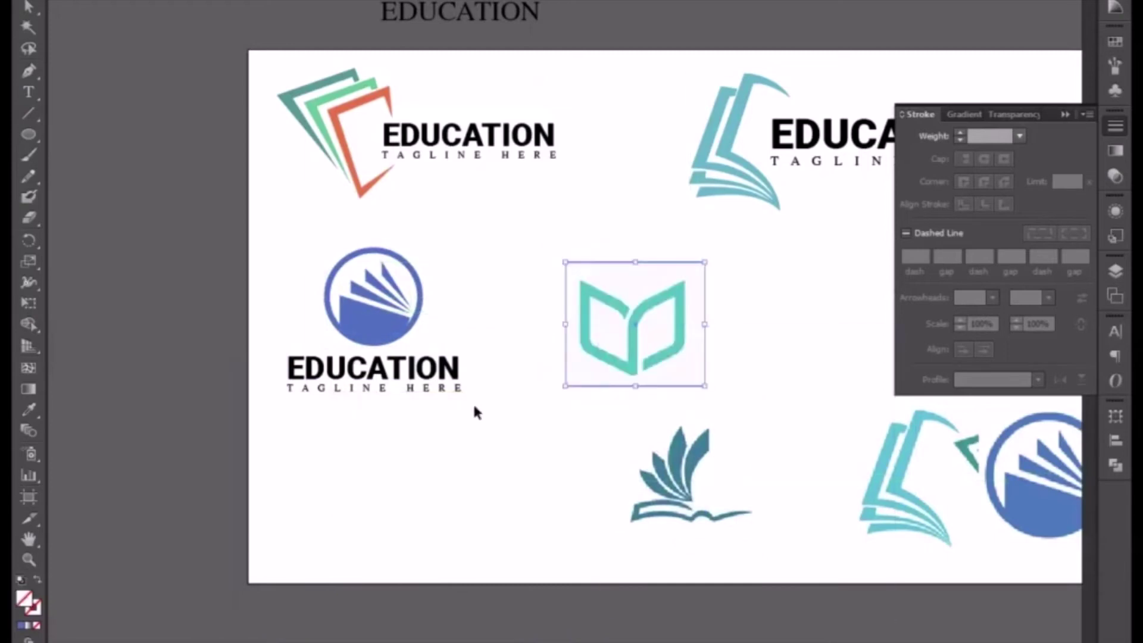
# Step: Pen-trace the book icon's top edge and lower-left rounded corner with curved anchors
pyautogui.hotkey('ctrl', '=')
pyautogui.moveTo(248, 393); pyautogui.dragTo(505, 399)
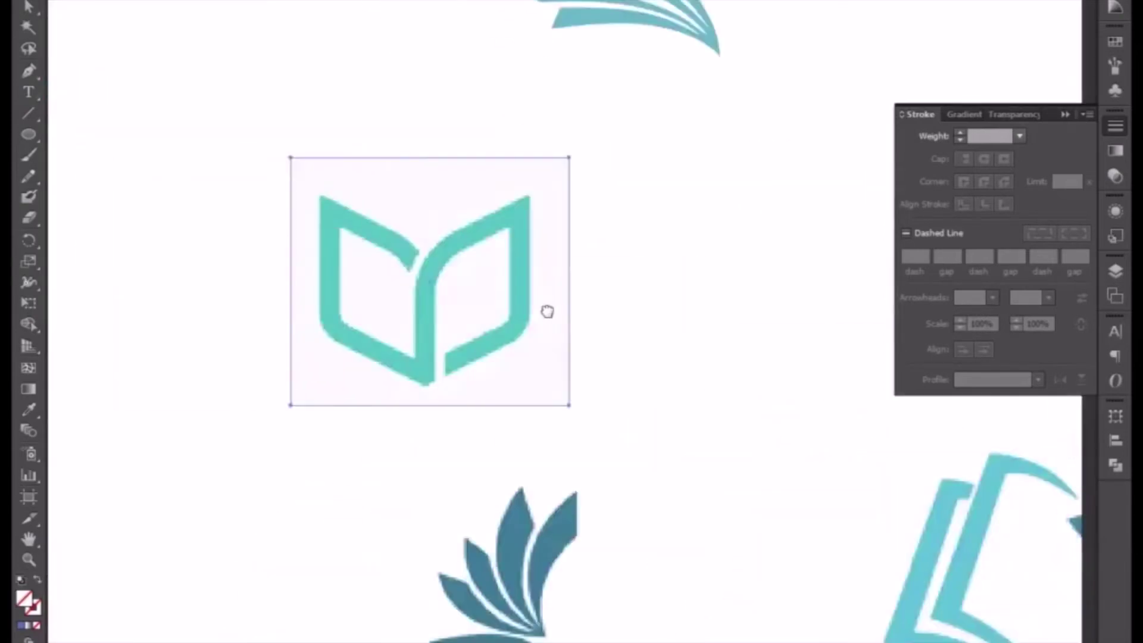
pyautogui.moveTo(399, 385)
pyautogui.mouseDown()
pyautogui.moveTo(756, 439)
pyautogui.moveTo(712, 459)
pyautogui.moveTo(679, 524)
pyautogui.moveTo(518, 493)
pyautogui.mouseUp()
pyautogui.click(28, 70)
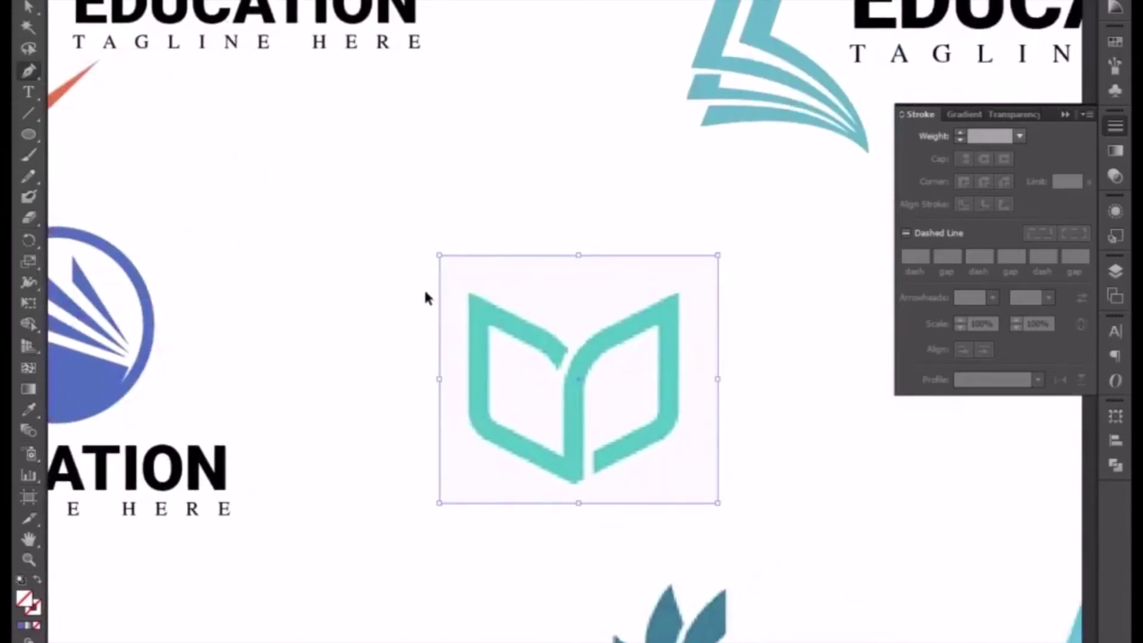
pyautogui.hotkey('ctrl', '+')
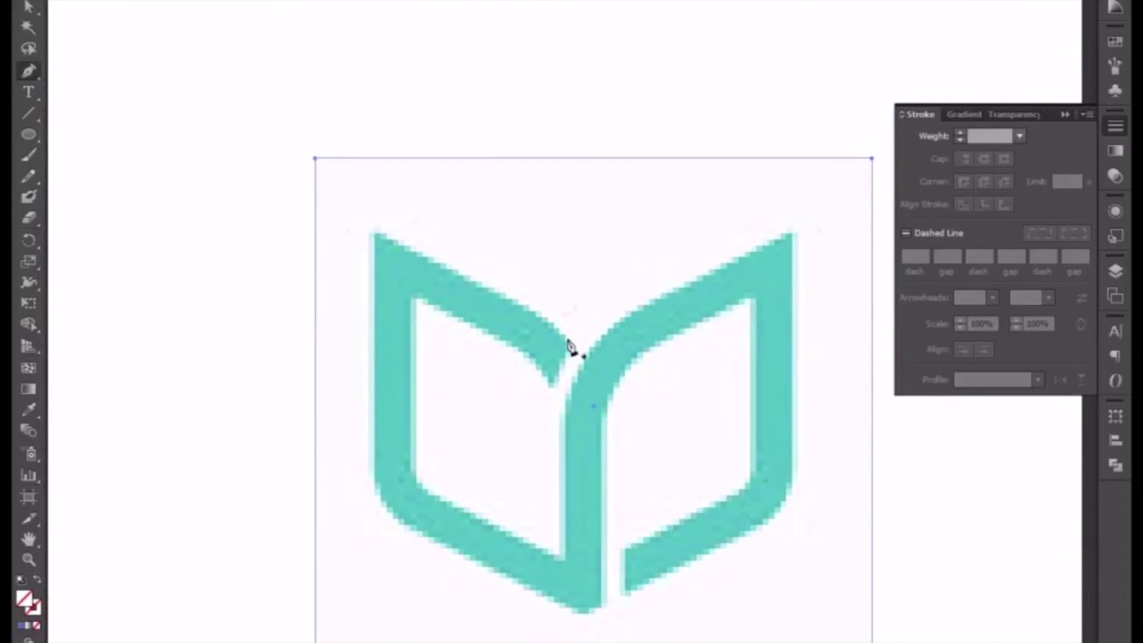
pyautogui.click(560, 335)
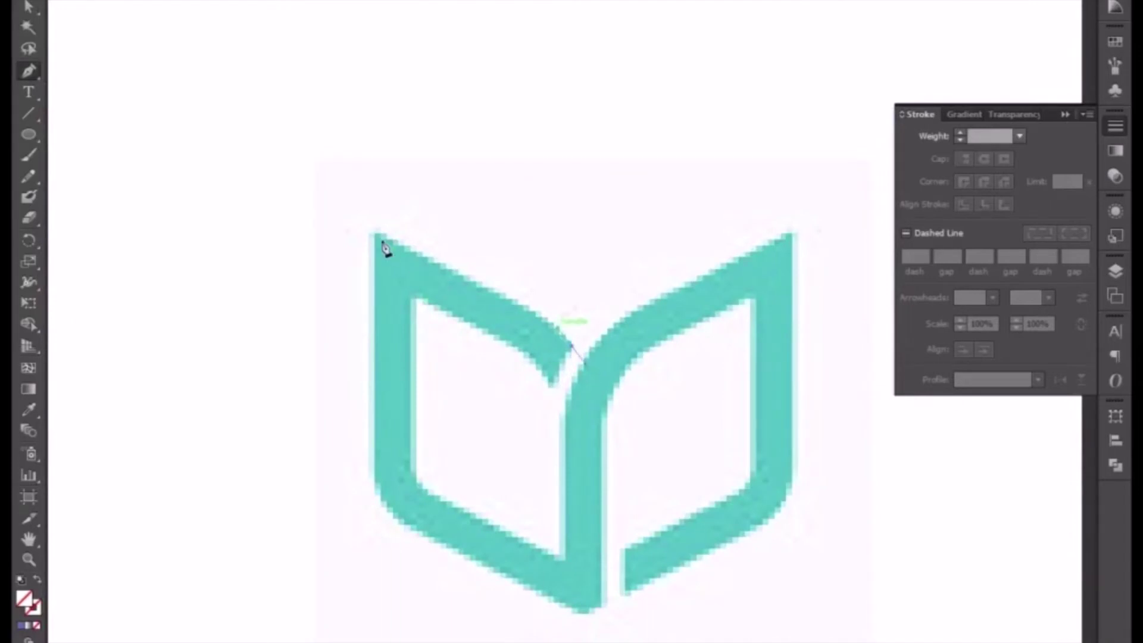
pyautogui.moveTo(350, 218); pyautogui.dragTo(352, 221)
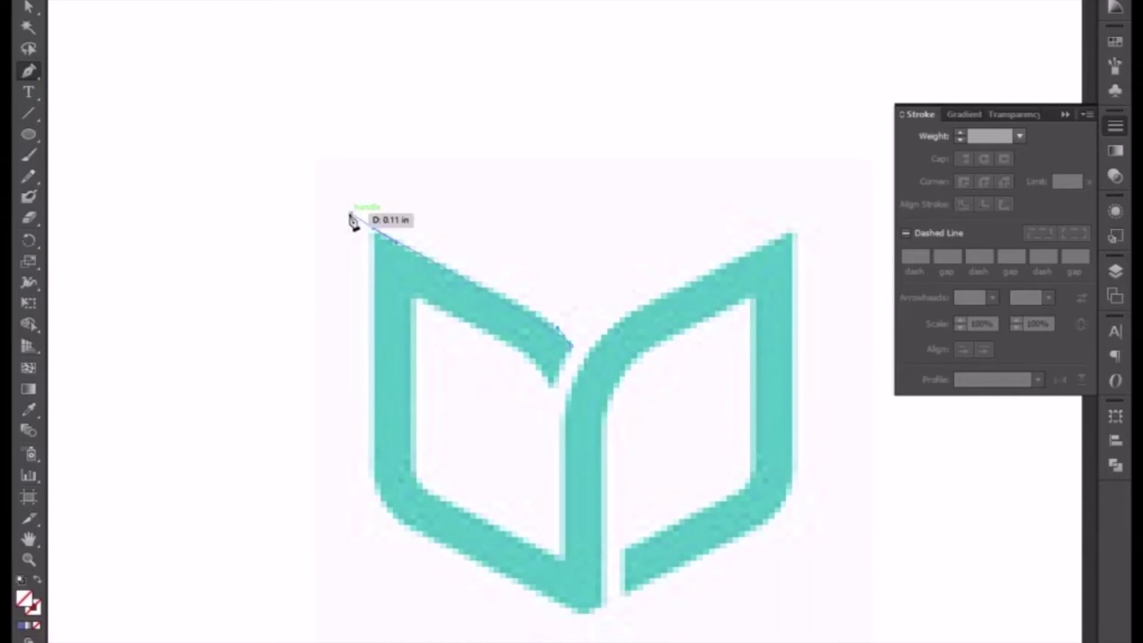
pyautogui.moveTo(351, 218); pyautogui.dragTo(350, 213)
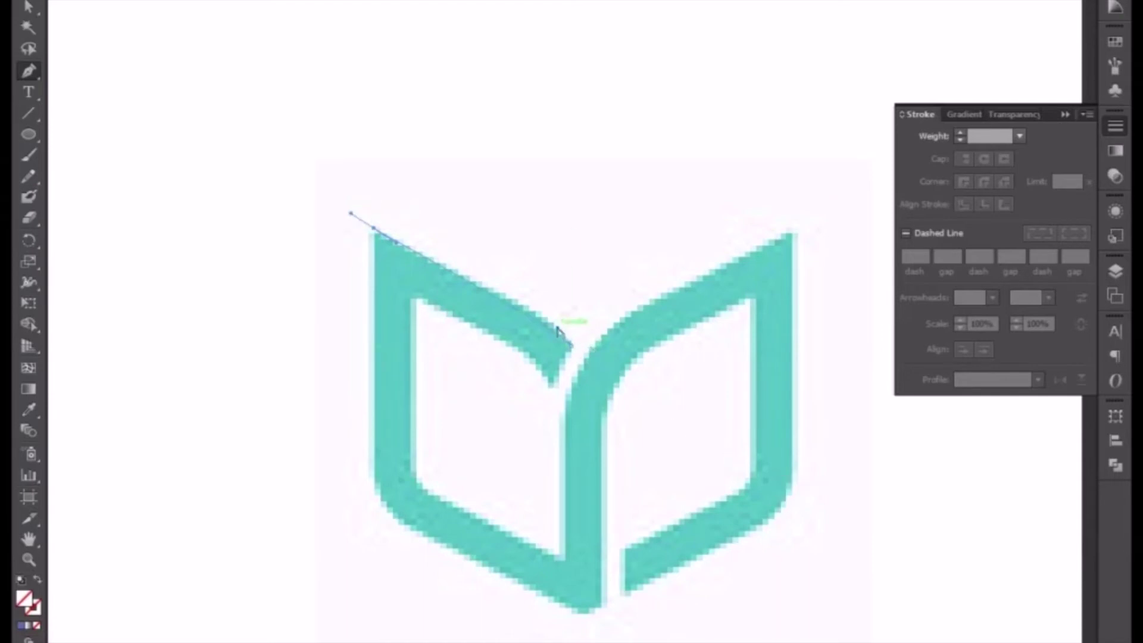
pyautogui.moveTo(558, 323); pyautogui.dragTo(555, 304)
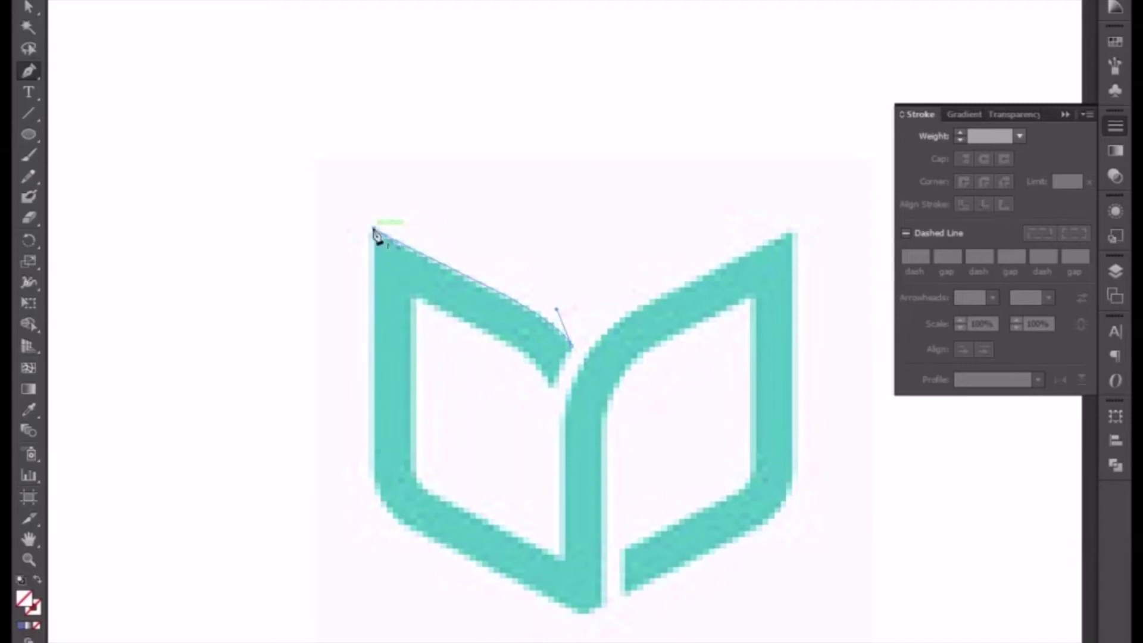
pyautogui.moveTo(375, 233); pyautogui.dragTo(372, 482)
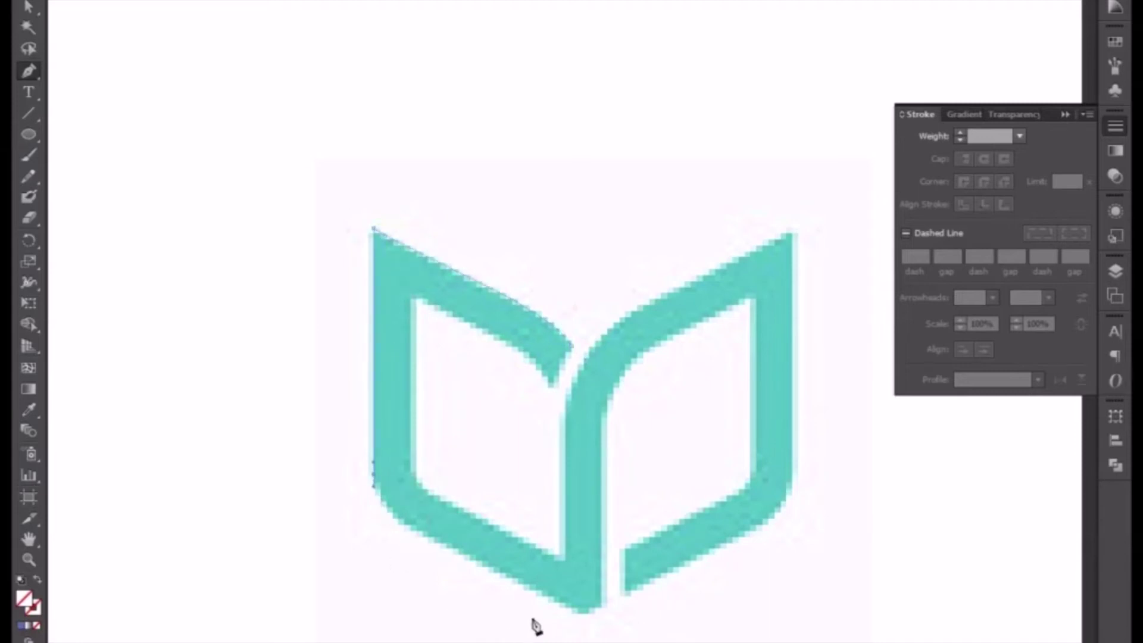
pyautogui.moveTo(534, 626)
pyautogui.mouseDown()
pyautogui.moveTo(433, 549)
pyautogui.moveTo(594, 621)
pyautogui.mouseUp()
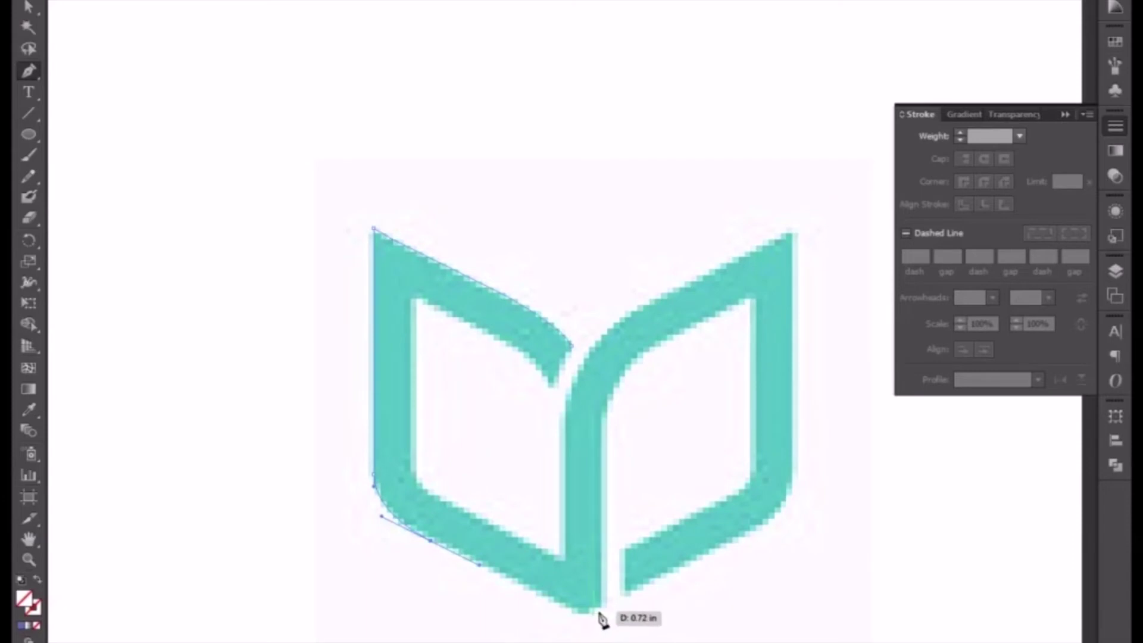
pyautogui.moveTo(596, 617)
pyautogui.mouseDown()
pyautogui.moveTo(609, 616)
pyautogui.moveTo(604, 407)
pyautogui.mouseUp()
# Step: Trace the right page edge and its bottom corner, converting anchors to sharp corners
pyautogui.moveTo(663, 469); pyautogui.dragTo(520, 516)
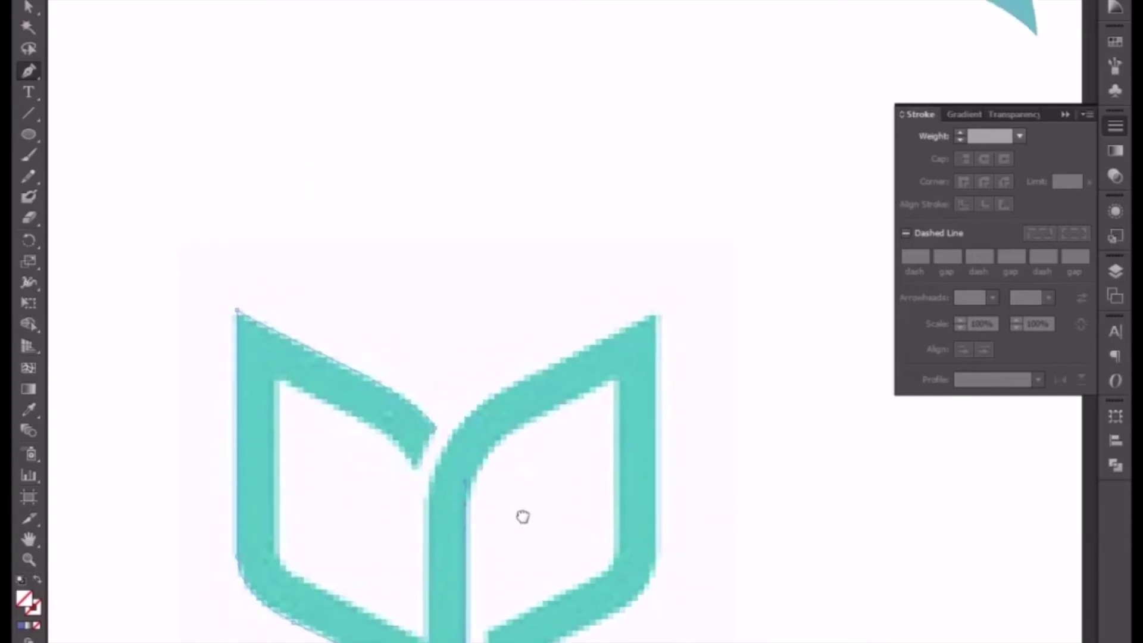
pyautogui.moveTo(612, 390); pyautogui.dragTo(752, 328)
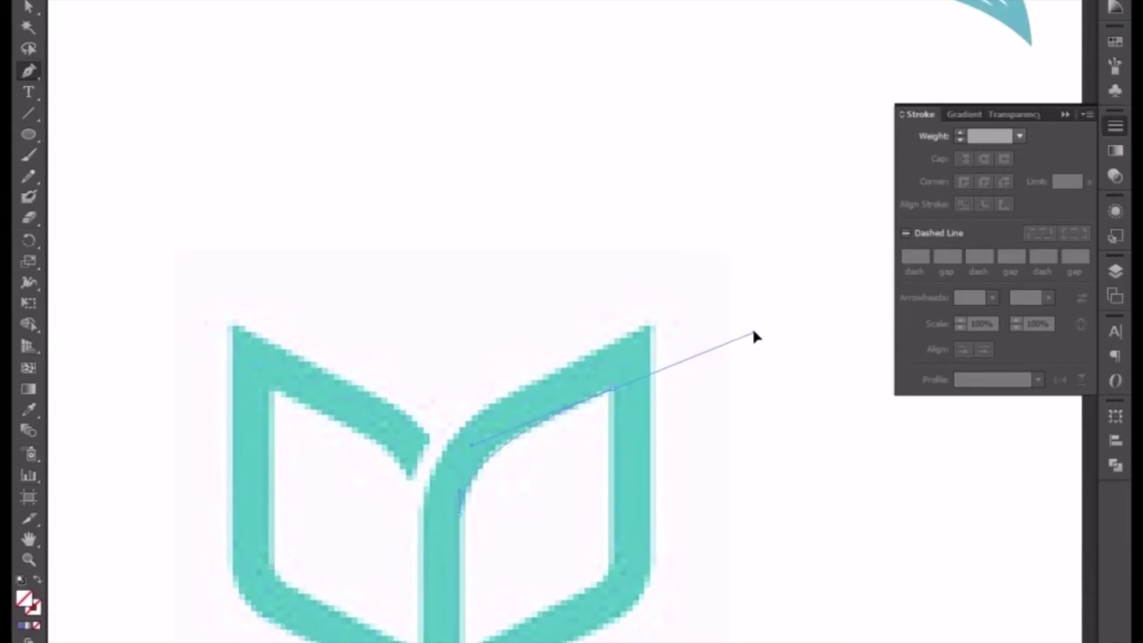
pyautogui.click(615, 395)
pyautogui.click(612, 395)
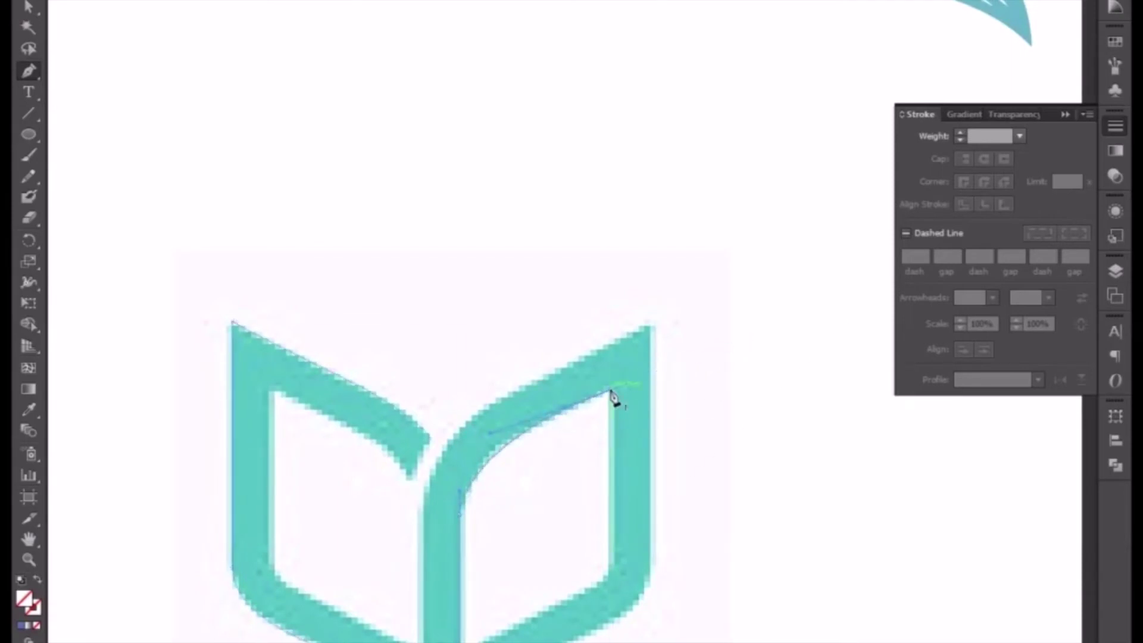
pyautogui.click(607, 574)
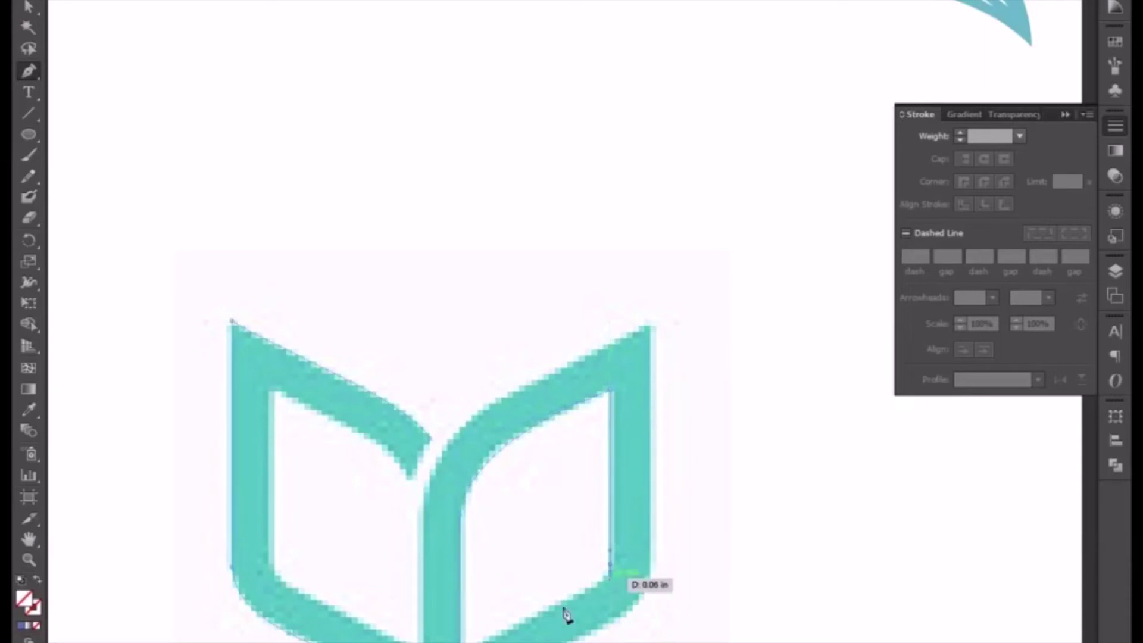
pyautogui.click(610, 580)
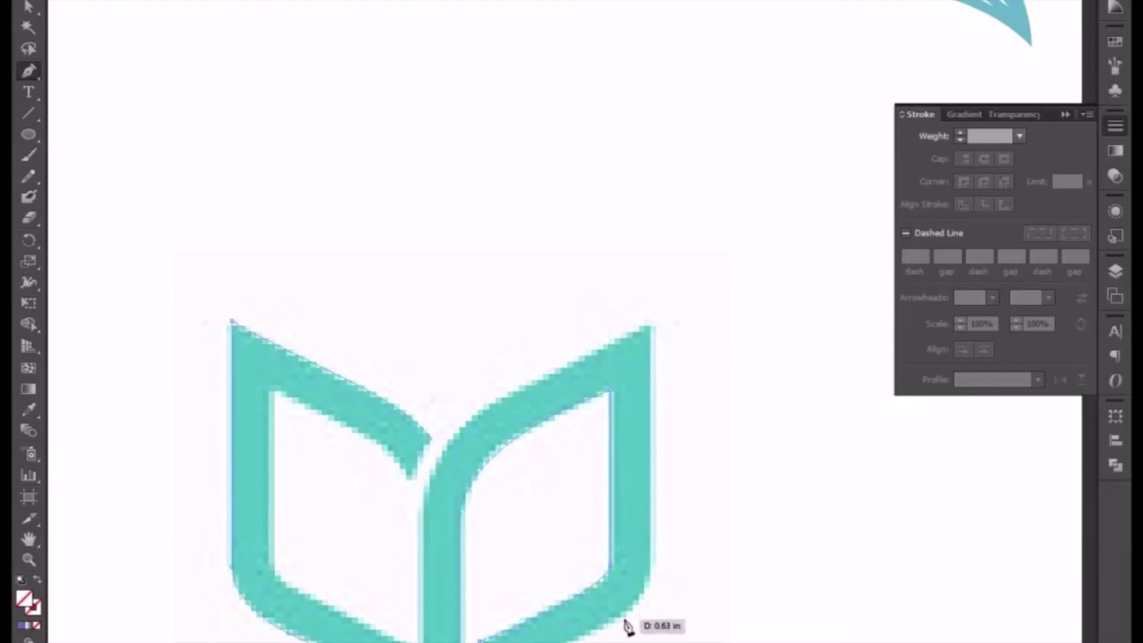
pyautogui.moveTo(623, 618)
pyautogui.mouseDown()
pyautogui.moveTo(645, 601)
pyautogui.moveTo(652, 545)
pyautogui.mouseUp()
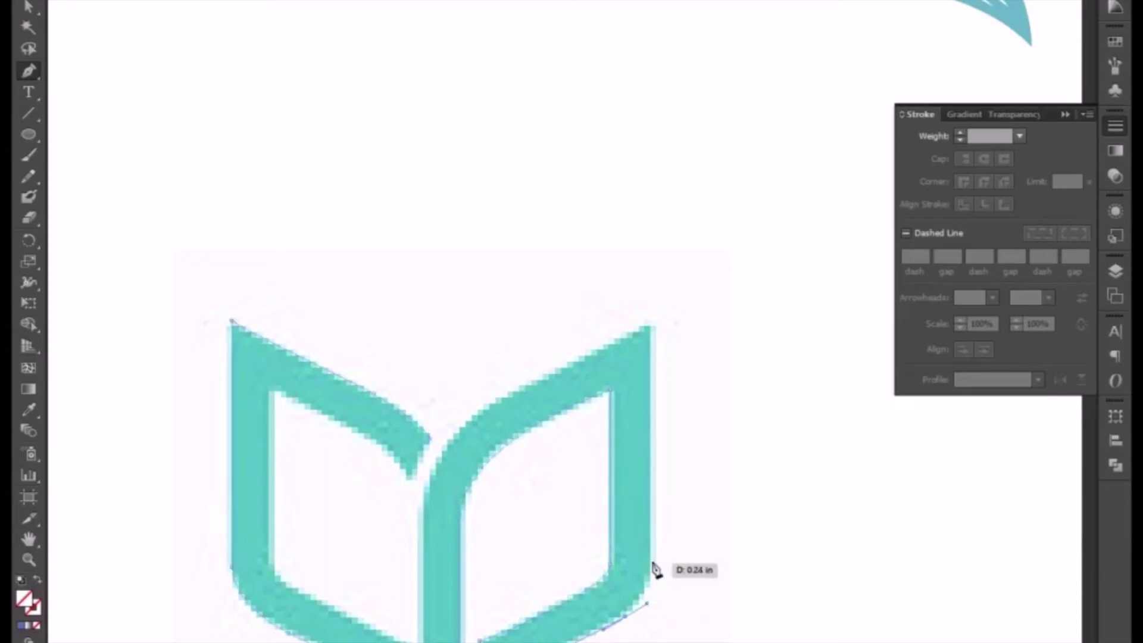
pyautogui.click(651, 527)
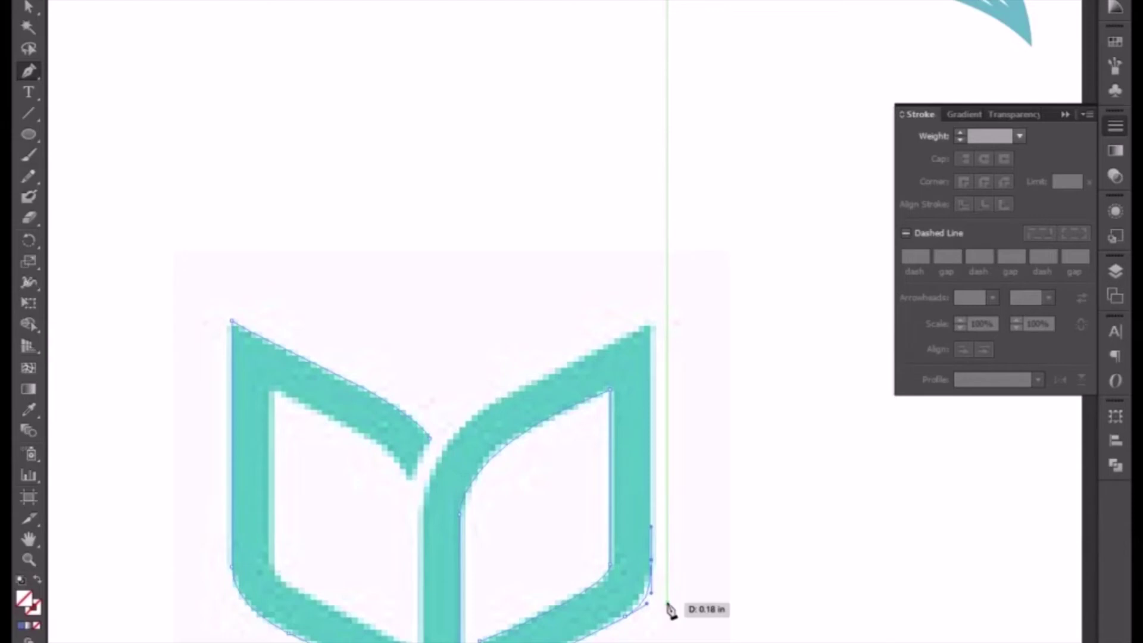
# Step: Continue the path from the top-right corner along the curved centre spine and finish it
pyautogui.click(651, 329)
pyautogui.click(650, 312)
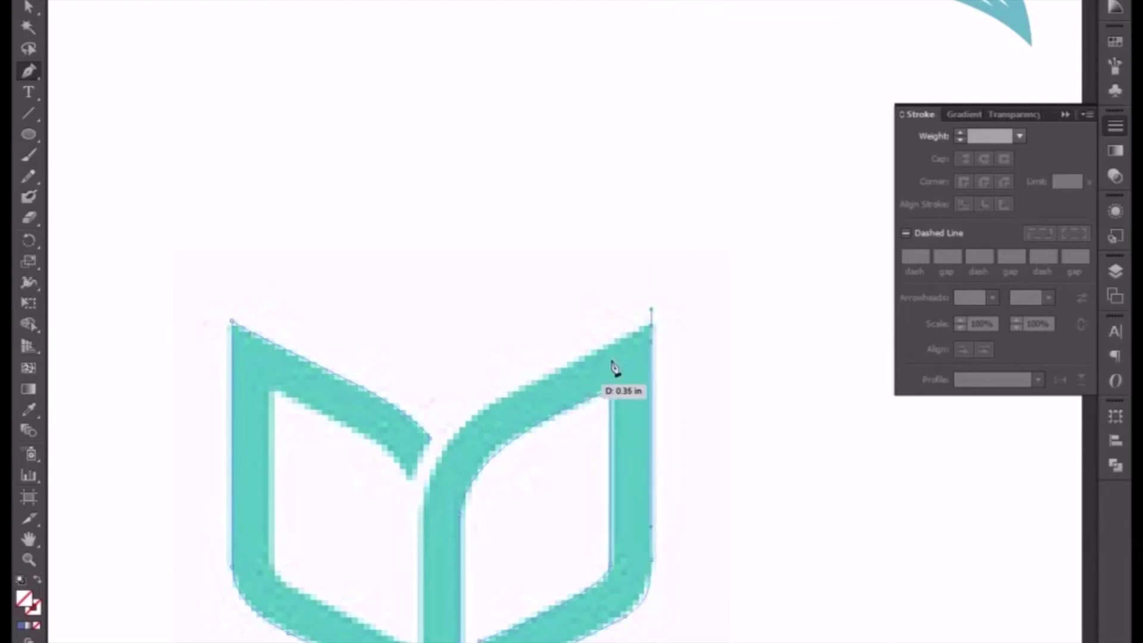
pyautogui.click(653, 328)
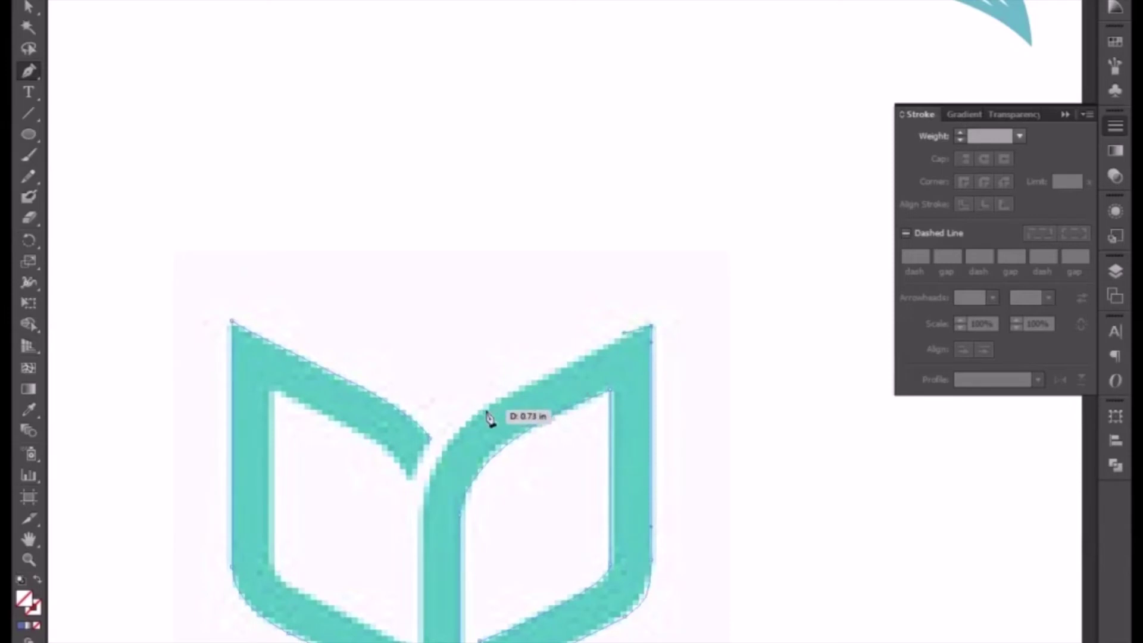
pyautogui.moveTo(444, 430); pyautogui.dragTo(447, 437)
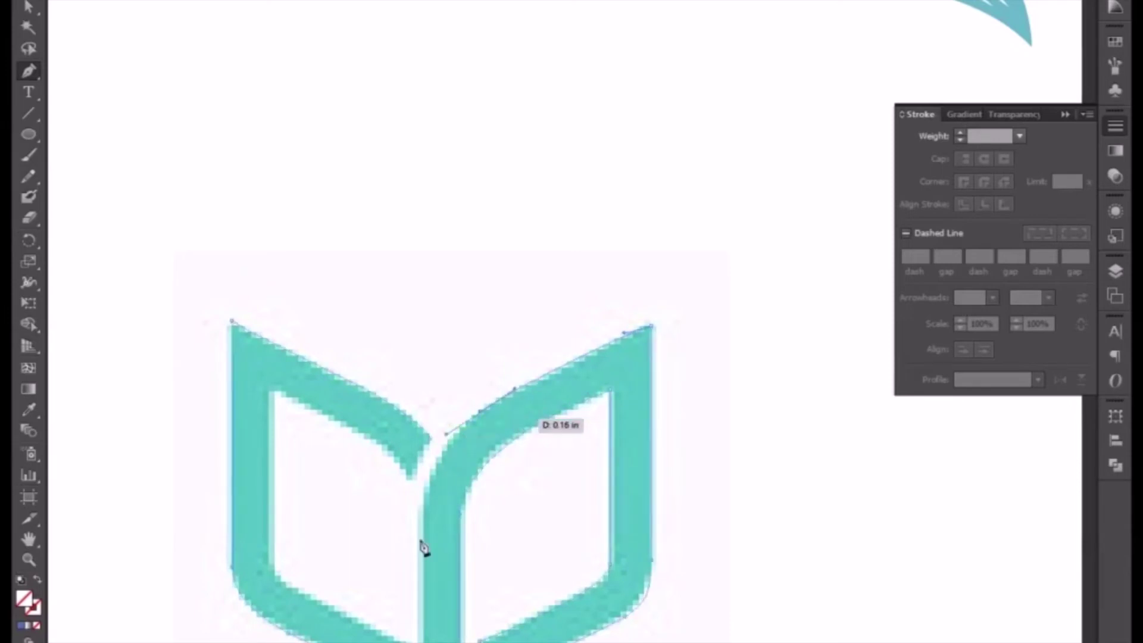
pyautogui.moveTo(423, 532); pyautogui.dragTo(416, 556)
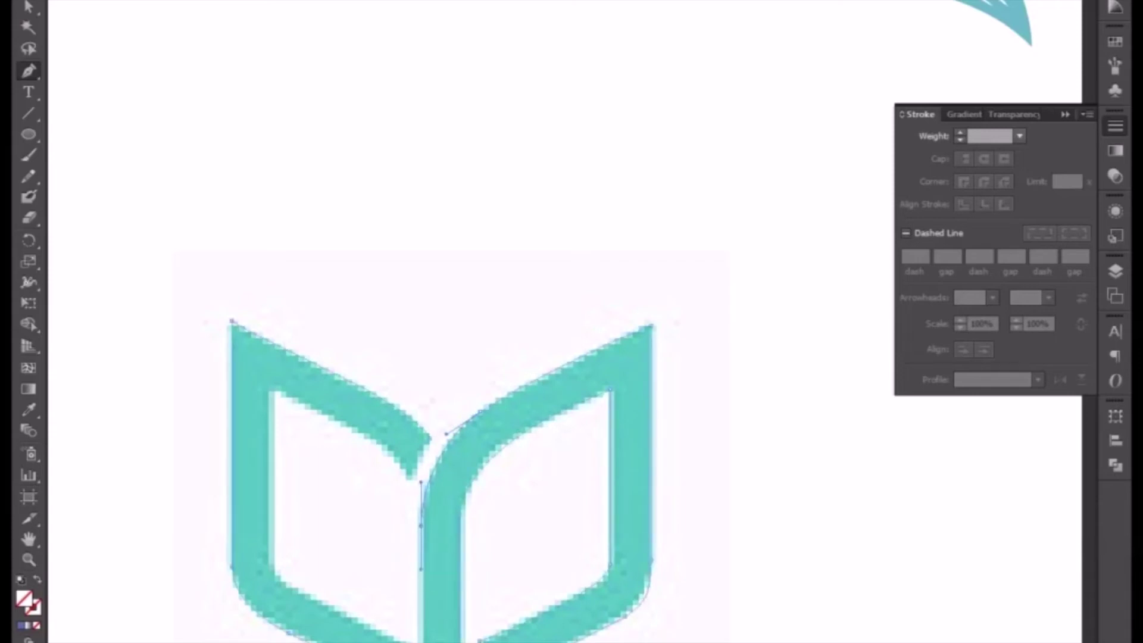
pyautogui.moveTo(422, 483)
pyautogui.mouseDown()
pyautogui.moveTo(429, 613)
pyautogui.moveTo(284, 587)
pyautogui.moveTo(265, 566)
pyautogui.moveTo(273, 396)
pyautogui.moveTo(409, 485)
pyautogui.moveTo(419, 516)
pyautogui.mouseUp()
pyautogui.keyDown('ctrl'); pyautogui.click(271, 526); pyautogui.keyUp('ctrl')
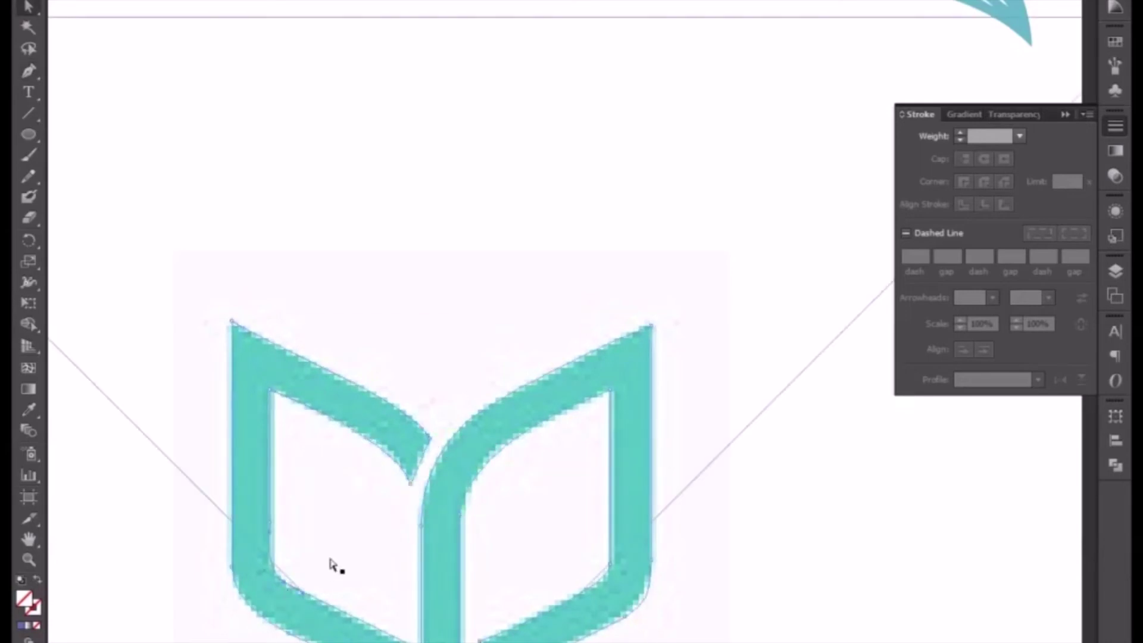
# Step: Fill the traced book shape with teal sampled from the book artwork using the Eyedropper
pyautogui.hotkey('ctrl', '-')
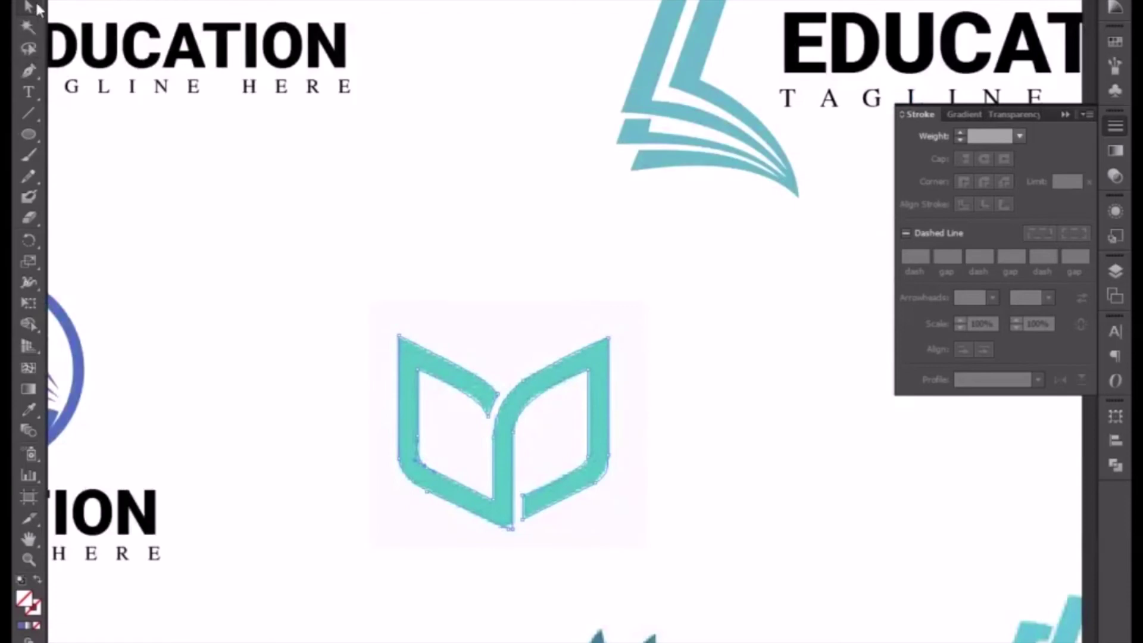
pyautogui.click(29, 7)
pyautogui.hotkey('ctrl', '-')
pyautogui.hotkey('ctrl', '-')
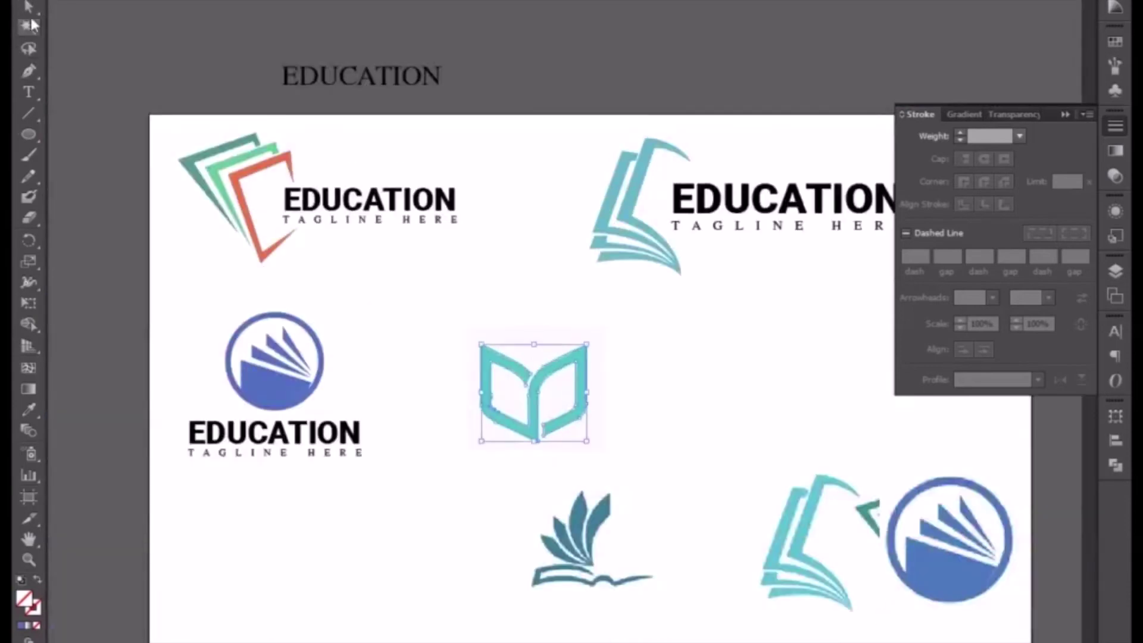
pyautogui.click(28, 411)
pyautogui.click(492, 382)
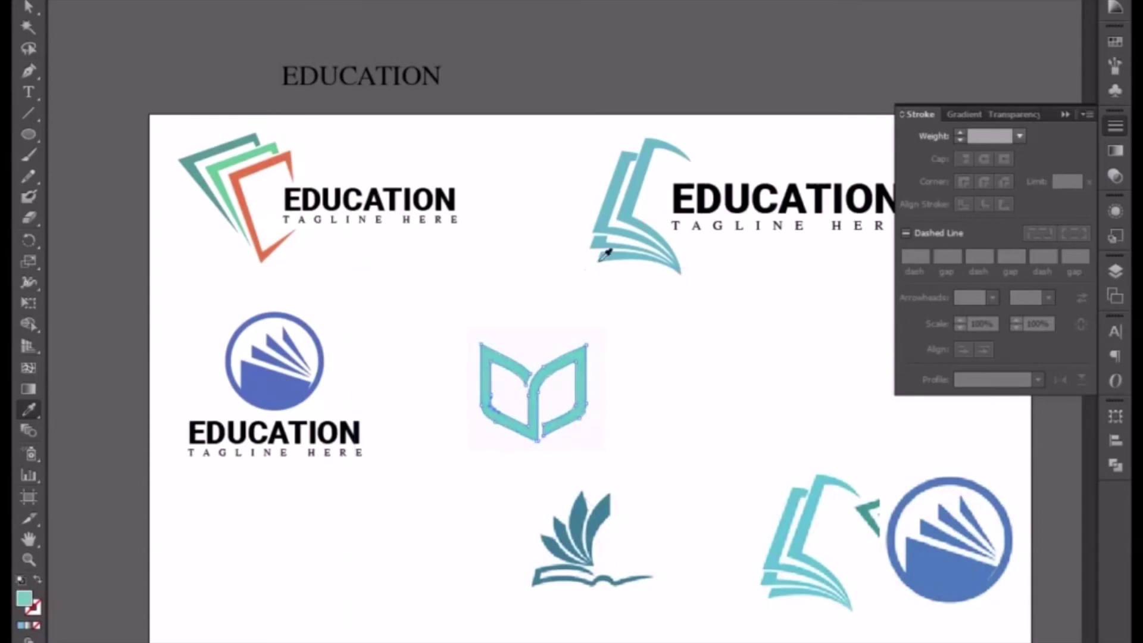
pyautogui.doubleClick(24, 597)
pyautogui.click(757, 225)
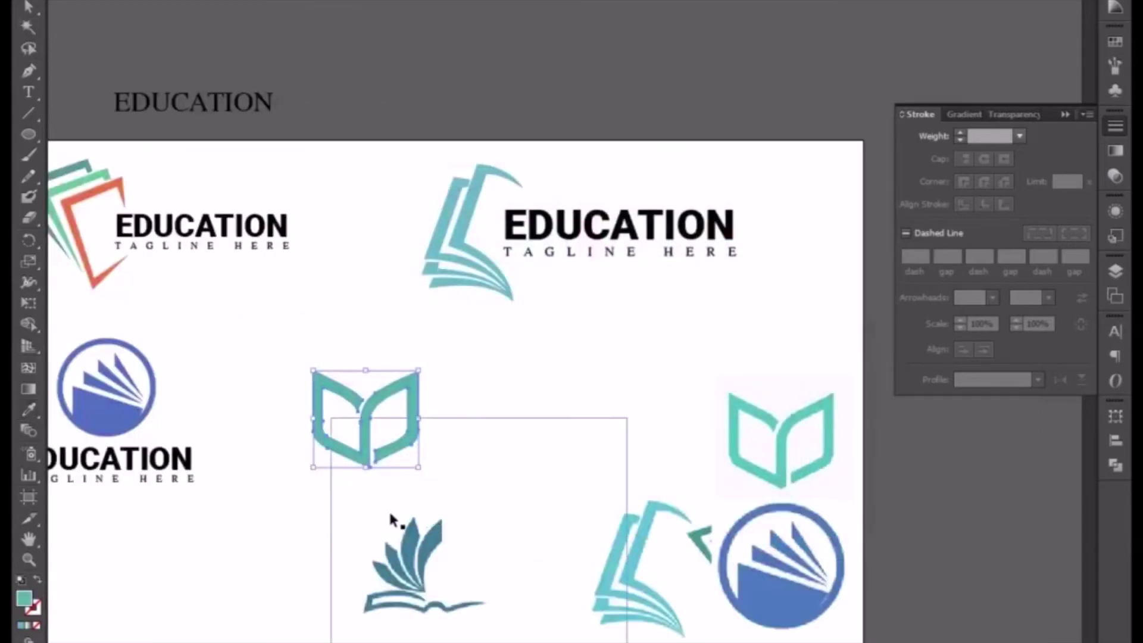
# Step: Move the leaf-and-book logo down-left and place an EDUCATION wordmark copy under the teal book
pyautogui.click(354, 570)
pyautogui.moveTo(354, 569); pyautogui.dragTo(170, 610)
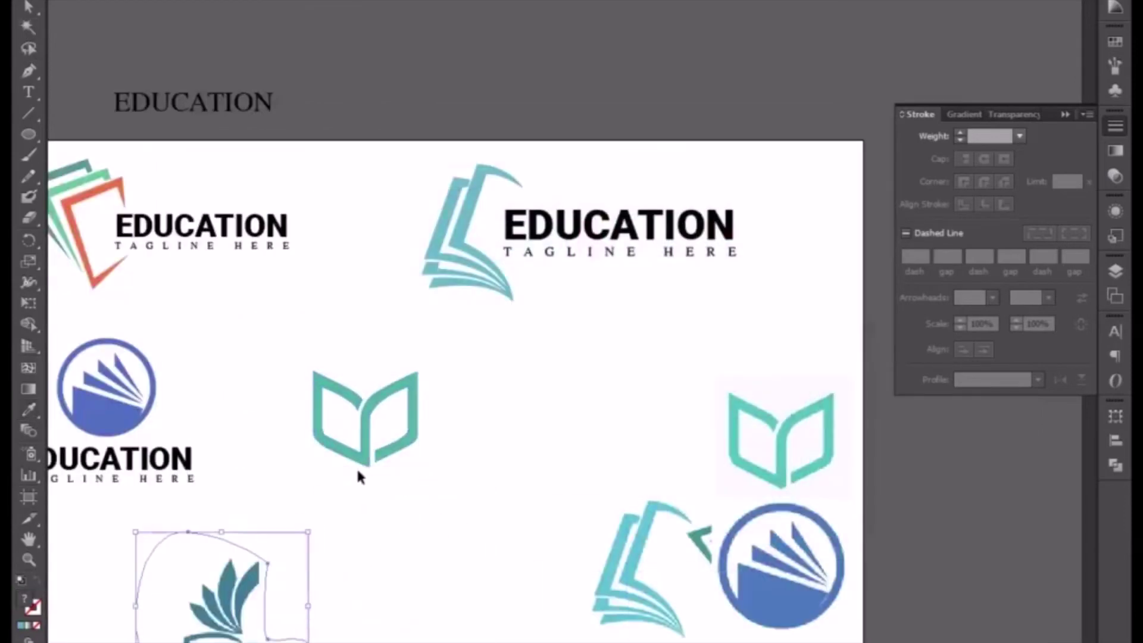
pyautogui.moveTo(188, 487); pyautogui.dragTo(426, 509)
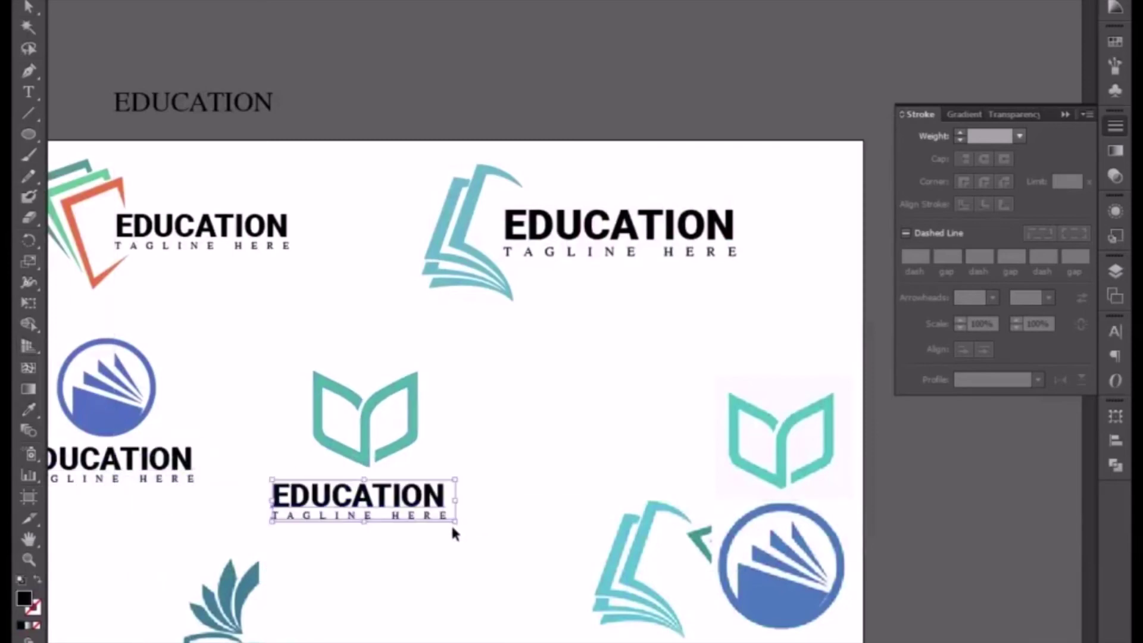
pyautogui.press('Right')
pyautogui.press('Right')
pyautogui.press('Right')
pyautogui.press('Right')
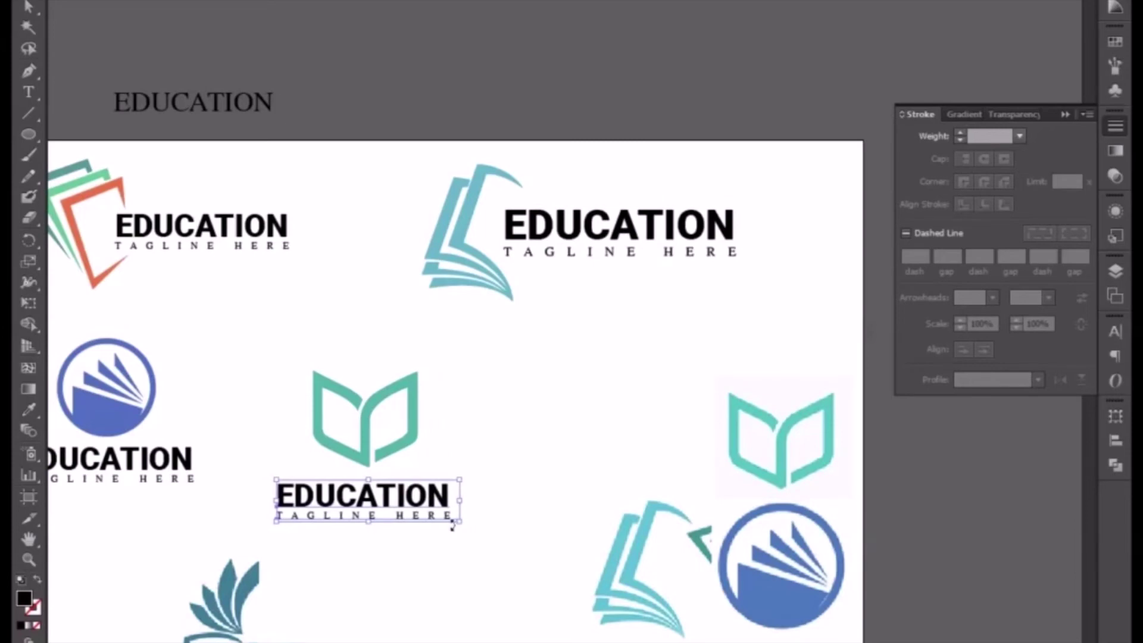
pyautogui.press('Right')
pyautogui.press('Right')
pyautogui.press('Right')
pyautogui.press('Right')
pyautogui.press('Right')
pyautogui.press('Right')
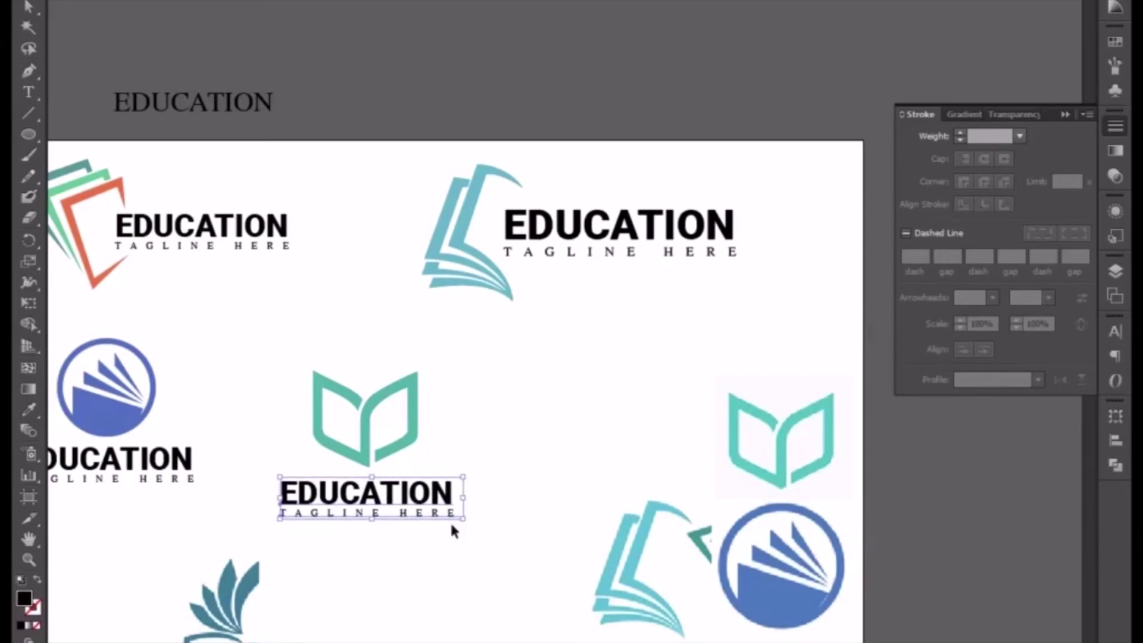
# Step: Shift the teal book icon and its wordmark up together into position
pyautogui.keyDown('shift'); pyautogui.click(399, 447); pyautogui.keyUp('shift')
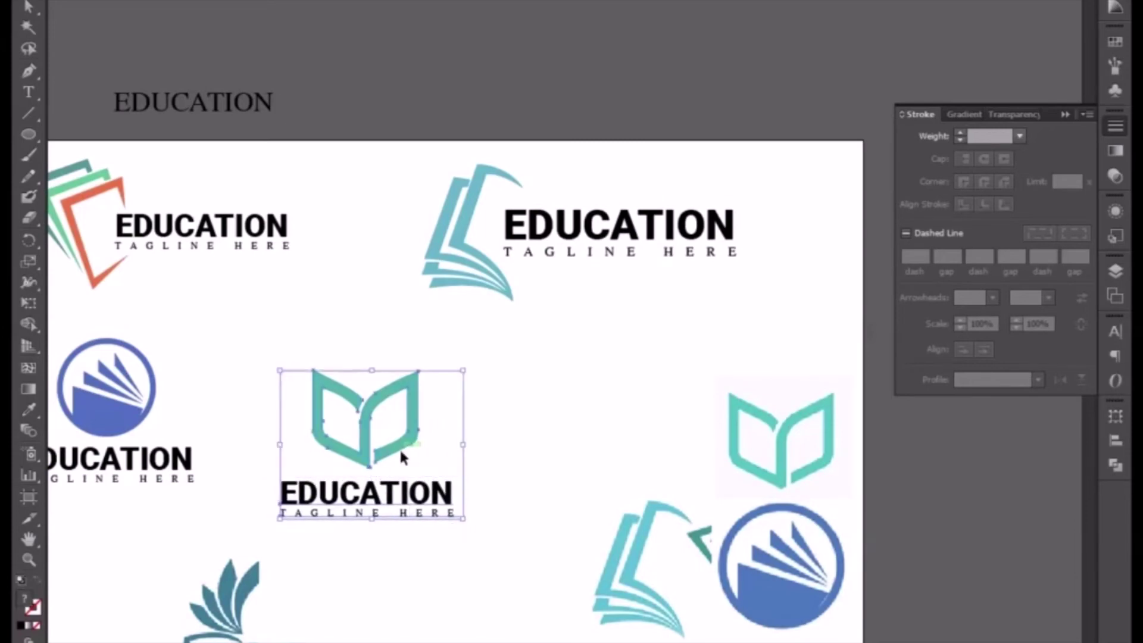
pyautogui.hotkey('shift', 'Up')
pyautogui.hotkey('shift', 'Up')
pyautogui.hotkey('shift', 'Up')
pyautogui.hotkey('shift', 'Up')
pyautogui.hotkey('shift', 'Up')
pyautogui.click(398, 524)
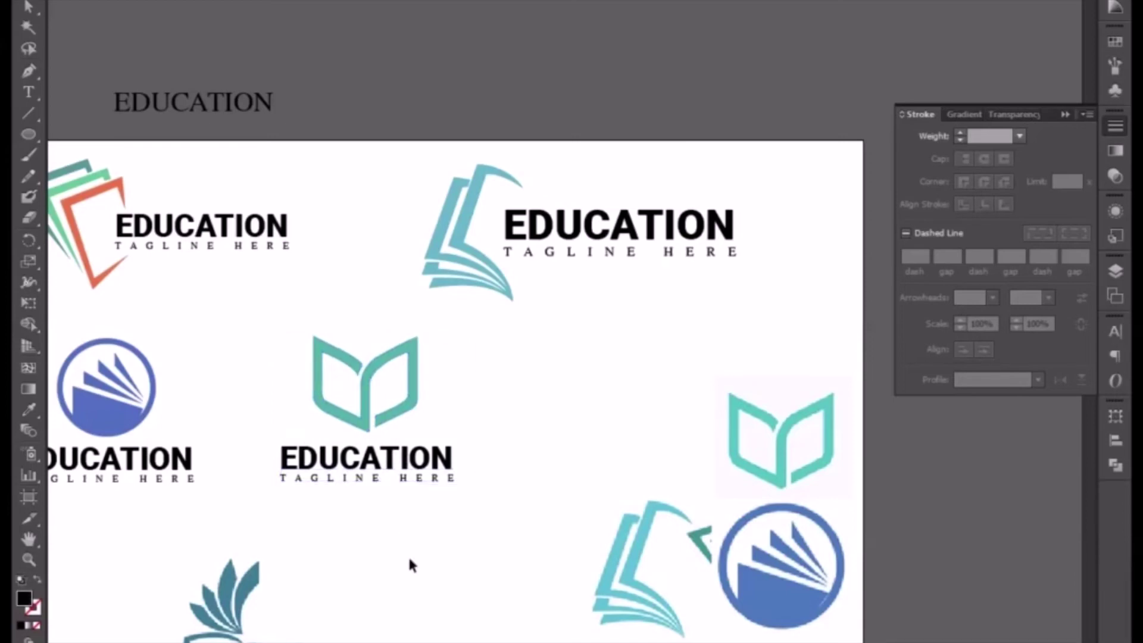
pyautogui.moveTo(428, 513); pyautogui.dragTo(480, 439)
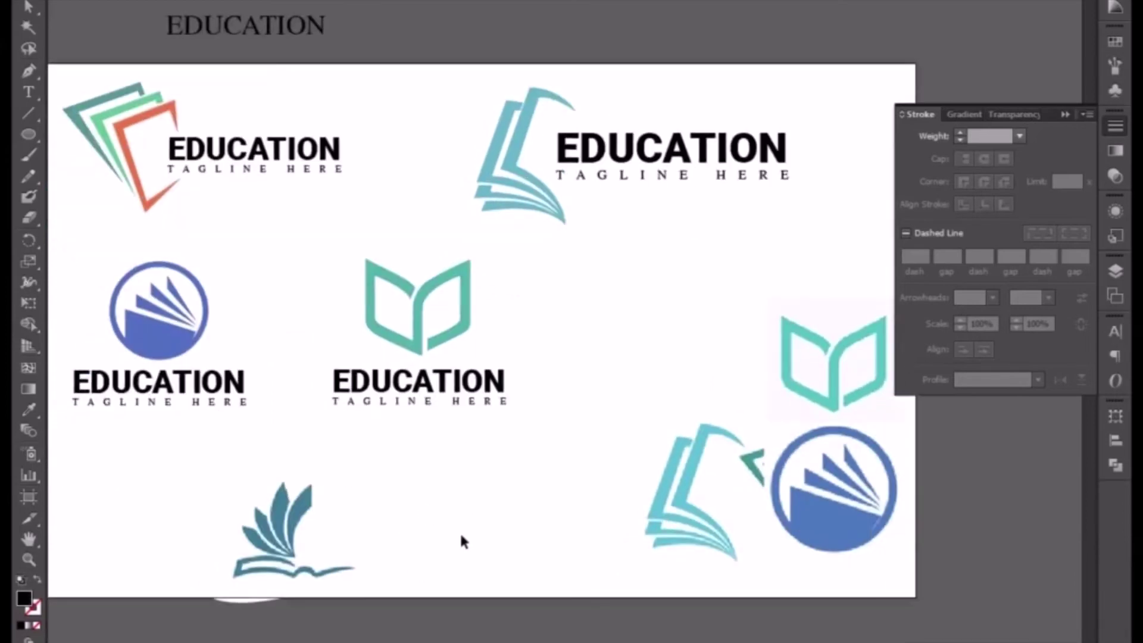
pyautogui.moveTo(487, 493); pyautogui.dragTo(531, 537)
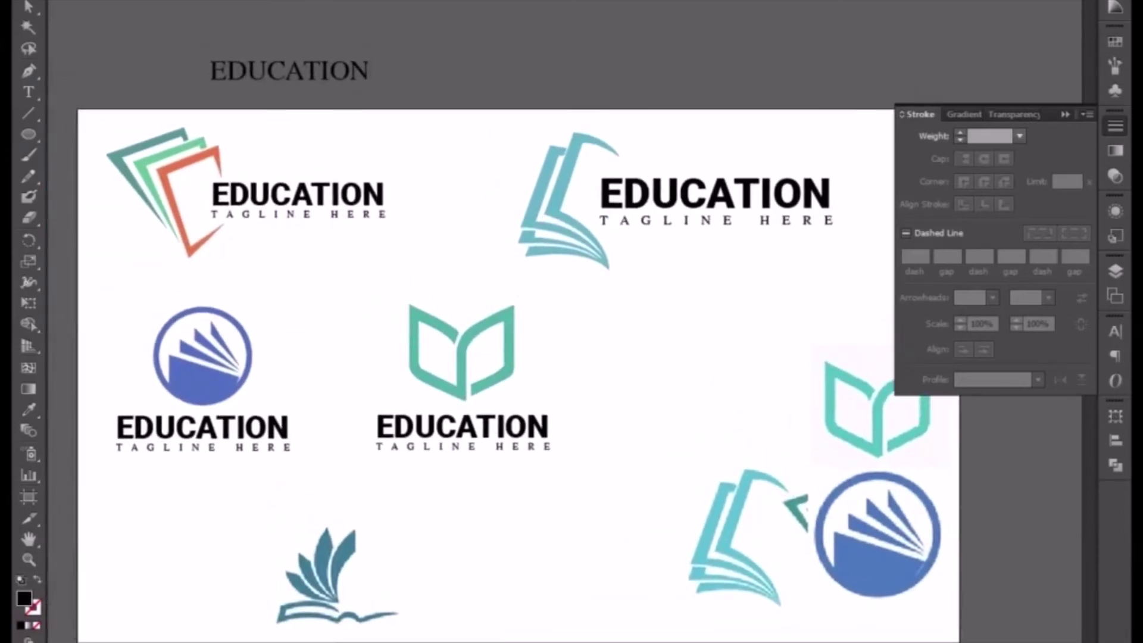
# Step: Draw and clear a freehand loop around the leaf-and-book logo, zooming in closely on it
pyautogui.click(318, 579)
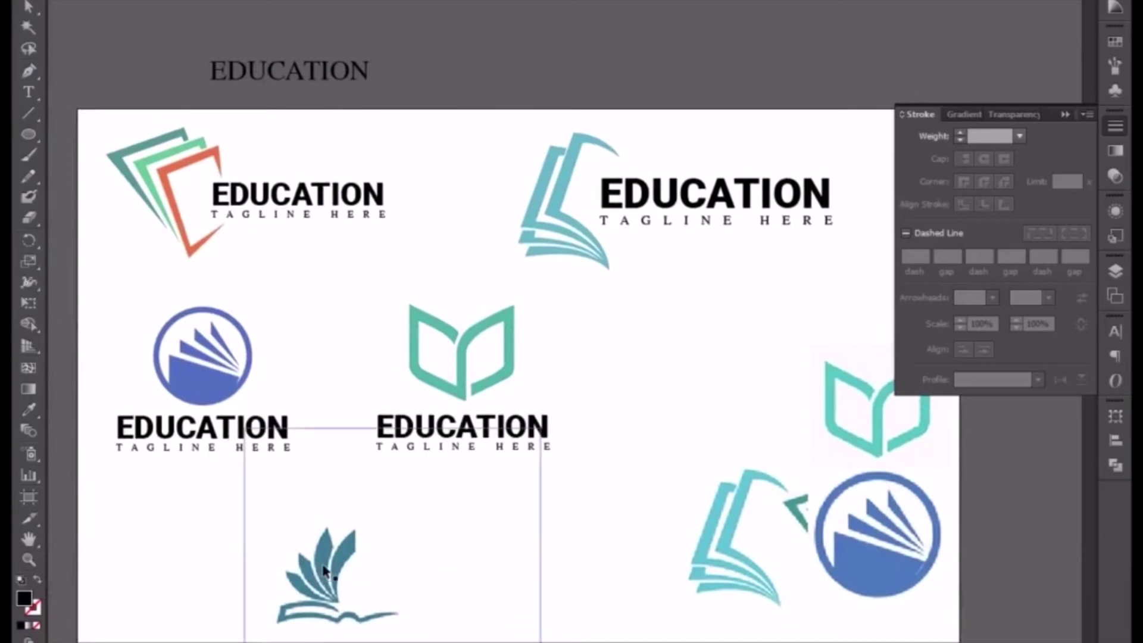
pyautogui.press('q')
pyautogui.moveTo(362, 551); pyautogui.dragTo(453, 444)
pyautogui.hotkey('ctrl', '+')
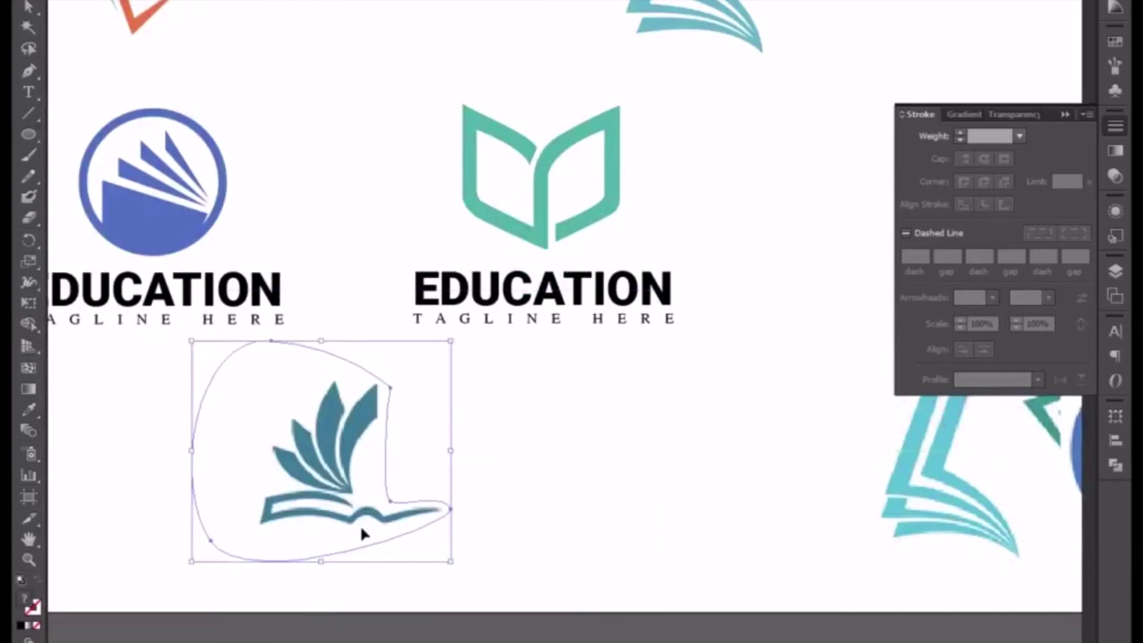
pyautogui.click(551, 444)
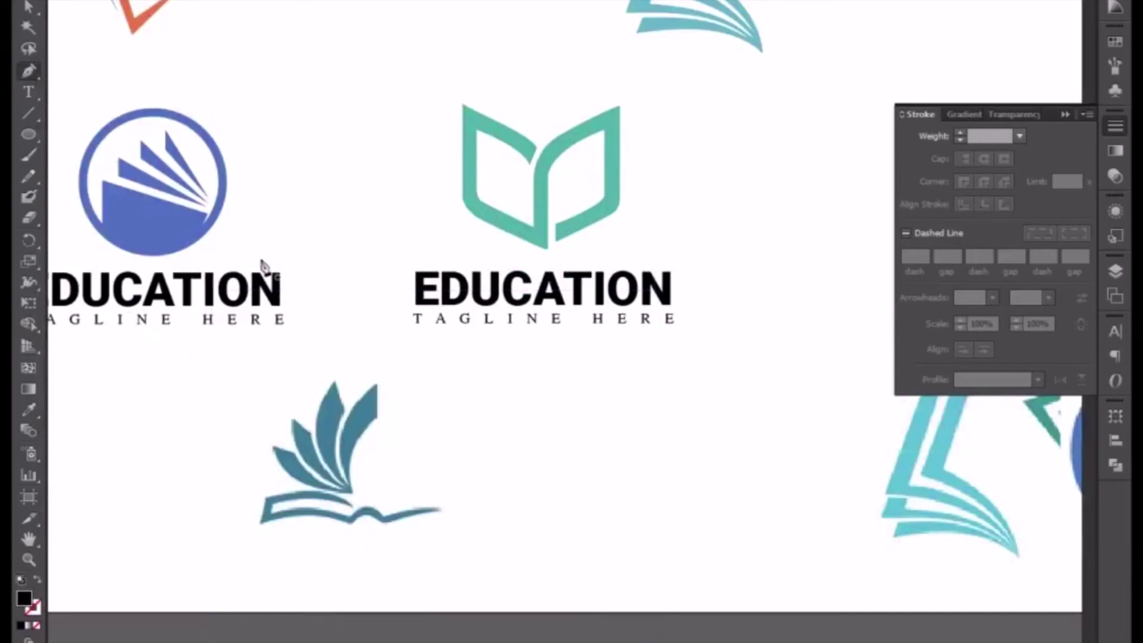
pyautogui.hotkey('ctrl', '+')
pyautogui.hotkey('ctrl', '+')
pyautogui.scroll(-2, 561, 316)
pyautogui.hscroll(-4, 561, 316)
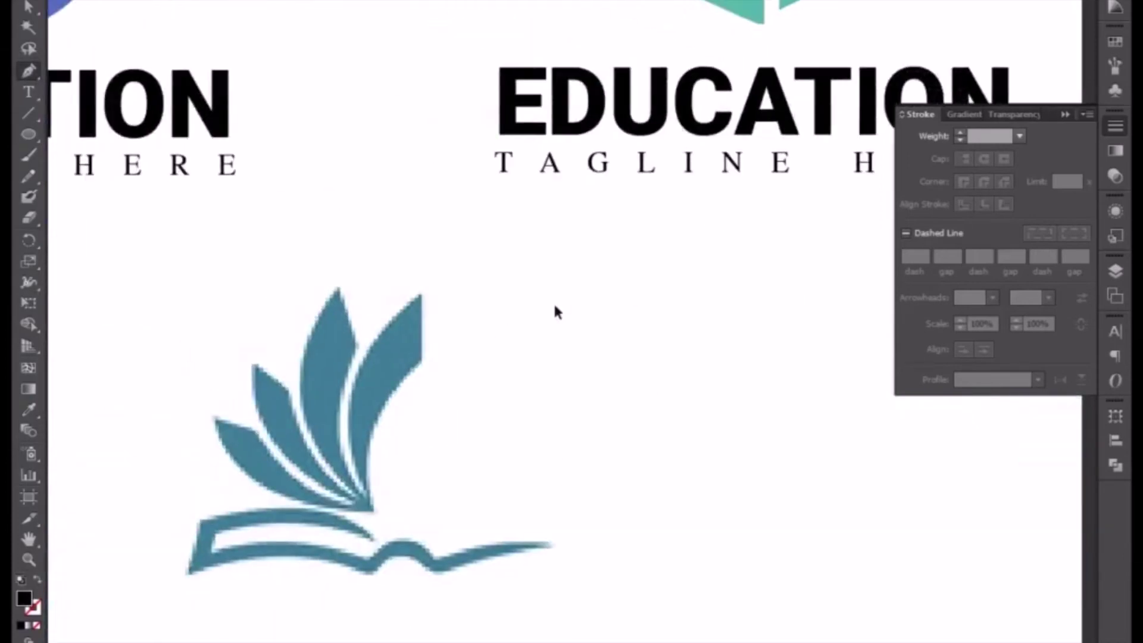
pyautogui.hotkey('ctrl', '+')
# Step: Pen-trace the leaf fan's outer edge to a sharp left tip, then make it stroke-only
pyautogui.click(376, 277)
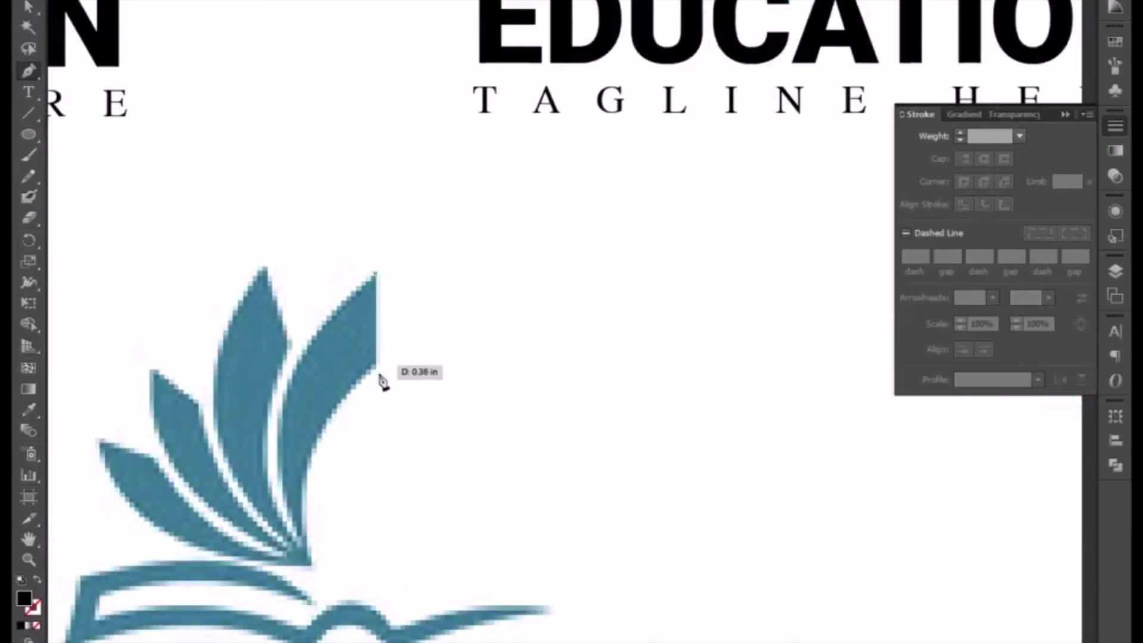
pyautogui.click(376, 368)
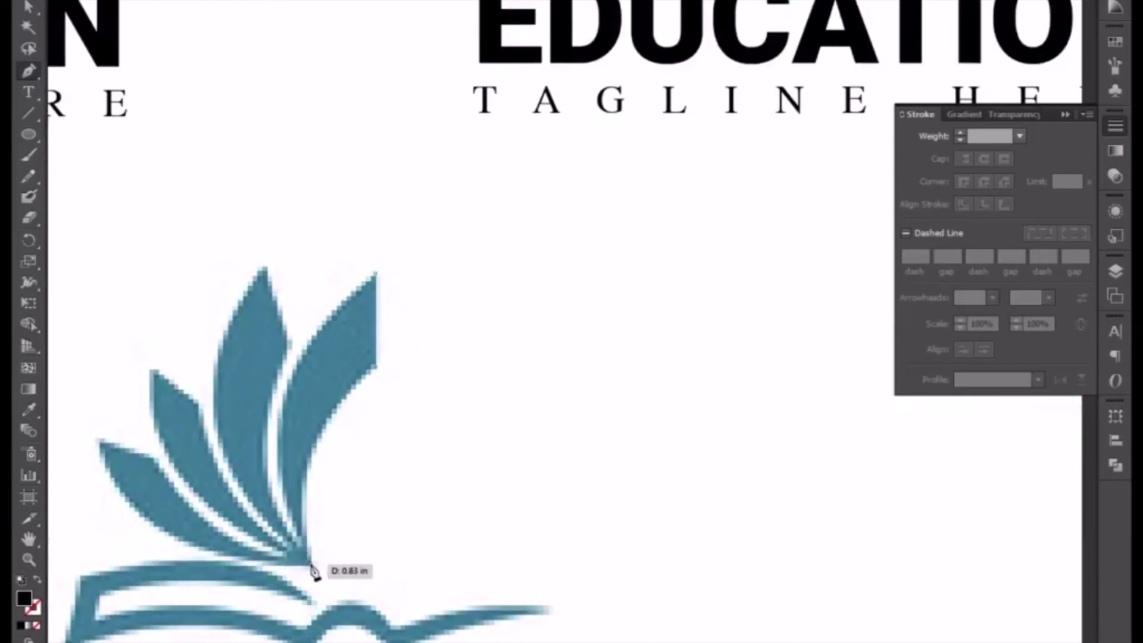
pyautogui.moveTo(307, 557); pyautogui.dragTo(329, 640)
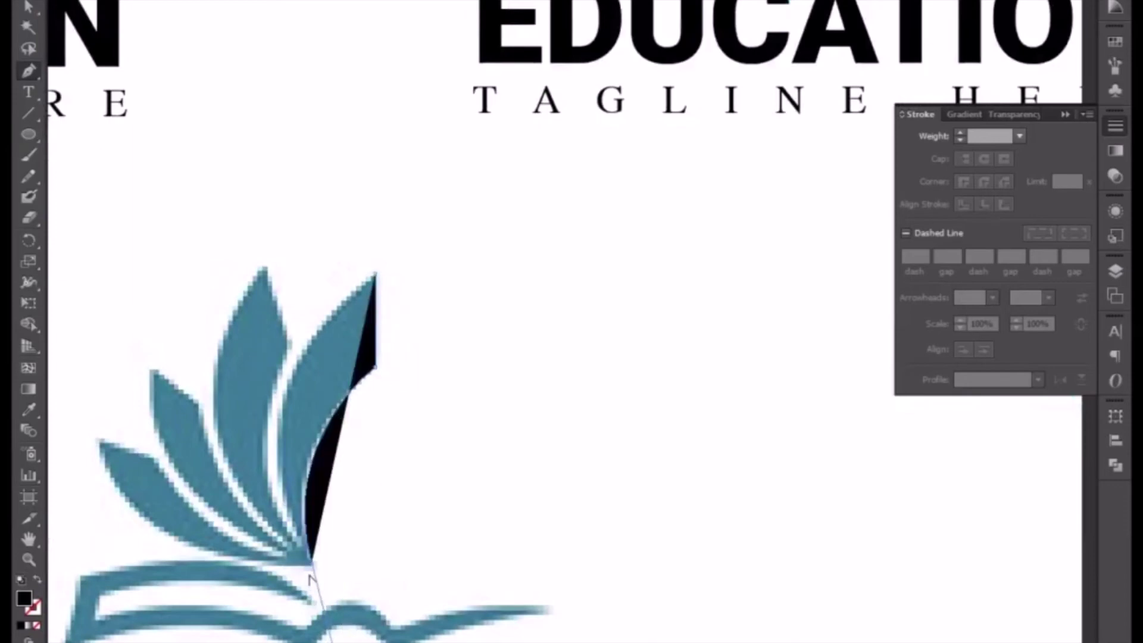
pyautogui.moveTo(318, 582); pyautogui.dragTo(312, 571)
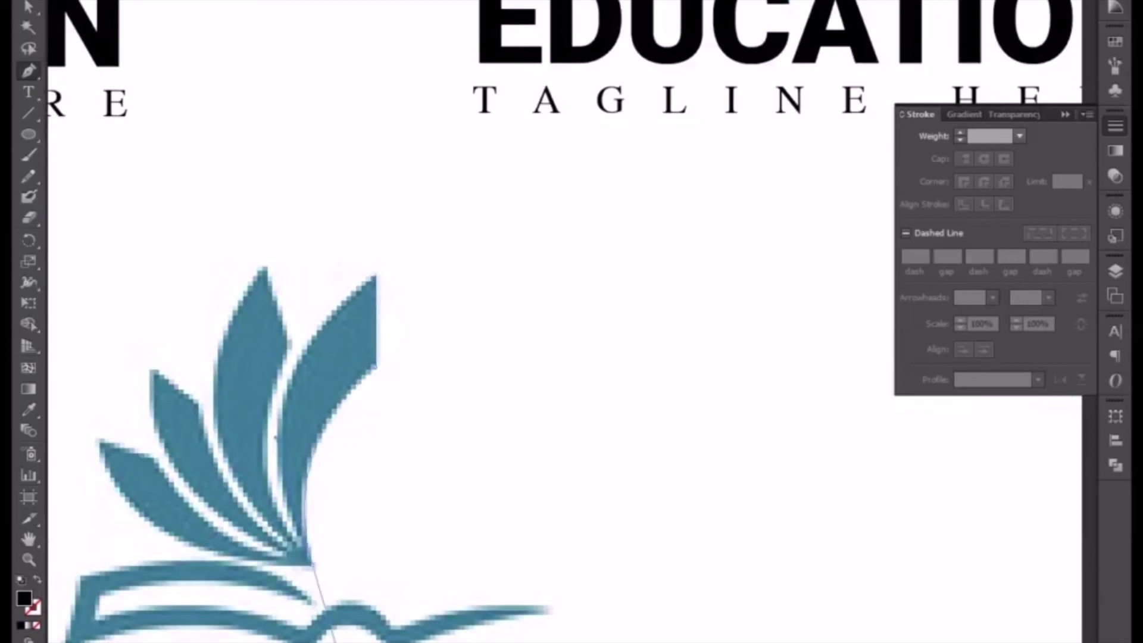
pyautogui.moveTo(324, 440); pyautogui.dragTo(339, 420)
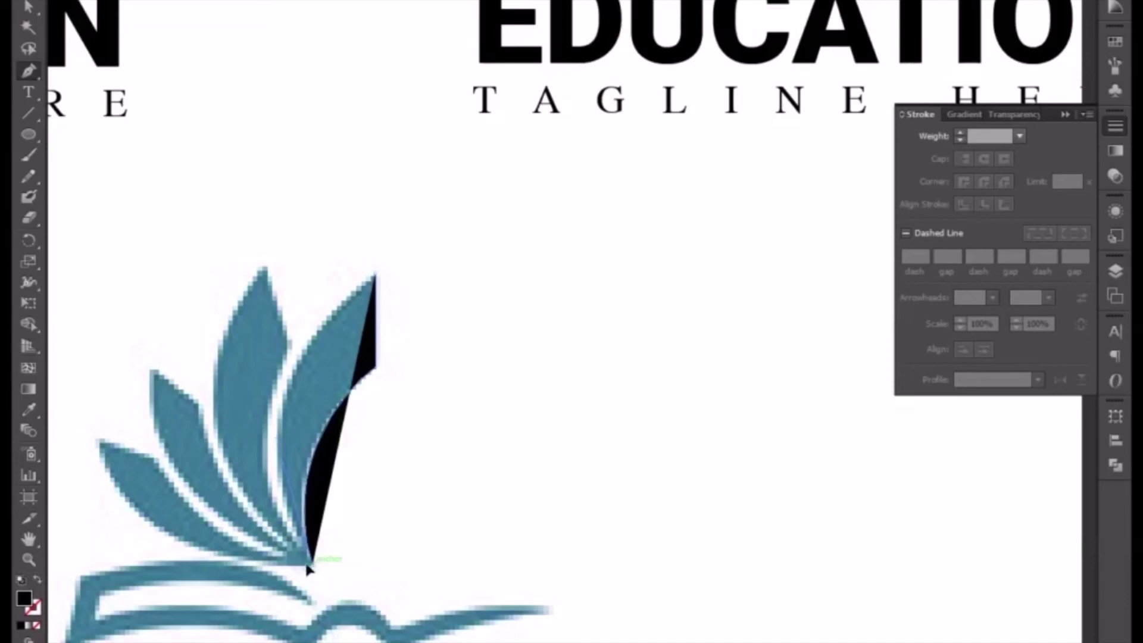
pyautogui.moveTo(280, 573); pyautogui.dragTo(496, 524)
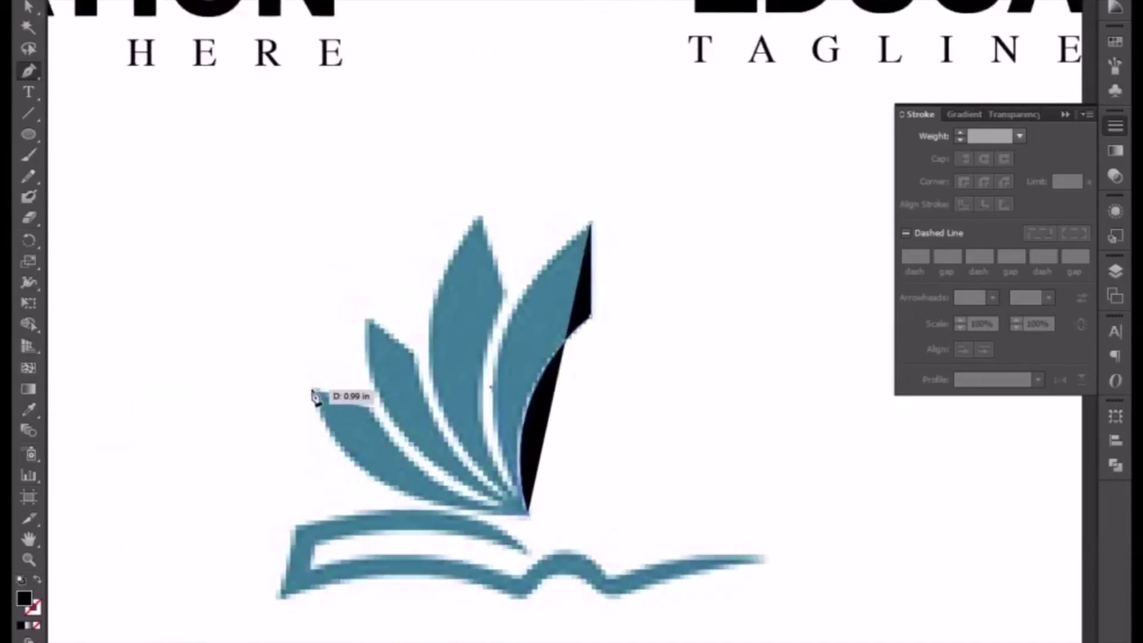
pyautogui.moveTo(311, 390); pyautogui.dragTo(279, 262)
pyautogui.click(316, 394)
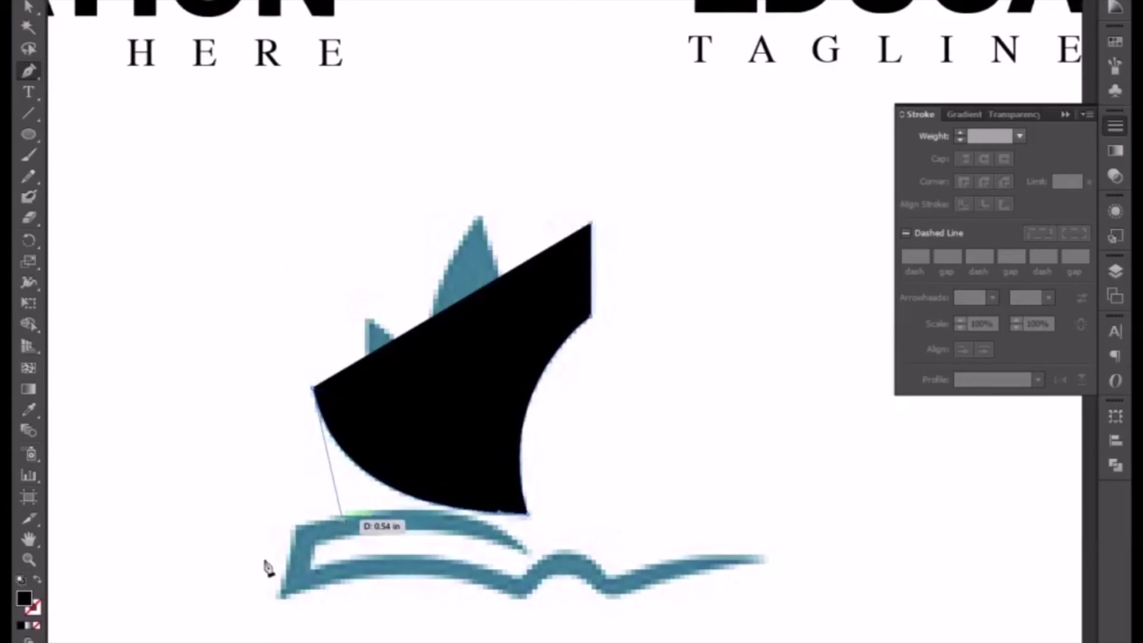
pyautogui.click(38, 581)
# Step: Trace along the leaves' lower edge and outline the second leaf with a sharp tip
pyautogui.hotkey('ctrl', '+')
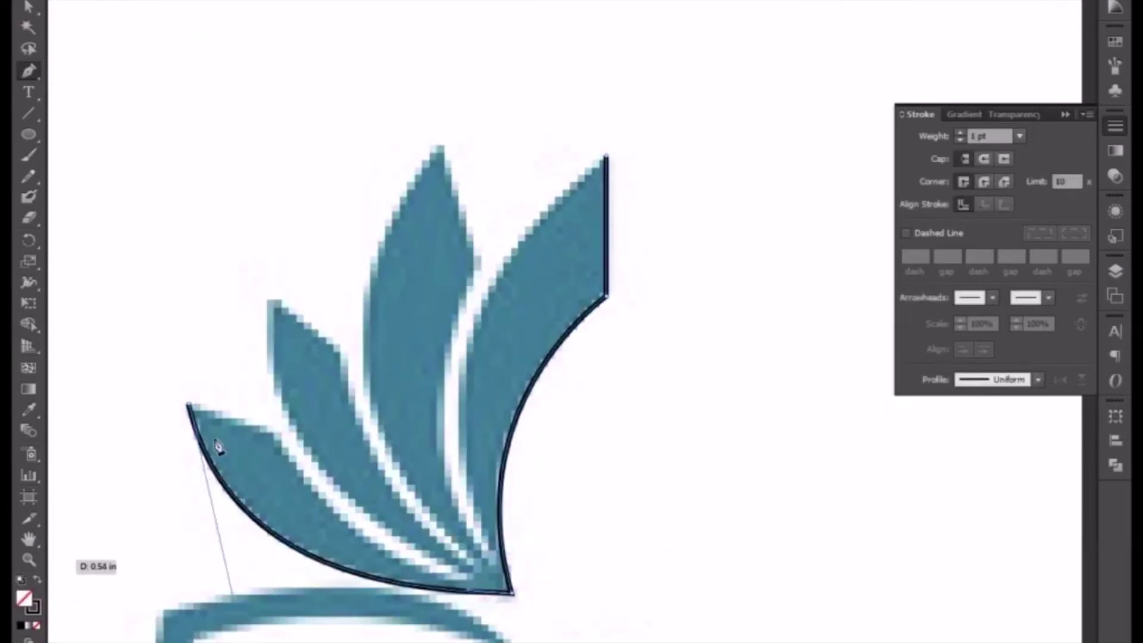
pyautogui.click(271, 434)
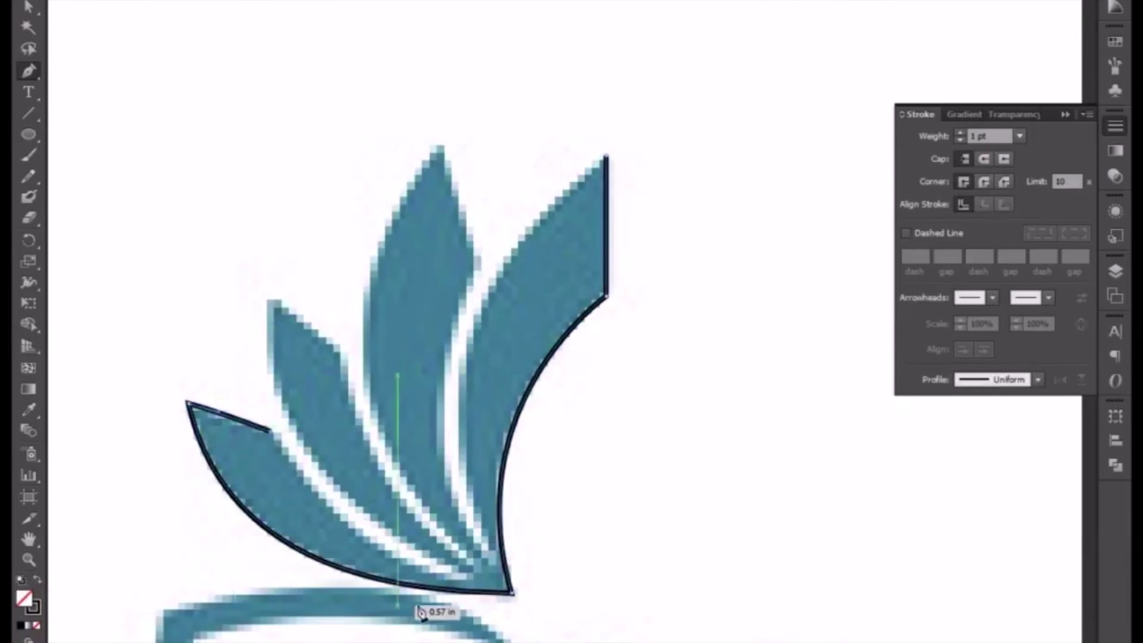
pyautogui.moveTo(457, 589); pyautogui.dragTo(598, 578)
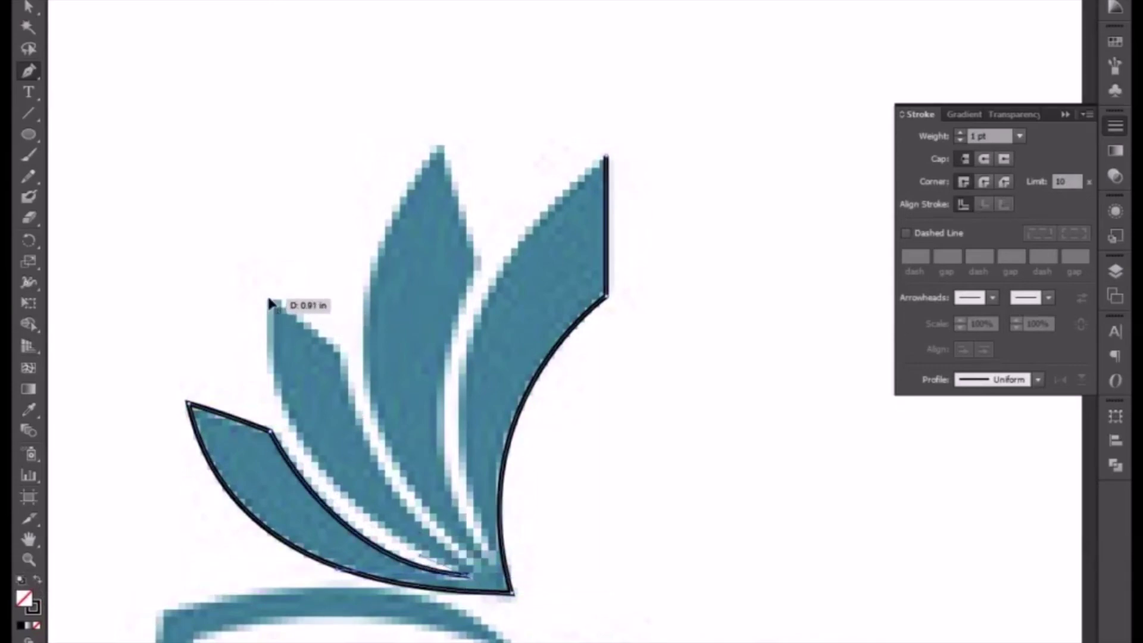
pyautogui.moveTo(271, 300)
pyautogui.mouseDown()
pyautogui.moveTo(271, 182)
pyautogui.moveTo(288, 137)
pyautogui.mouseUp()
pyautogui.keyDown('alt'); pyautogui.click(340, 361); pyautogui.keyUp('alt')
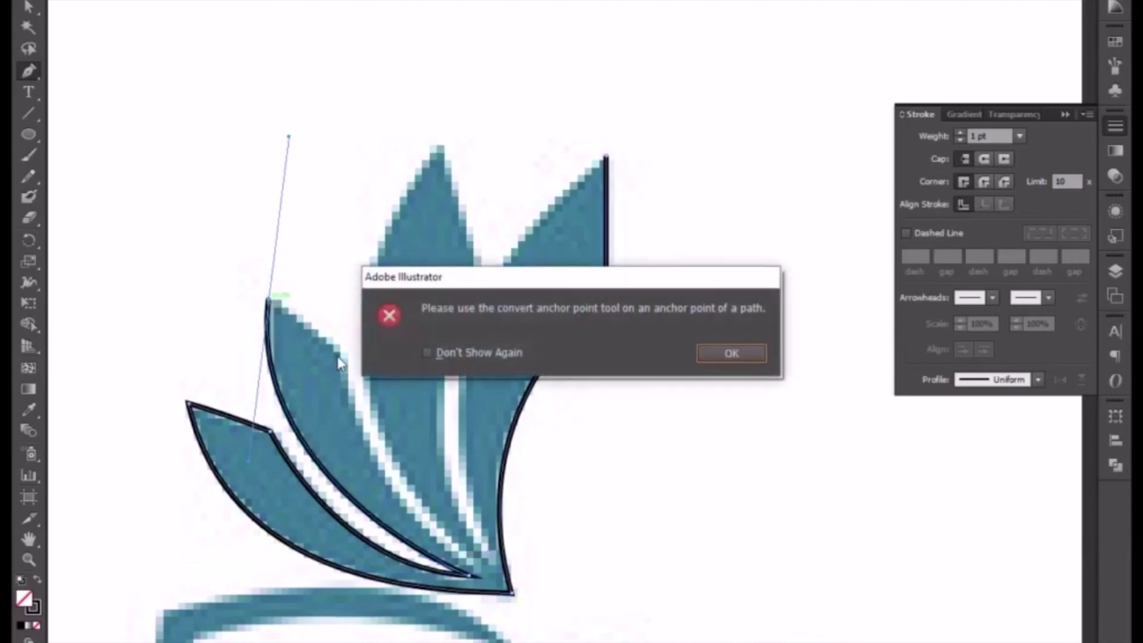
pyautogui.click(726, 354)
pyautogui.click(273, 306)
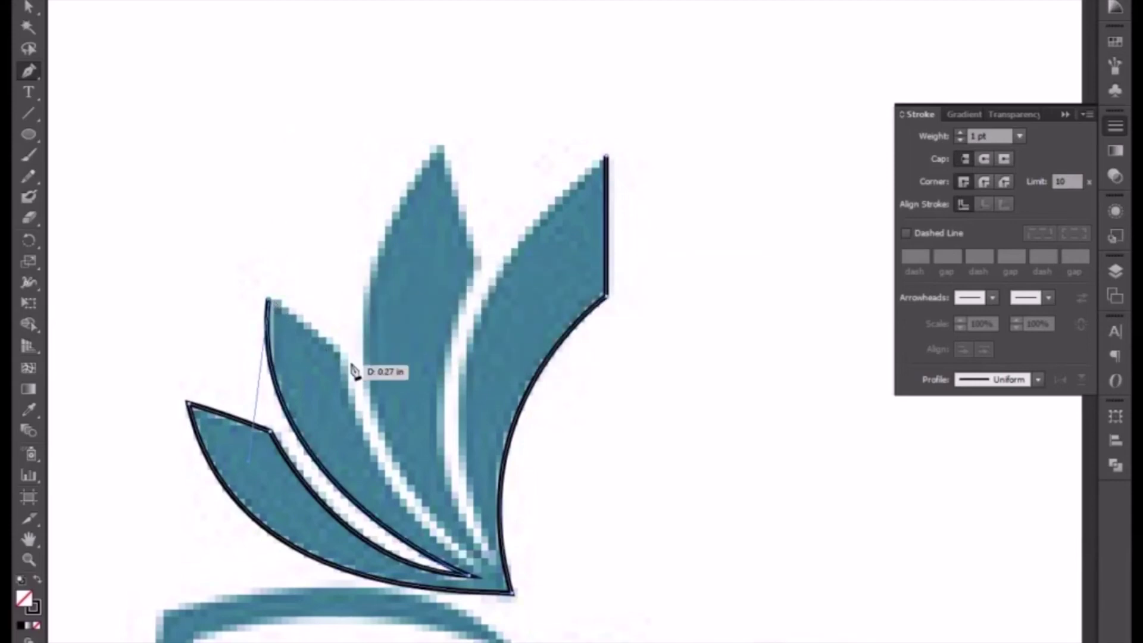
pyautogui.click(339, 351)
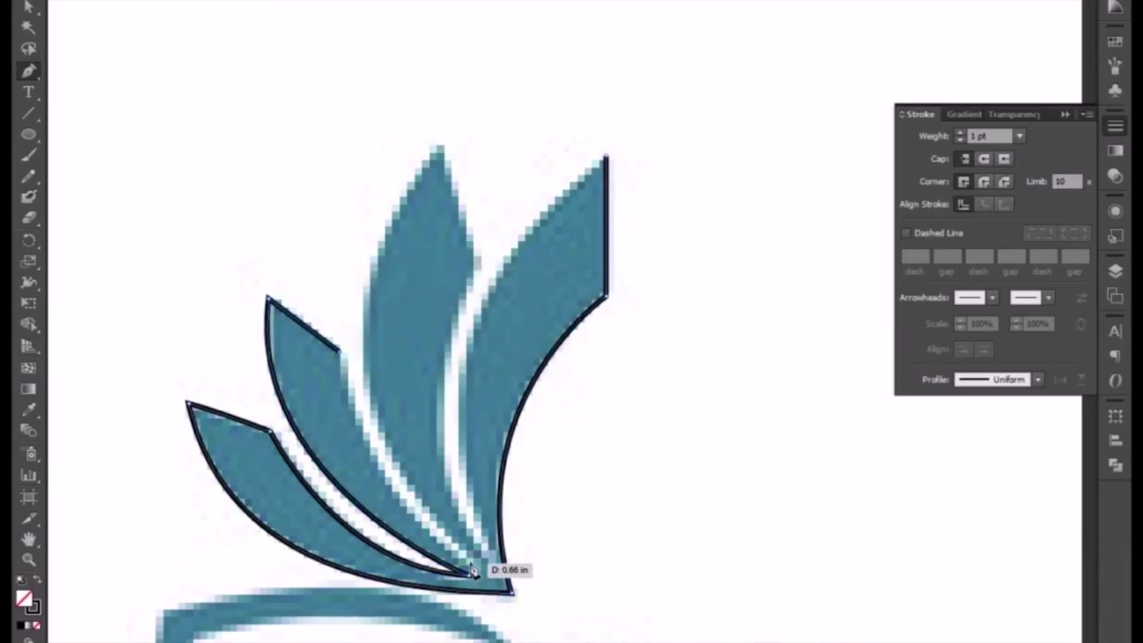
pyautogui.click(510, 591)
pyautogui.moveTo(588, 630); pyautogui.dragTo(588, 625)
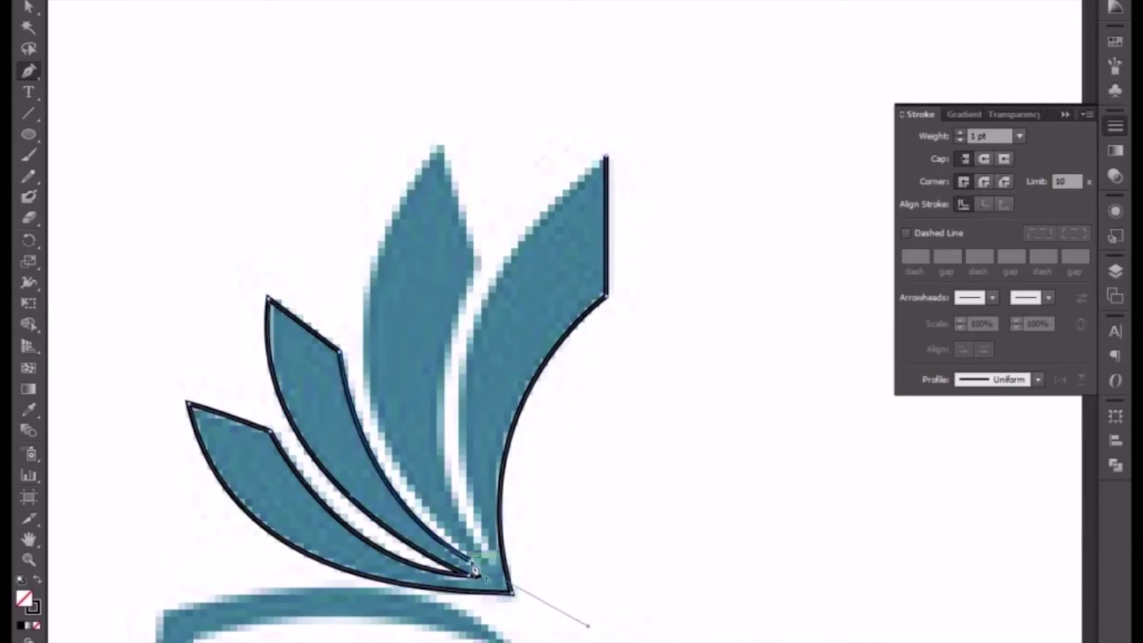
pyautogui.click(476, 570)
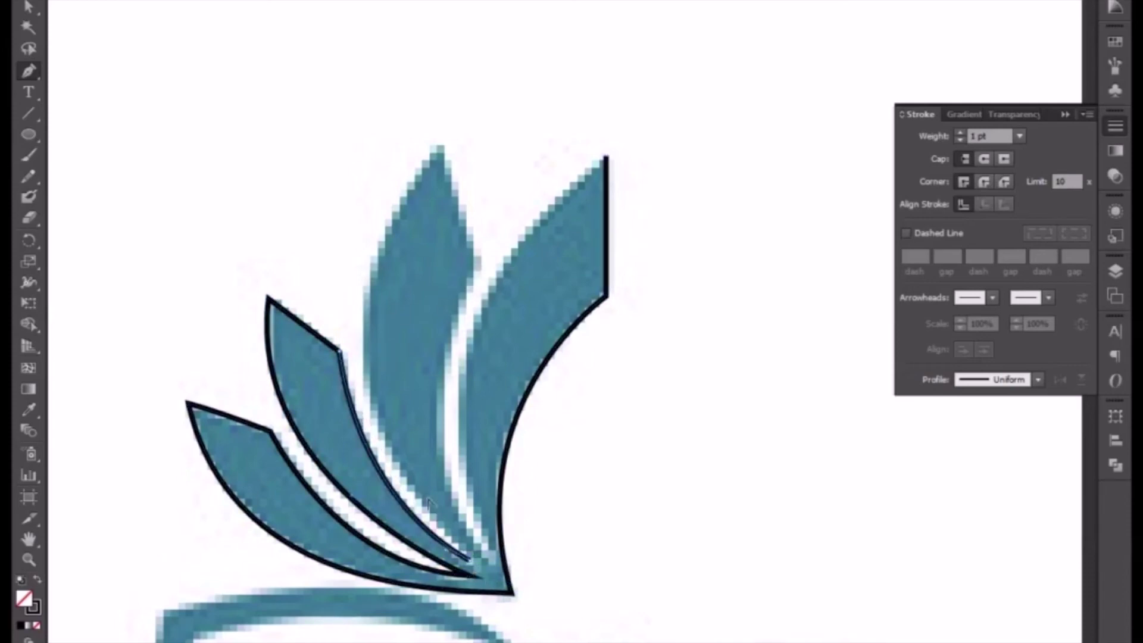
# Step: Outline the middle leaf from its sharp tip down to its notch and base
pyautogui.click(442, 151)
pyautogui.scroll(2, 595, 12)
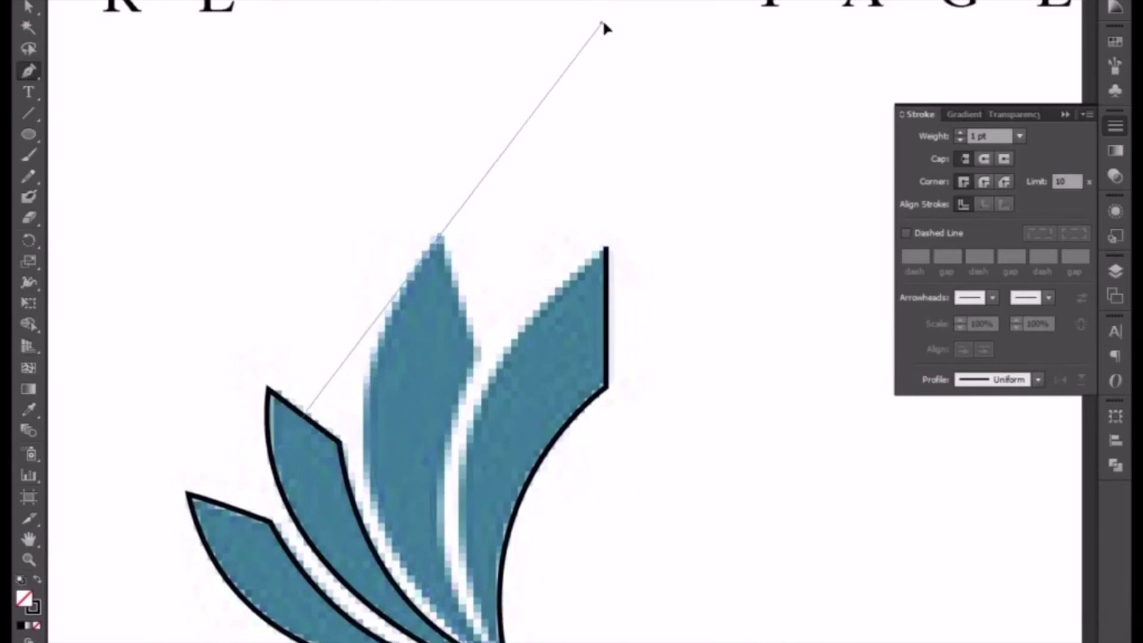
pyautogui.moveTo(604, 21); pyautogui.dragTo(605, 20)
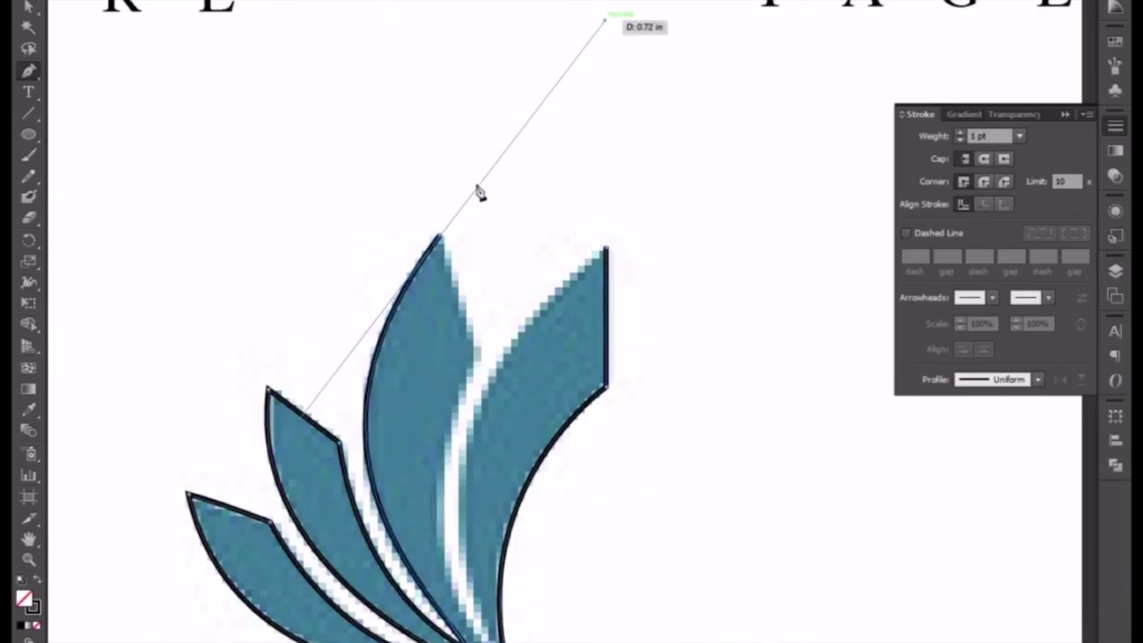
pyautogui.click(441, 237)
pyautogui.click(476, 348)
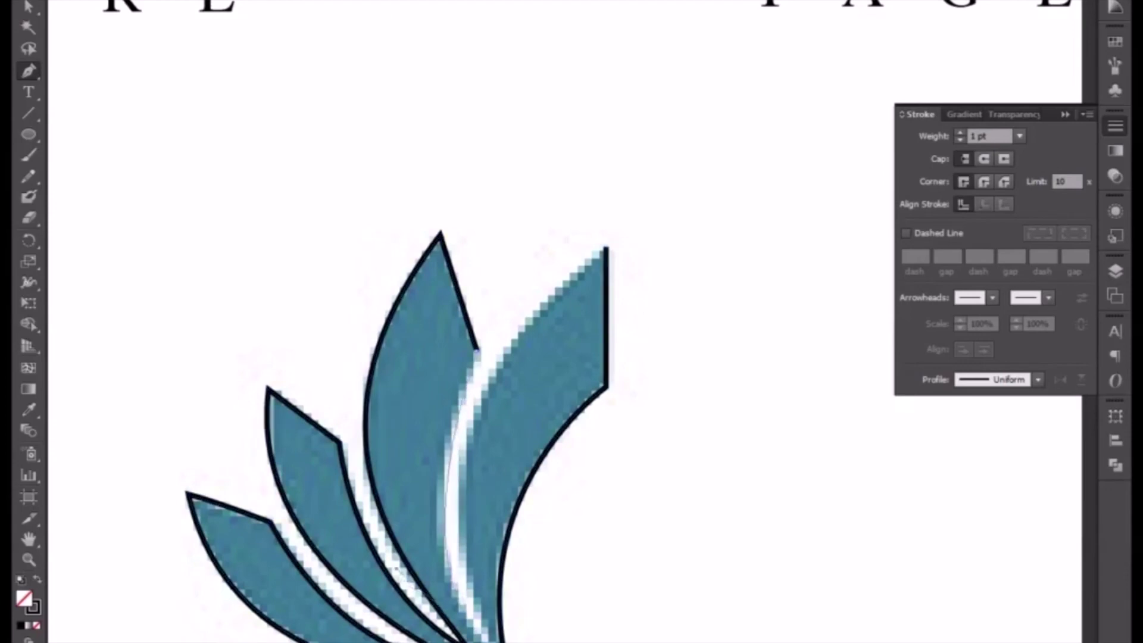
pyautogui.scroll(-3, 524, 619)
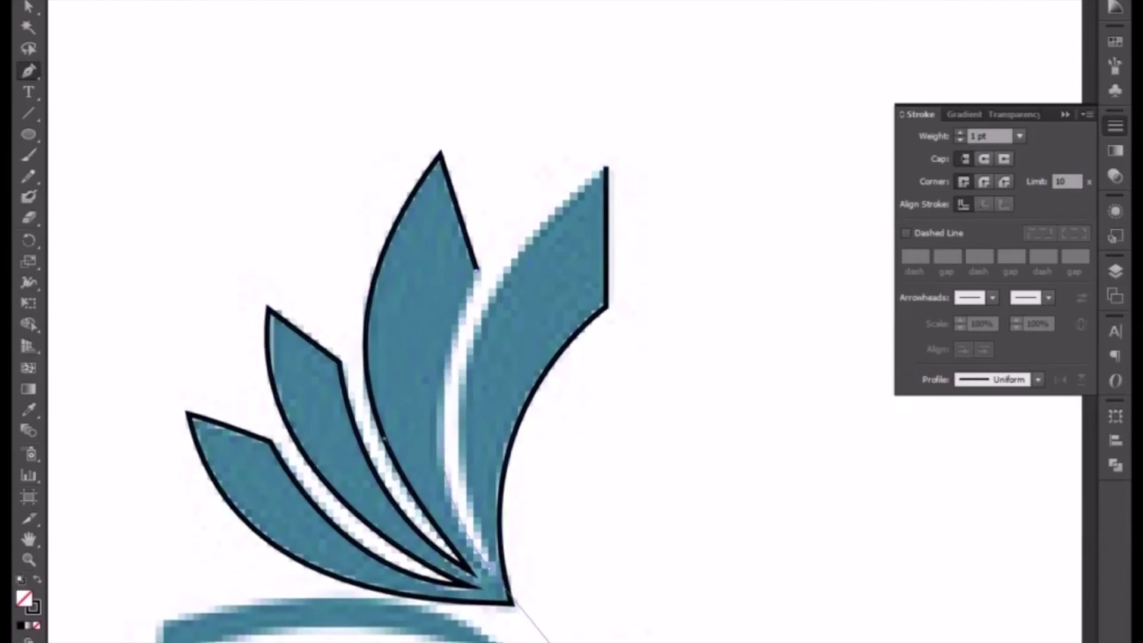
pyautogui.click(485, 572)
# Step: Trace the tallest leaf's inner edge up to its top tip, then zoom to the whole icon
pyautogui.click(489, 567)
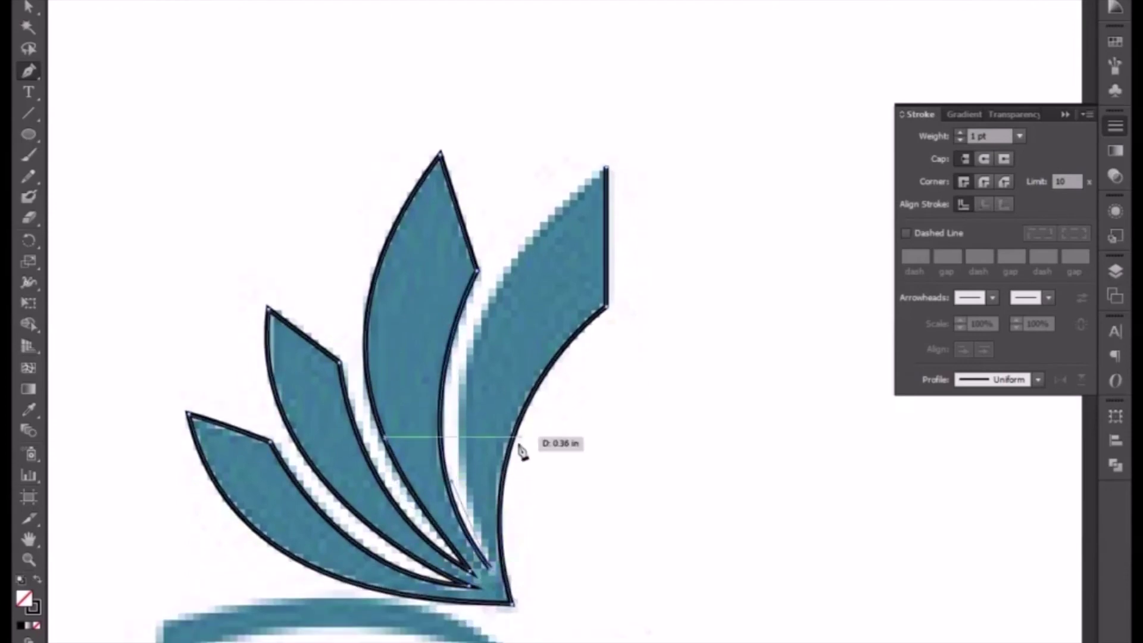
pyautogui.click(454, 463)
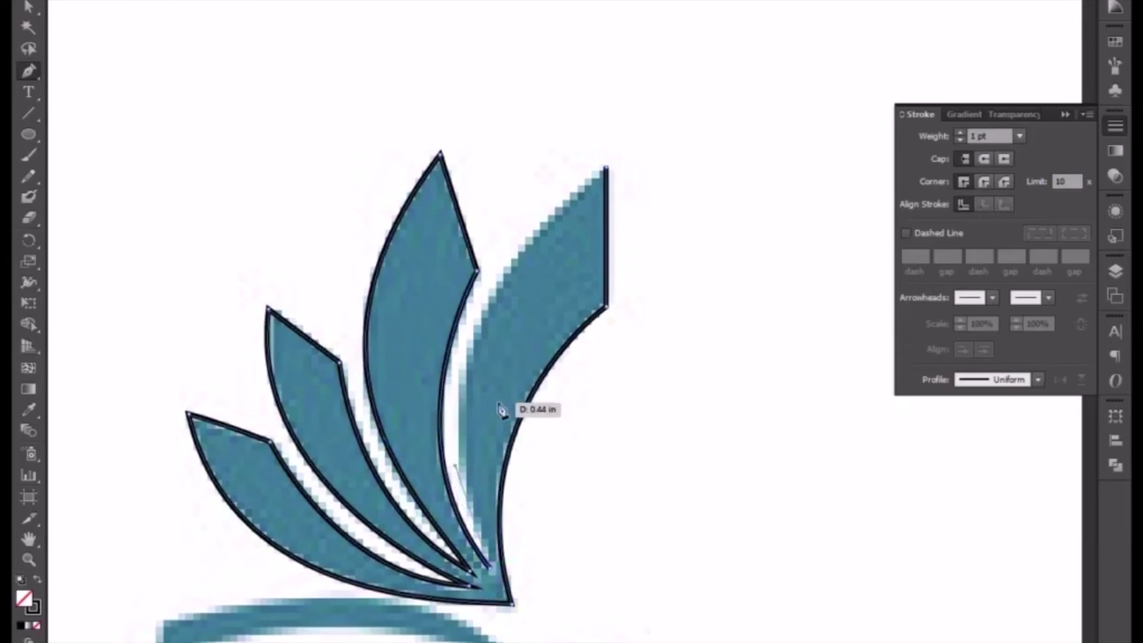
pyautogui.click(606, 172)
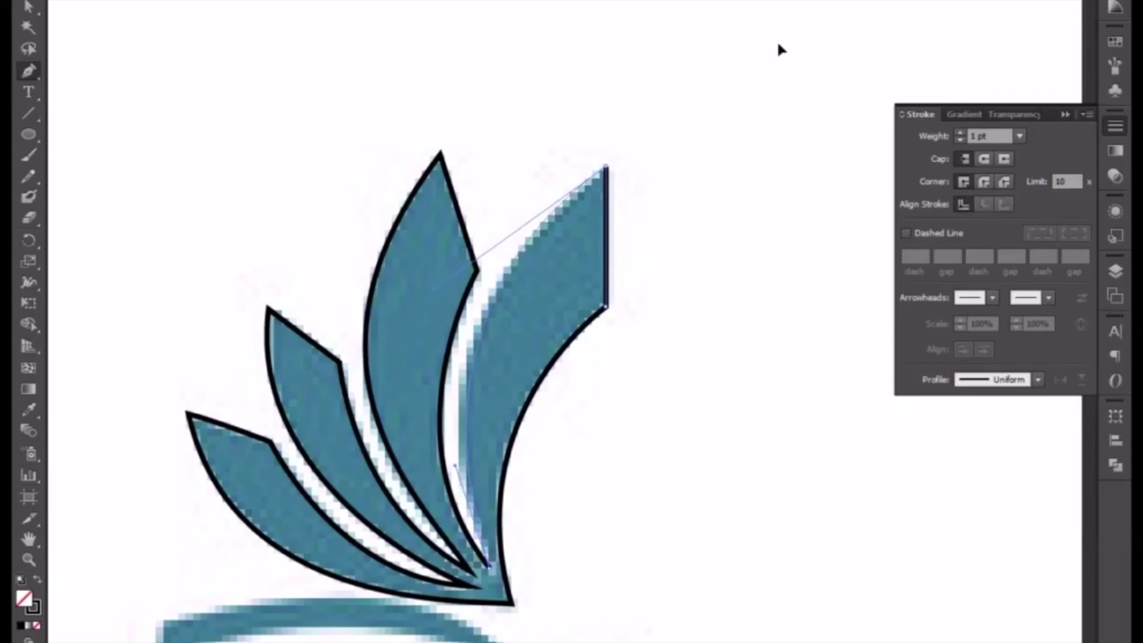
pyautogui.hotkey('ctrl', 'a')
pyautogui.hotkey('ctrl', '-')
pyautogui.hotkey('ctrl', '-')
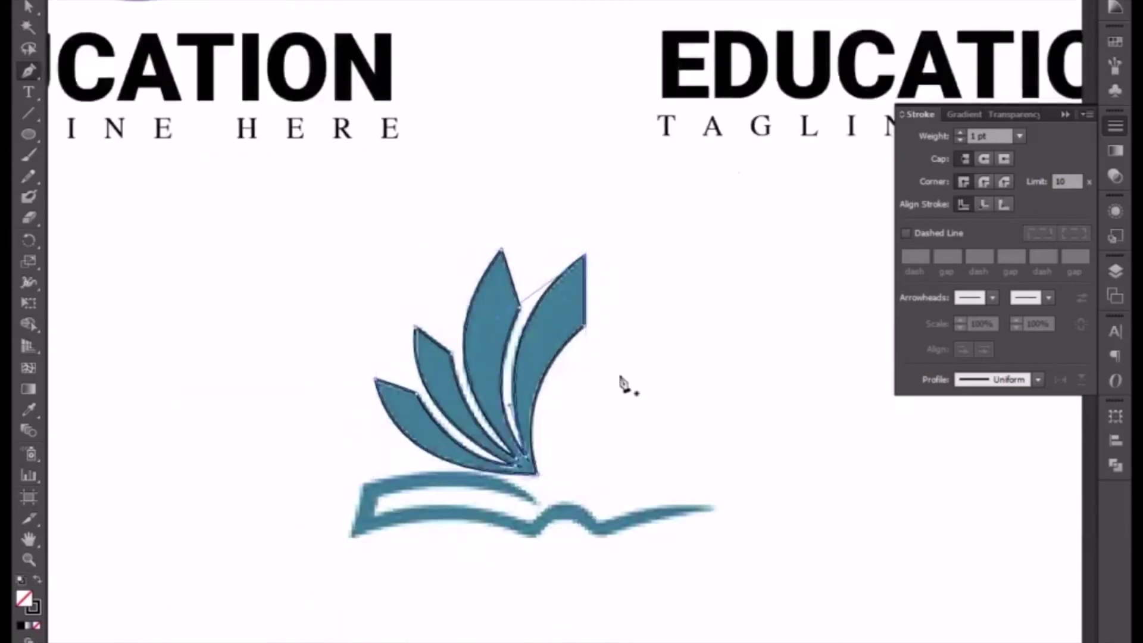
pyautogui.hotkey('ctrl', '+')
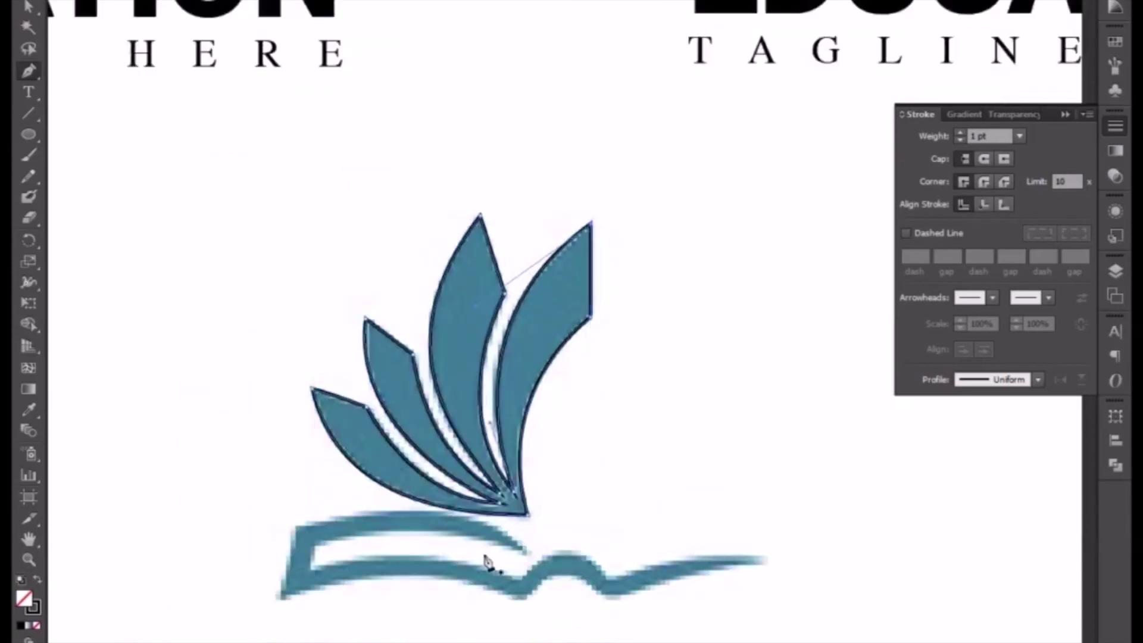
# Step: Trace the book's curved top edge, sharp top-left corner, left edge and curved bottom edge
pyautogui.moveTo(512, 532); pyautogui.dragTo(527, 548)
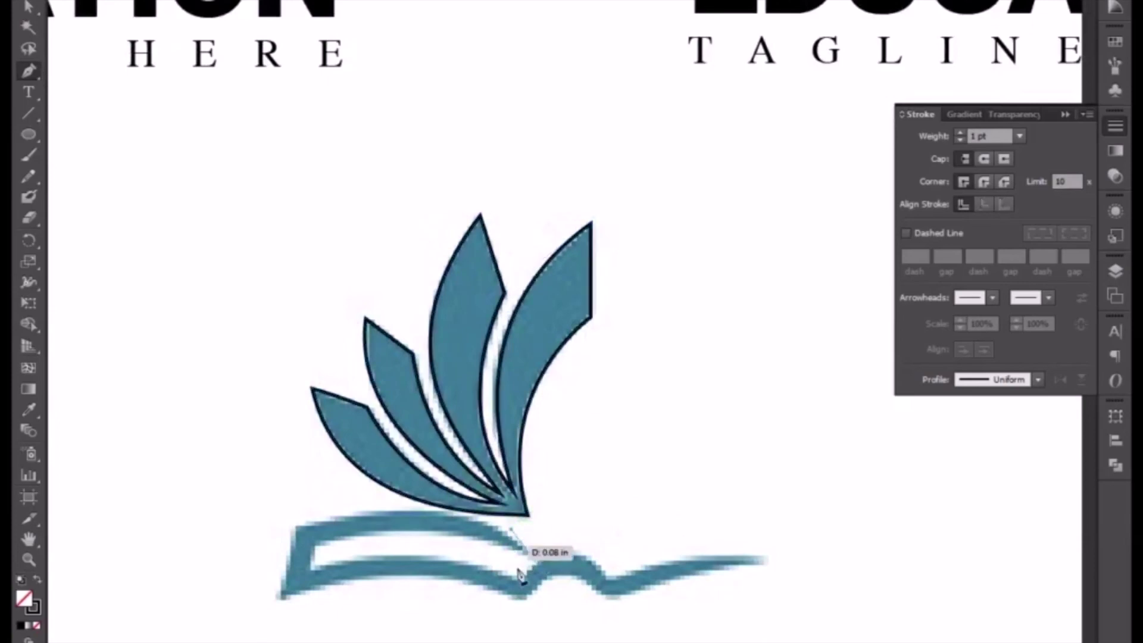
pyautogui.moveTo(294, 526); pyautogui.dragTo(169, 563)
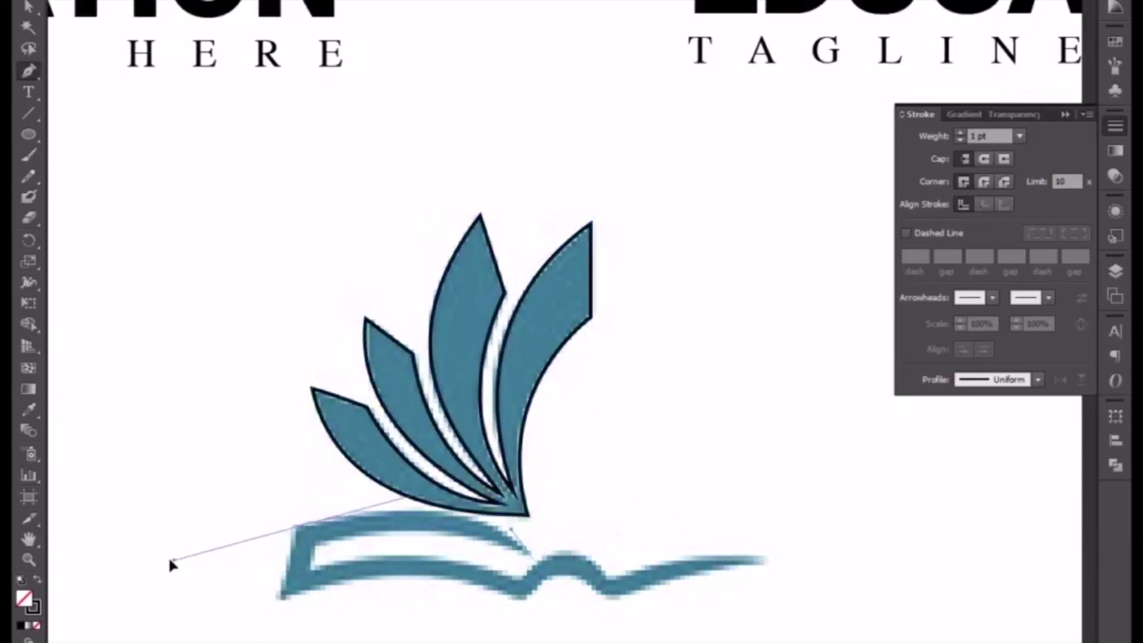
pyautogui.click(295, 526)
pyautogui.click(277, 597)
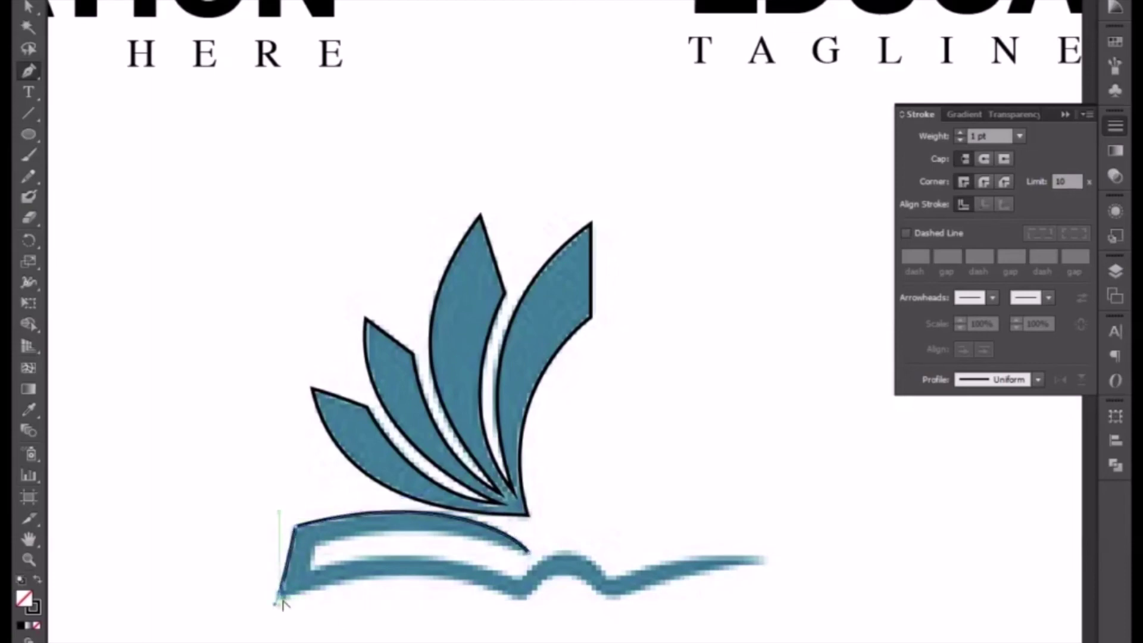
pyautogui.click(266, 618)
pyautogui.moveTo(453, 600)
pyautogui.mouseDown()
pyautogui.moveTo(507, 608)
pyautogui.moveTo(456, 590)
pyautogui.moveTo(543, 586)
pyautogui.mouseUp()
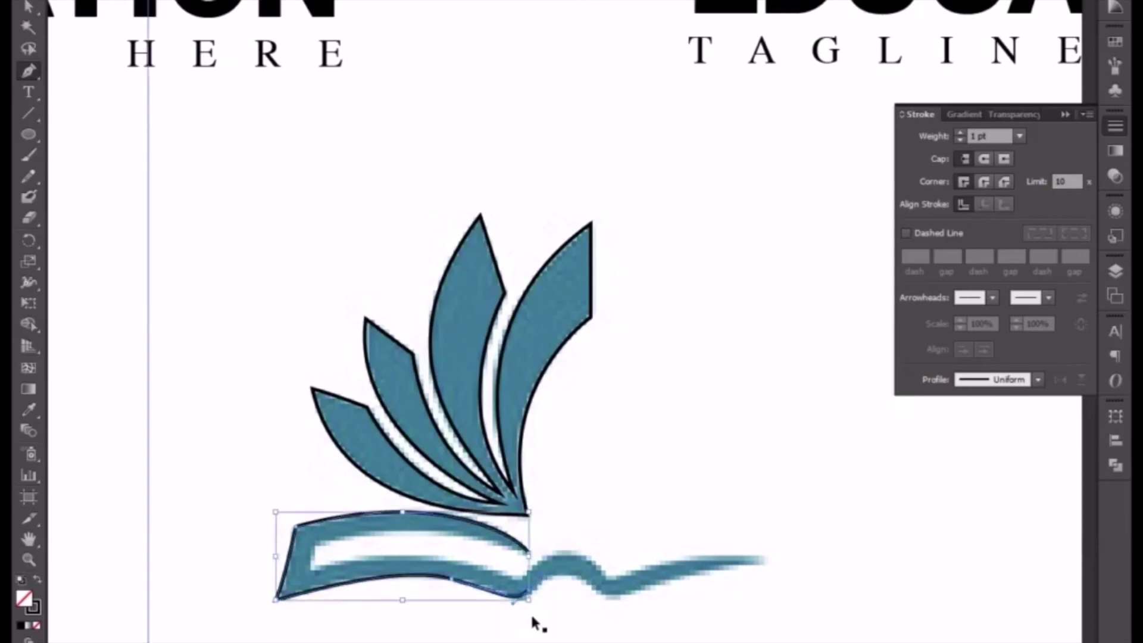
# Step: Extend the book outline along the wave to its right tip, shaping the wave's top curve
pyautogui.scroll(1, 536, 619)
pyautogui.moveTo(407, 499); pyautogui.dragTo(407, 506)
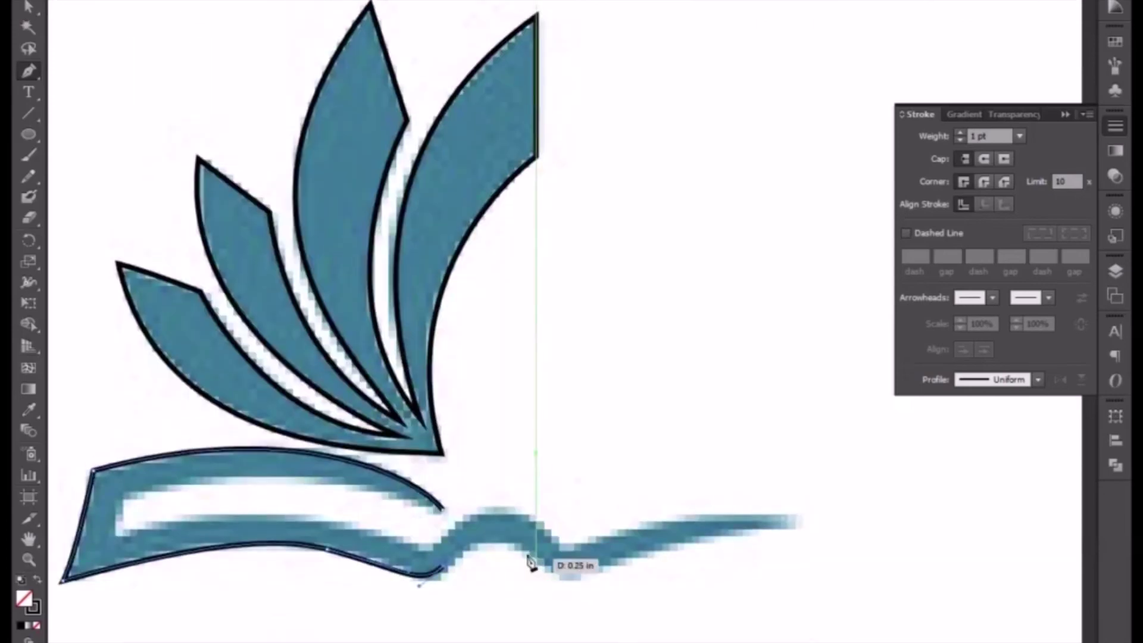
pyautogui.moveTo(558, 590); pyautogui.dragTo(602, 574)
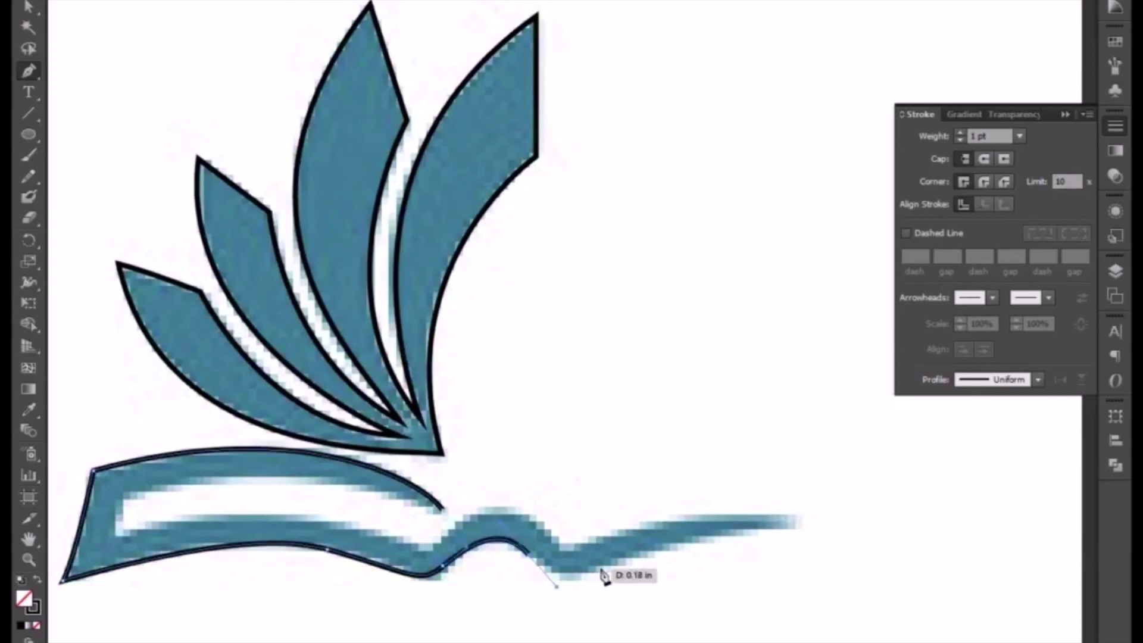
pyautogui.moveTo(661, 597); pyautogui.dragTo(450, 609)
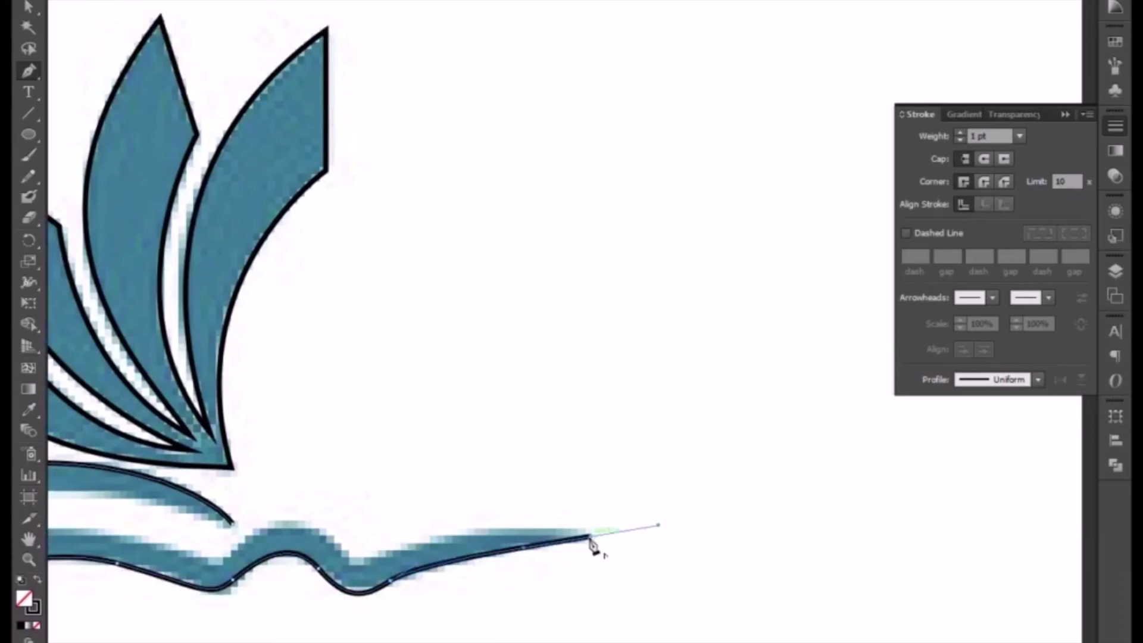
pyautogui.click(591, 537)
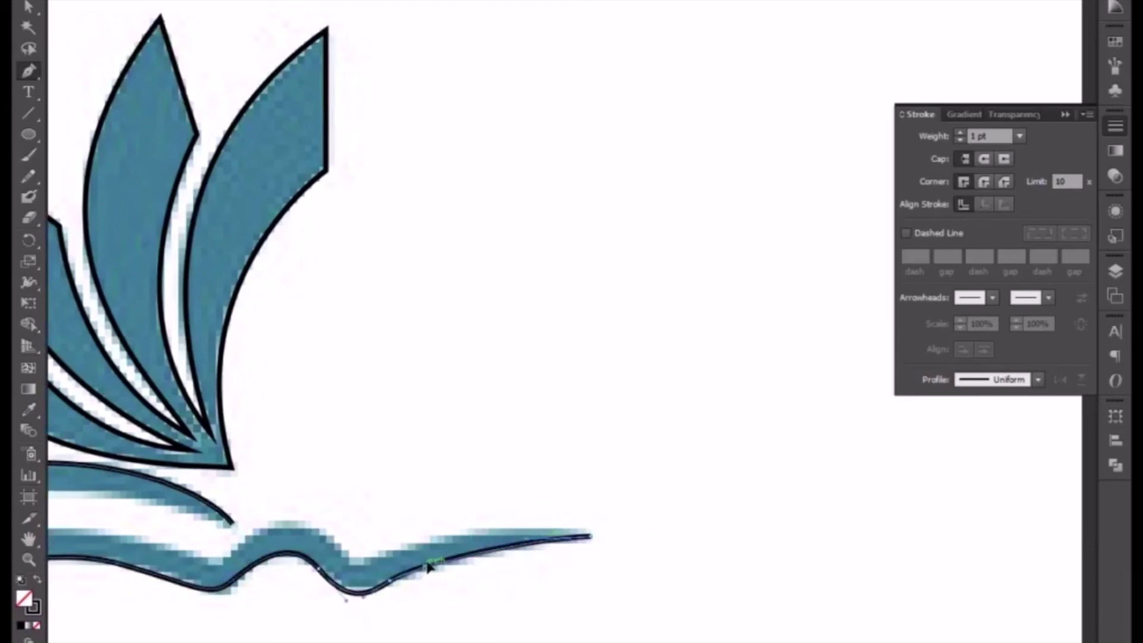
pyautogui.moveTo(511, 554); pyautogui.dragTo(387, 558)
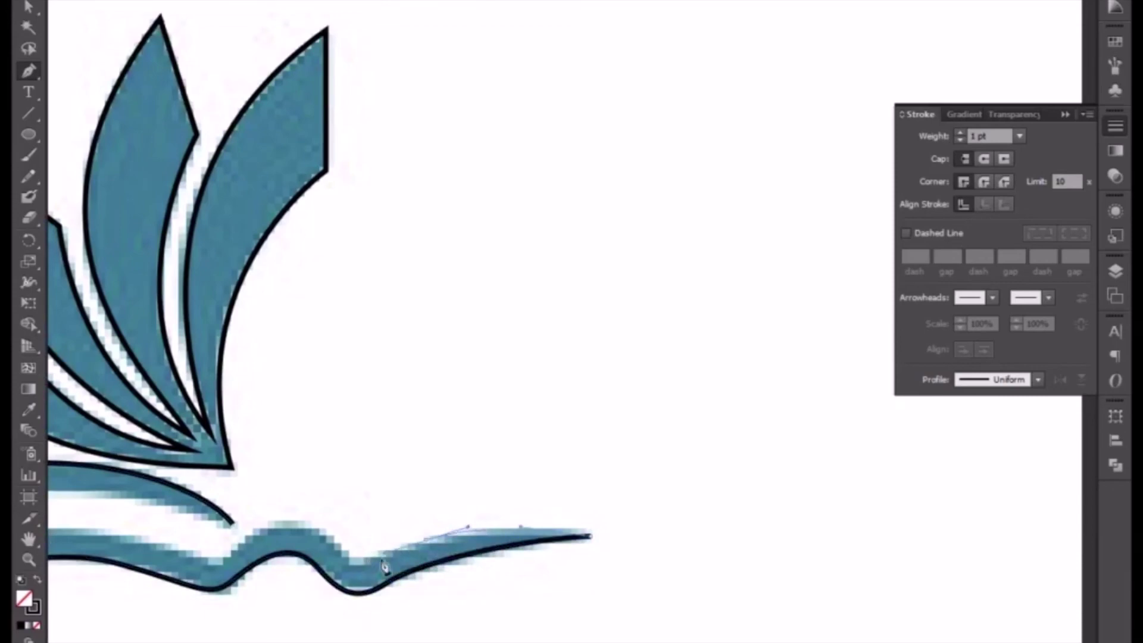
pyautogui.moveTo(384, 566); pyautogui.dragTo(336, 539)
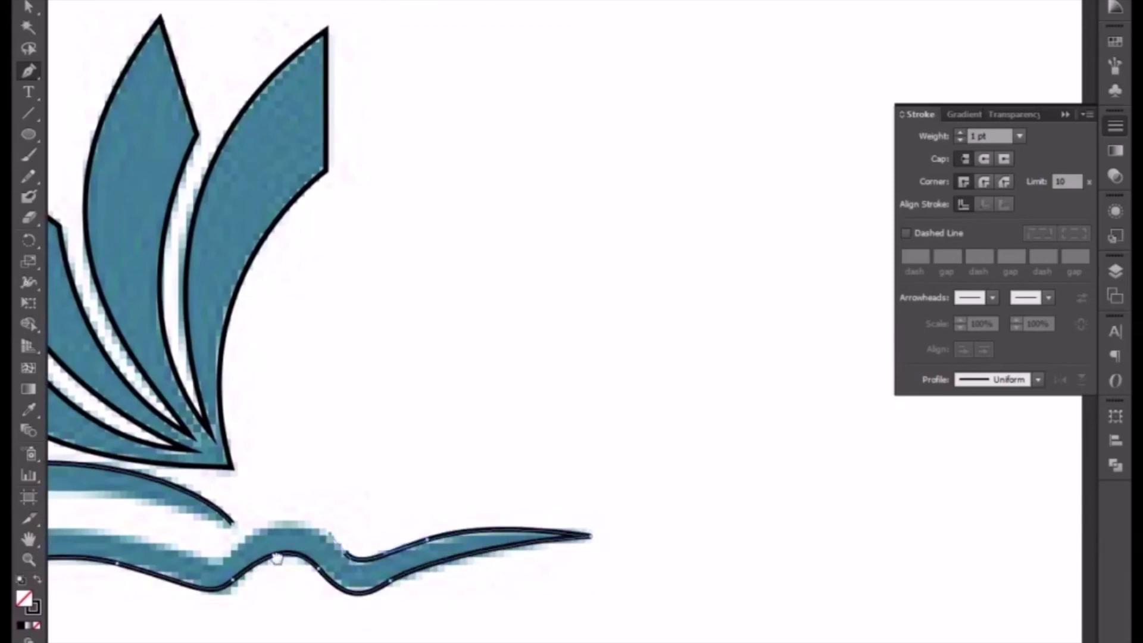
pyautogui.moveTo(260, 568); pyautogui.dragTo(447, 484)
pyautogui.keyDown('ctrl'); pyautogui.click(426, 469); pyautogui.keyUp('ctrl')
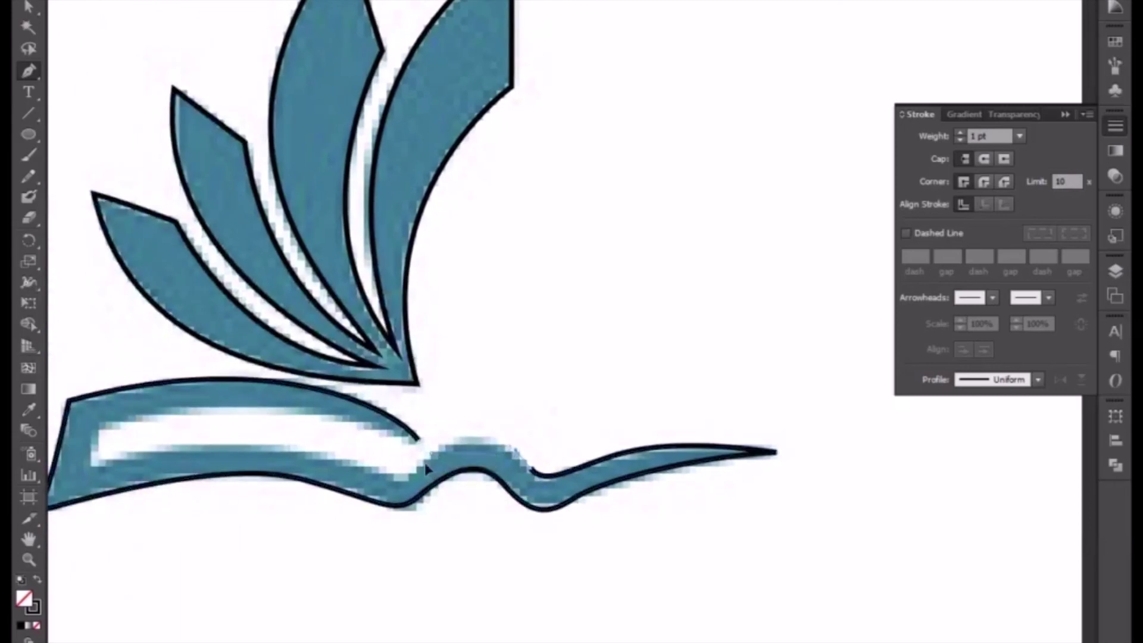
# Step: Trace the hollow inner page edge, join it to the wave and close the outline
pyautogui.keyDown('ctrl'); pyautogui.click(414, 492); pyautogui.keyUp('ctrl')
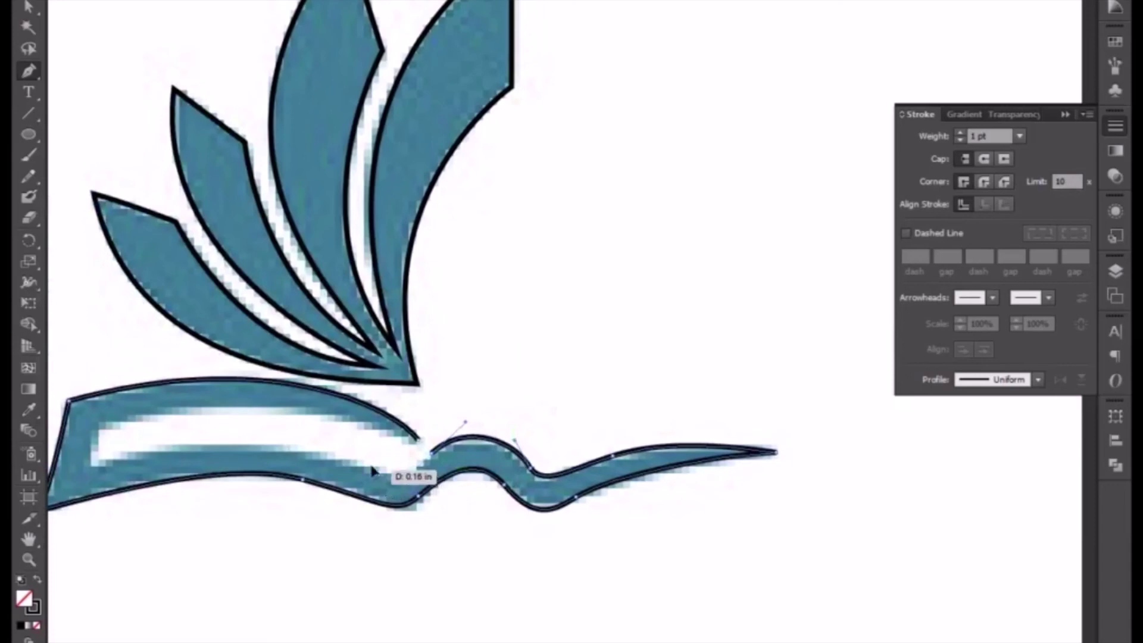
pyautogui.keyDown('ctrl'); pyautogui.click(352, 458); pyautogui.keyUp('ctrl')
pyautogui.moveTo(288, 470); pyautogui.dragTo(497, 449)
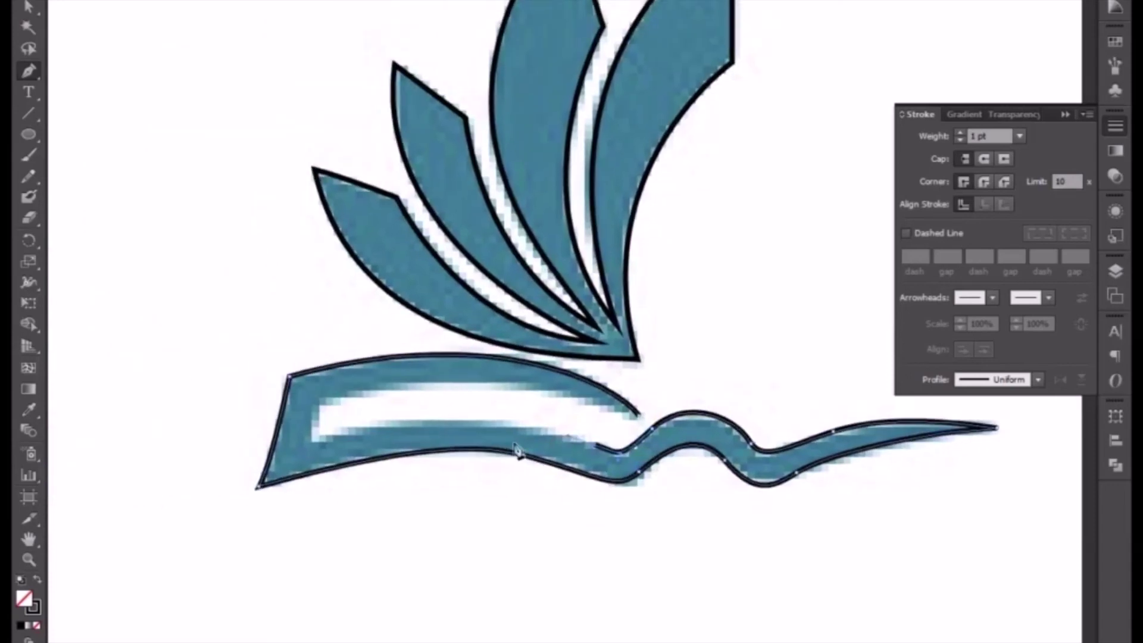
pyautogui.moveTo(313, 442); pyautogui.dragTo(170, 481)
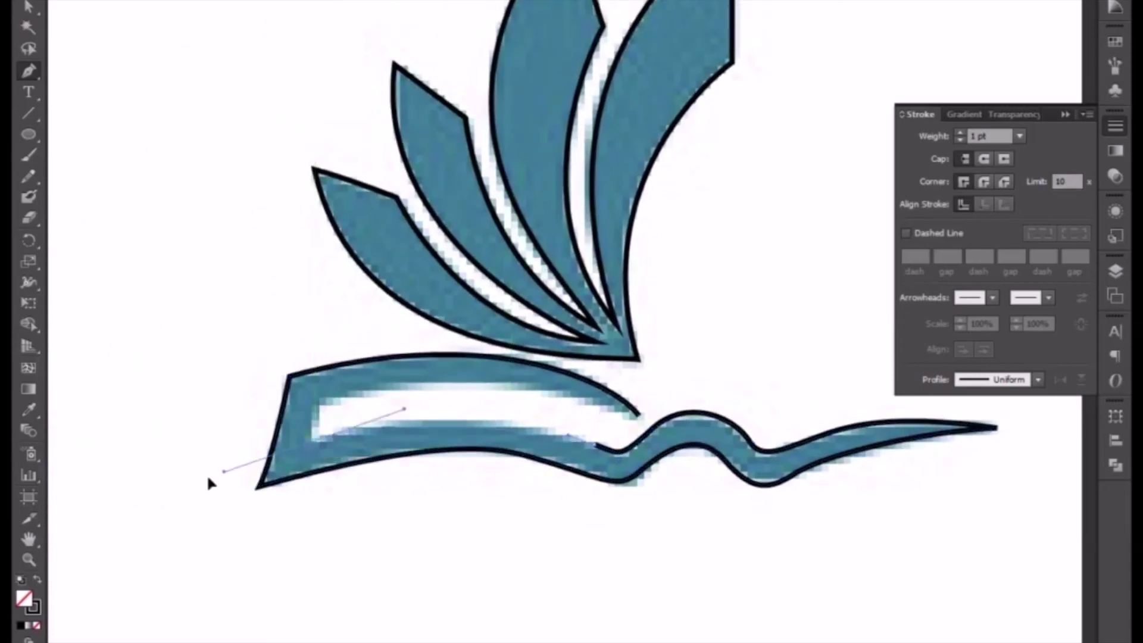
pyautogui.click(295, 476)
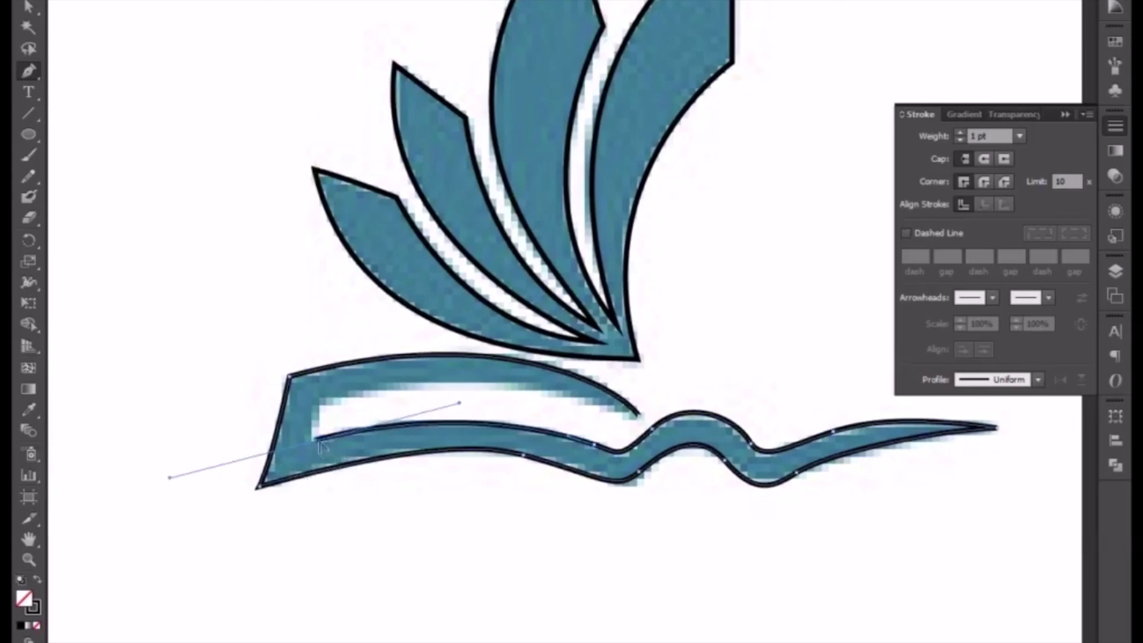
pyautogui.moveTo(316, 440); pyautogui.dragTo(329, 409)
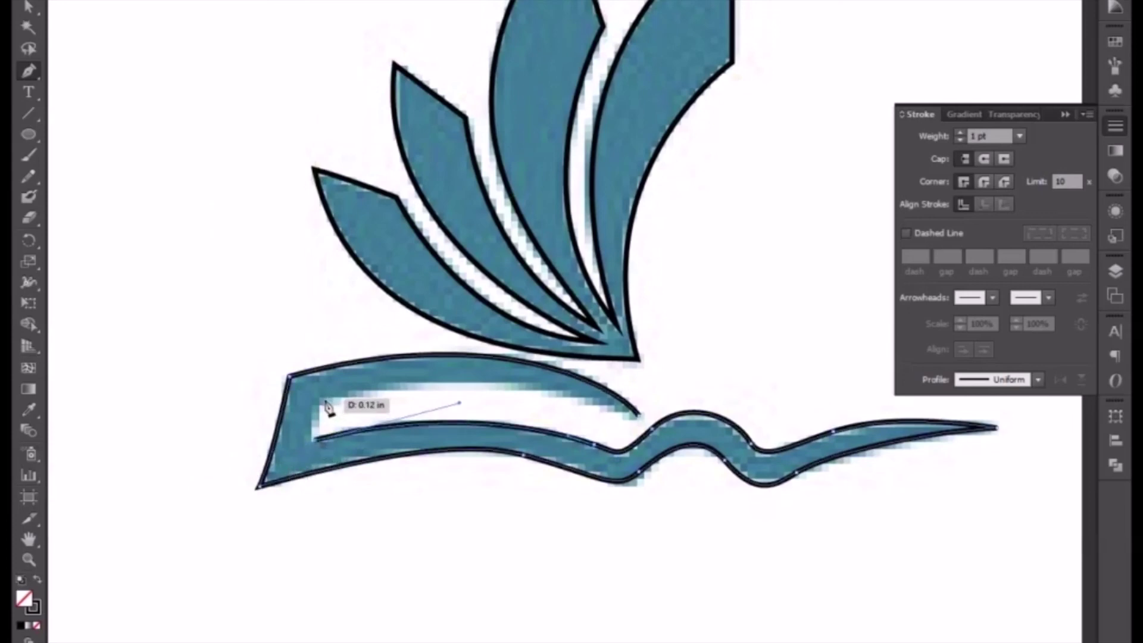
pyautogui.click(325, 403)
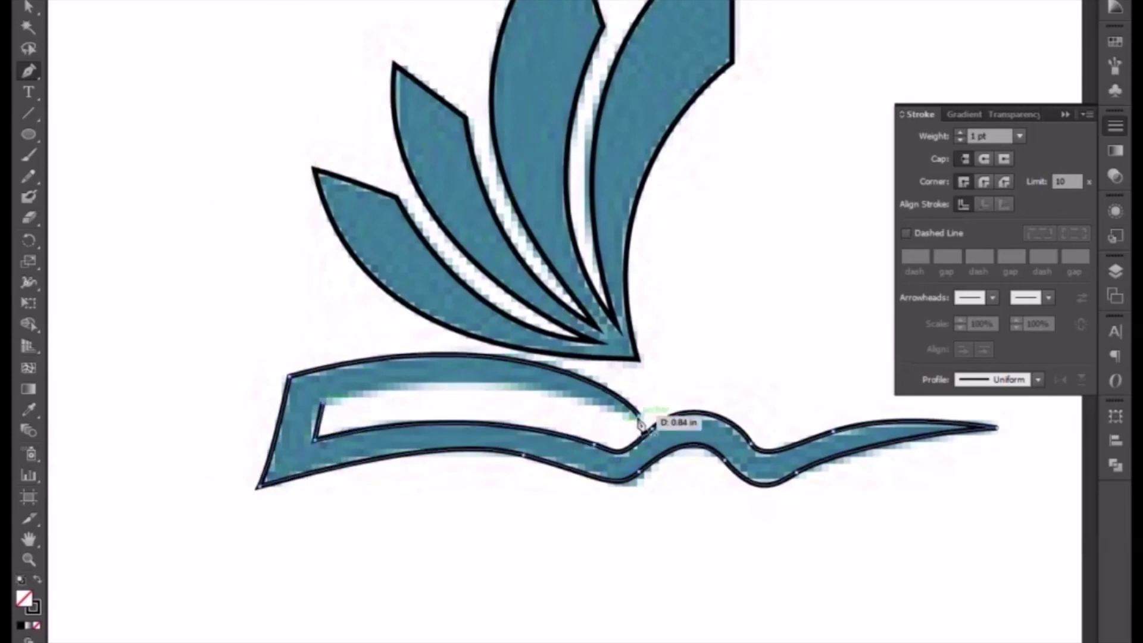
pyautogui.moveTo(639, 418); pyautogui.dragTo(663, 448)
pyautogui.click(766, 477)
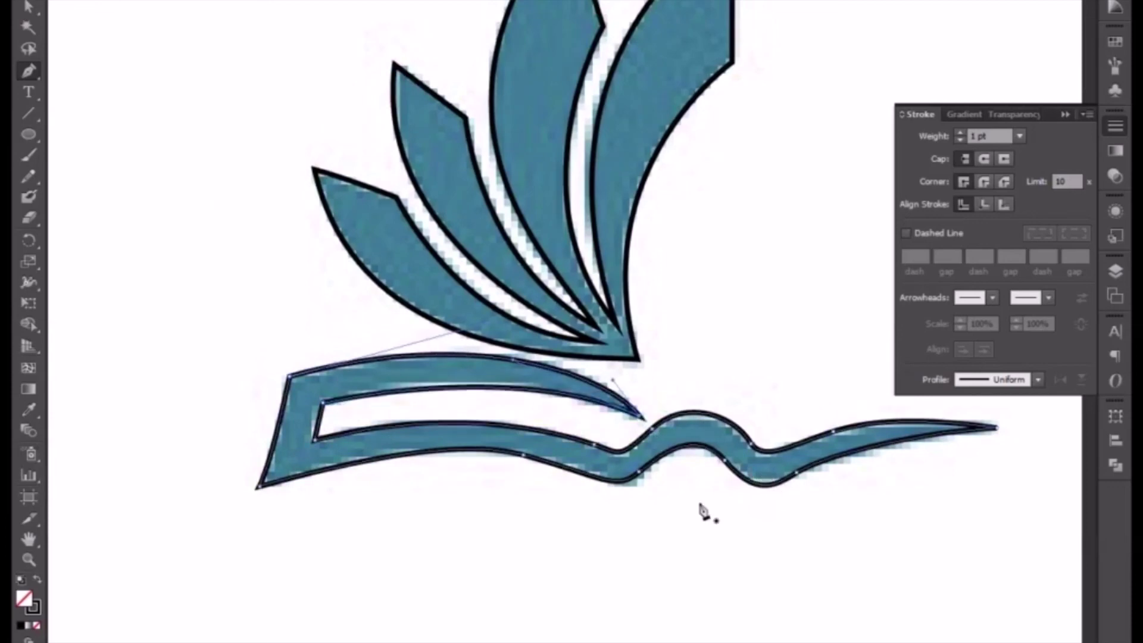
pyautogui.hotkey('ctrl', '-')
pyautogui.press('v')
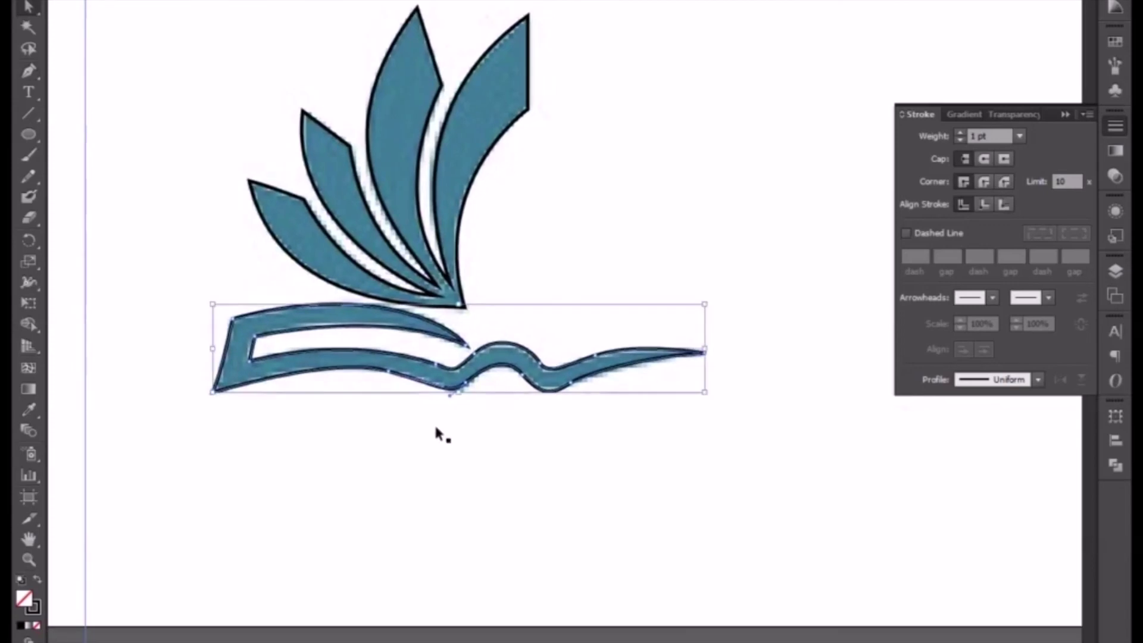
# Step: Nudge anchor points along the wave's lower edge to smooth the book base's curve
pyautogui.scroll(2, 439, 433)
pyautogui.scroll(2, 439, 434)
pyautogui.scroll(1, 452, 441)
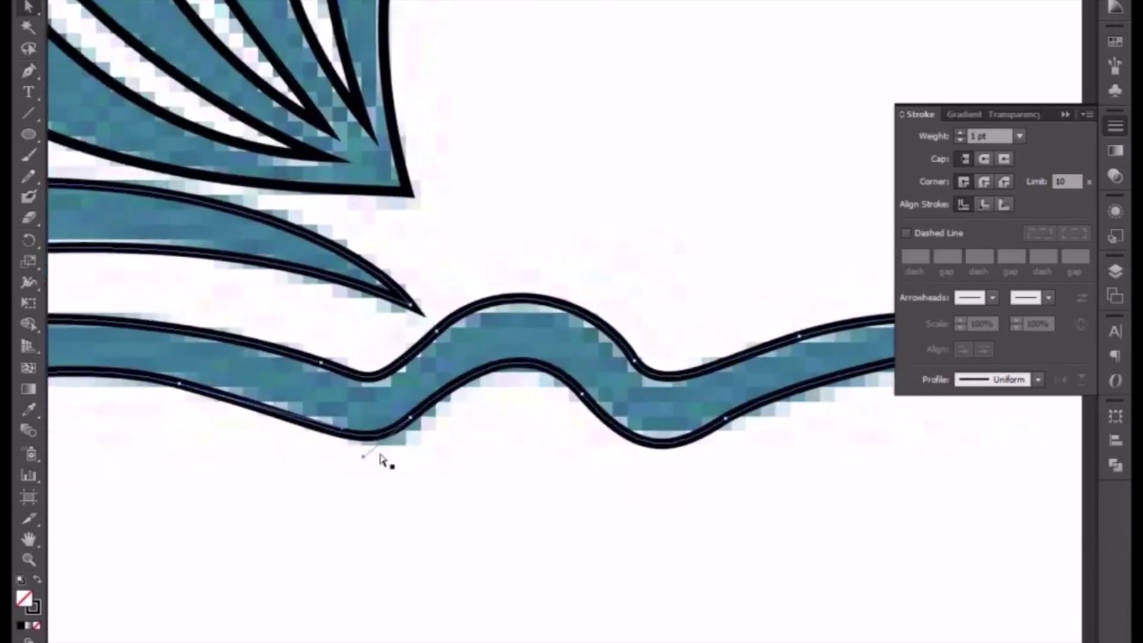
pyautogui.moveTo(190, 389); pyautogui.dragTo(210, 391)
pyautogui.moveTo(363, 441); pyautogui.dragTo(702, 428)
pyautogui.moveTo(276, 412)
pyautogui.mouseDown()
pyautogui.moveTo(398, 395)
pyautogui.moveTo(296, 416)
pyautogui.mouseUp()
pyautogui.moveTo(602, 425); pyautogui.dragTo(420, 427)
pyautogui.moveTo(585, 413); pyautogui.dragTo(596, 412)
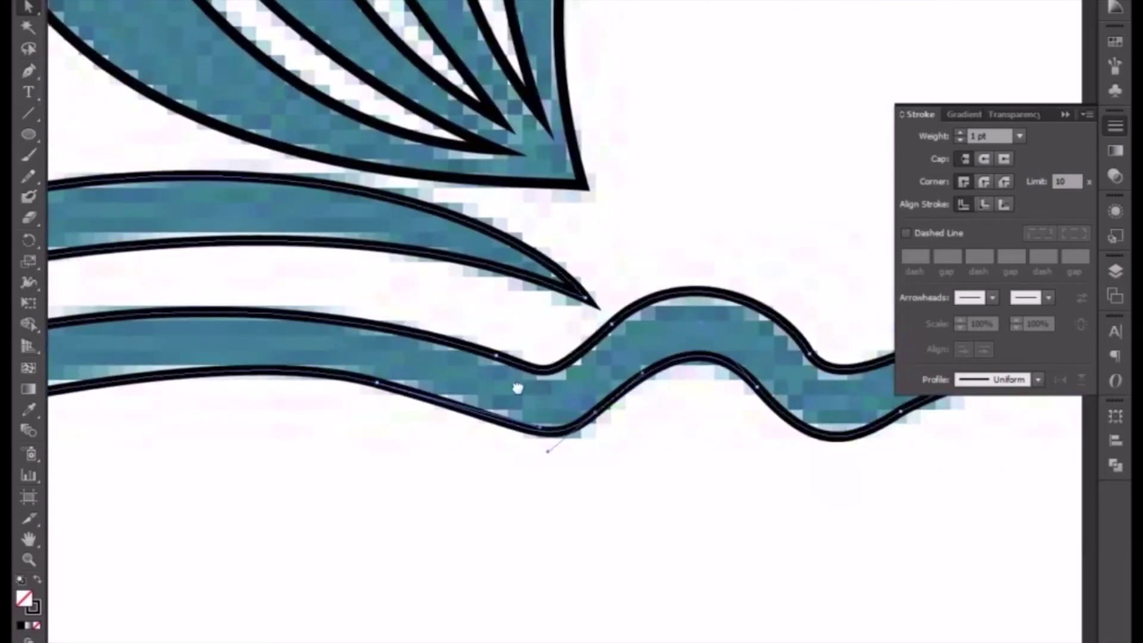
# Step: Reshape the wave's upper curve to hug the reference, with the whole logo back in view
pyautogui.moveTo(518, 388); pyautogui.dragTo(447, 435)
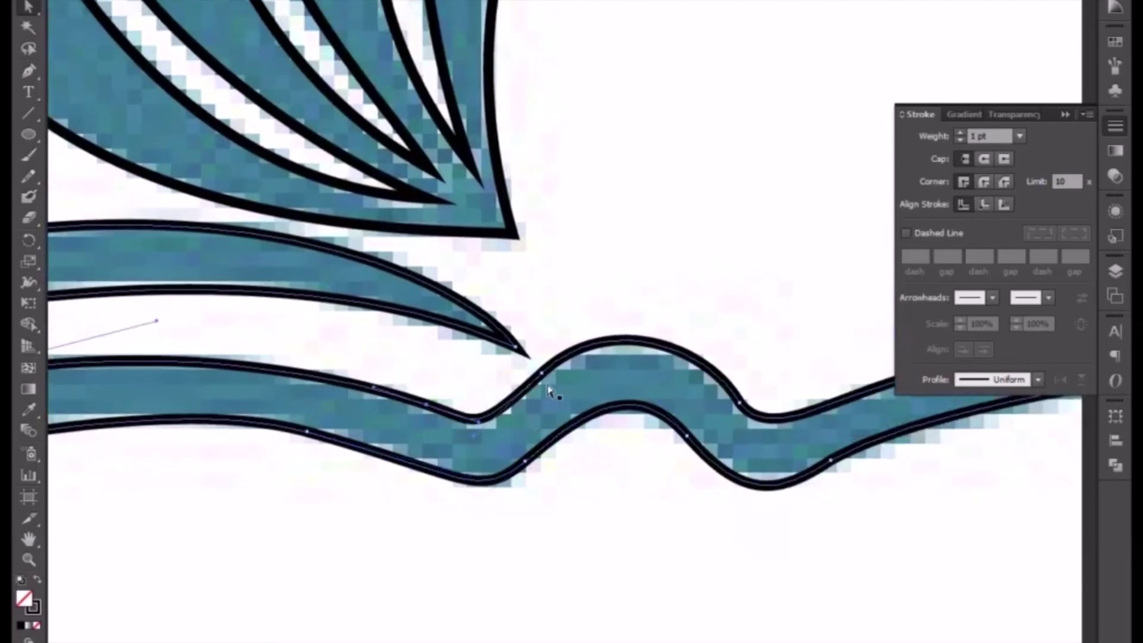
pyautogui.moveTo(541, 374); pyautogui.dragTo(536, 384)
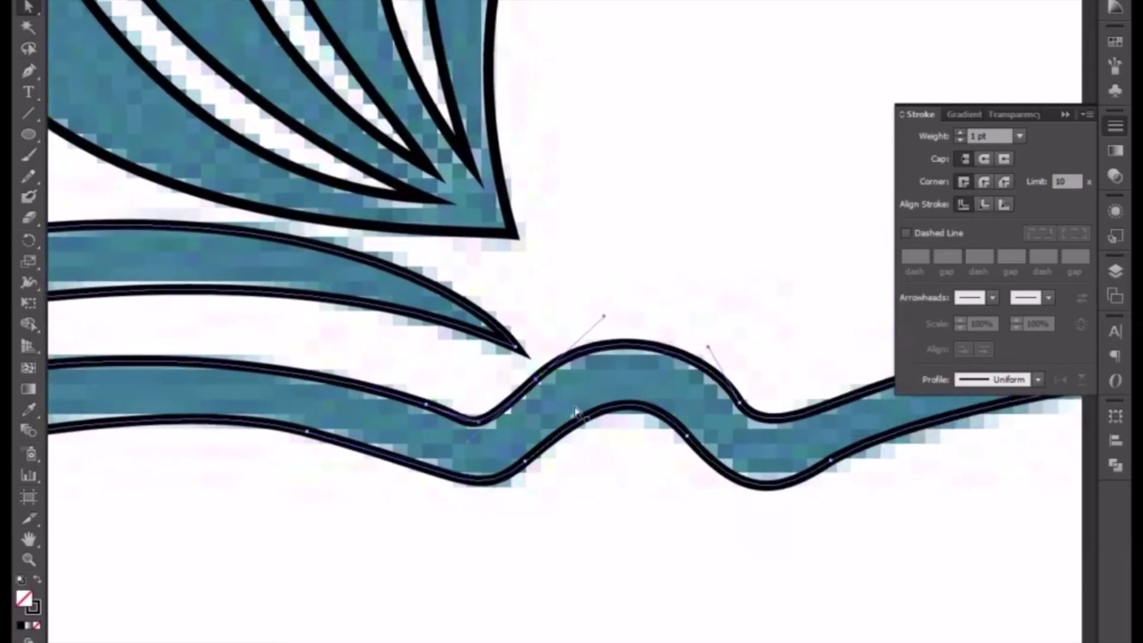
pyautogui.hotkey('ctrl', '-')
pyautogui.hotkey('ctrl', '-')
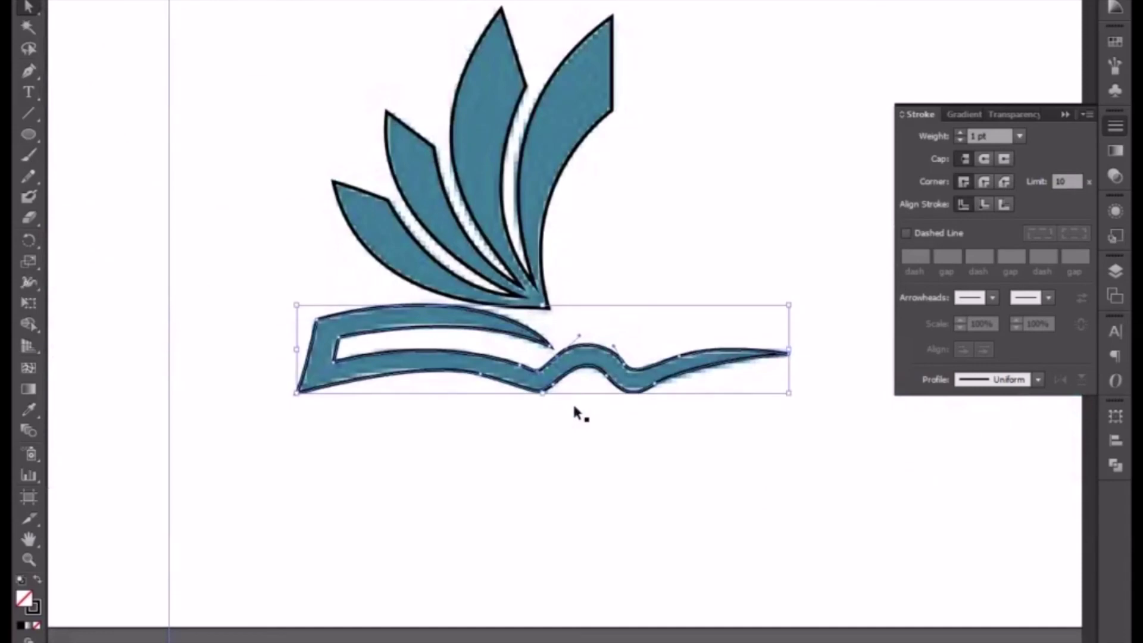
pyautogui.hotkey('ctrl', '-')
# Step: Zoom and pan out to show the whole artboard of EDUCATION logos
pyautogui.click(28, 7)
pyautogui.click(189, 197)
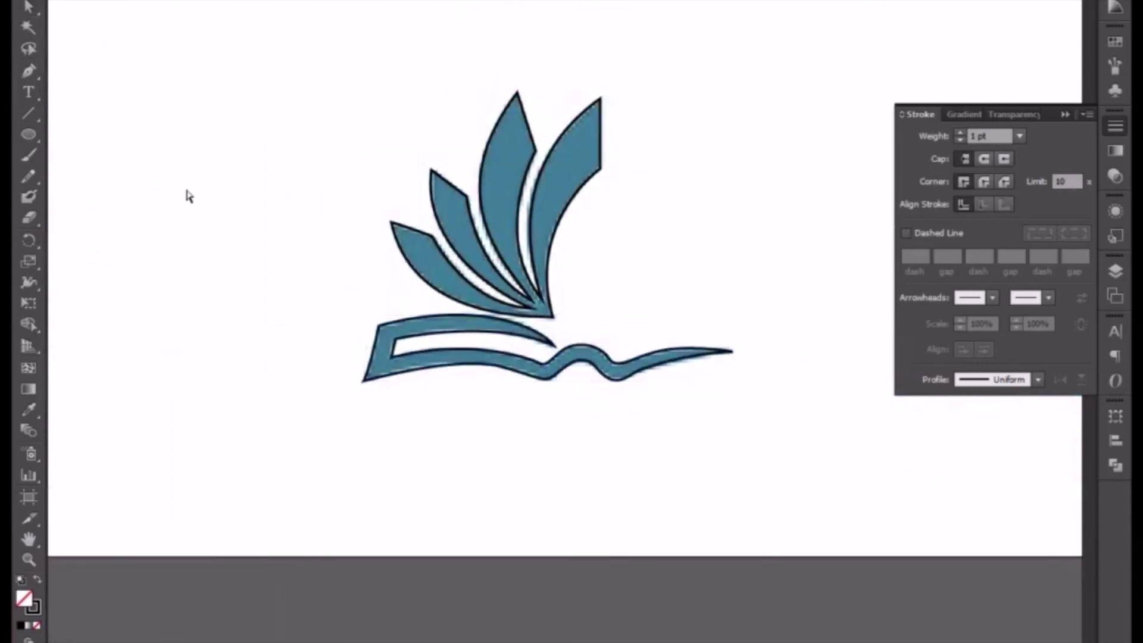
pyautogui.hotkey('ctrl', '-')
pyautogui.moveTo(434, 186); pyautogui.dragTo(222, 395)
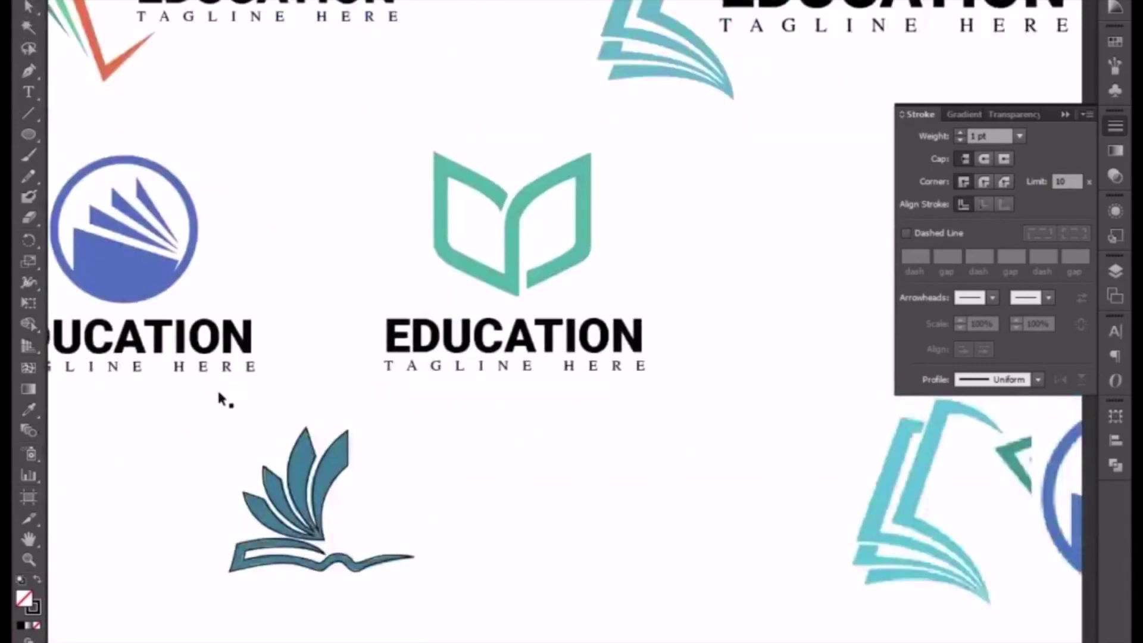
pyautogui.hotkey('ctrl', '-')
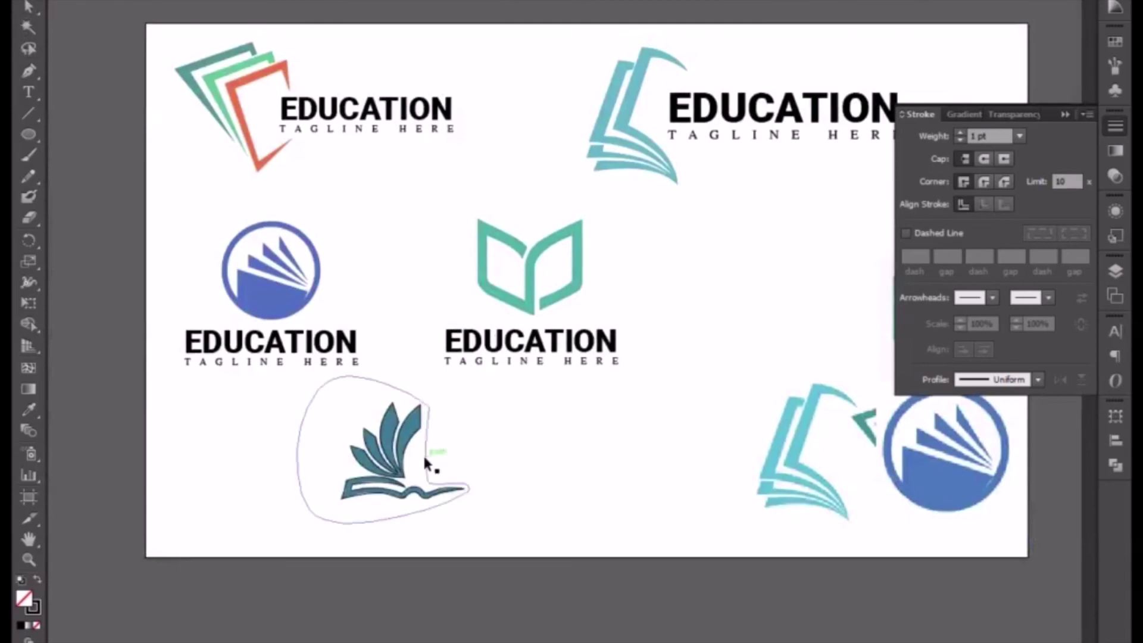
pyautogui.moveTo(837, 470); pyautogui.dragTo(622, 519)
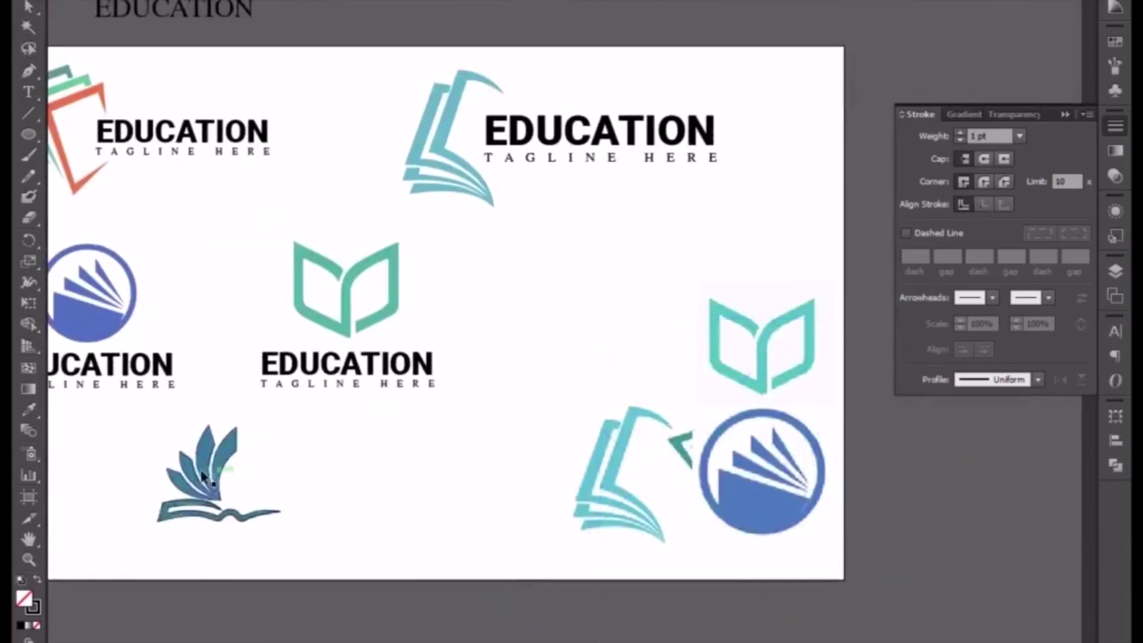
# Step: Recolour the traced feather-and-book icon teal using the Eyedropper
pyautogui.click(217, 500)
pyautogui.keyDown('shift'); pyautogui.click(204, 518); pyautogui.keyUp('shift')
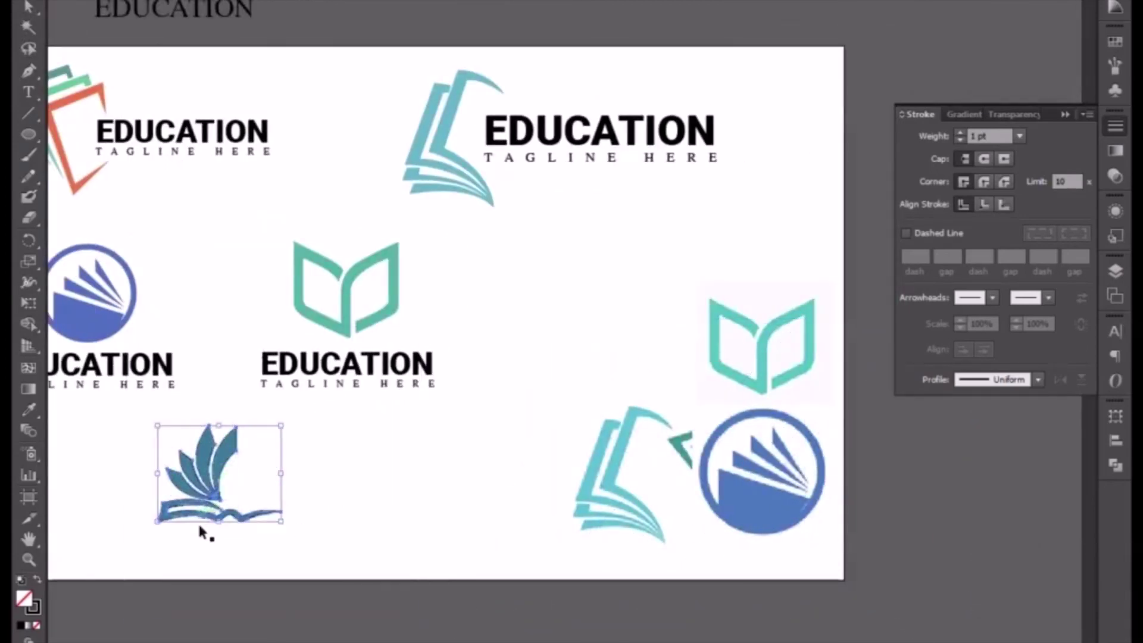
pyautogui.click(28, 410)
pyautogui.moveTo(420, 616); pyautogui.dragTo(127, 326)
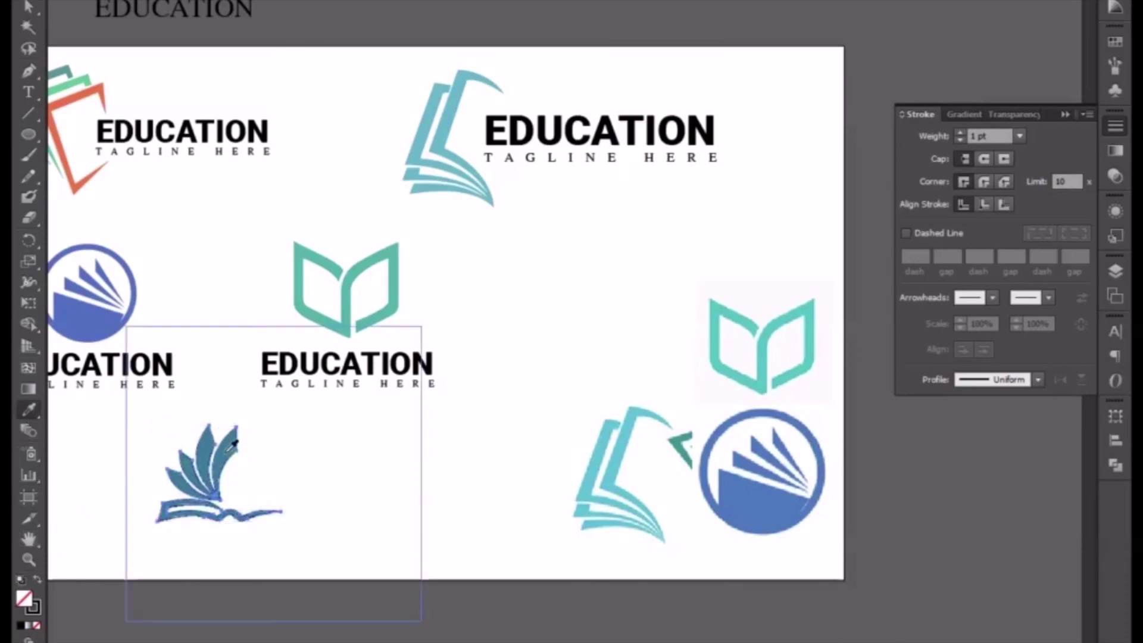
pyautogui.click(28, 7)
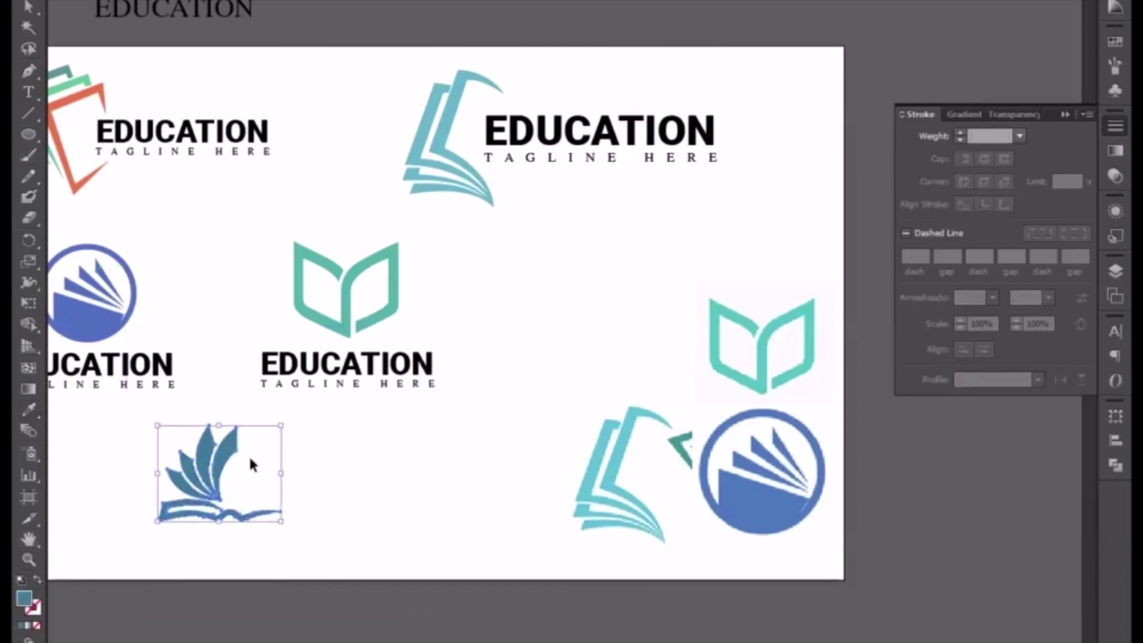
# Step: Move the white backing shape onto the reference logo
pyautogui.click(247, 459)
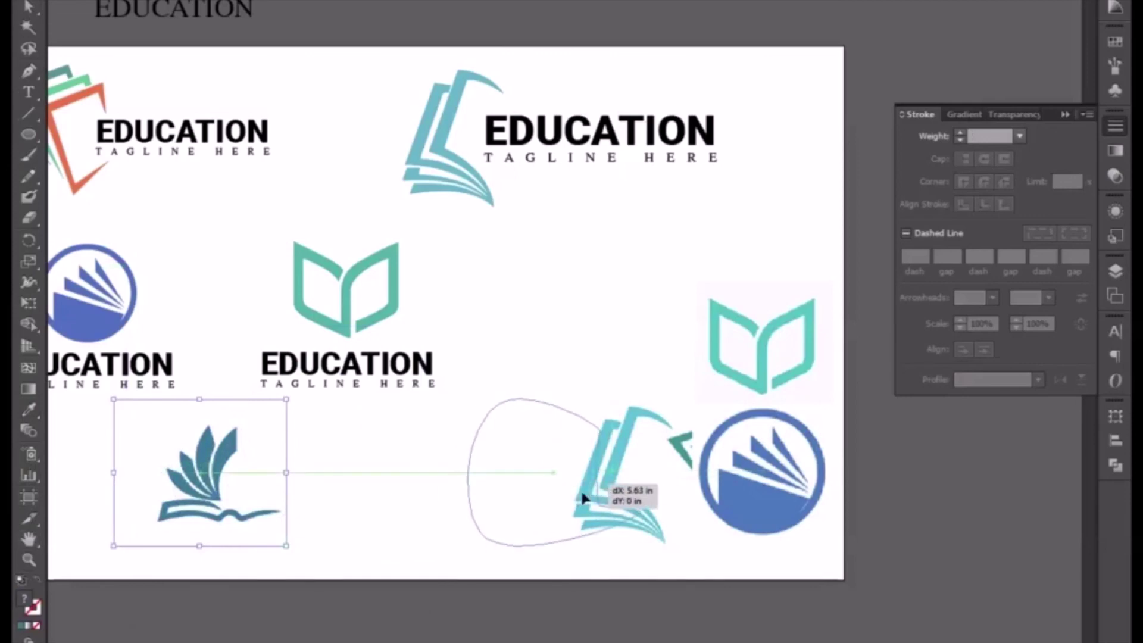
pyautogui.moveTo(237, 490); pyautogui.dragTo(590, 491)
pyautogui.click(357, 539)
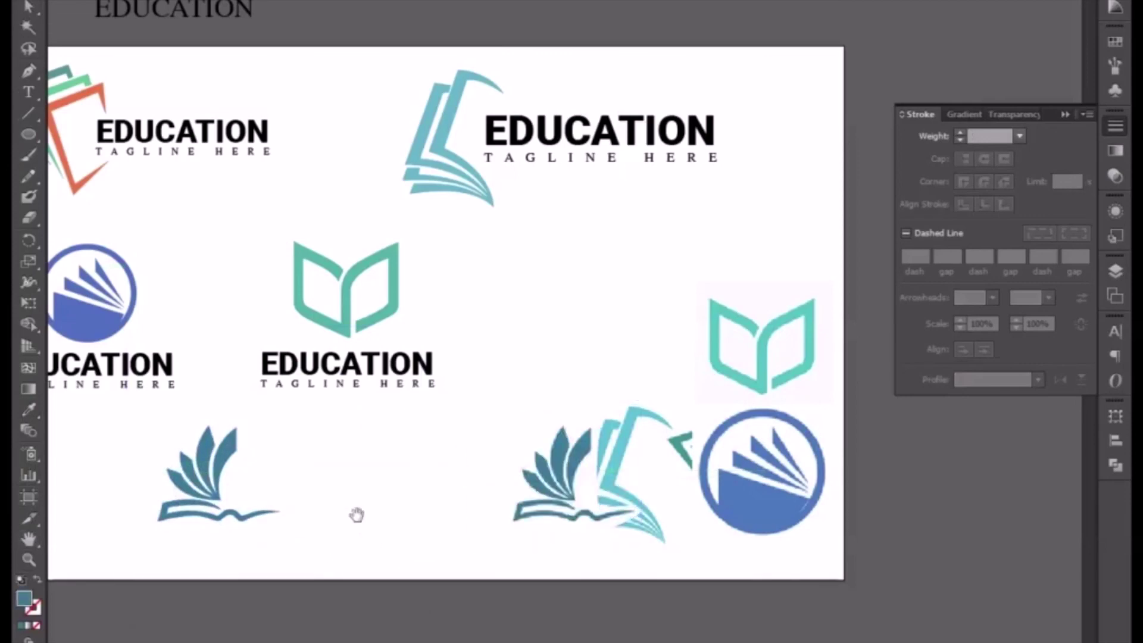
pyautogui.moveTo(477, 498); pyautogui.dragTo(616, 466)
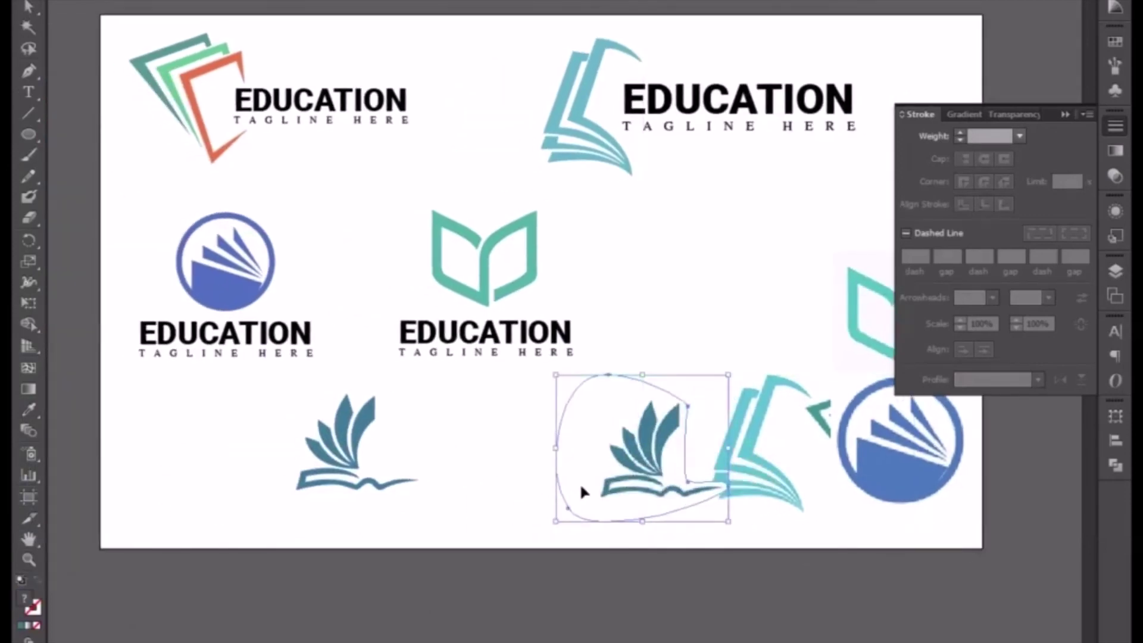
# Step: Shift the reference book logo up and Alt-drag an EDUCATION wordmark copy beside the icon
pyautogui.moveTo(743, 458); pyautogui.dragTo(741, 430)
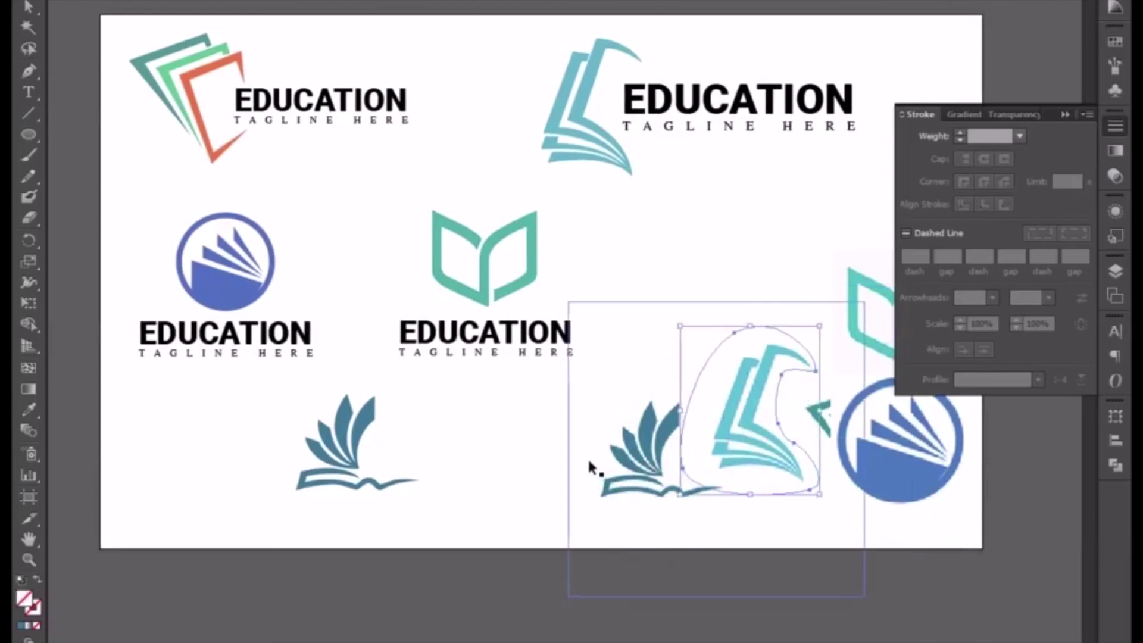
pyautogui.click(529, 456)
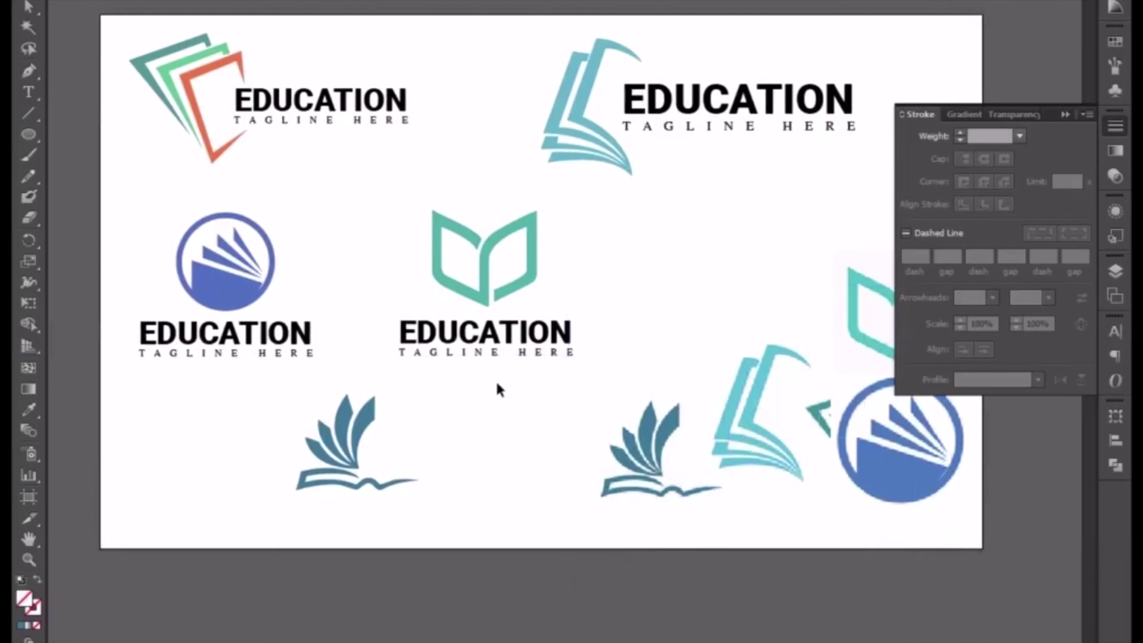
pyautogui.moveTo(504, 356); pyautogui.dragTo(493, 452)
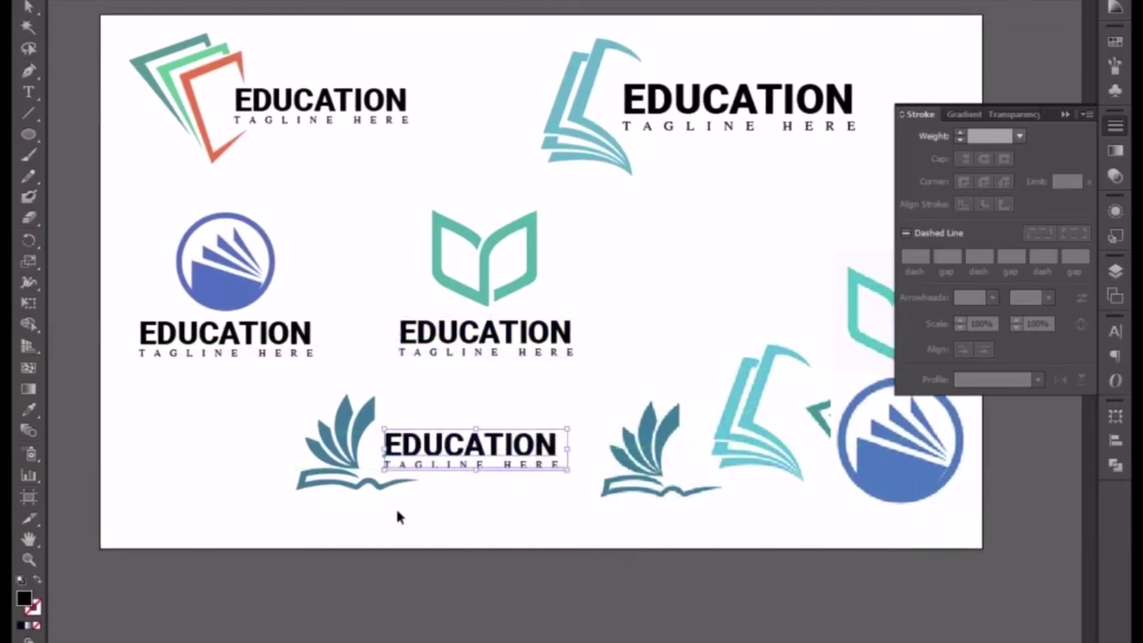
# Step: Move the book icon and EDUCATION wordmark together to the artboard's lower left
pyautogui.keyDown('shift'); pyautogui.click(382, 485); pyautogui.keyUp('shift')
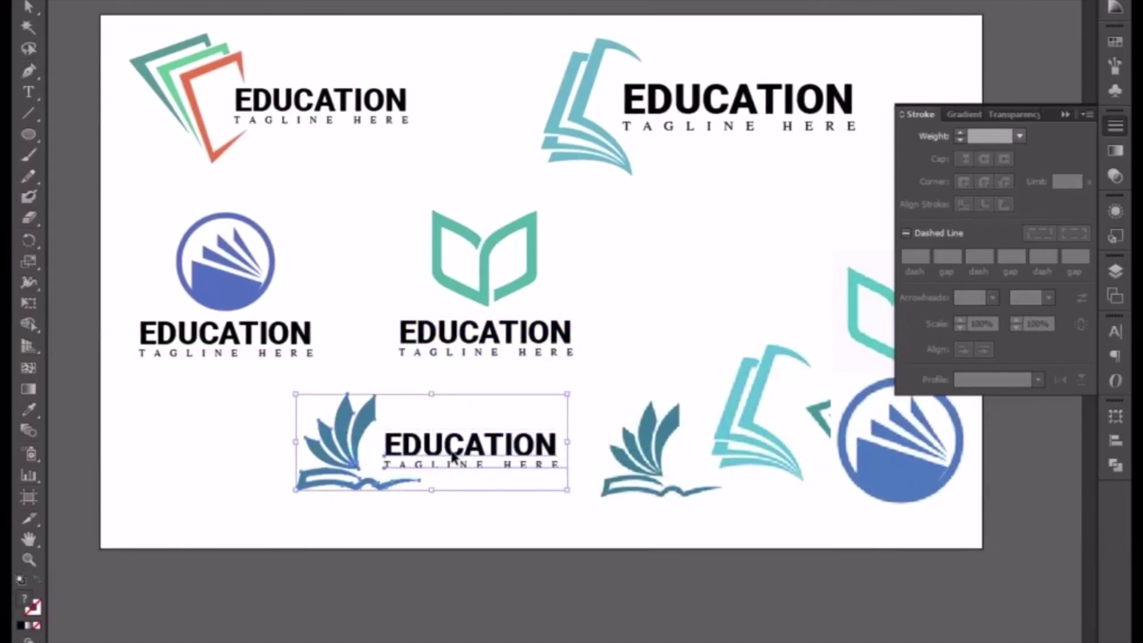
pyautogui.moveTo(452, 457); pyautogui.dragTo(328, 479)
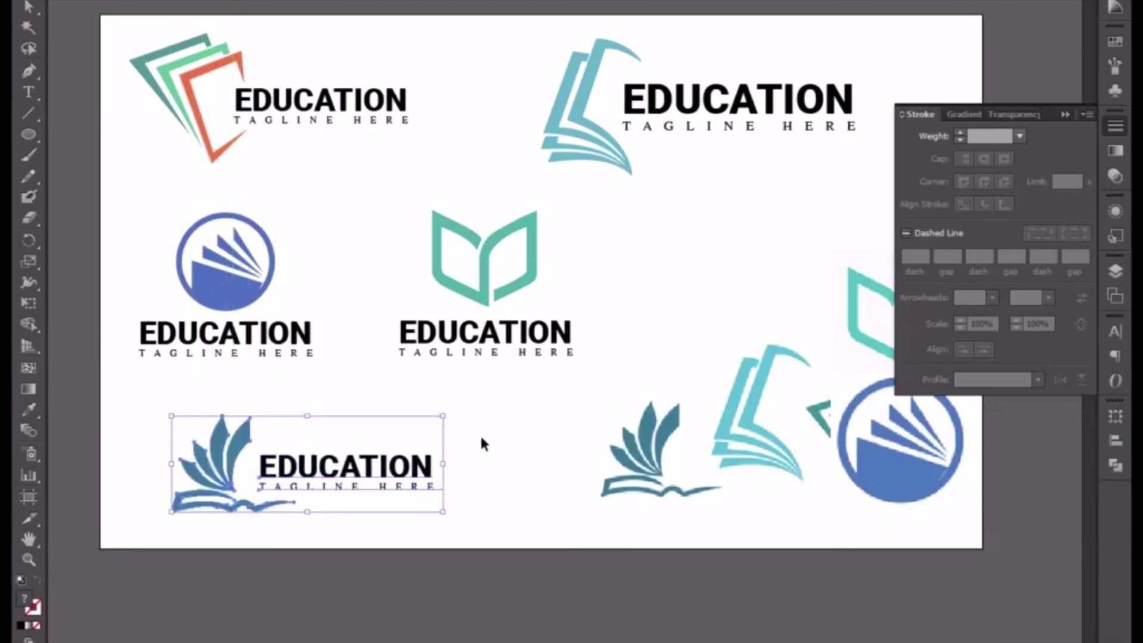
pyautogui.click(481, 444)
# Step: Collapse the Stroke panel and check the reference logos at bottom right
pyautogui.scroll(2, 530, 495)
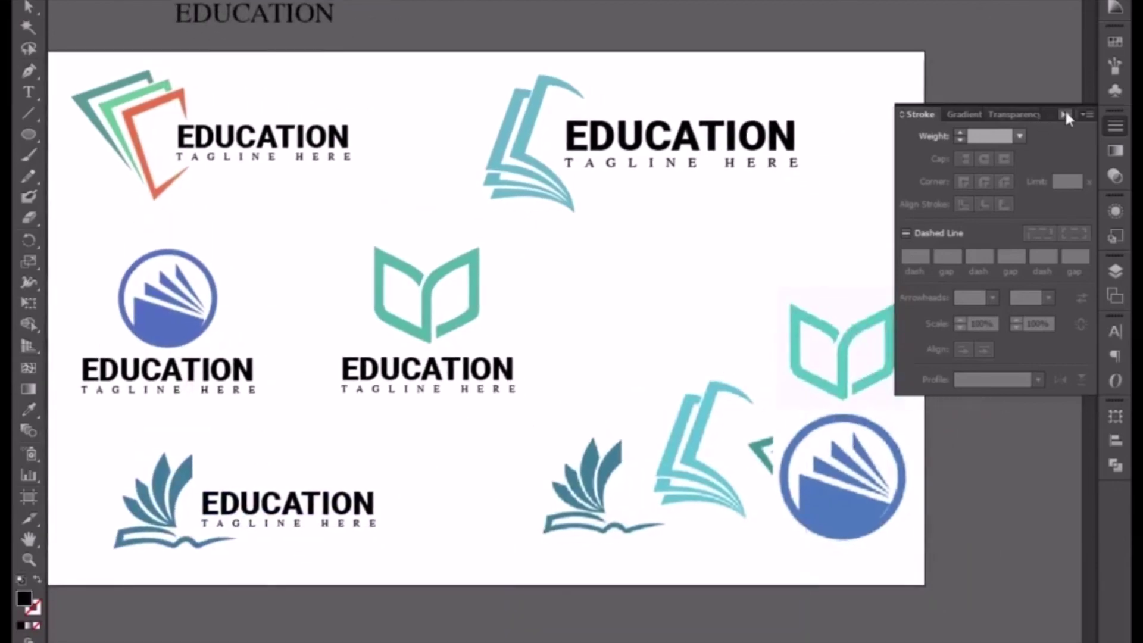
pyautogui.click(1064, 114)
pyautogui.scroll(-2, 601, 414)
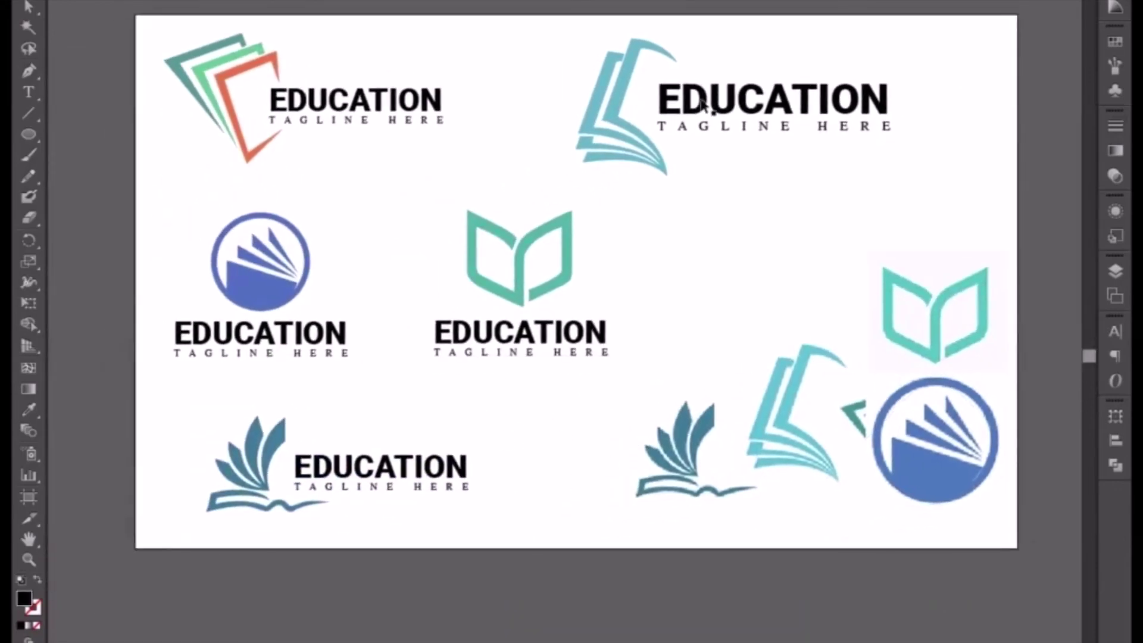
pyautogui.moveTo(899, 302); pyautogui.dragTo(606, 504)
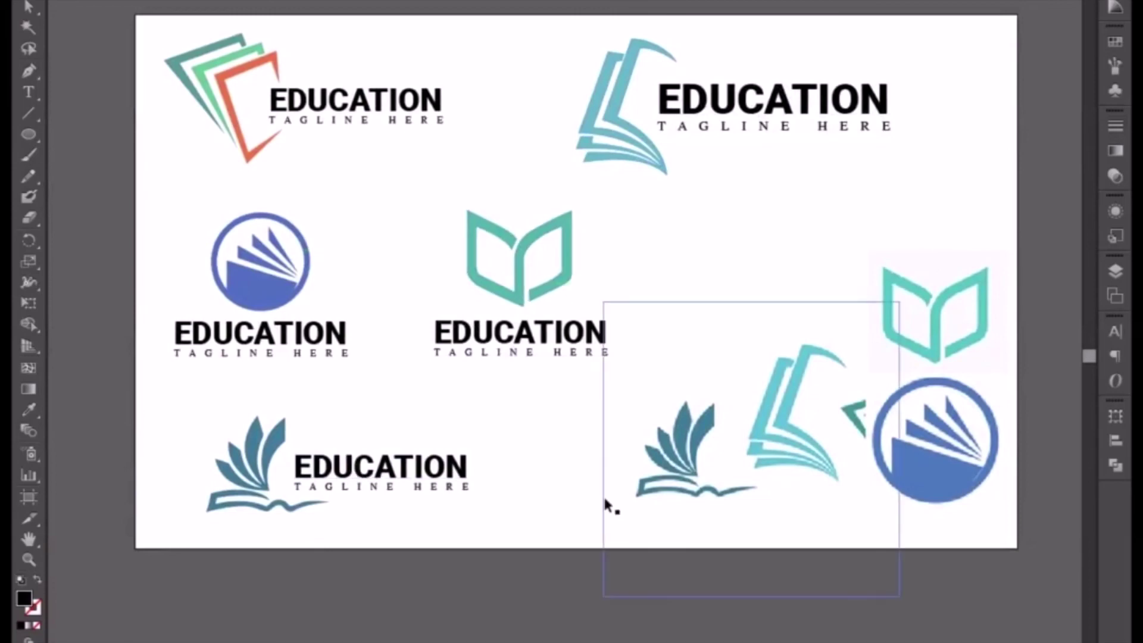
pyautogui.click(532, 474)
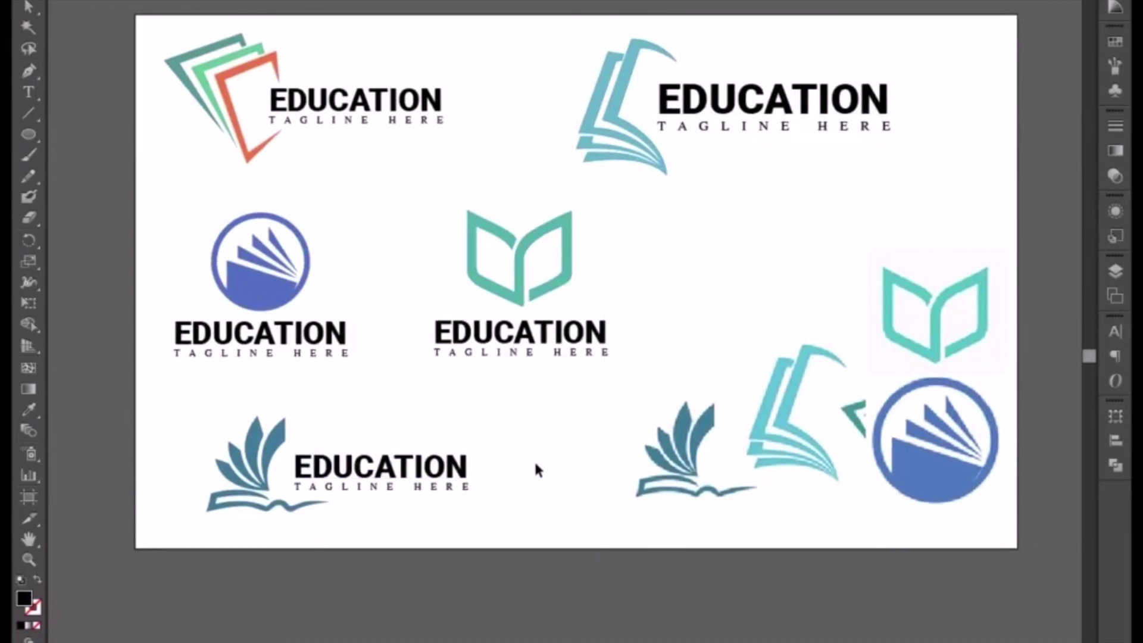